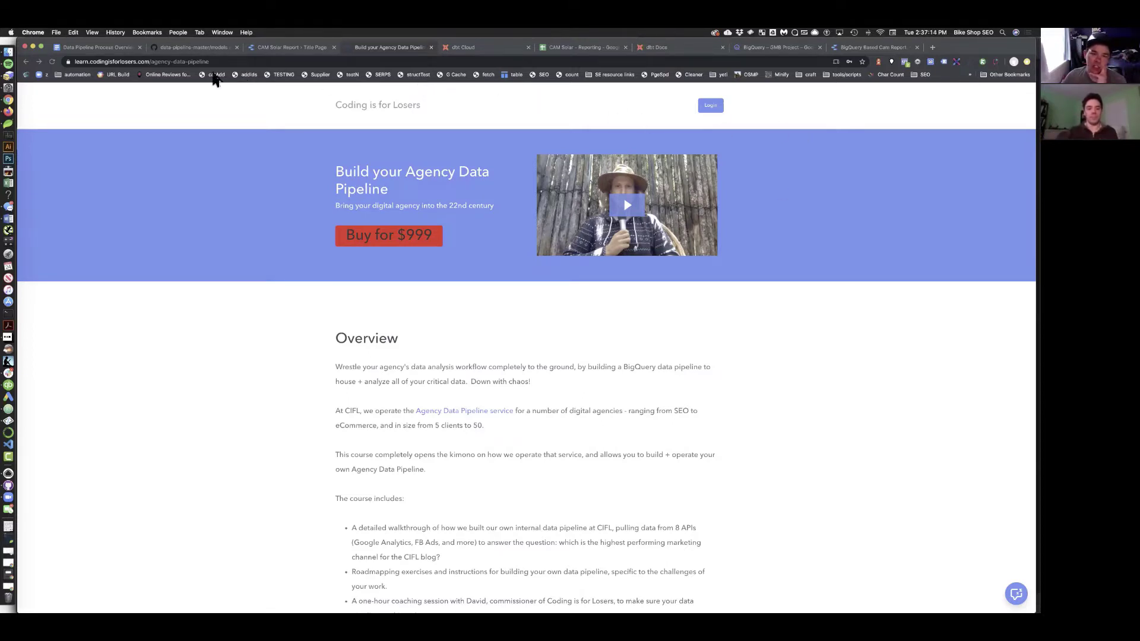
Switch from the course page to the CAM Solar - Reporting spreadsheet tab
left_click(574, 49)
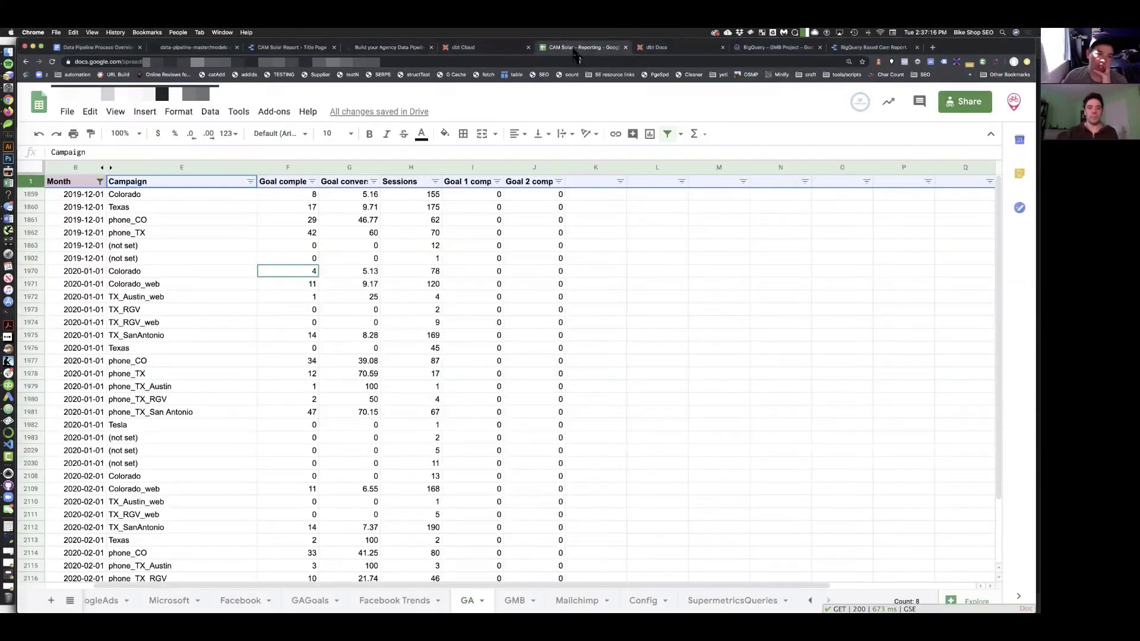
Open the Final sheet and expand the formula bar to show A2's full ARRAYFORMULA
left_click(176, 593)
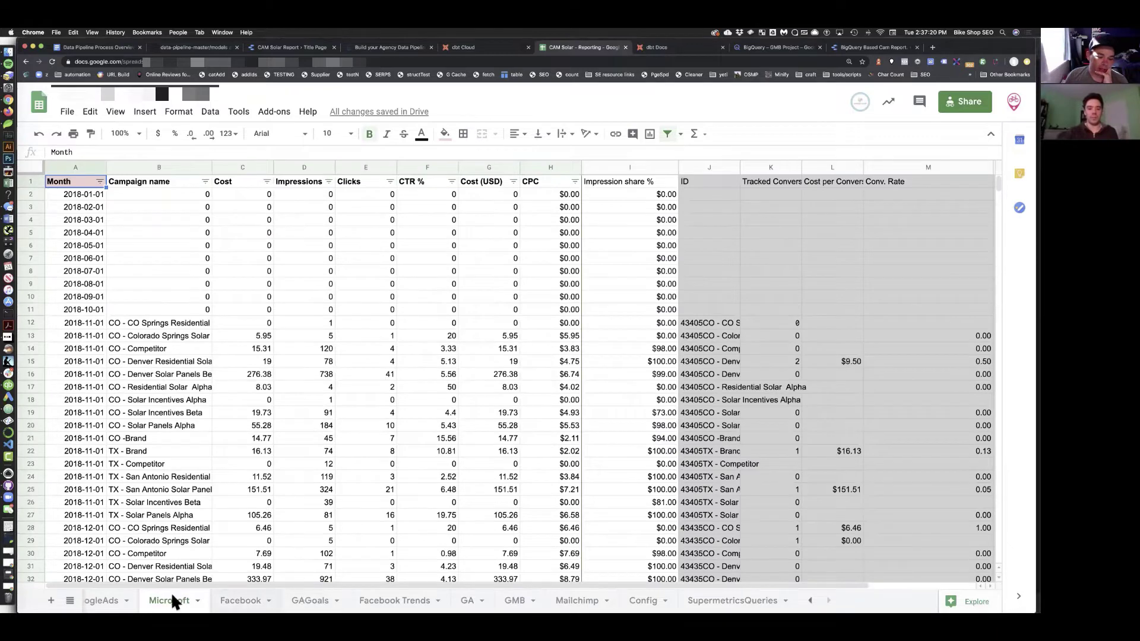
scroll(178, 597, "left", 3)
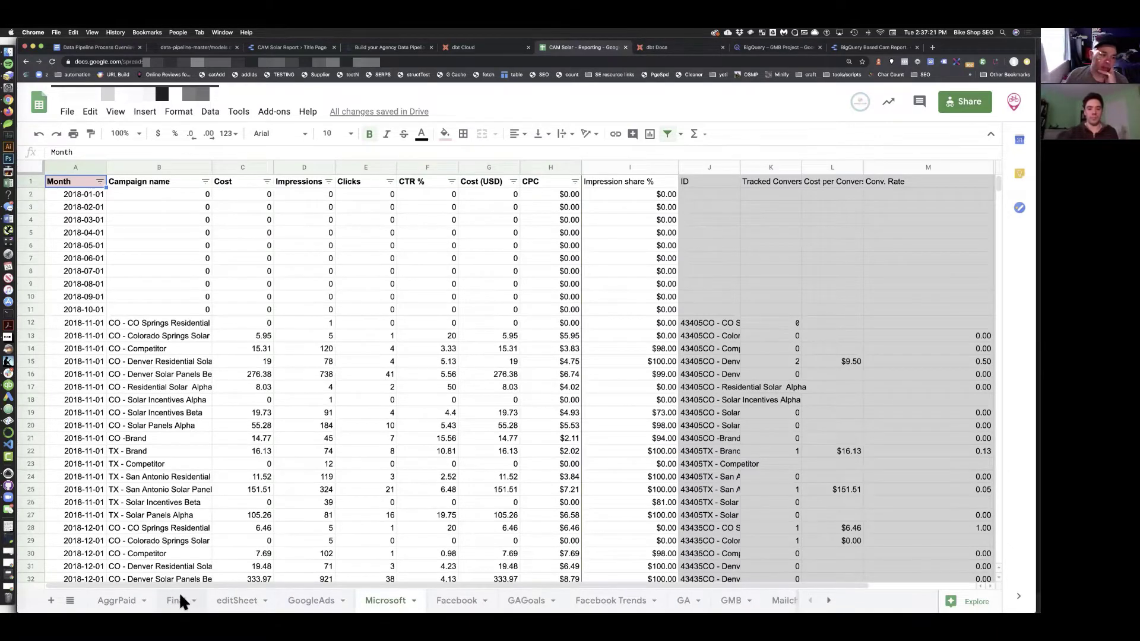
left_click(180, 597)
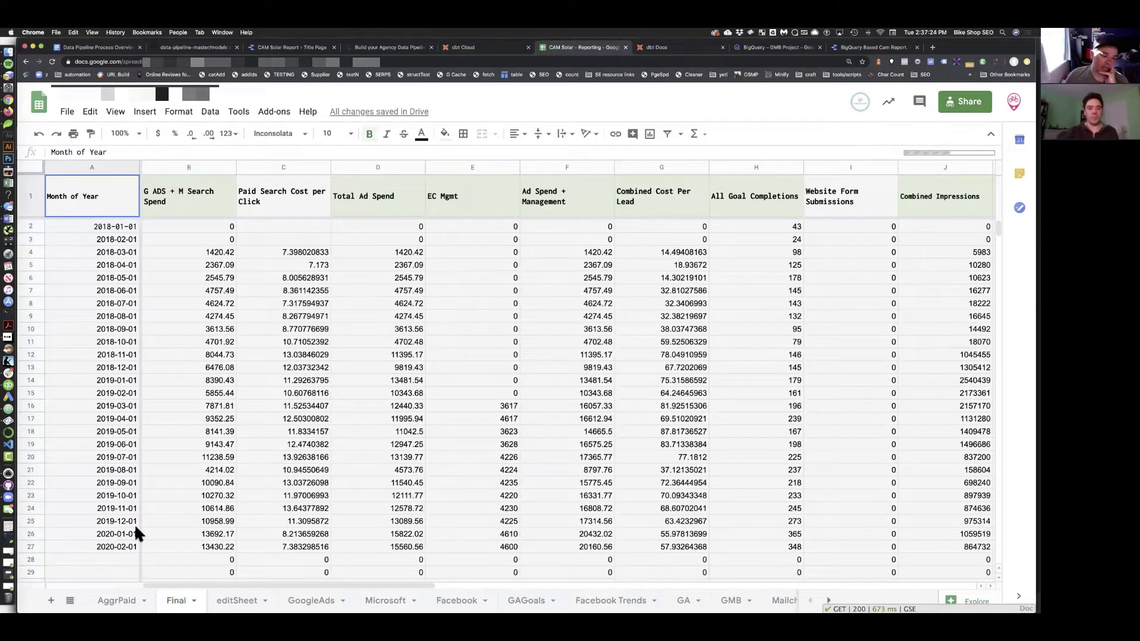
left_click(110, 224)
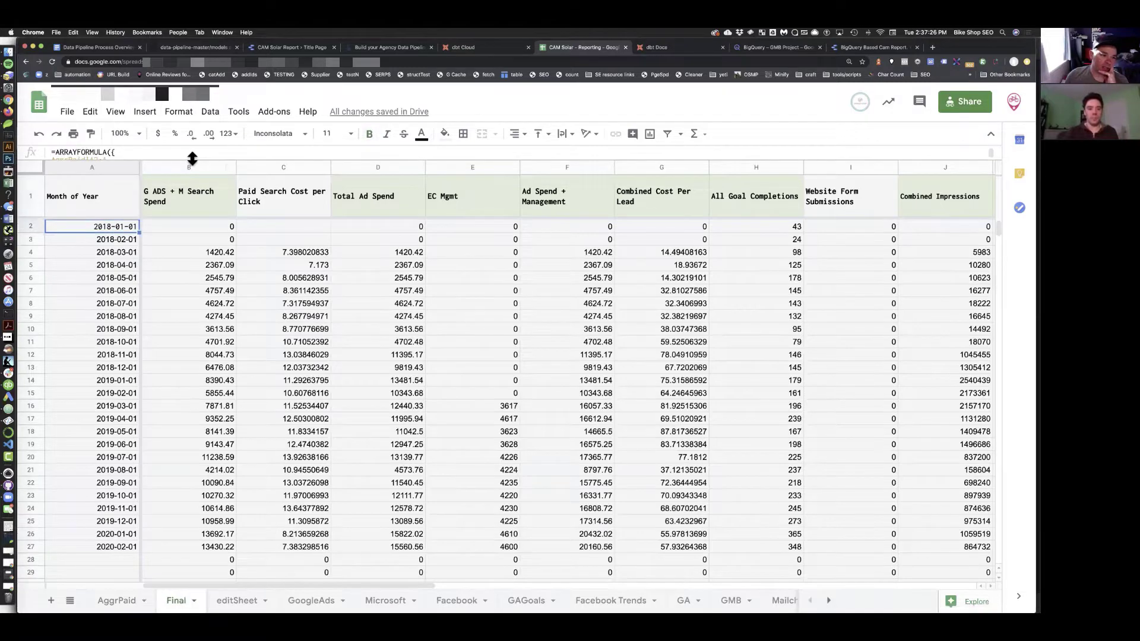
left_click_drag(190, 159, 201, 328)
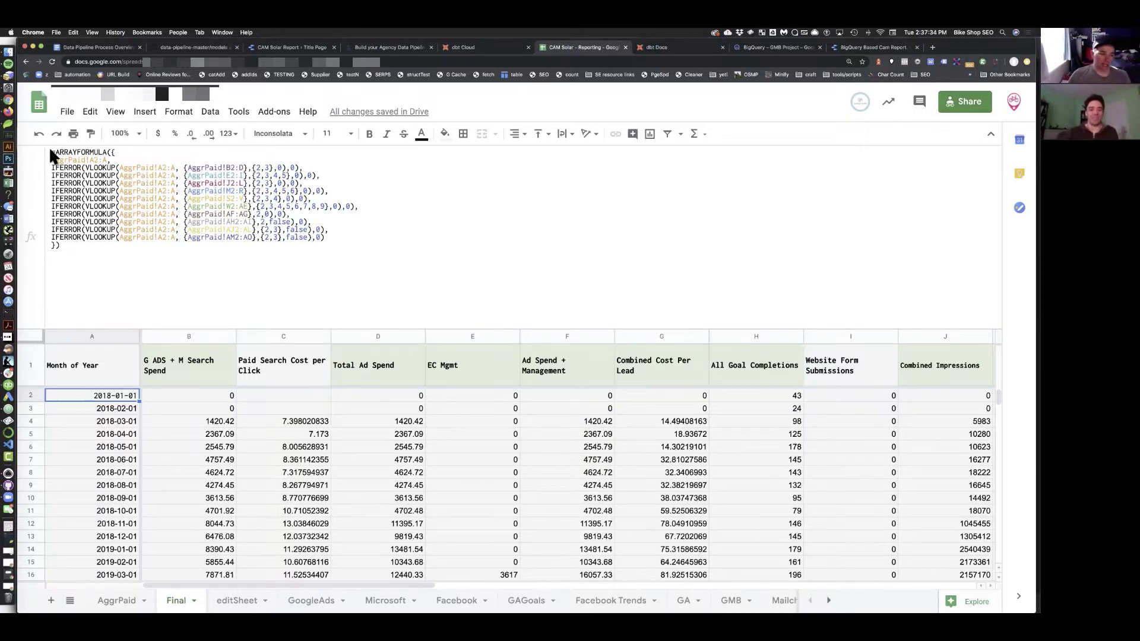
On the AggrPaid sheet, inspect cell A2 and the header formulas in B1 through E1
left_click(117, 600)
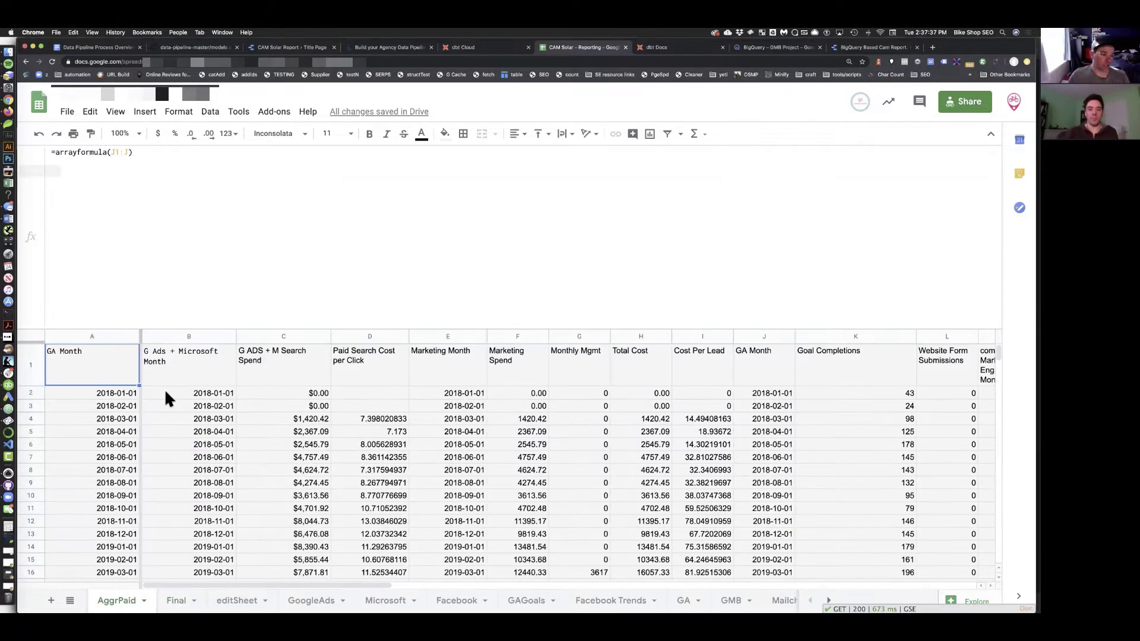
left_click(111, 393)
left_click(174, 356)
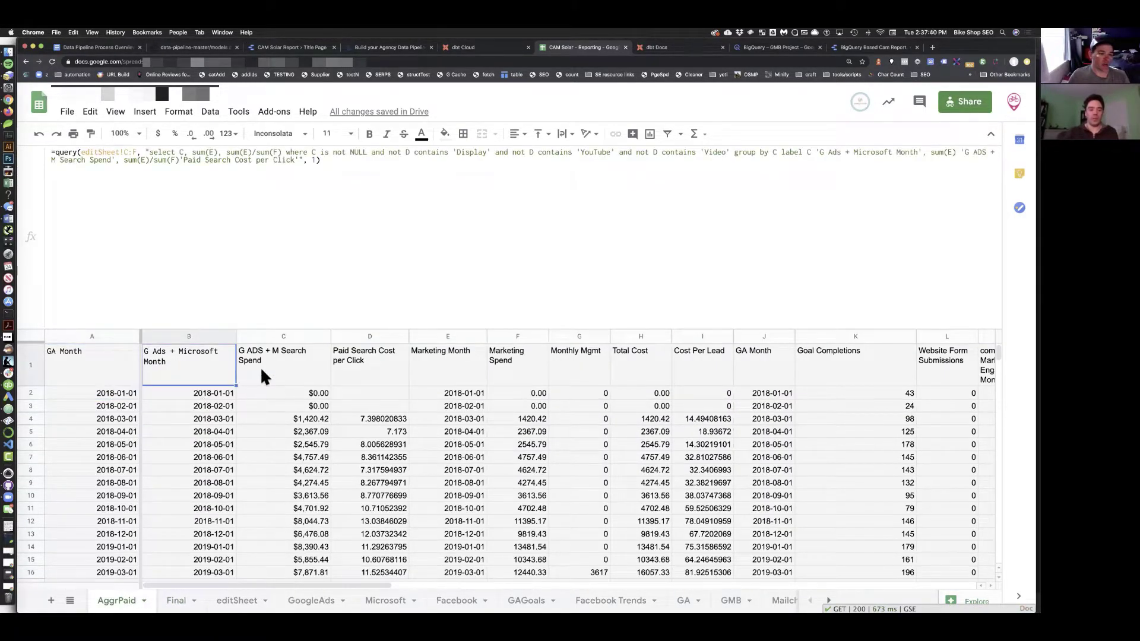
left_click(279, 362)
left_click(386, 360)
left_click(451, 361)
Inspect AggrPaid header formulas F1 through K1, then move to the editSheet sheet
left_click(514, 359)
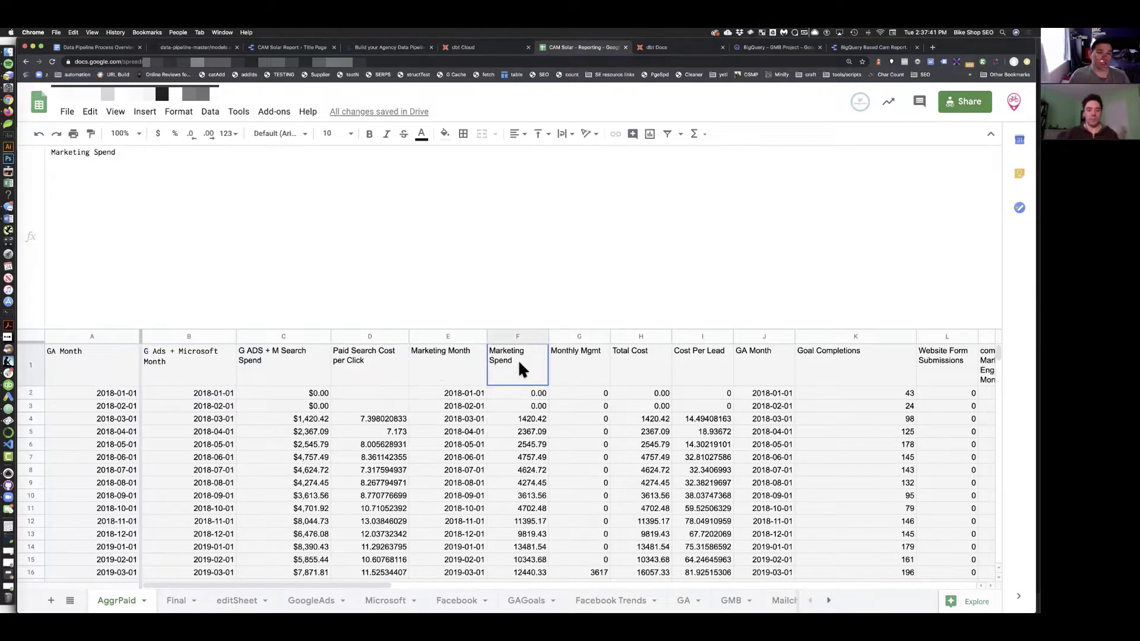
left_click(581, 361)
left_click(656, 358)
left_click(718, 358)
left_click(745, 361)
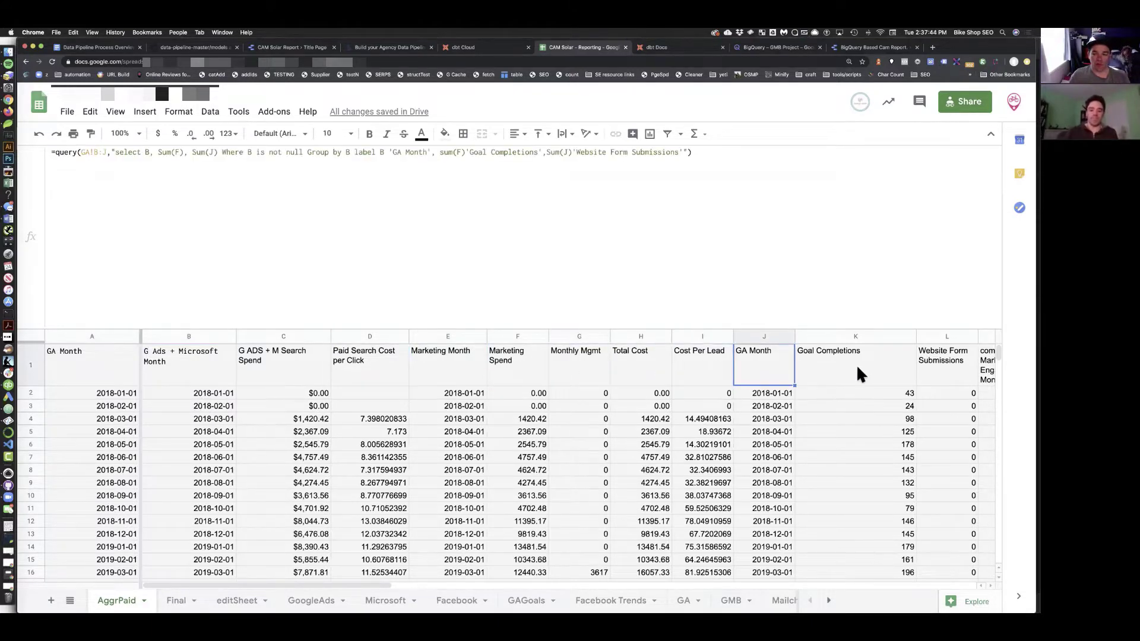
left_click(858, 373)
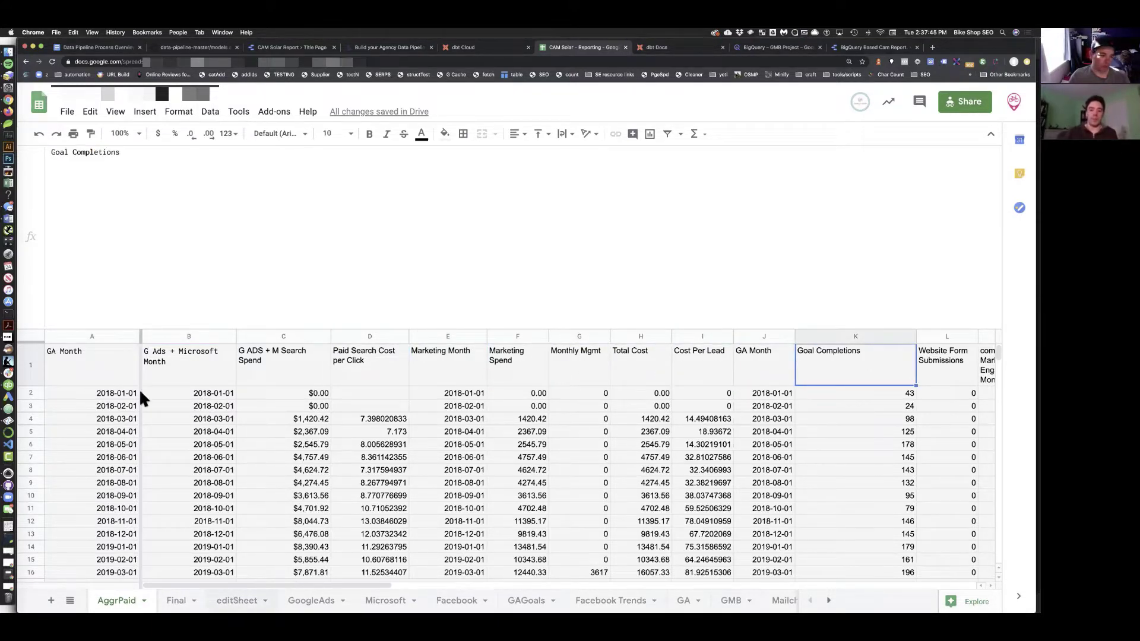
key("alt+Down")
key("alt+Down")
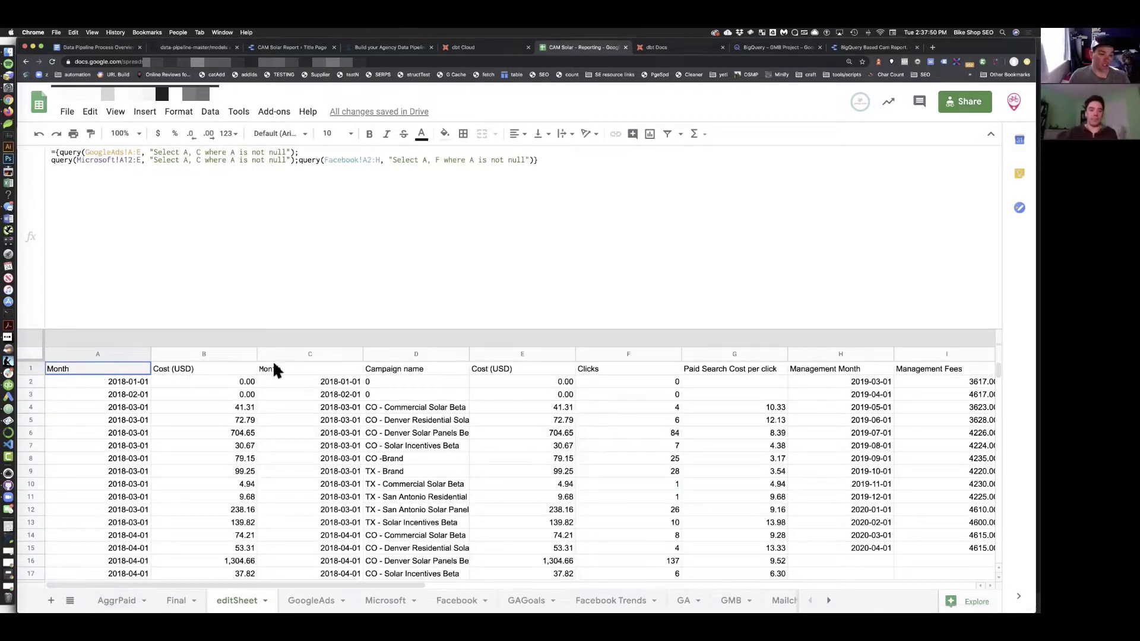
Read editSheet header formulas C1–H1, including H1's importrange query, then collapse the formula bar
left_click(286, 368)
left_click(496, 371)
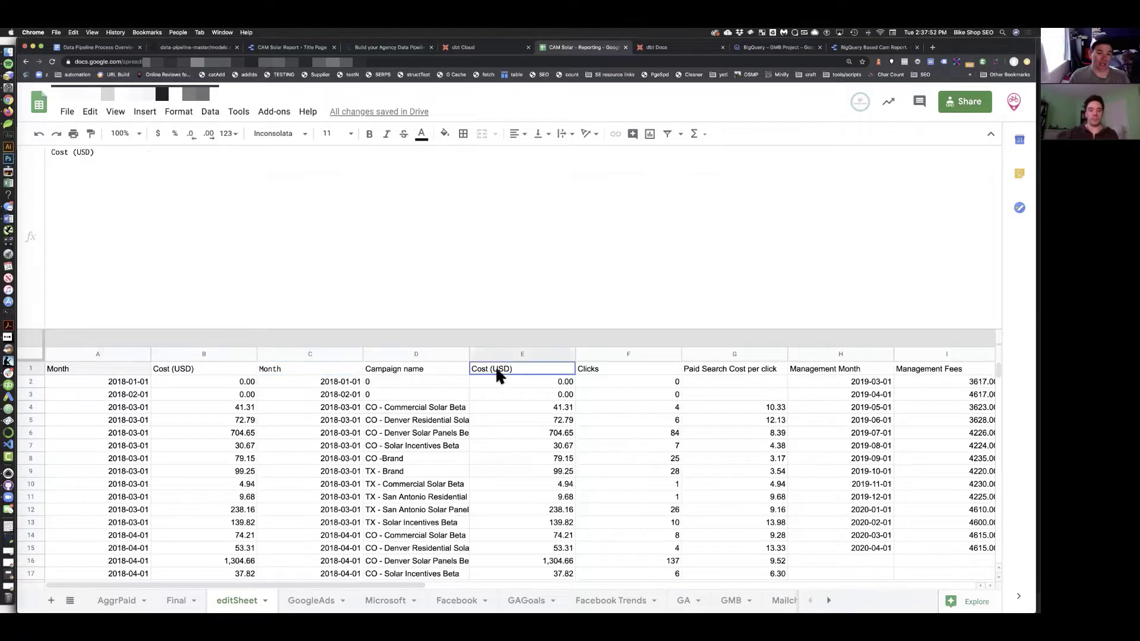
left_click(653, 366)
left_click(718, 364)
left_click(823, 368)
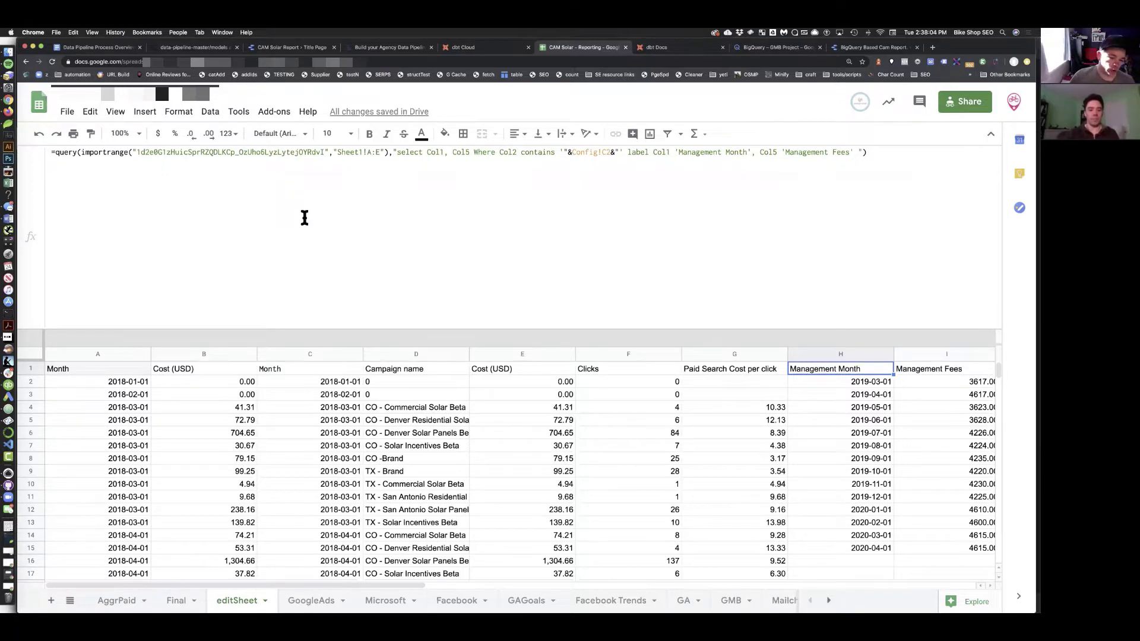
left_click_drag(491, 330, 471, 191)
Go back to the AggrPaid sheet of monthly spend and Goal Completions
left_click(117, 600)
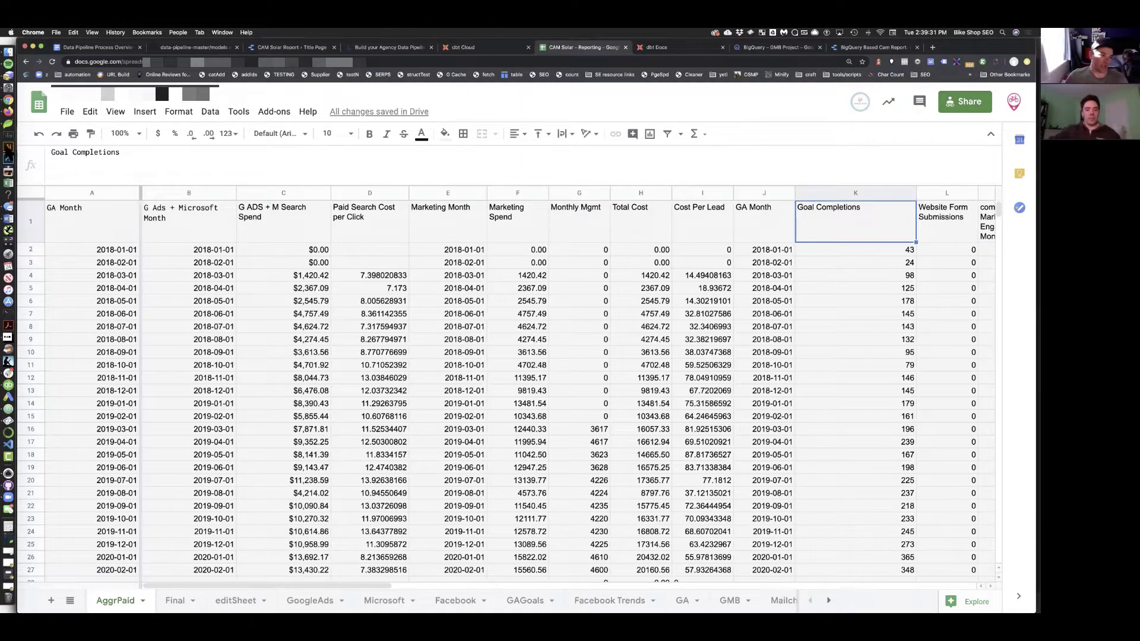
Bring Coda forward and open monster.sql, scrolling through the query and back to the top
left_click(9, 123)
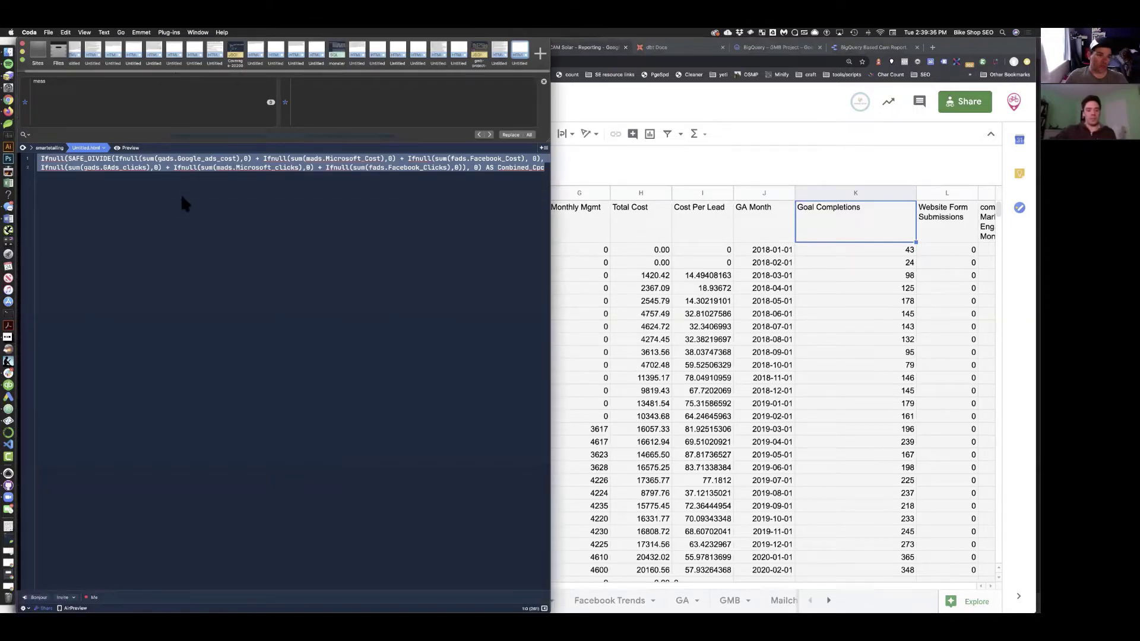
left_click(339, 49)
scroll(492, 362, "down", 10)
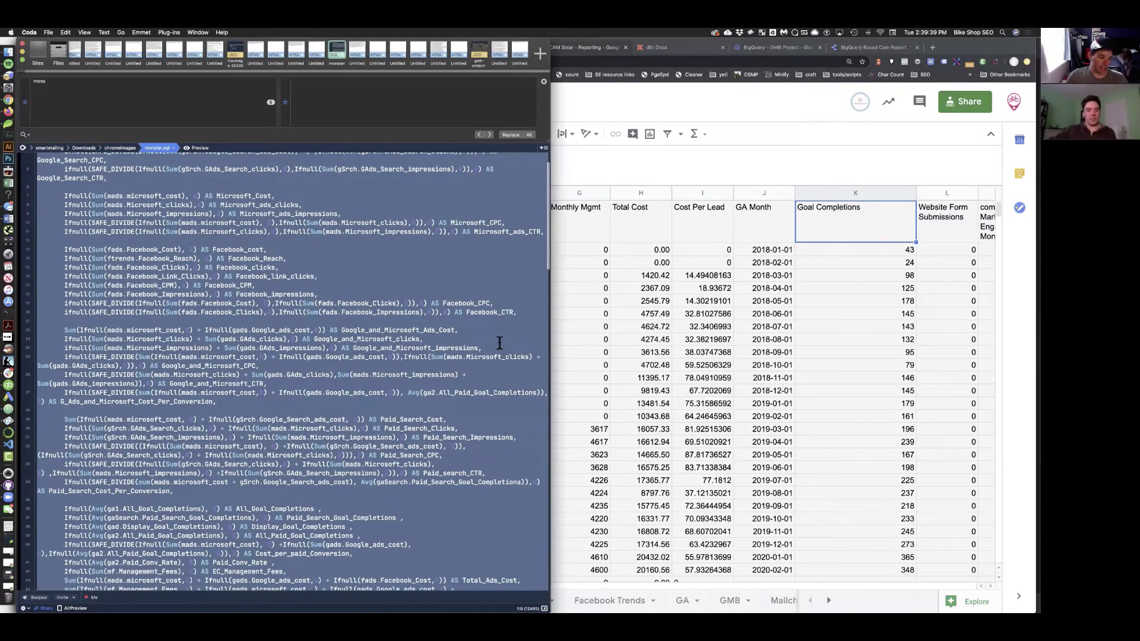
scroll(500, 343, "down", 20)
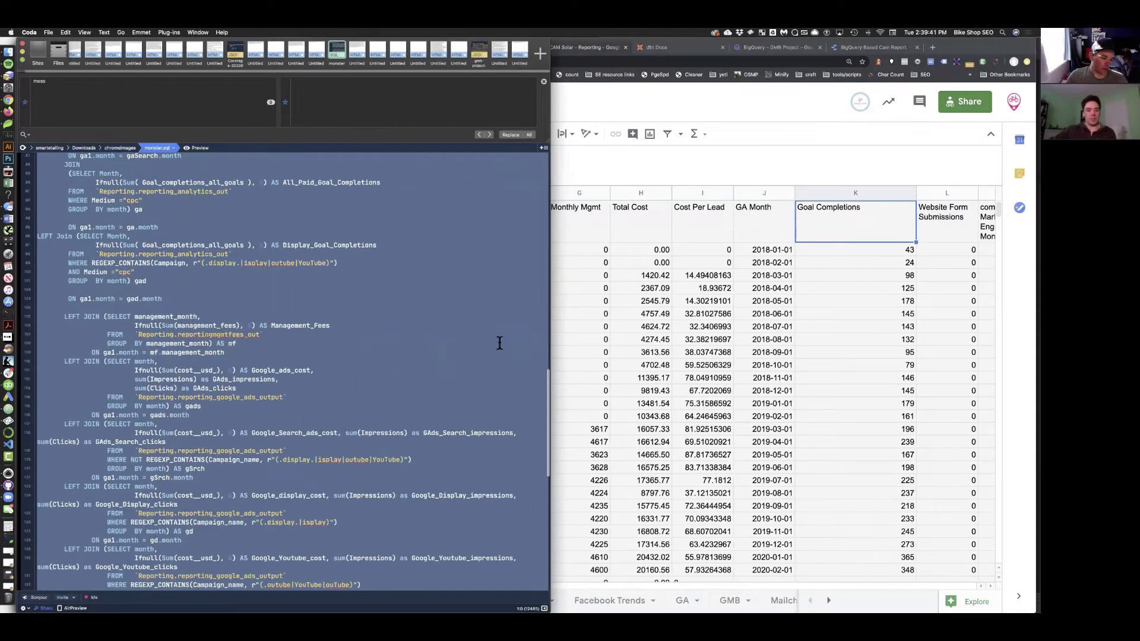
scroll(498, 344, "down", 11)
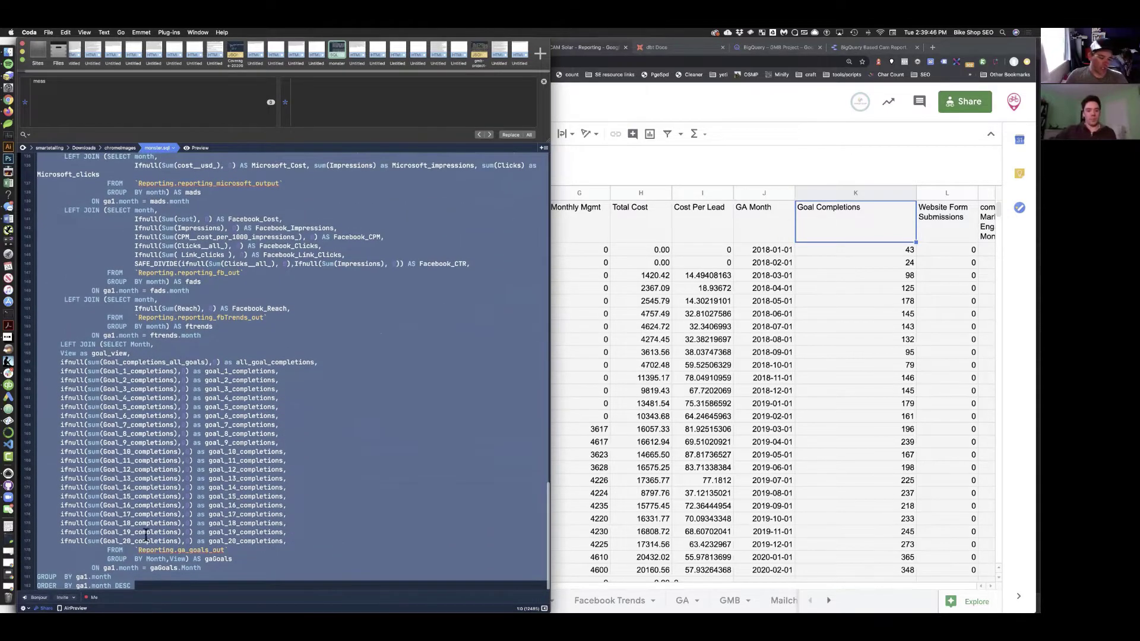
left_click(136, 586)
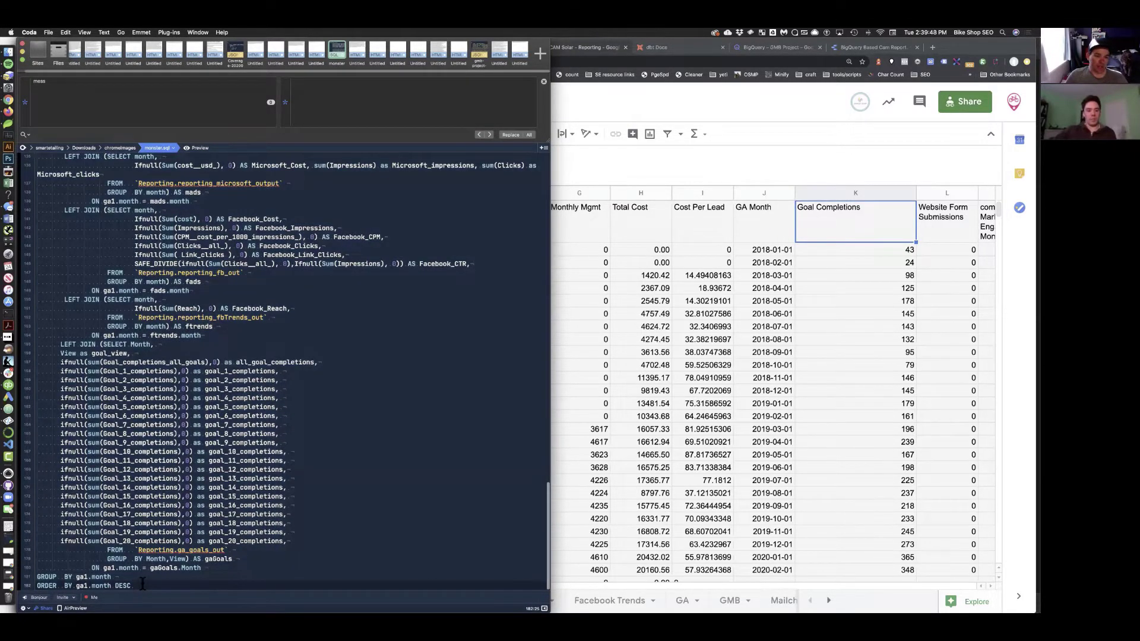
scroll(291, 505, "up", 15)
scroll(292, 506, "up", 20)
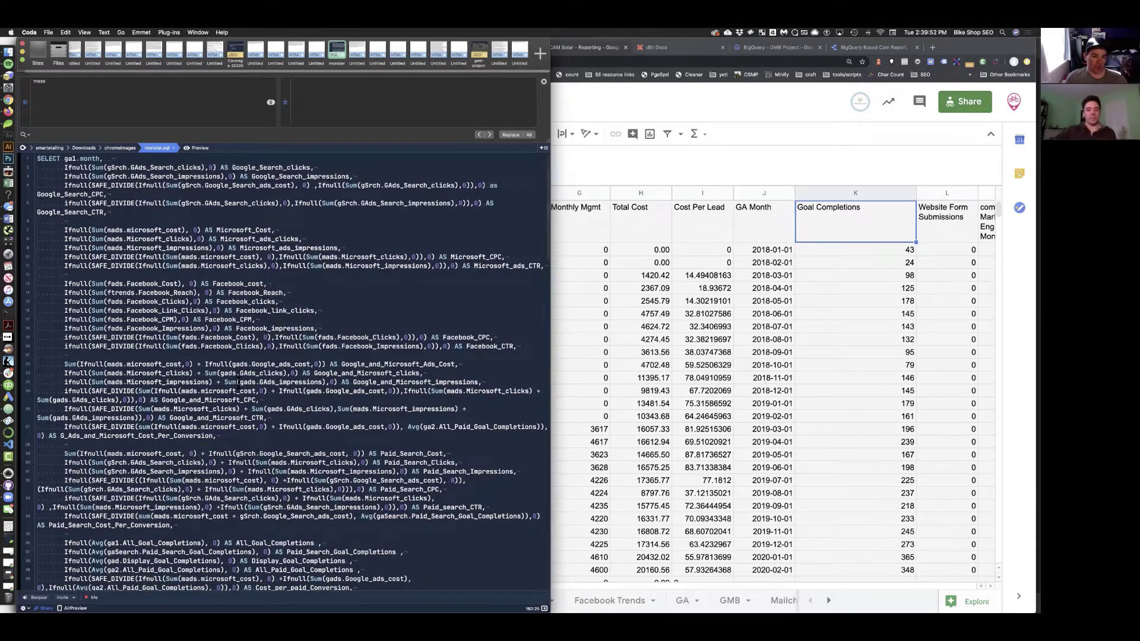
Bring the Chrome window with the AggrPaid sheet back in front of Coda
left_click(658, 159)
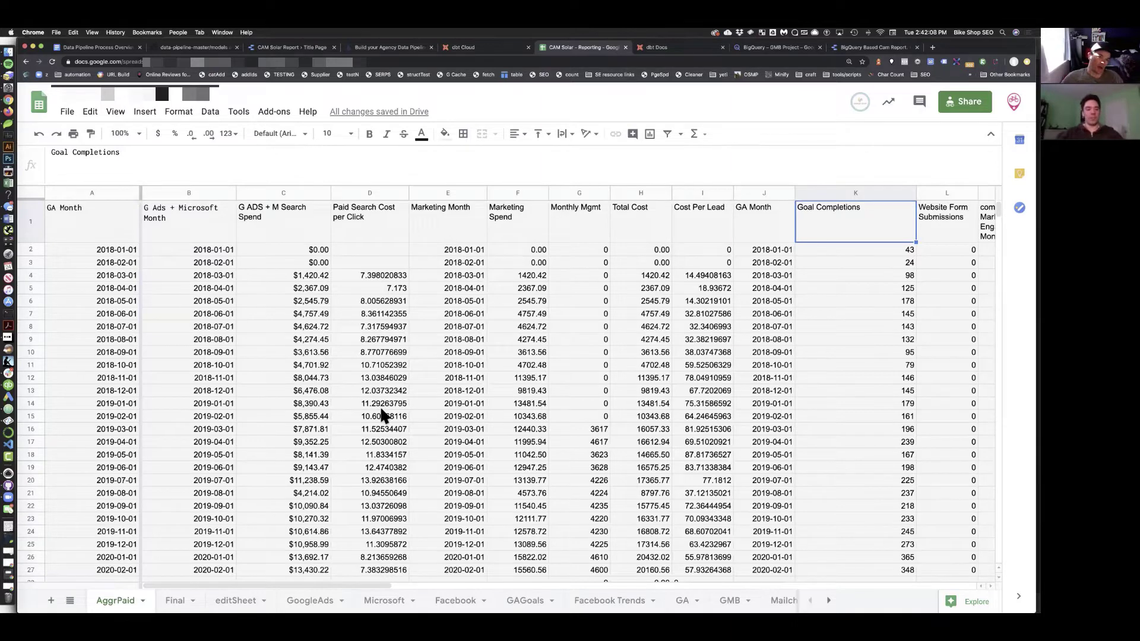
Switch to the Data Pipeline Process Overview Google Docs tab
left_click(92, 48)
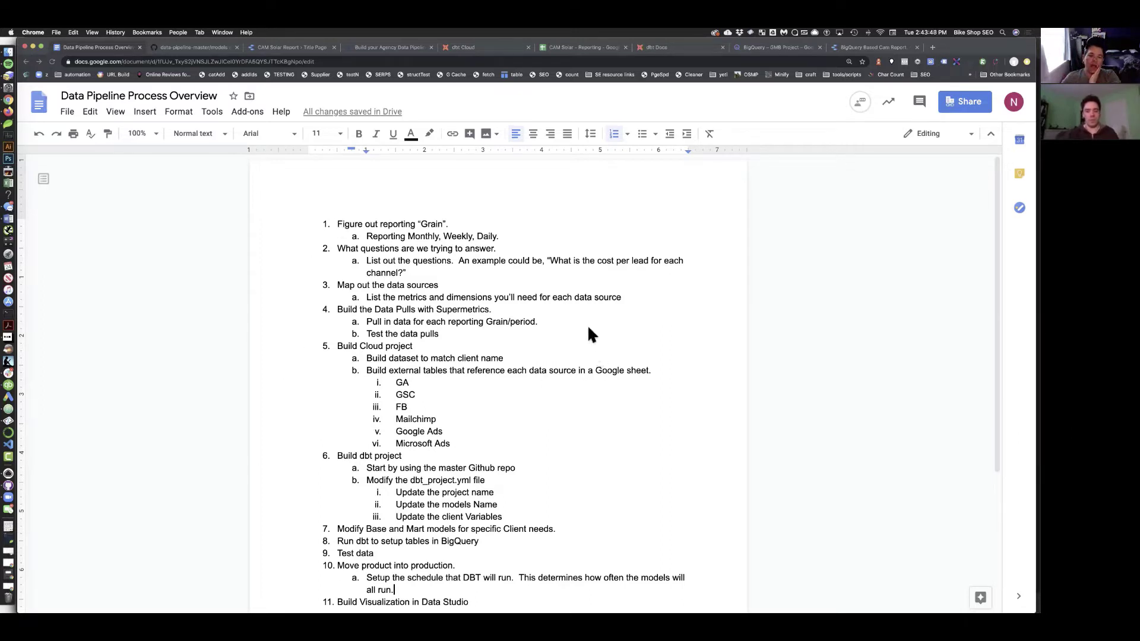
scroll(591, 335, "down", 1)
scroll(591, 335, "down", 1)
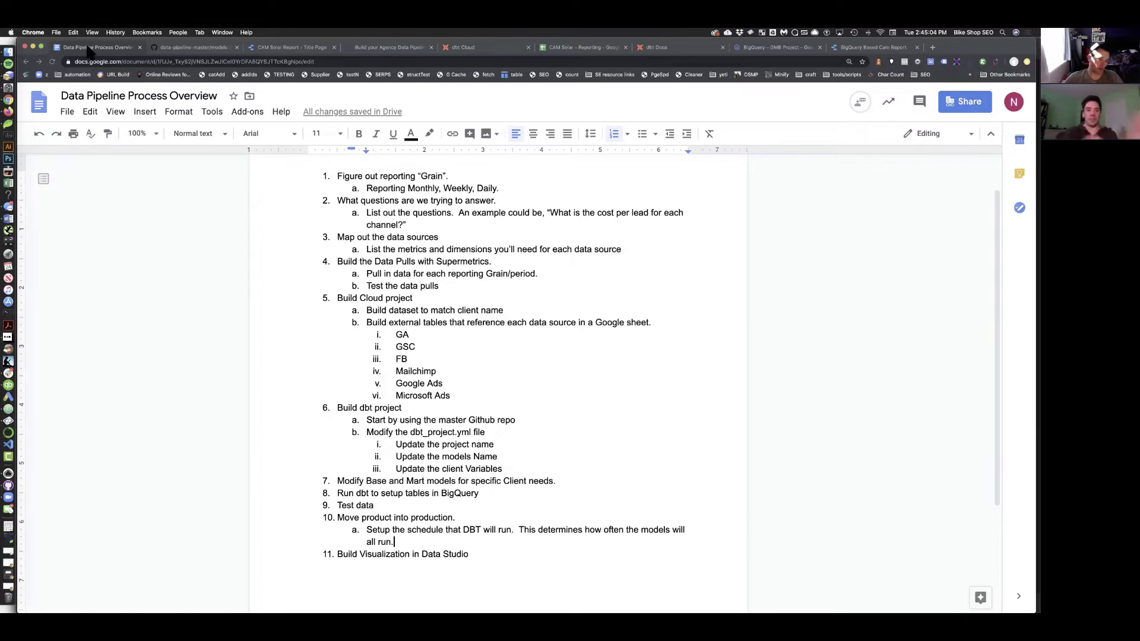
Reopen CAM Solar - Reporting under the other signed-in Google account and close the old tab
left_click(585, 48)
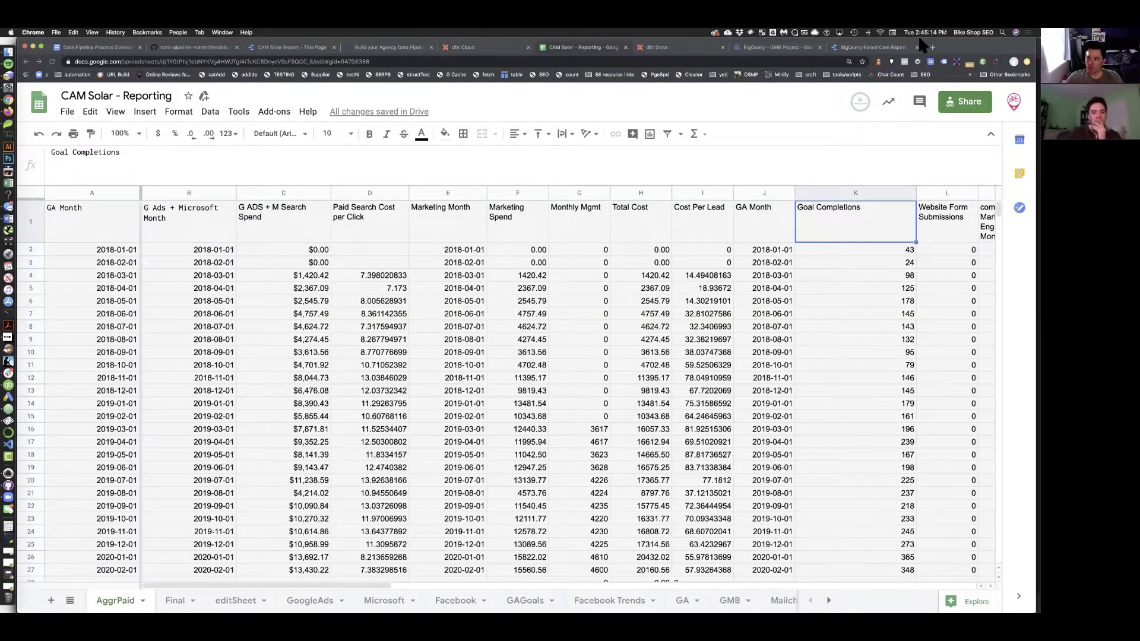
left_click(1014, 101)
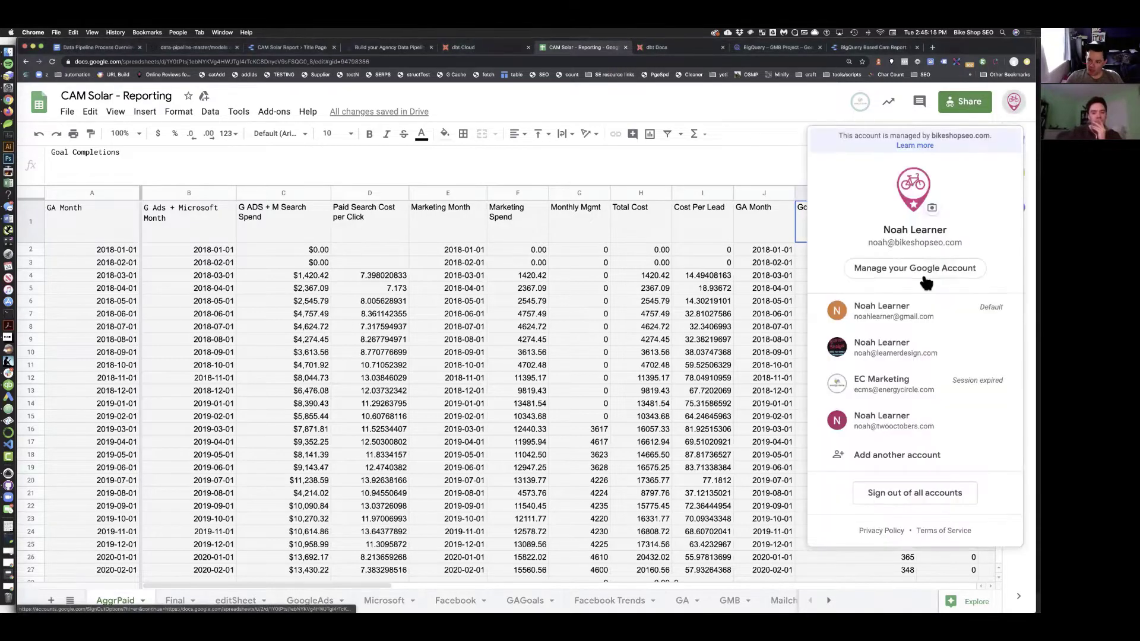
left_click(885, 355)
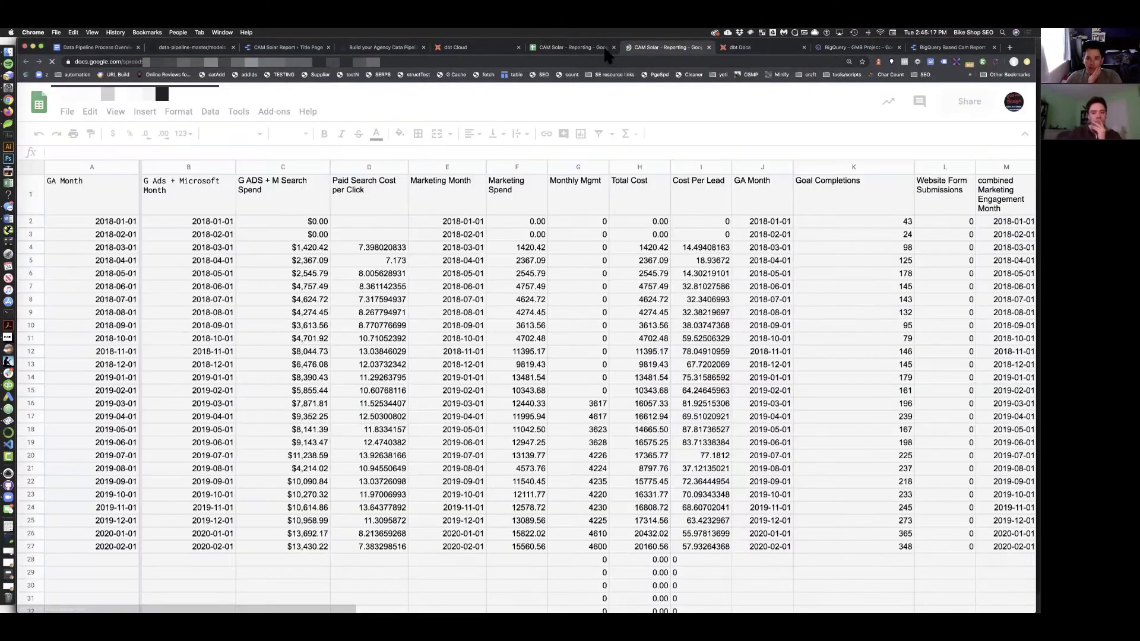
left_click(603, 46)
left_click(614, 47)
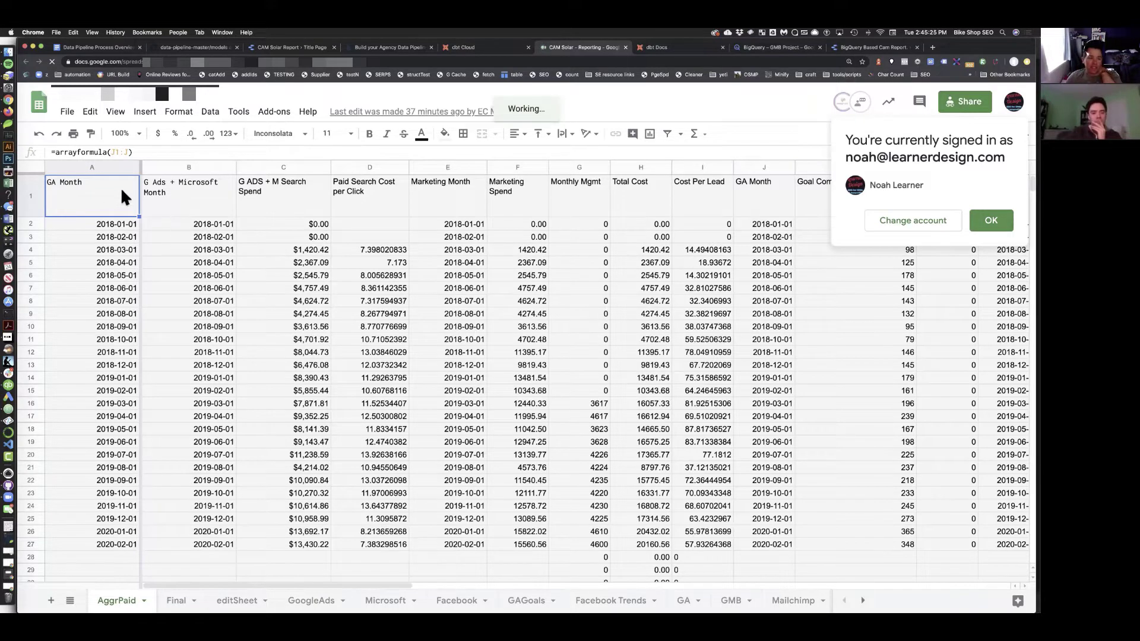
Launch the Supermetrics sidebar from Add-ons and dismiss the signed-in account notice
left_click(272, 111)
mouse_move(316, 422)
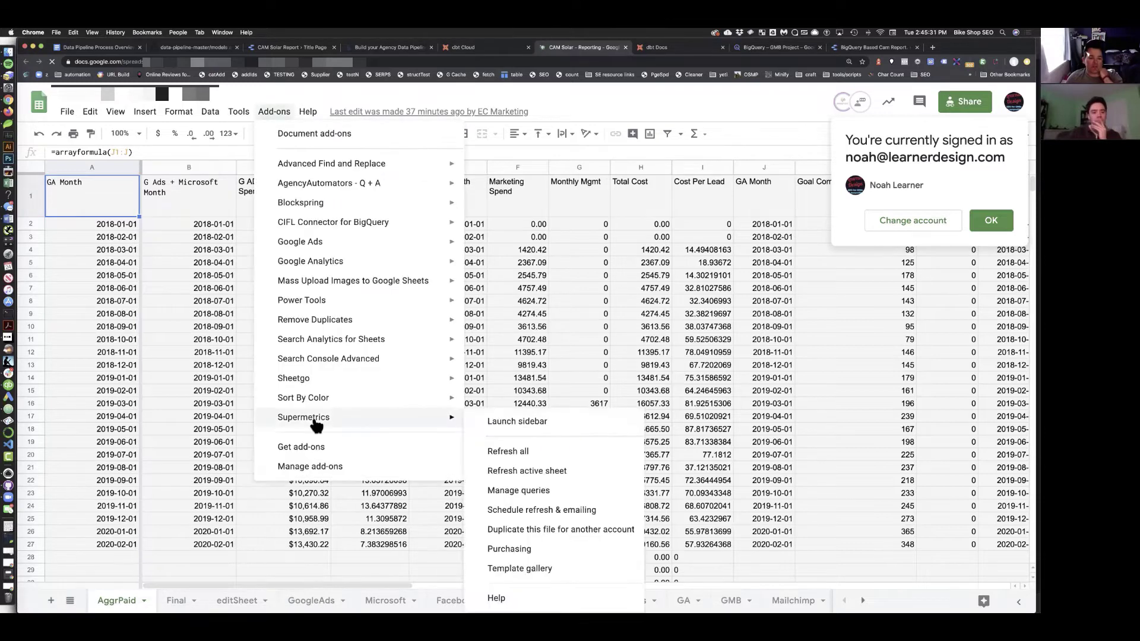
left_click(529, 419)
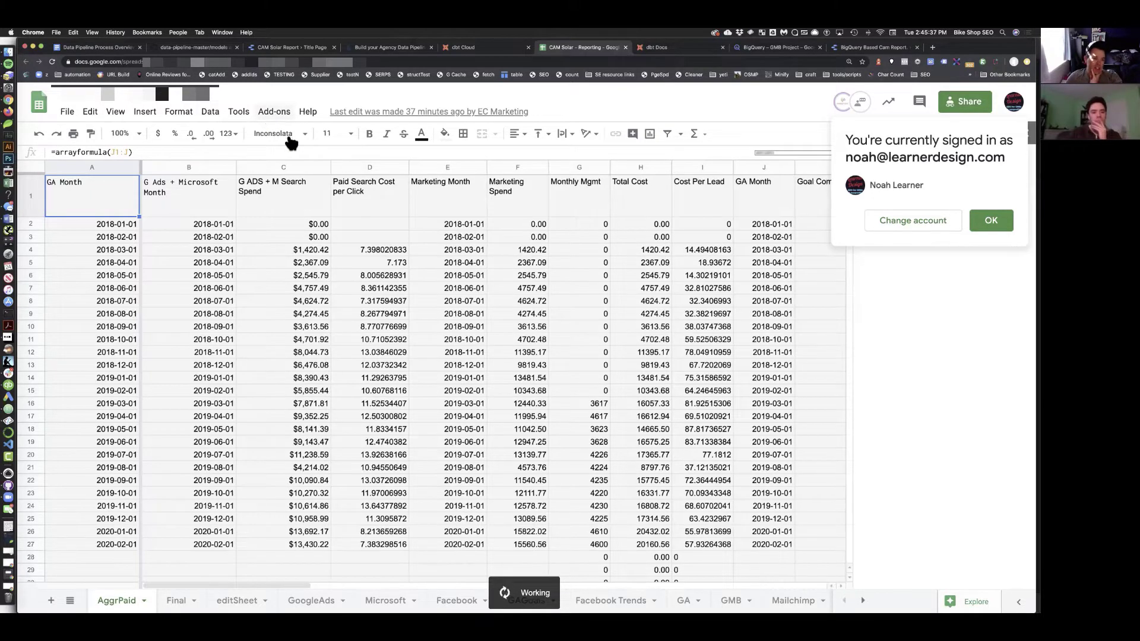
left_click(280, 113)
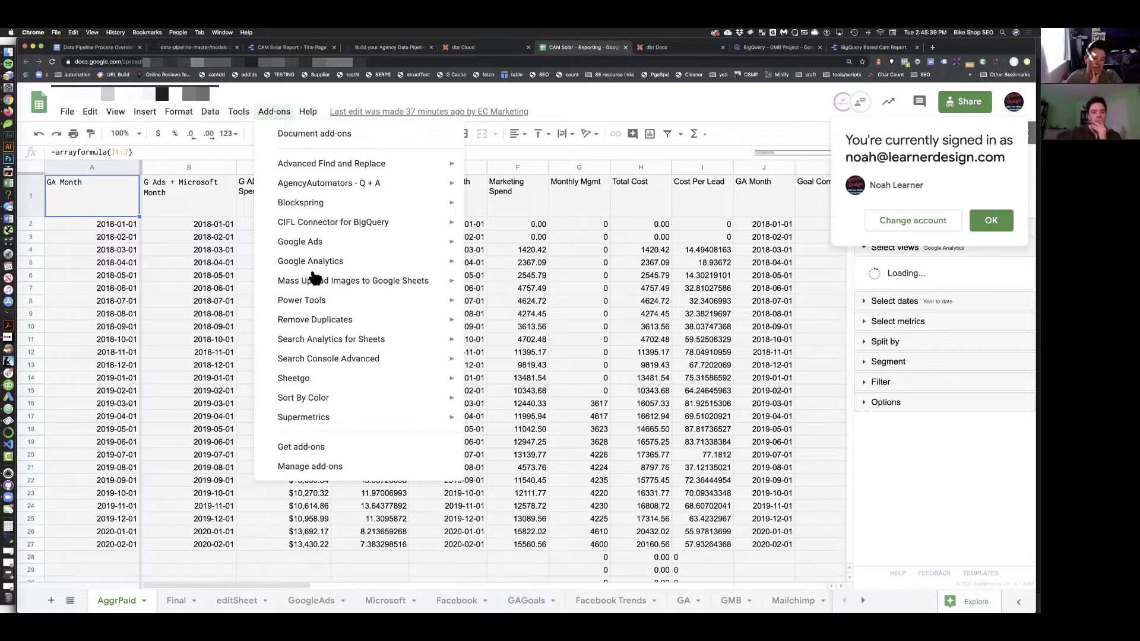
mouse_move(315, 427)
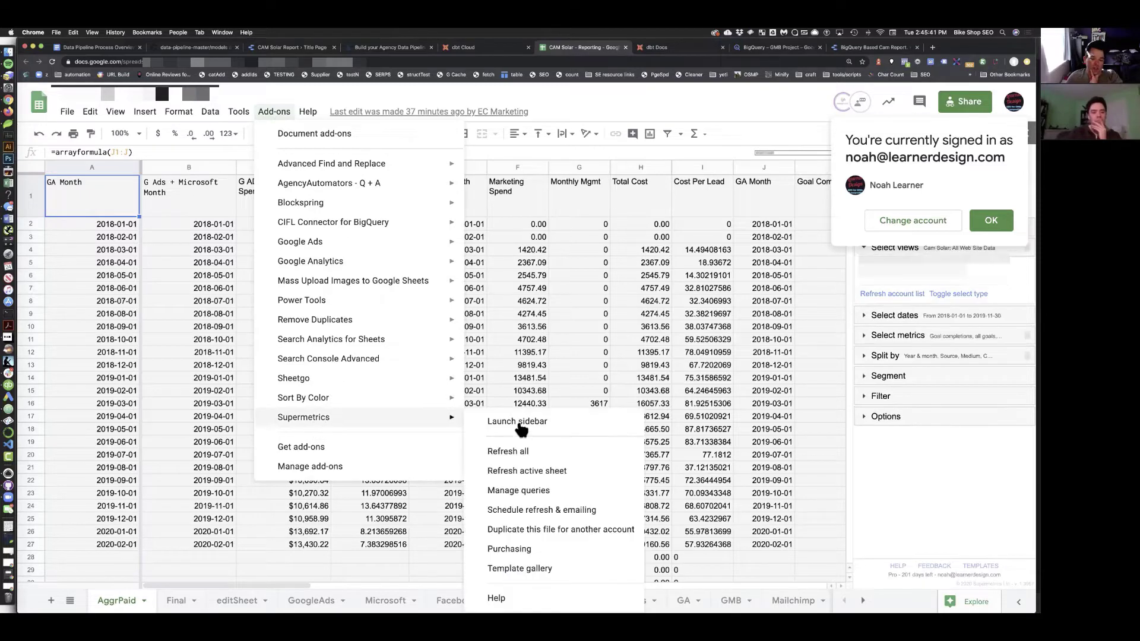
left_click(984, 441)
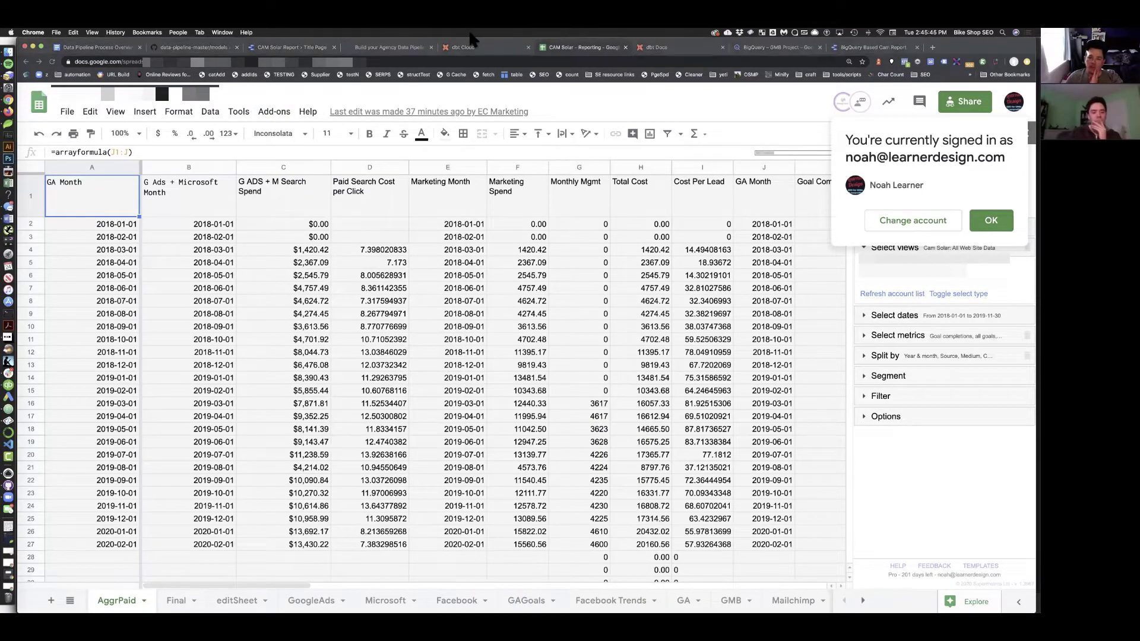
left_click(990, 221)
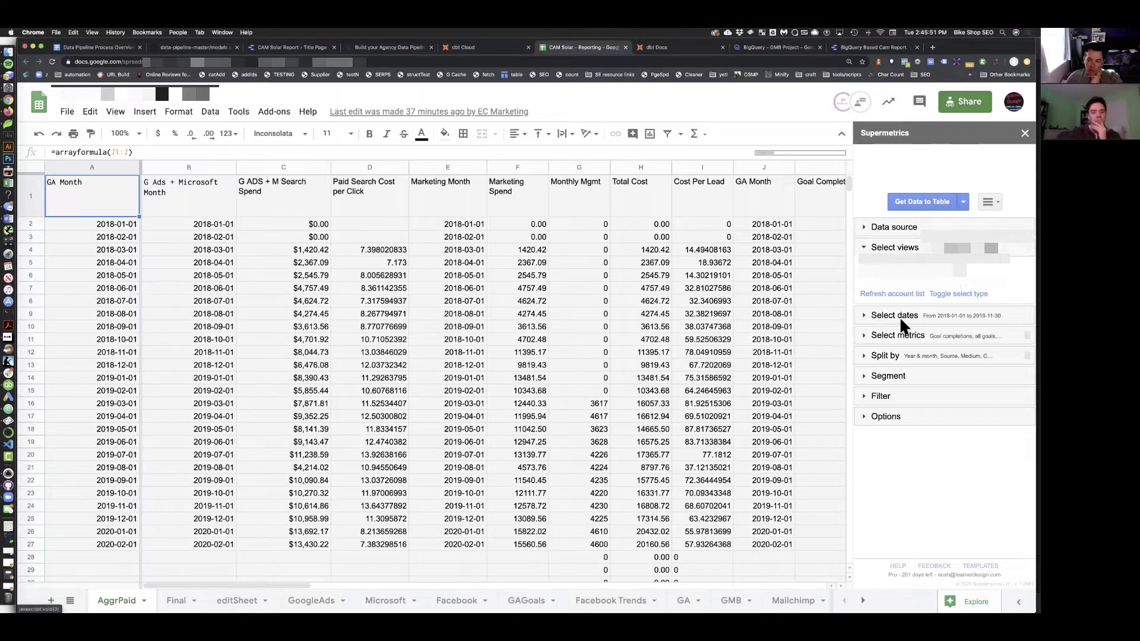
Expand the Supermetrics query's Select dates, Select metrics, Split by and Options sections for review
left_click(861, 308)
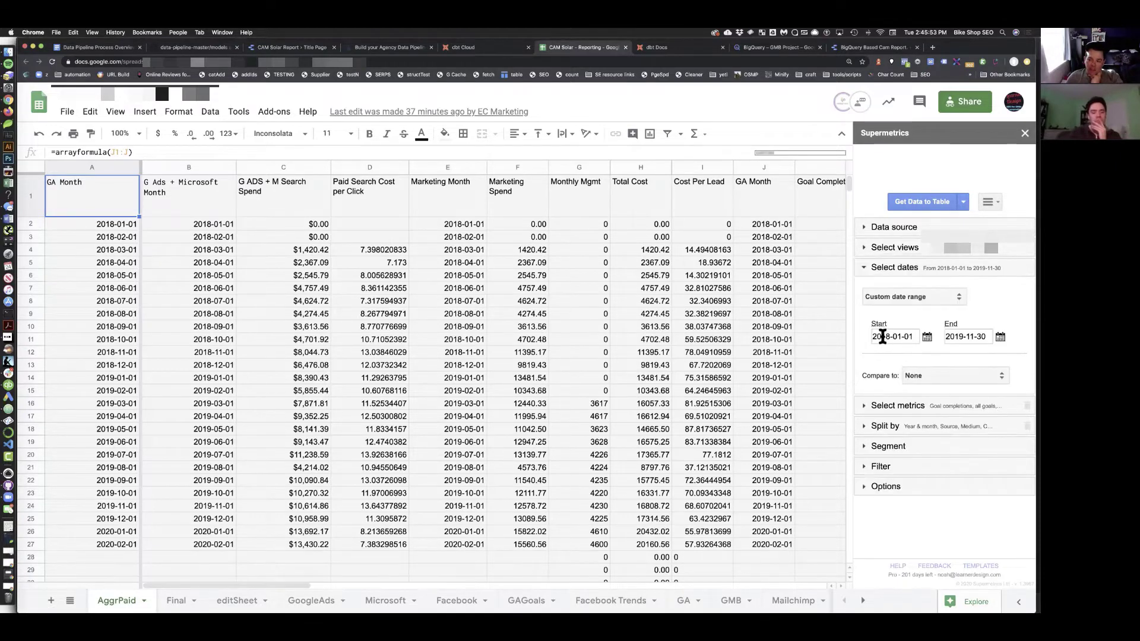
left_click(860, 403)
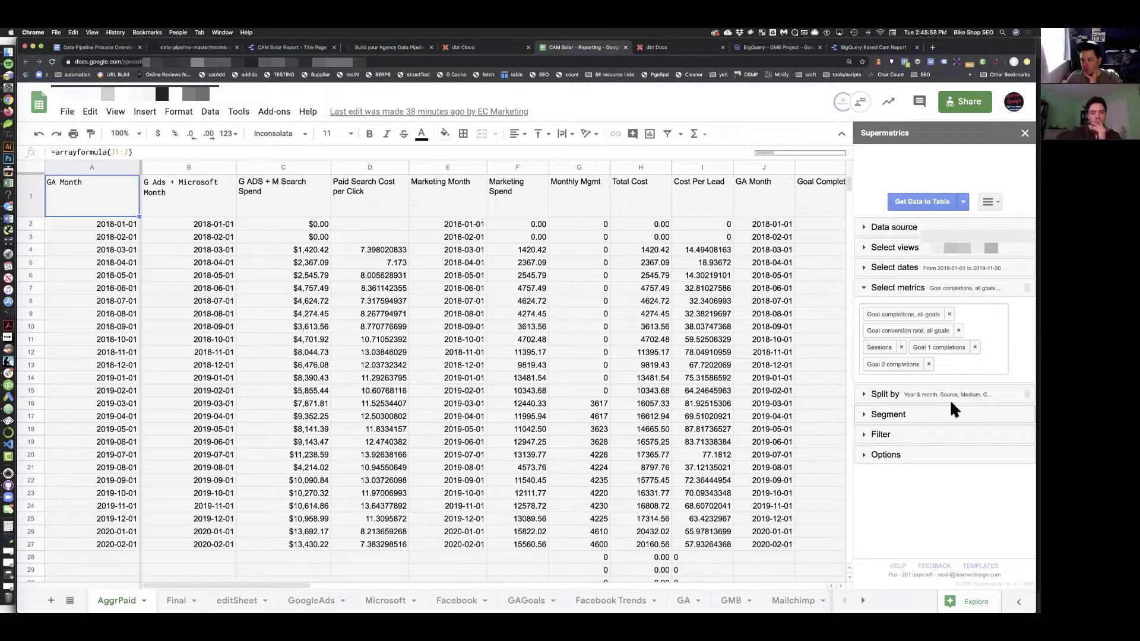
left_click(861, 393)
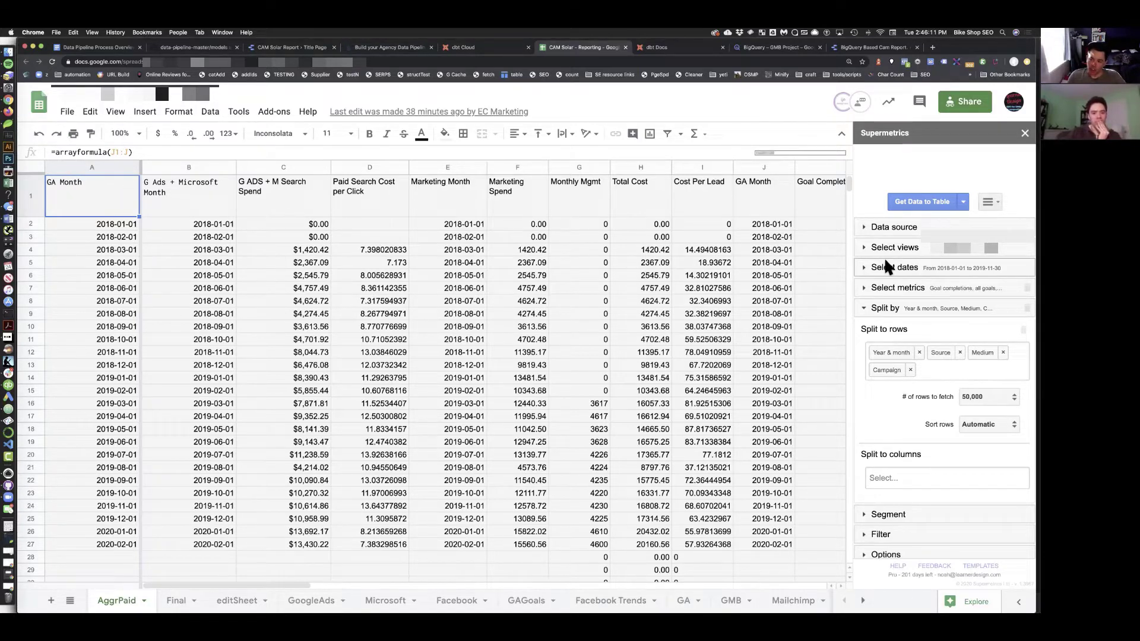
scroll(888, 529, "down", 1)
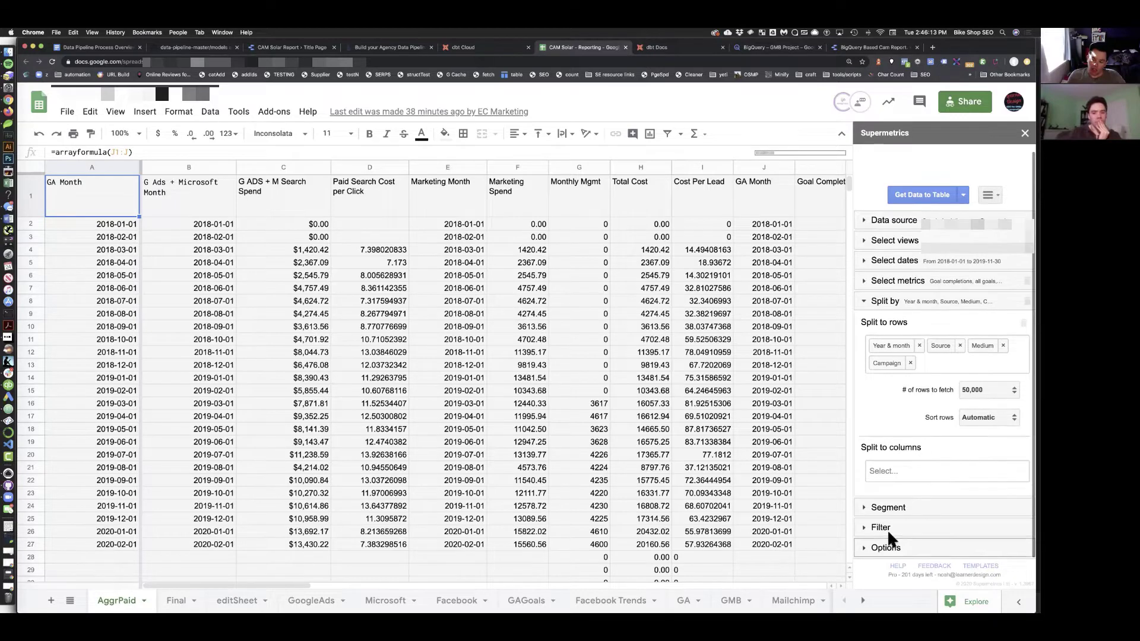
left_click(864, 549)
scroll(968, 455, "down", 3)
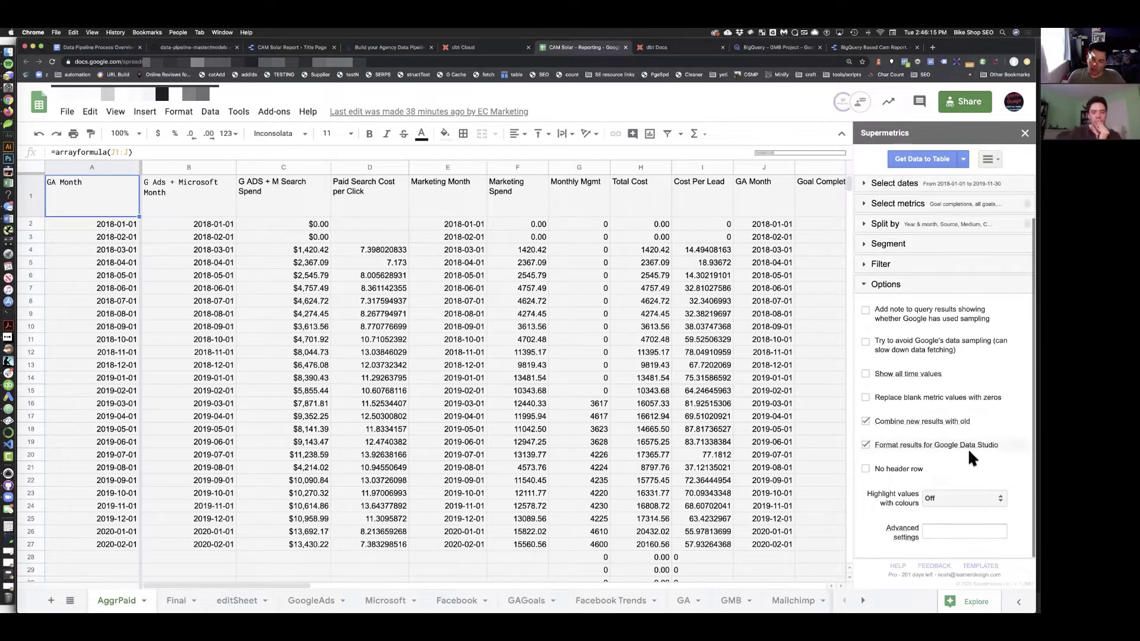
Enable 'Combine new results with old' in Supermetrics Options, then go to the BigQuery GMB Project
left_click(865, 422)
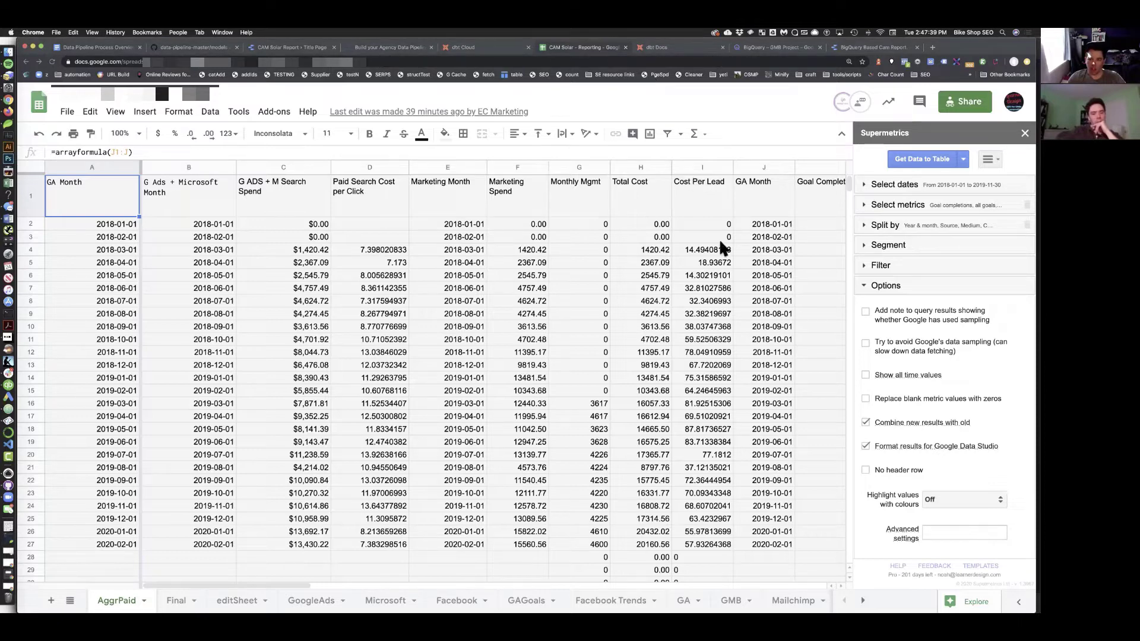
left_click(773, 49)
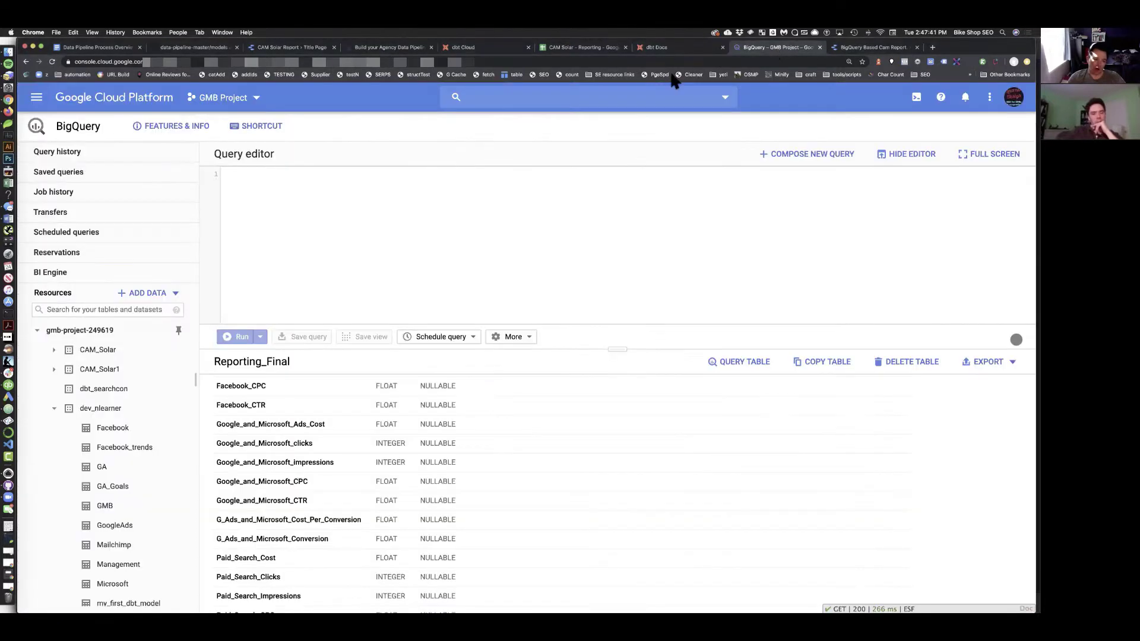
Expand CAM_Solar in the Resources tree to list its Facebook and Facebook_in tables
left_click(54, 351)
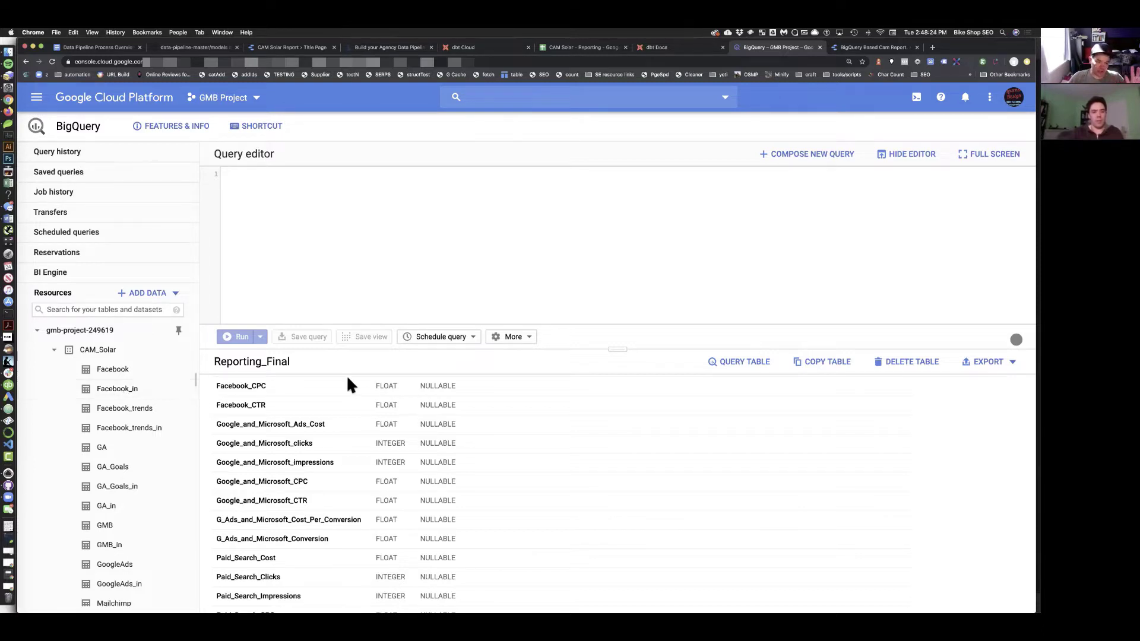
scroll(339, 474, "up", 5)
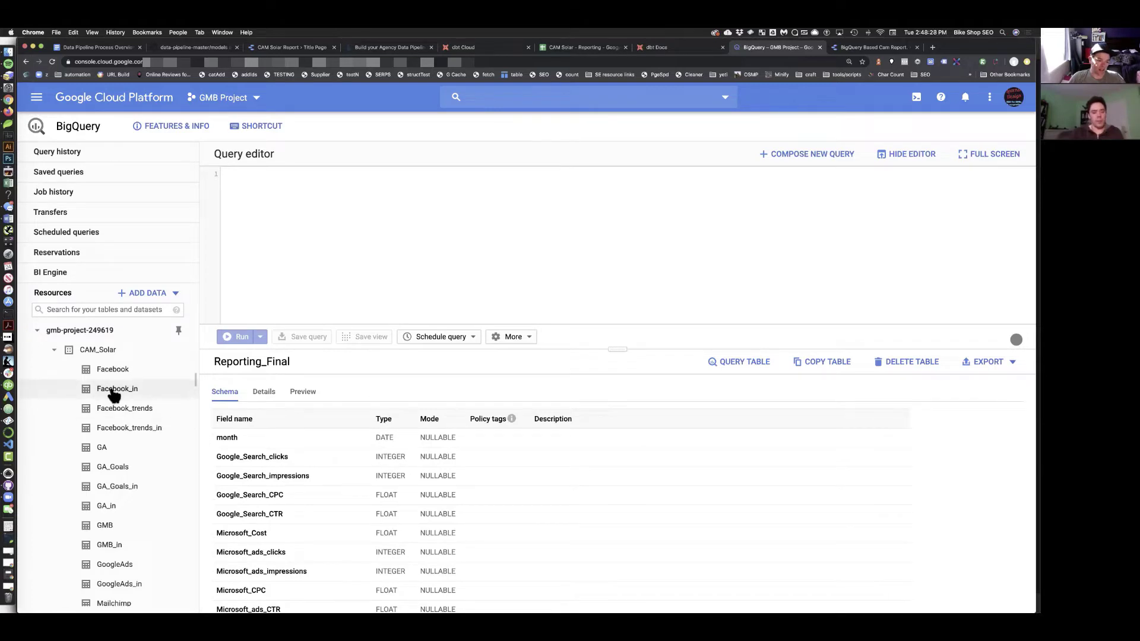
Preview the Facebook table, then check Facebook_in's schema and details showing 0 rows
left_click(113, 394)
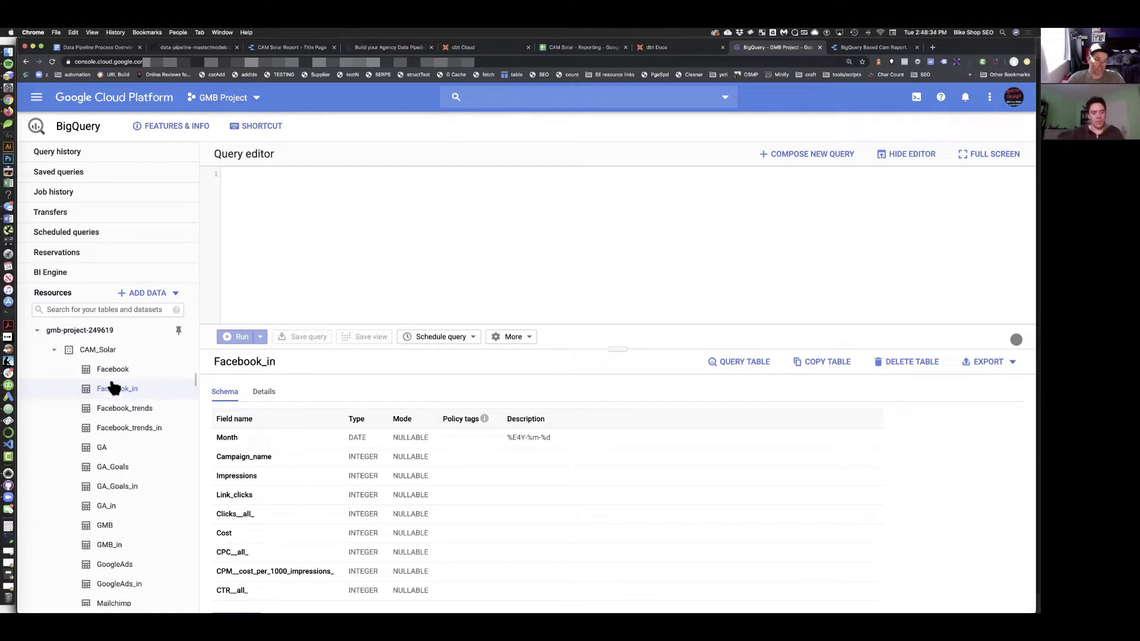
left_click(113, 371)
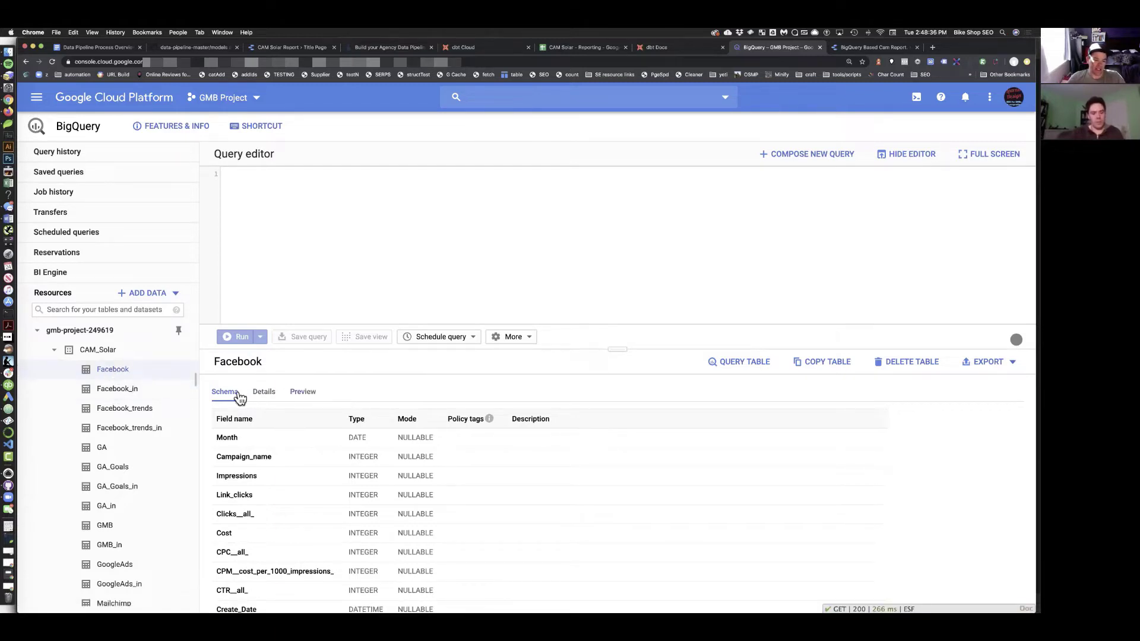
left_click(304, 393)
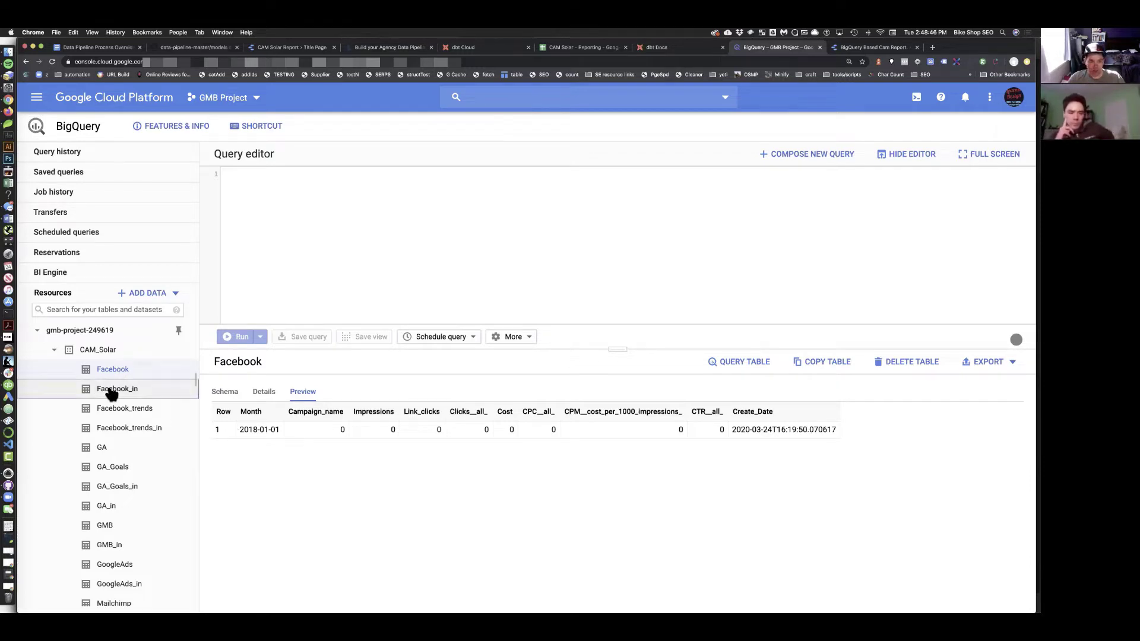
left_click(111, 391)
left_click(221, 393)
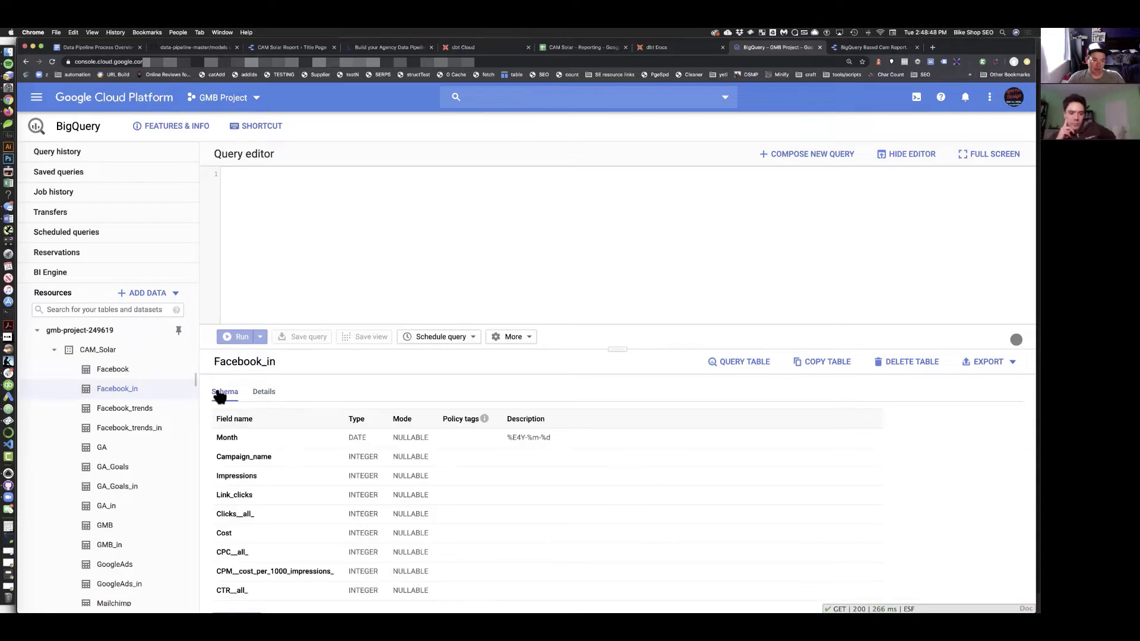
left_click(263, 394)
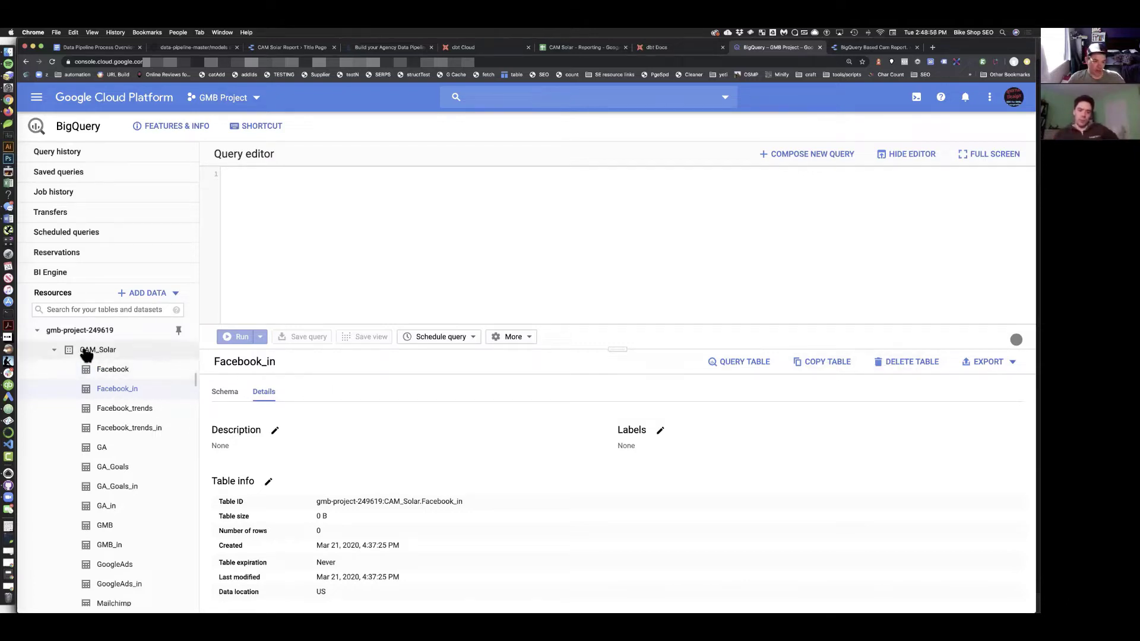
Start a new table in the CAM_Solar dataset sourced from a Drive file
left_click(89, 355)
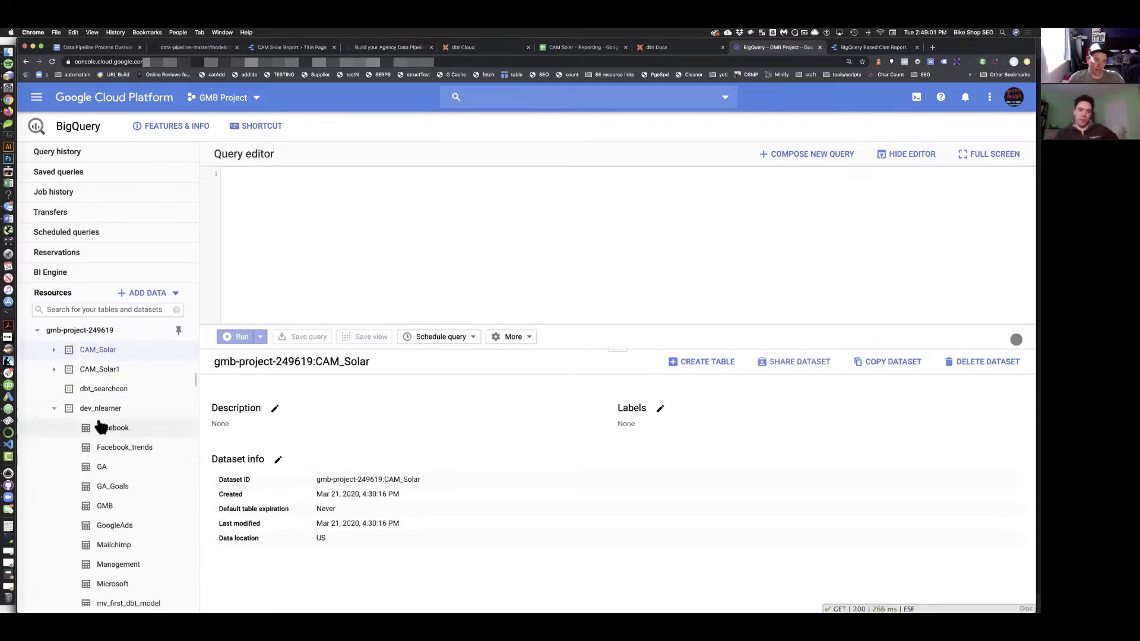
left_click(54, 349)
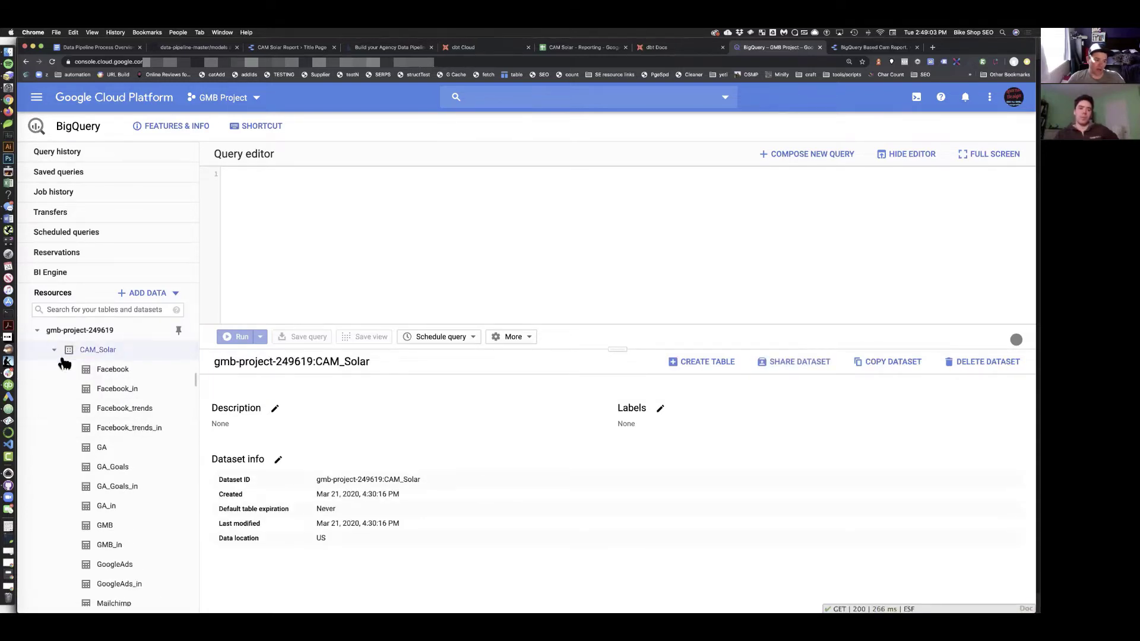
left_click(722, 365)
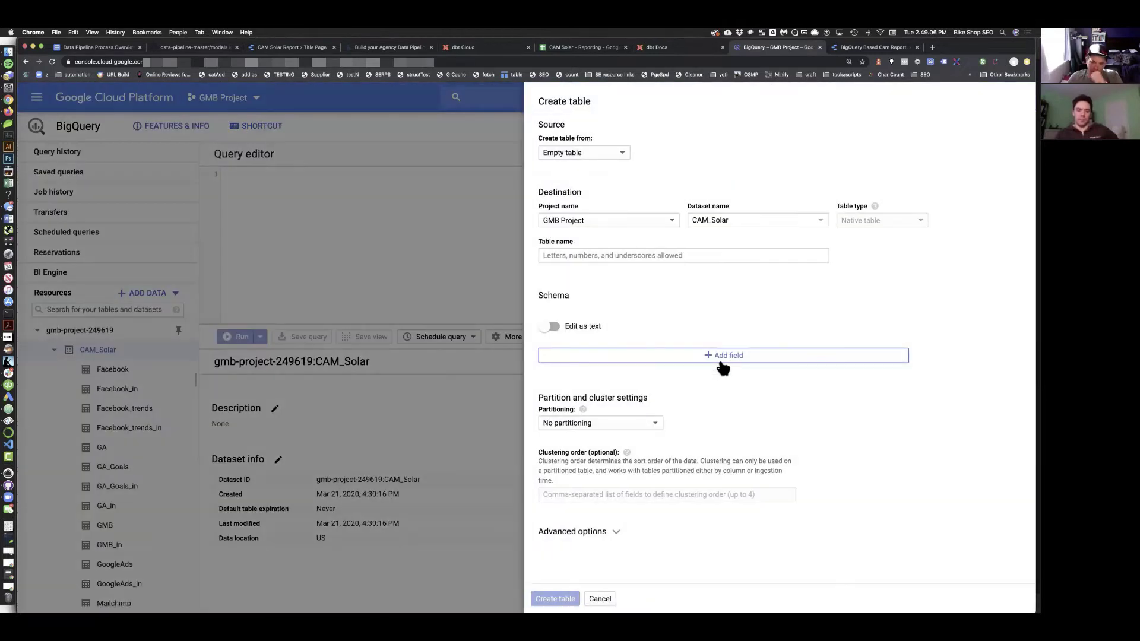
left_click(623, 157)
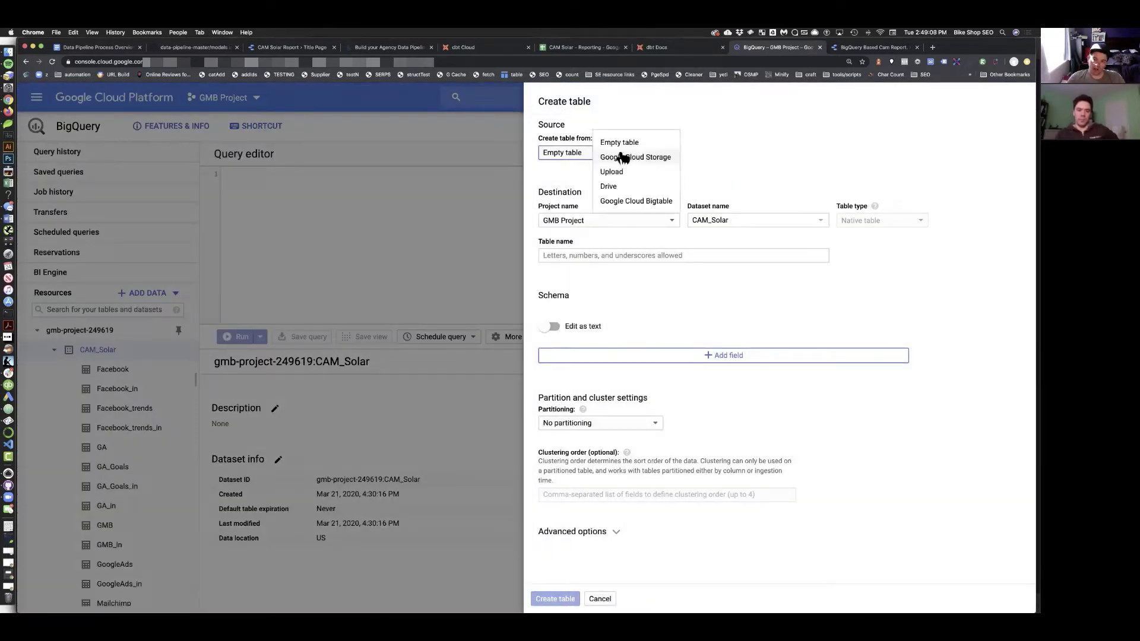
left_click(609, 186)
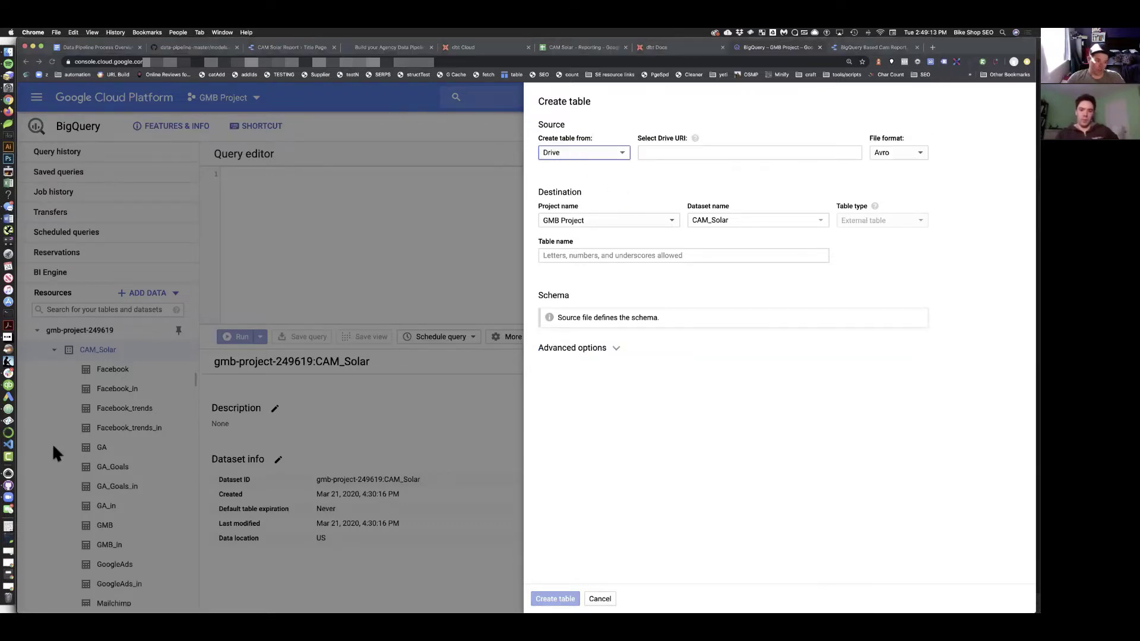
Copy the CAM Solar reporting spreadsheet's shareable link
left_click(595, 47)
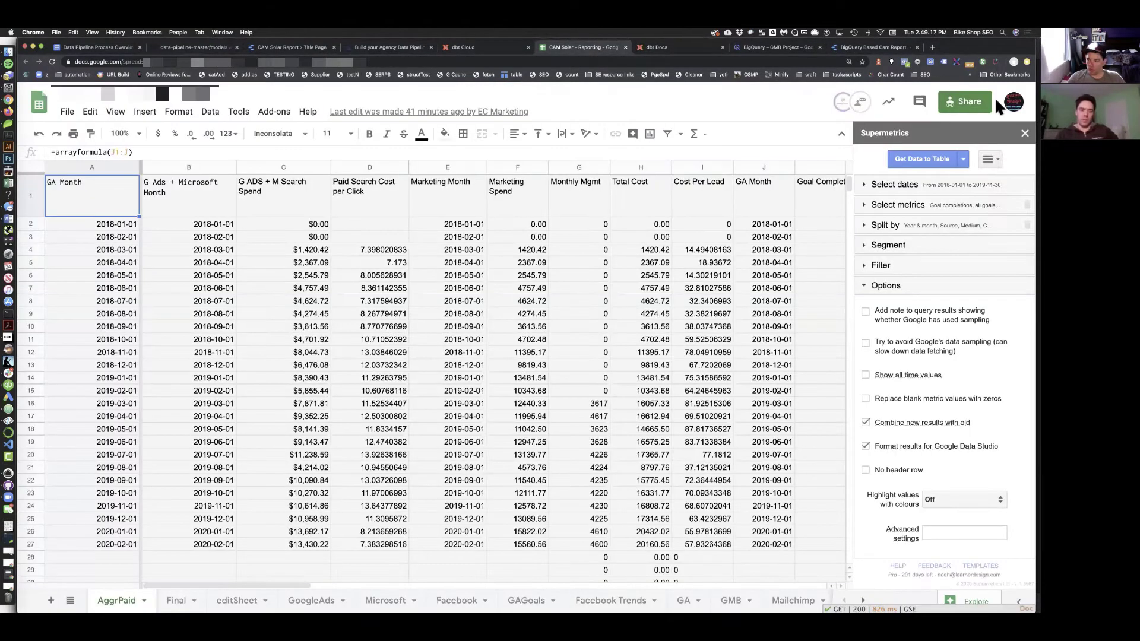
left_click(967, 102)
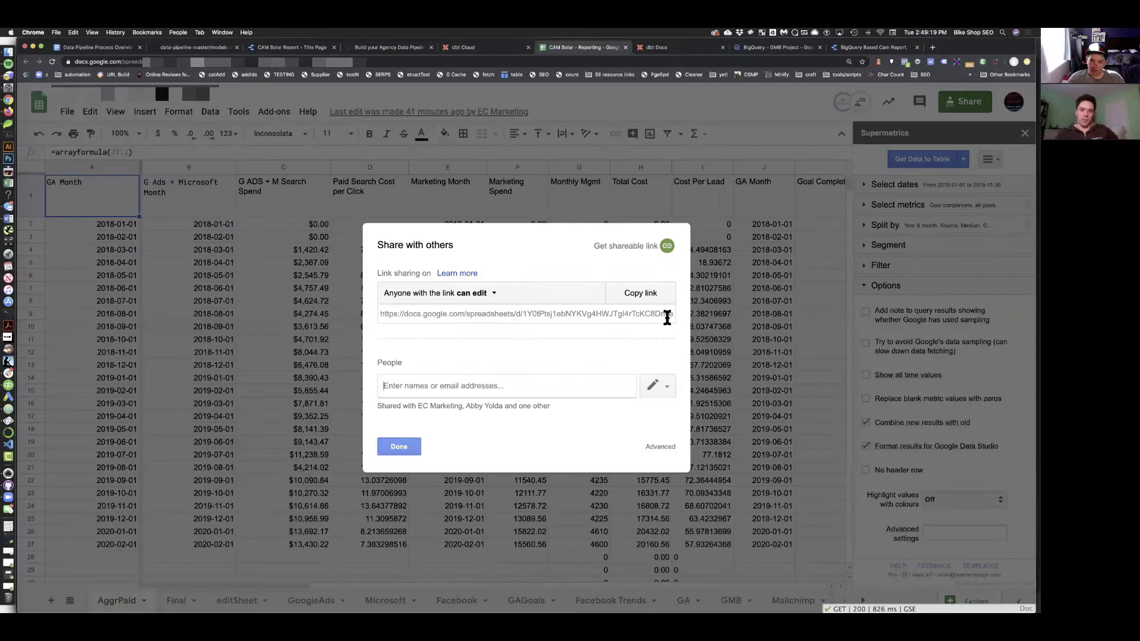
left_click(667, 246)
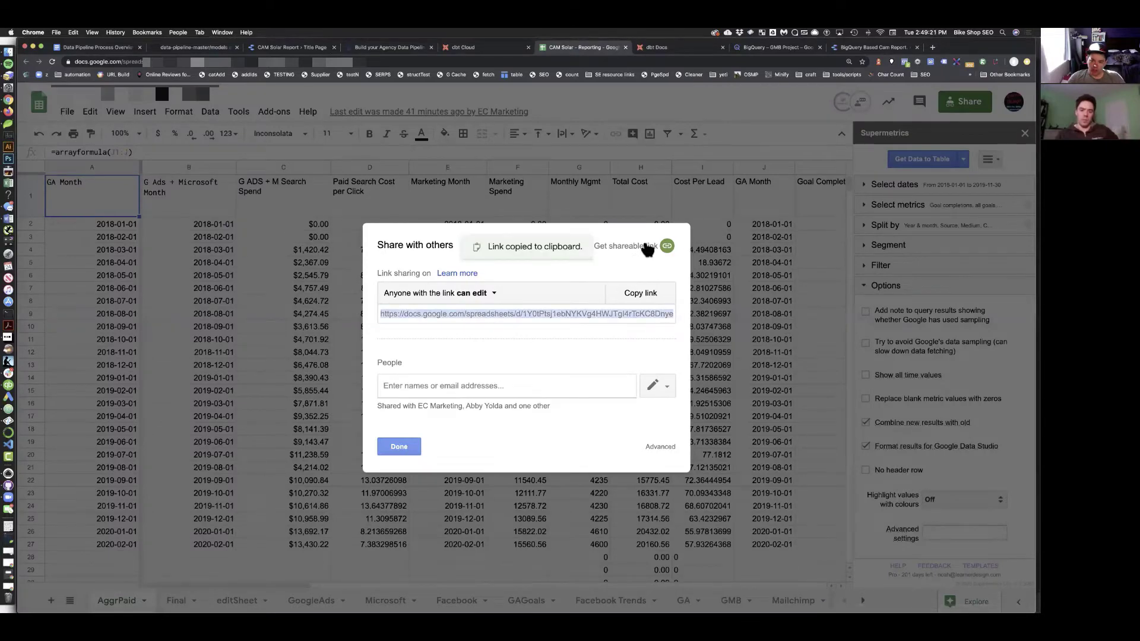
left_click(397, 447)
Paste the spreadsheet link as the Drive URI and set the file format to Google Sheet
left_click(783, 50)
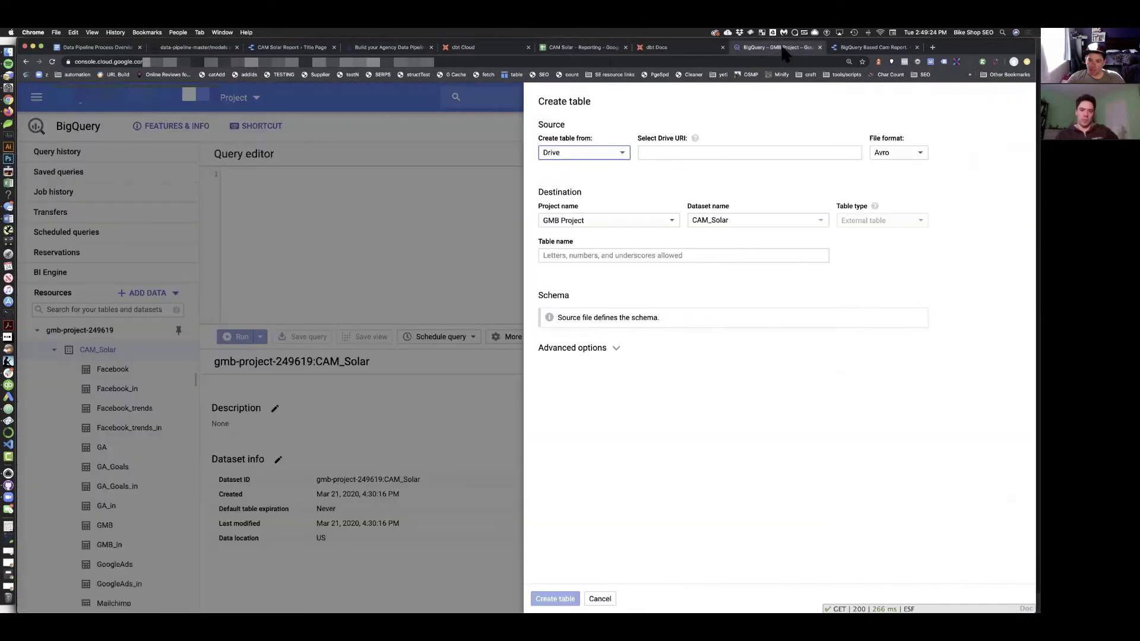
left_click(665, 152)
key("super+v")
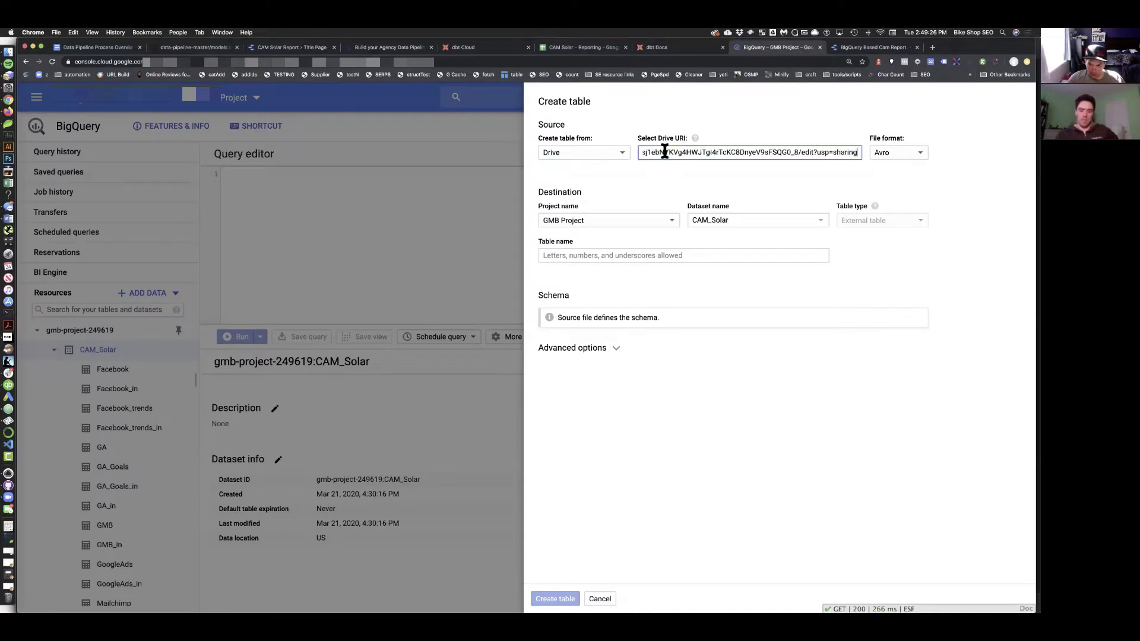
left_click(902, 158)
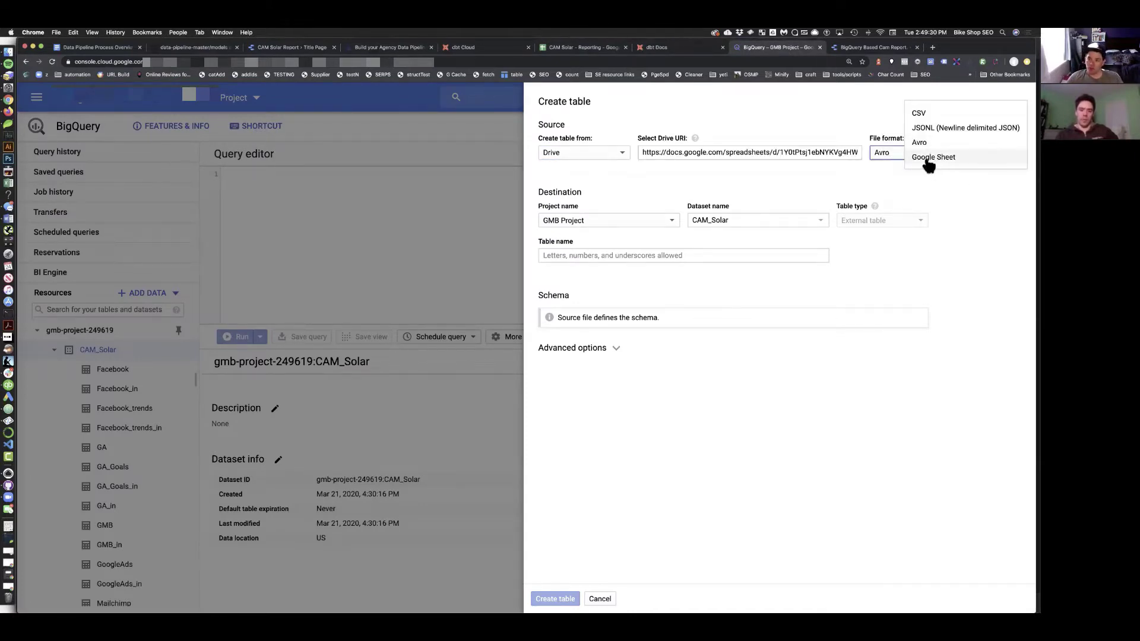
left_click(928, 158)
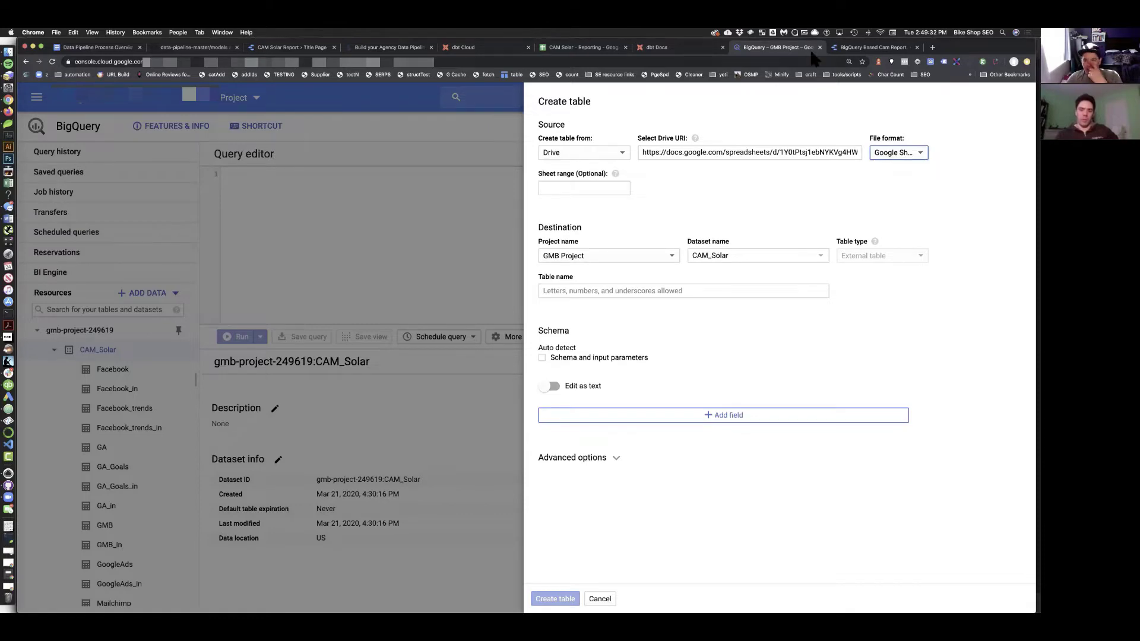
Set the sheet range to Facebook and turn on schema auto-detect
left_click(592, 48)
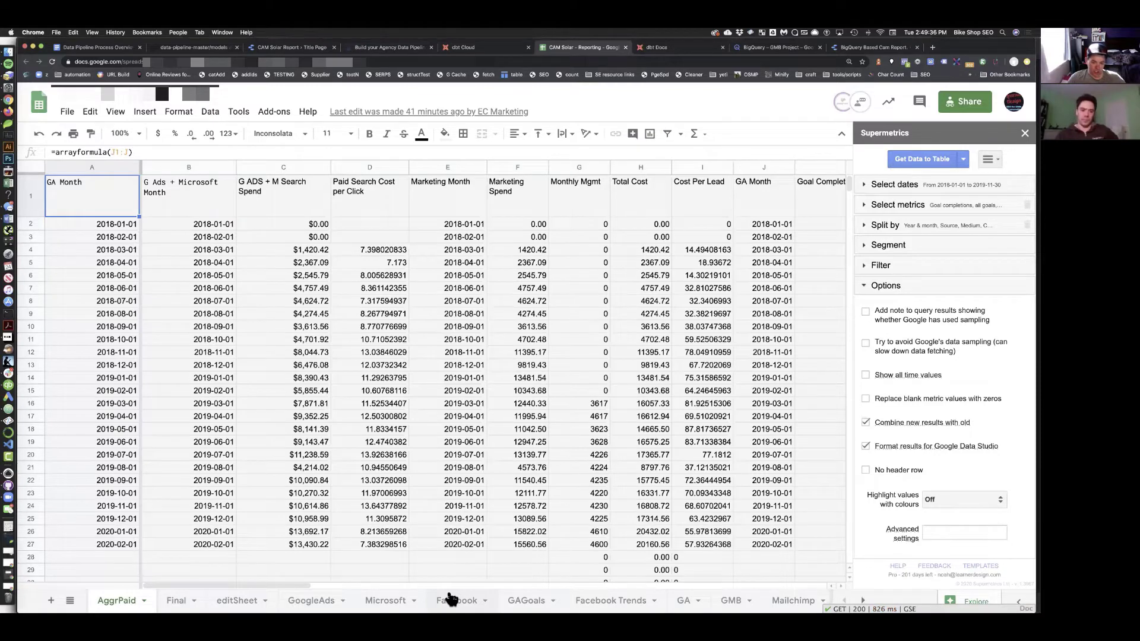
left_click(782, 47)
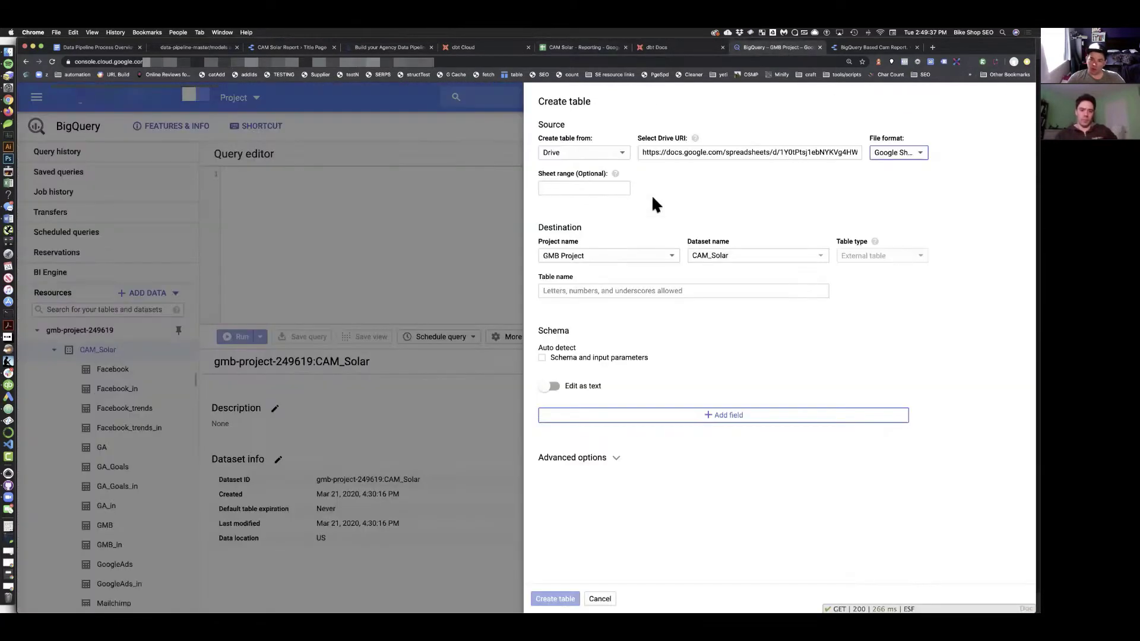
left_click(553, 188)
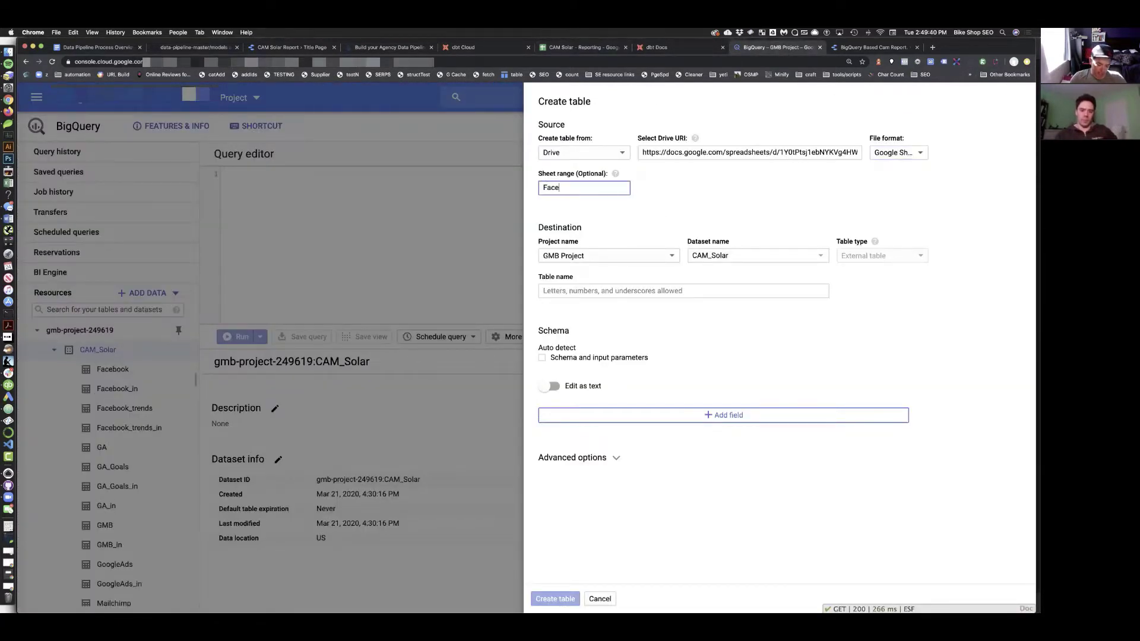
type("Facebook")
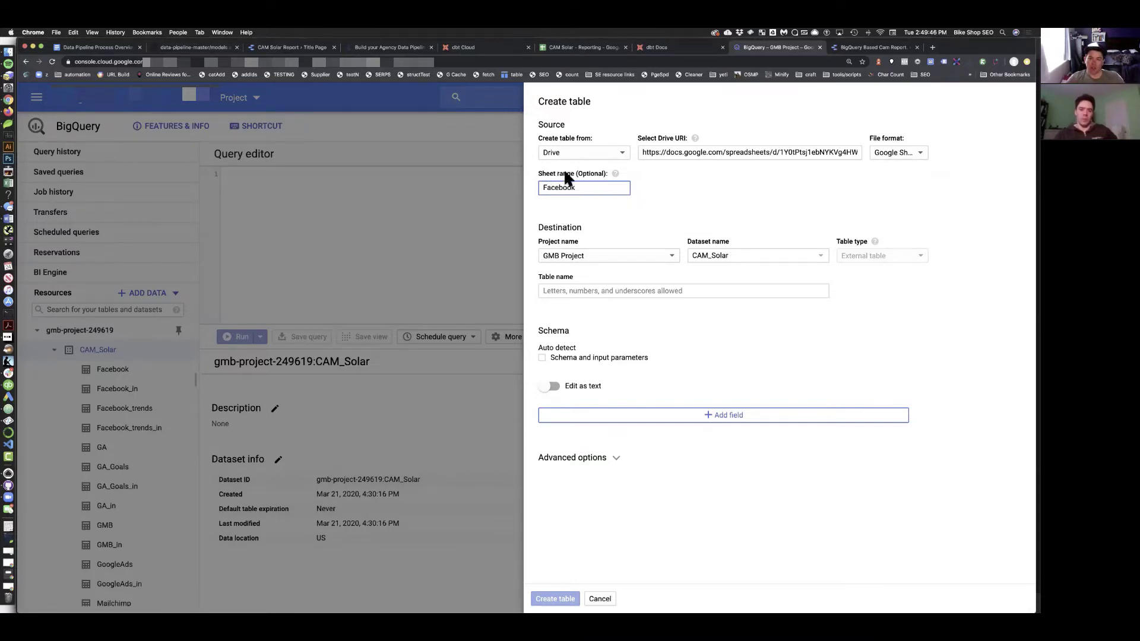
left_click_drag(579, 187, 529, 191)
left_click(582, 49)
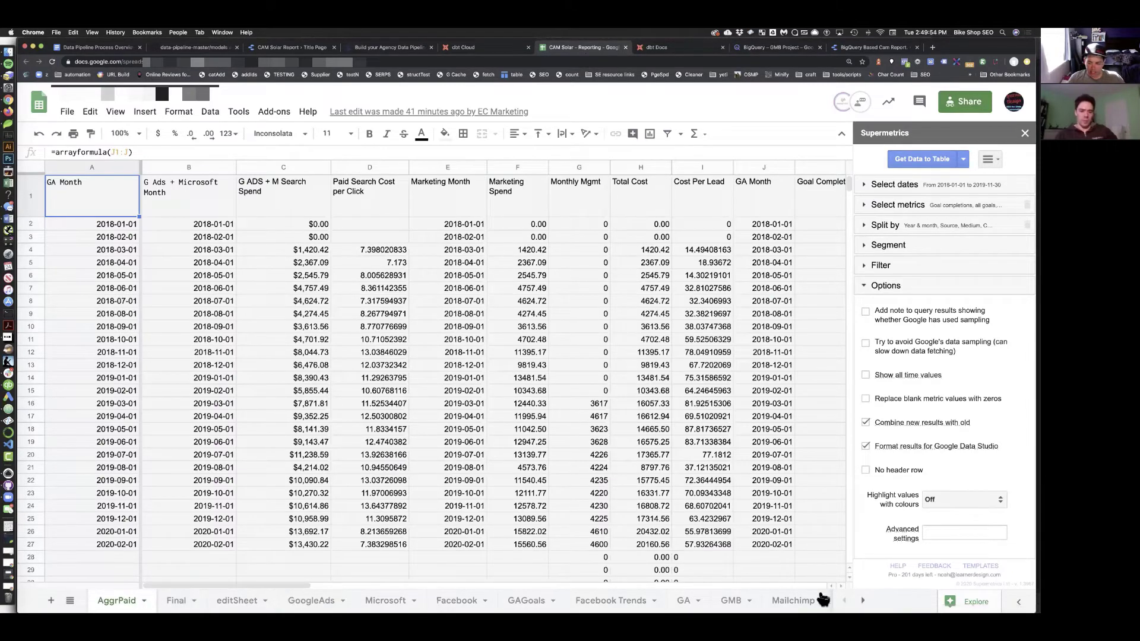
left_click(462, 600)
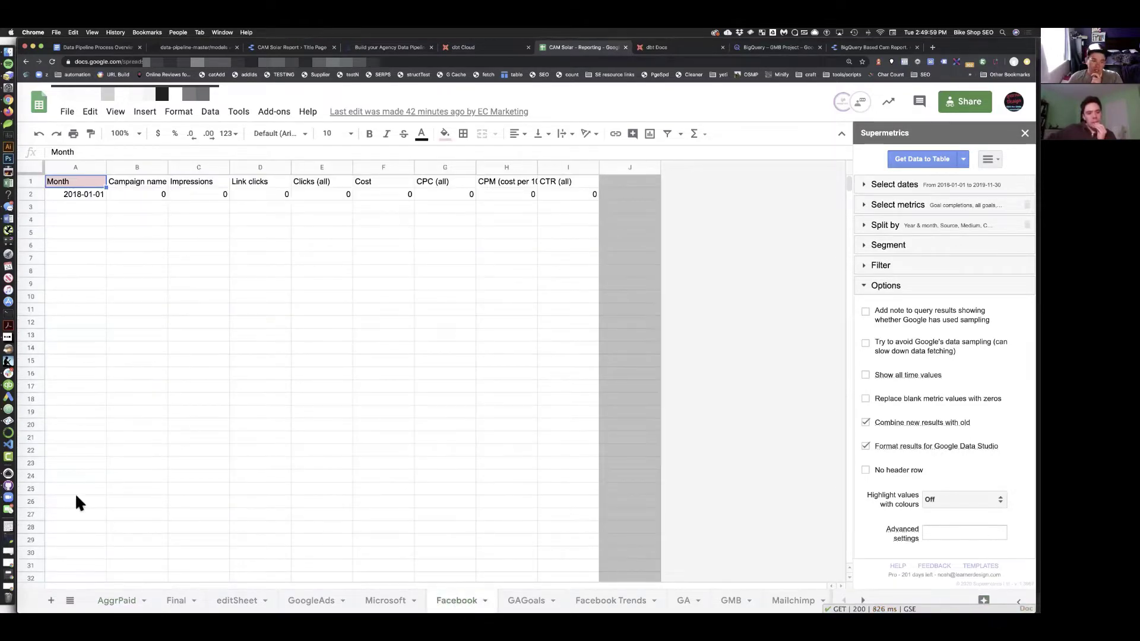
left_click(772, 47)
left_click_drag(543, 188, 580, 189)
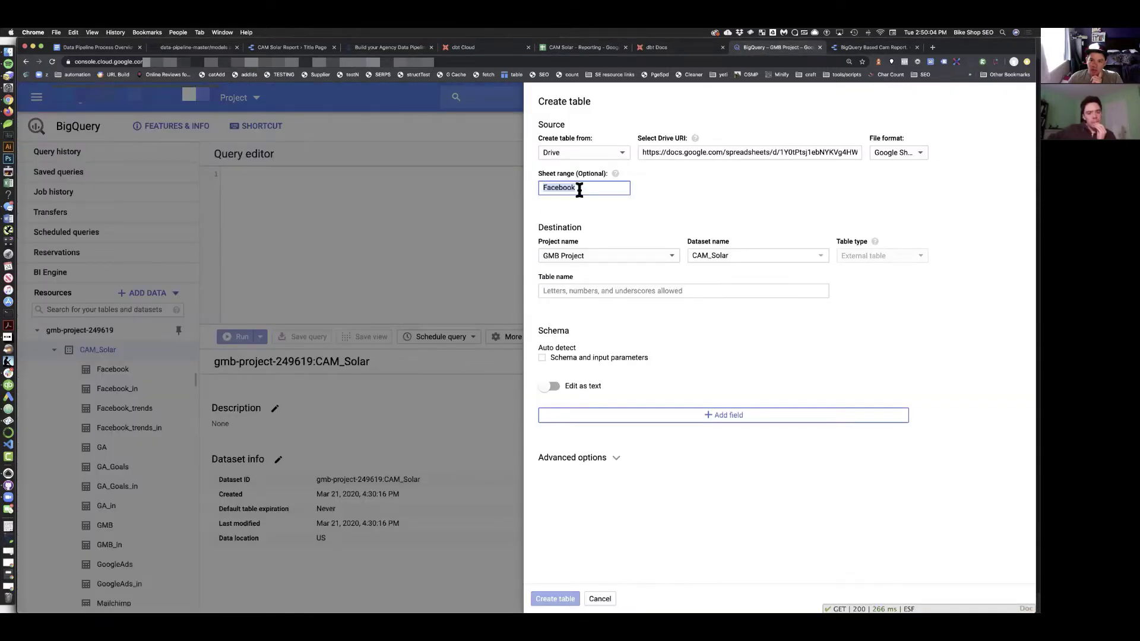
left_click(568, 50)
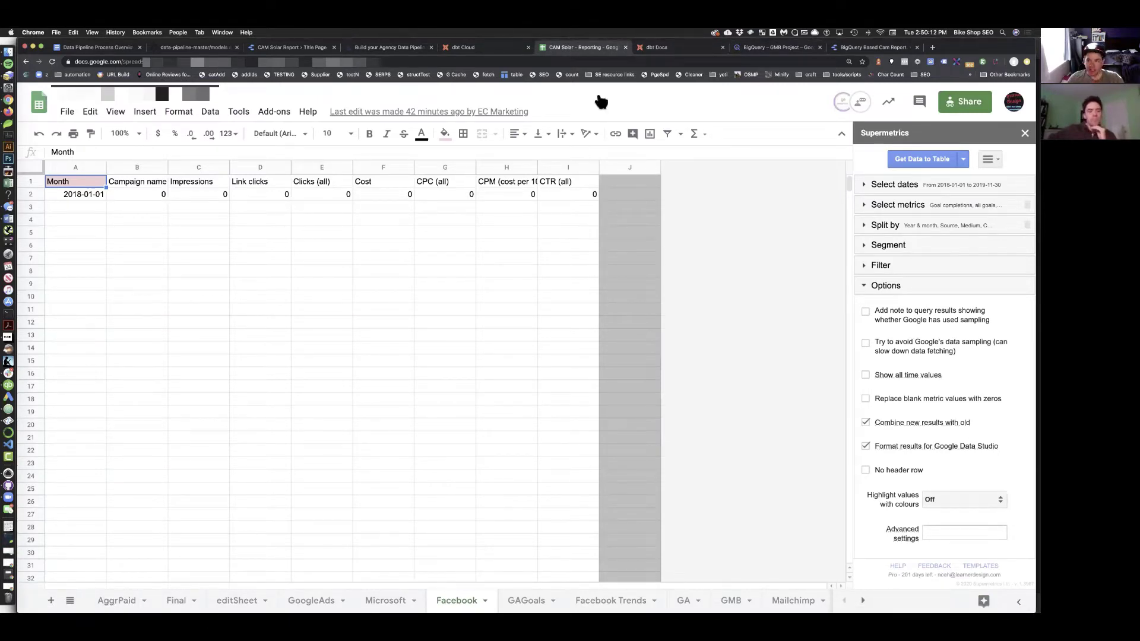
left_click(759, 50)
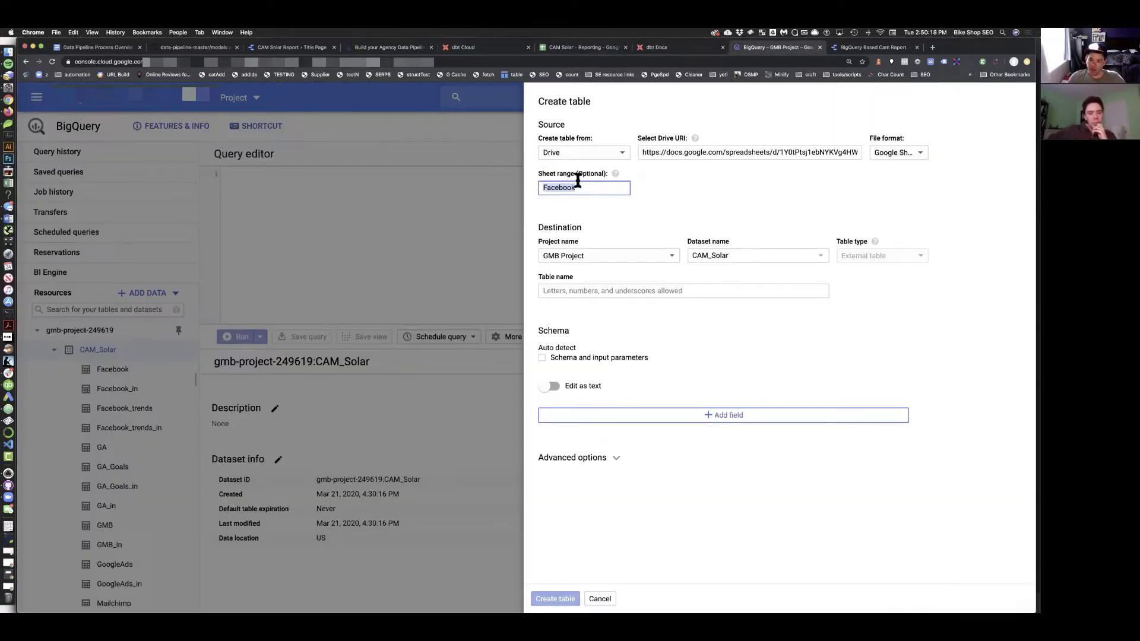
left_click(541, 358)
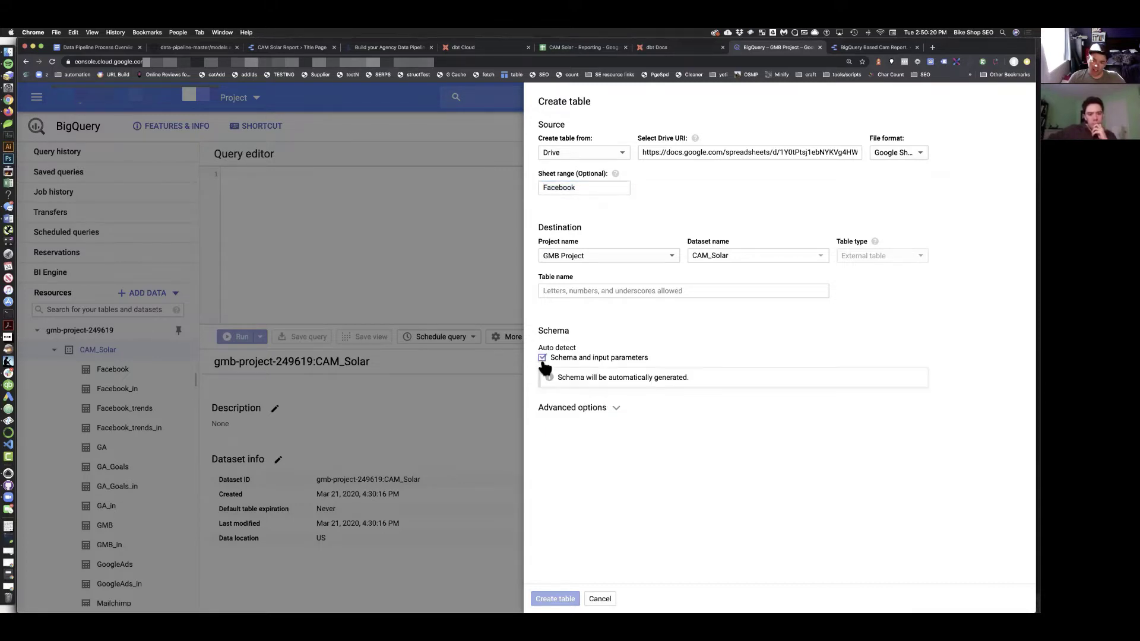
In Advanced options, skip 1 header row and ignore unknown values
left_click(600, 408)
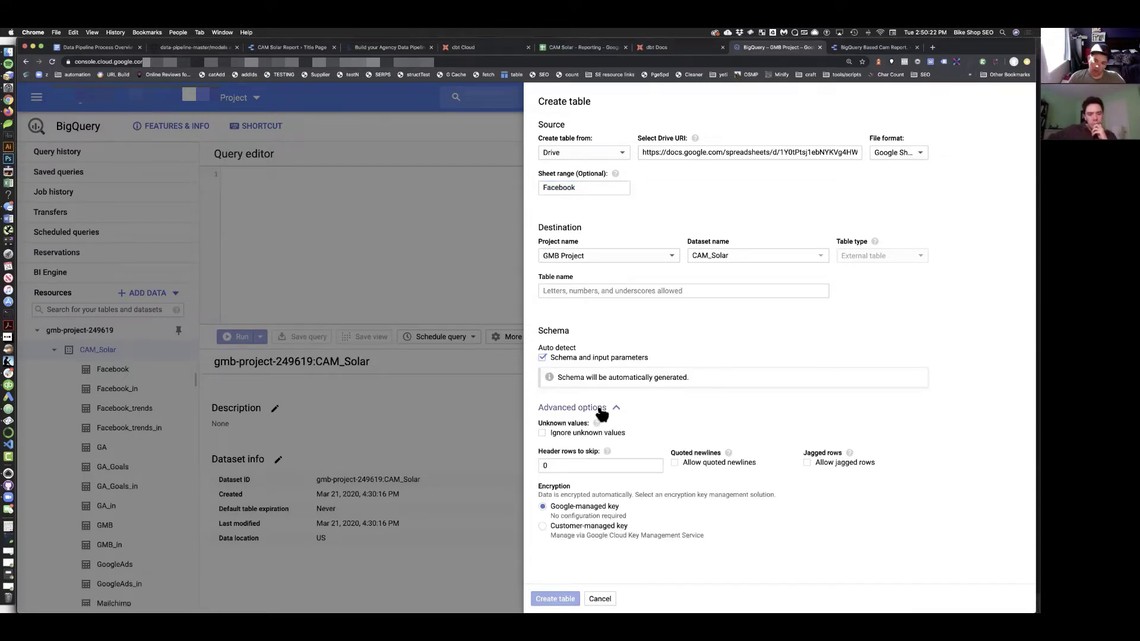
left_click(559, 466)
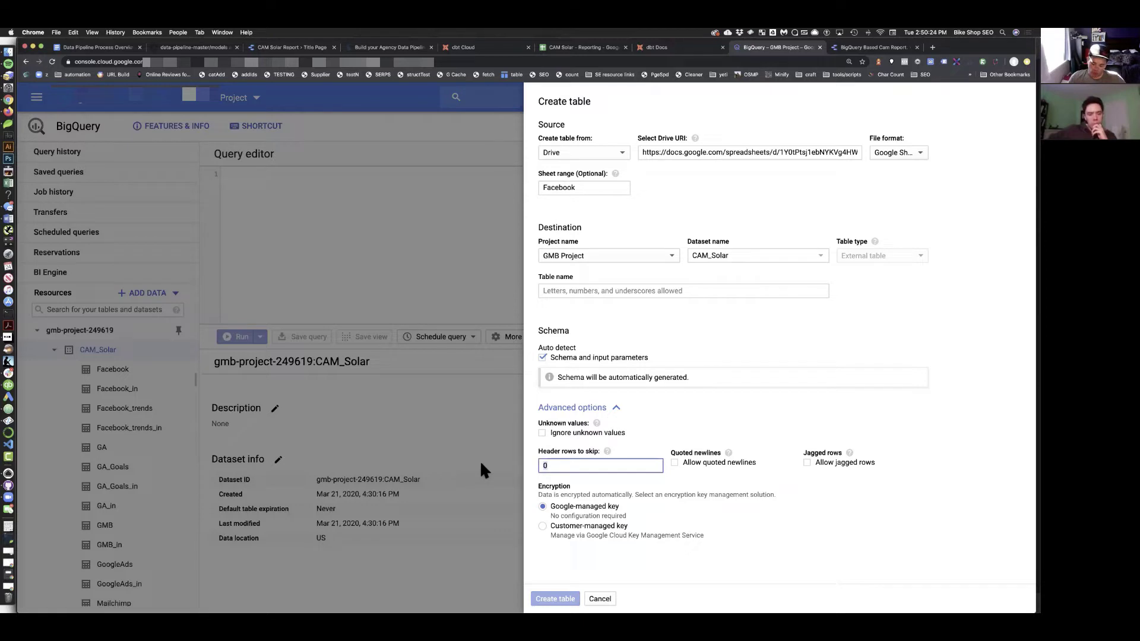
type("1")
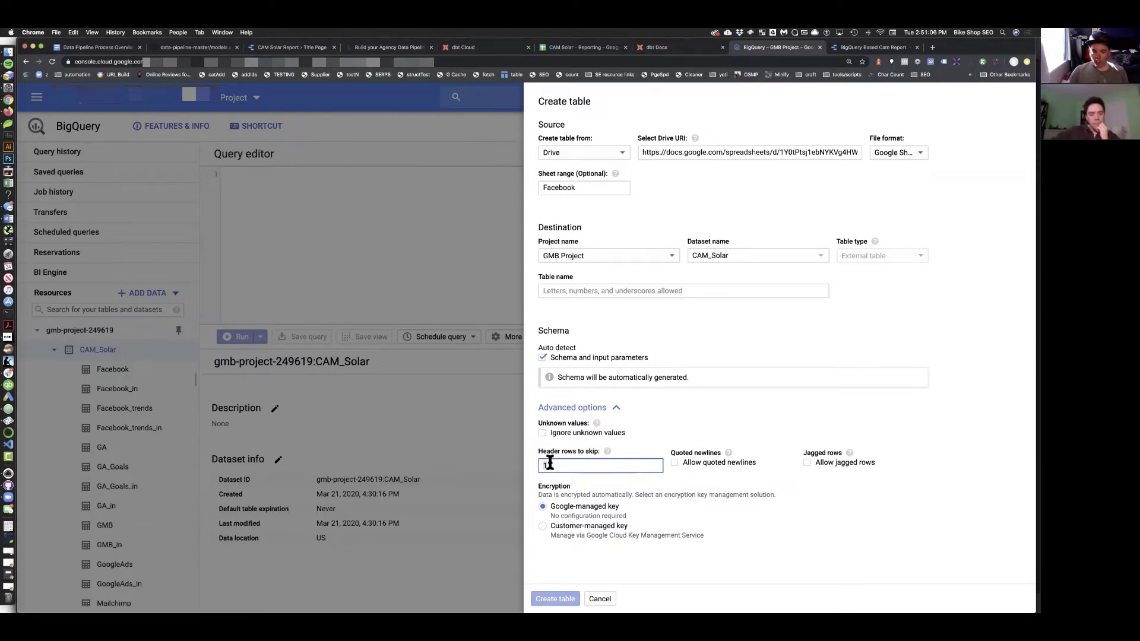
key("shift+Tab")
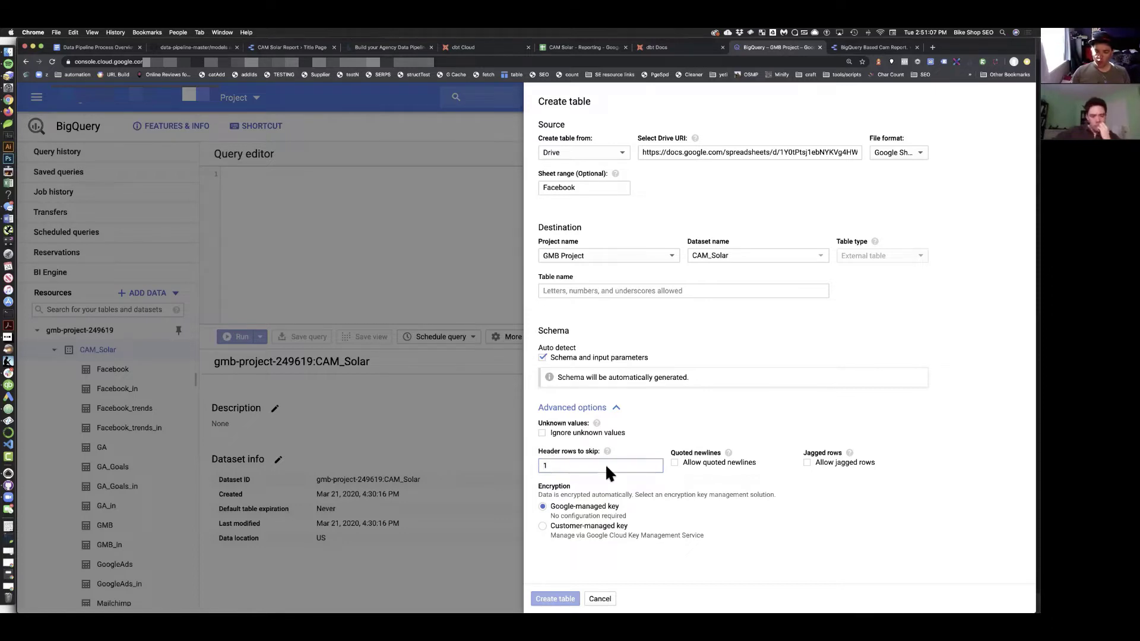
key("space")
double_click(551, 466)
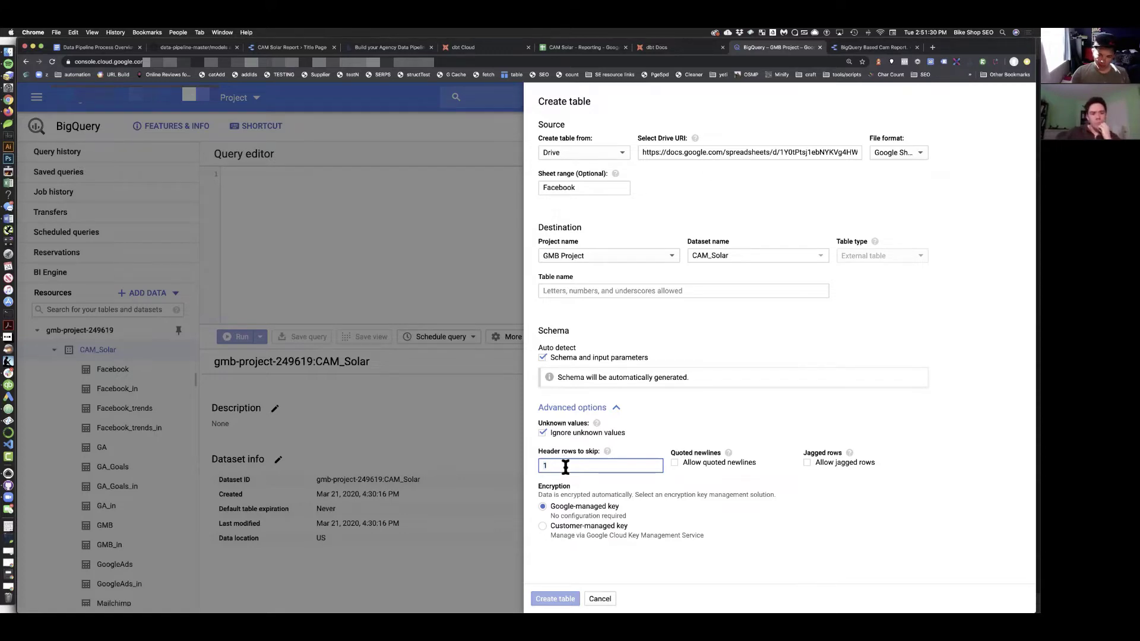
key("Tab")
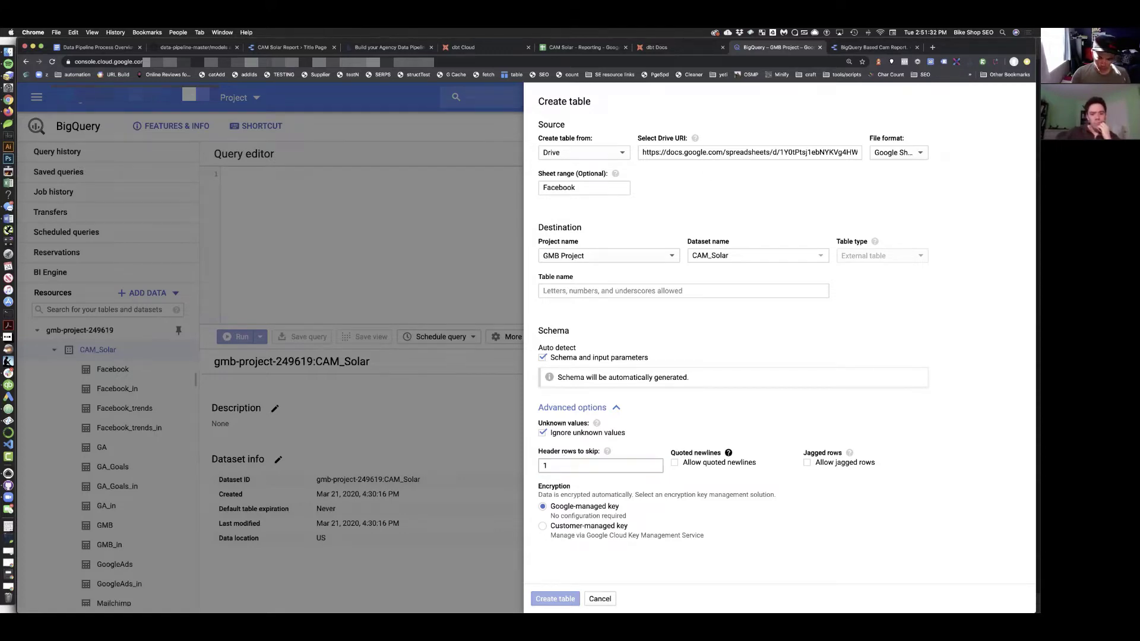
left_click(555, 599)
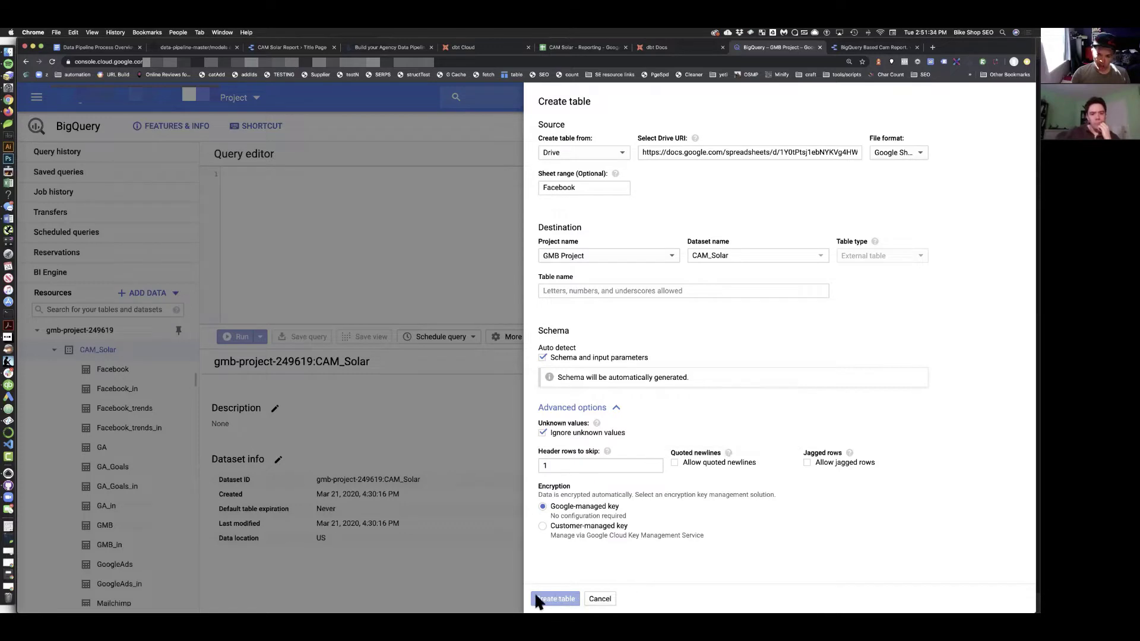
Name the table Facebook2 and create it
left_click(567, 290)
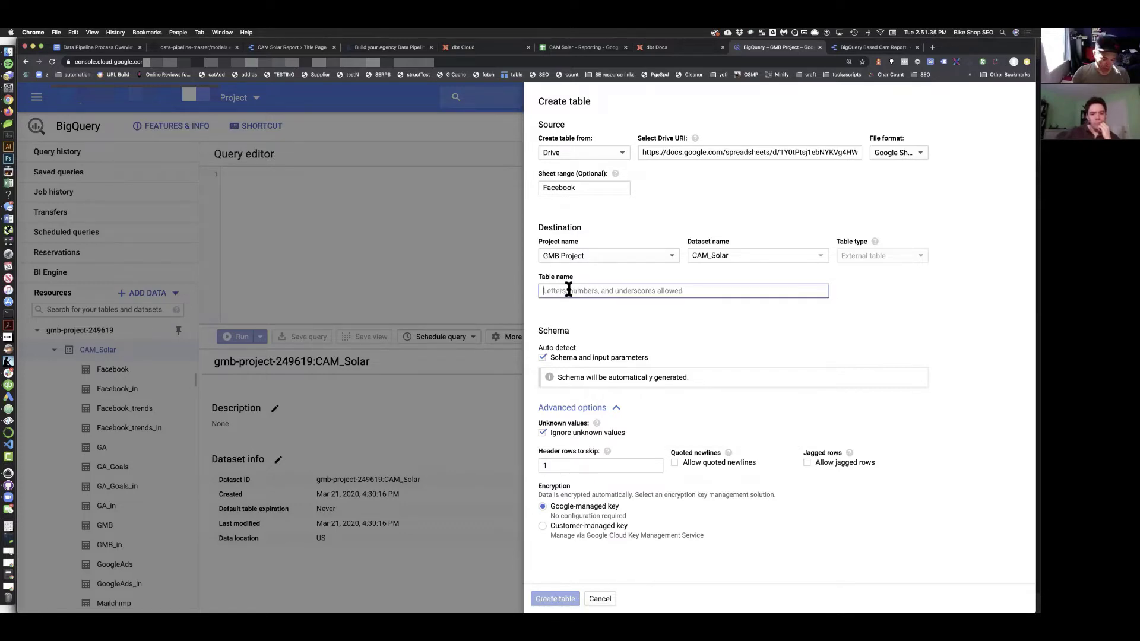
type("Facebook2")
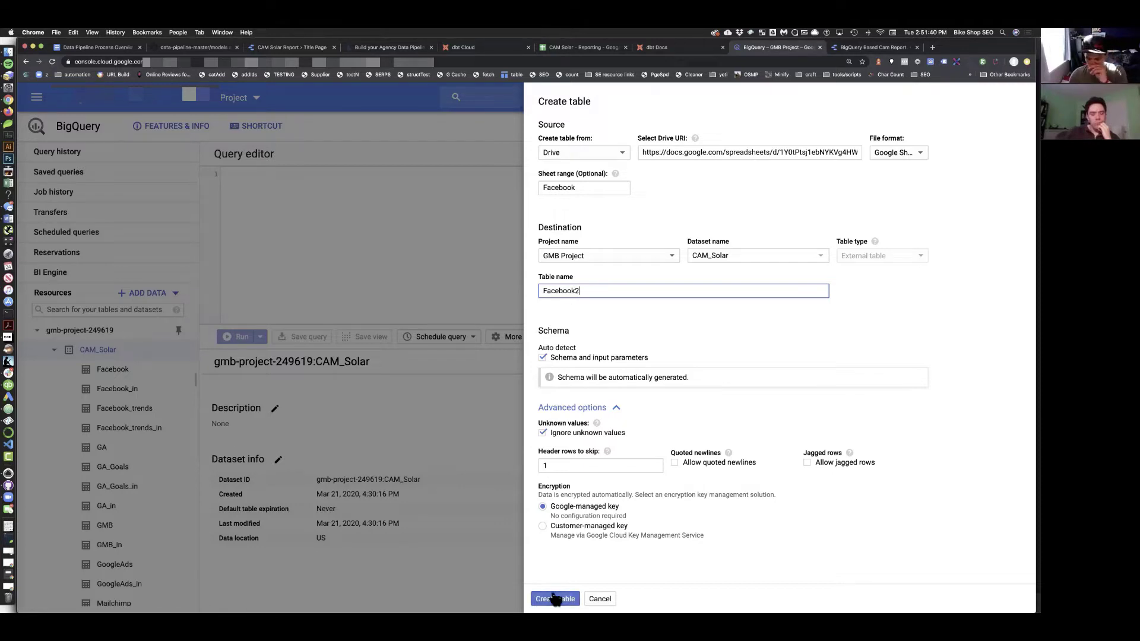
left_click(555, 599)
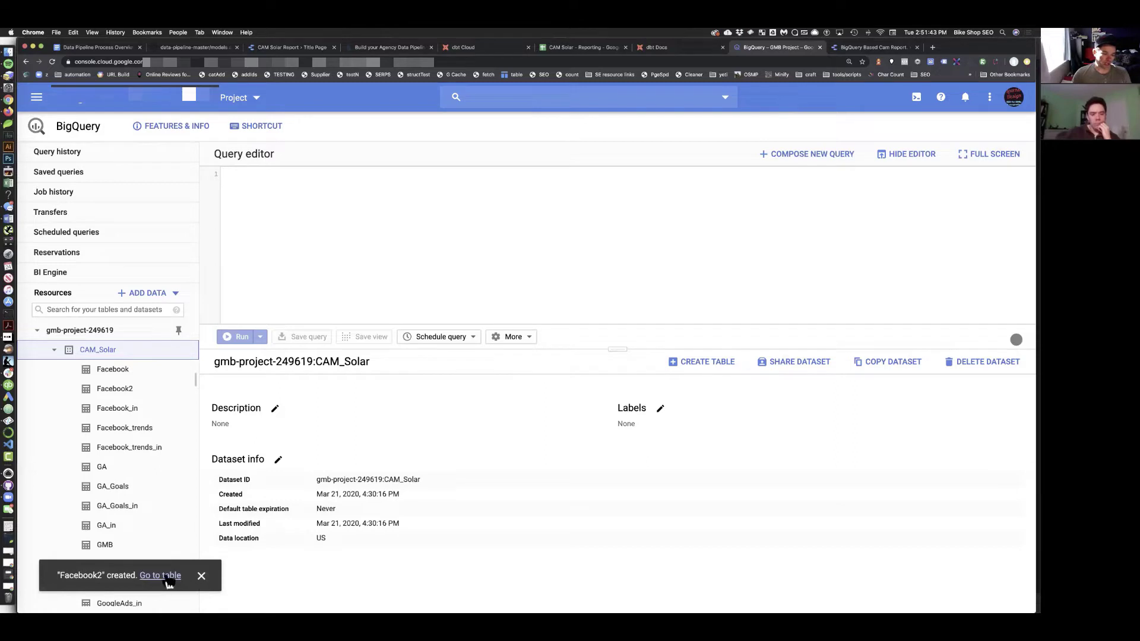
Look over the Facebook2 schema, then open CAM_Solar's details and begin a new table
left_click(160, 576)
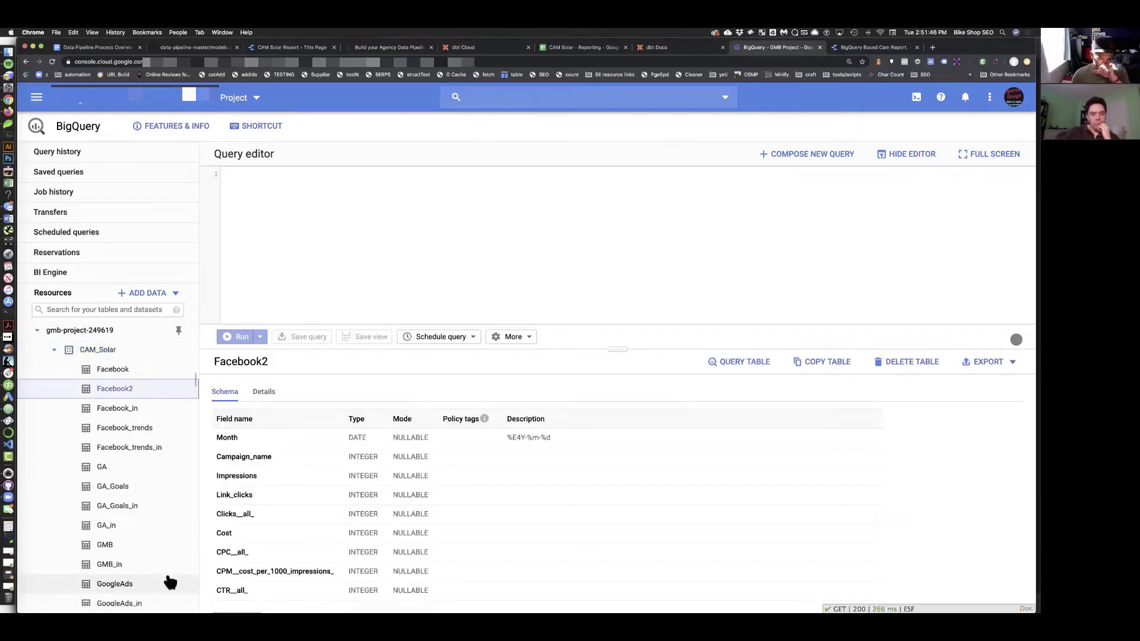
scroll(250, 437, "down", 1)
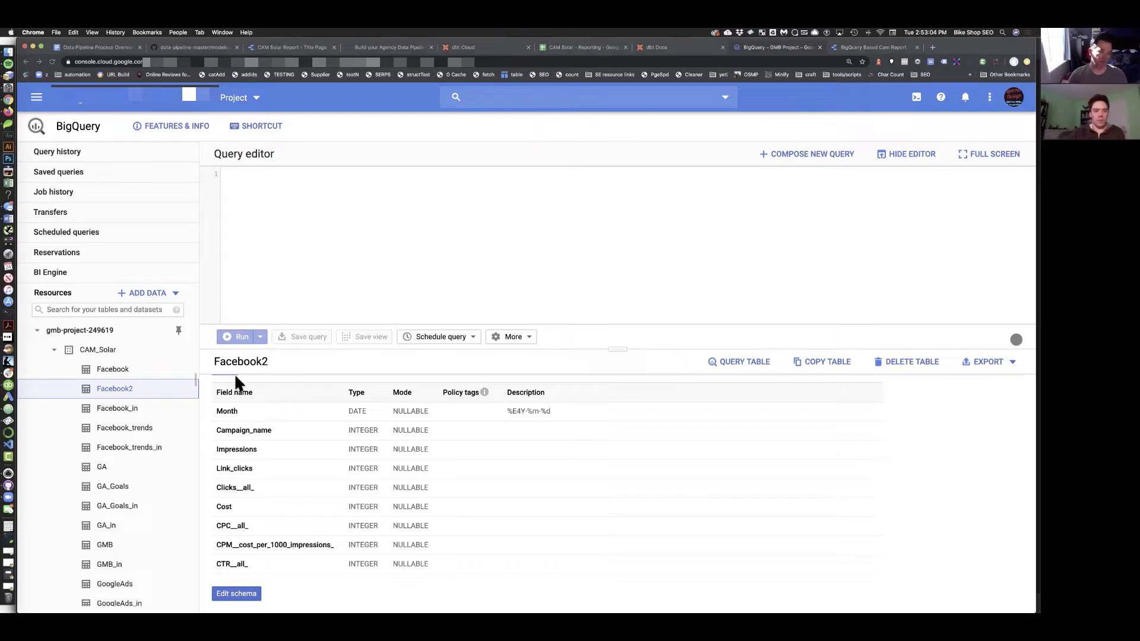
scroll(173, 485, "down", 5)
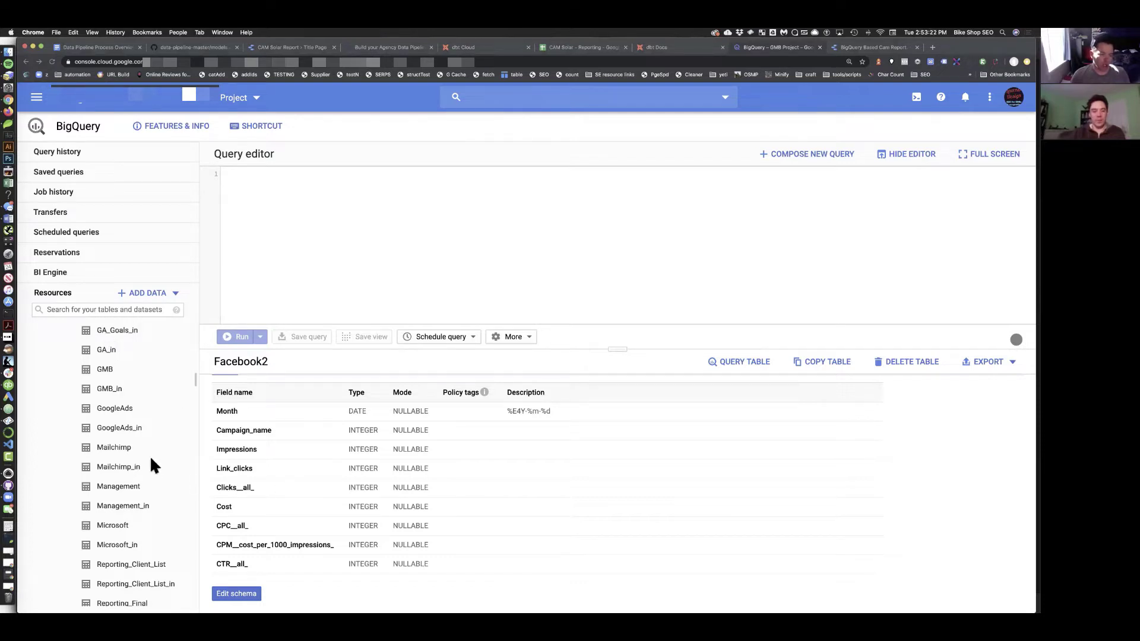
scroll(150, 455, "down", 3)
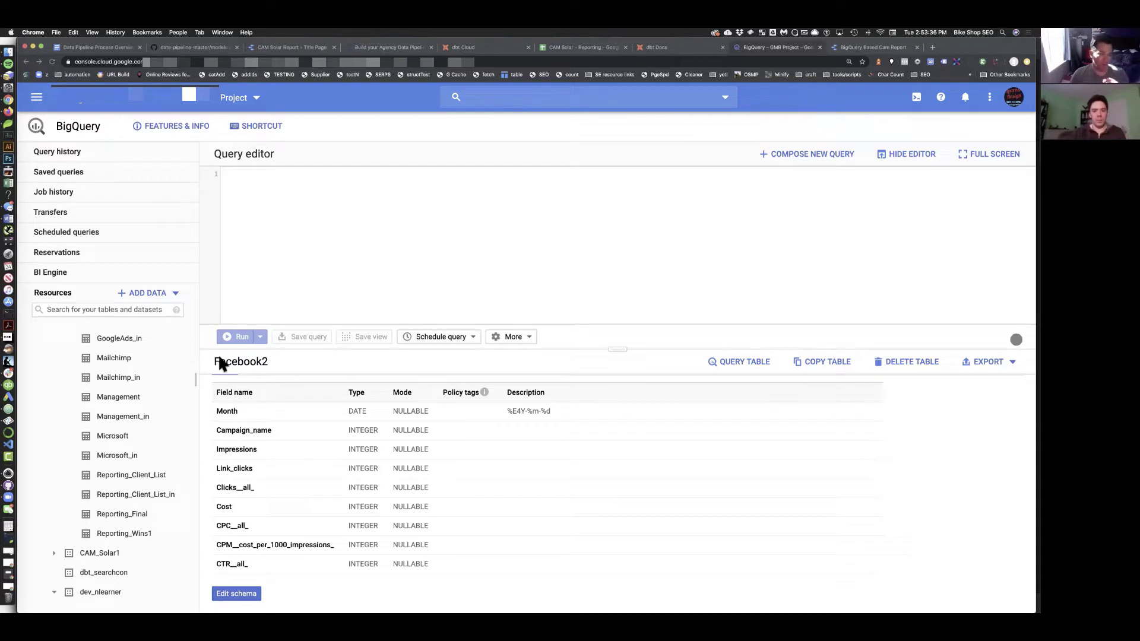
scroll(110, 366, "up", 5)
scroll(110, 366, "up", 3)
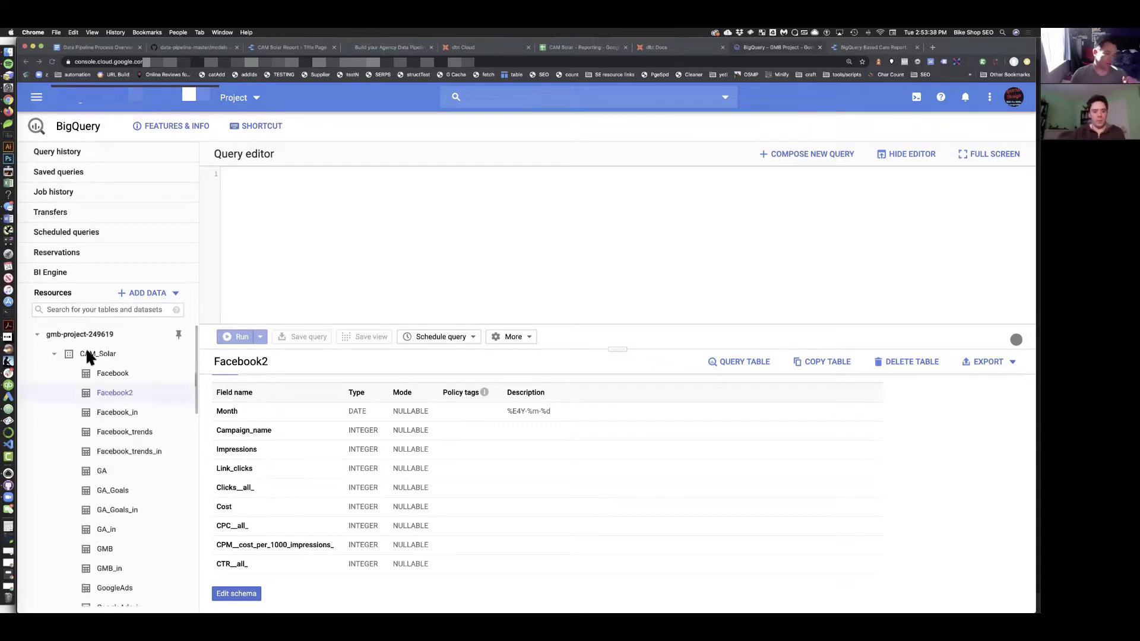
left_click(94, 356)
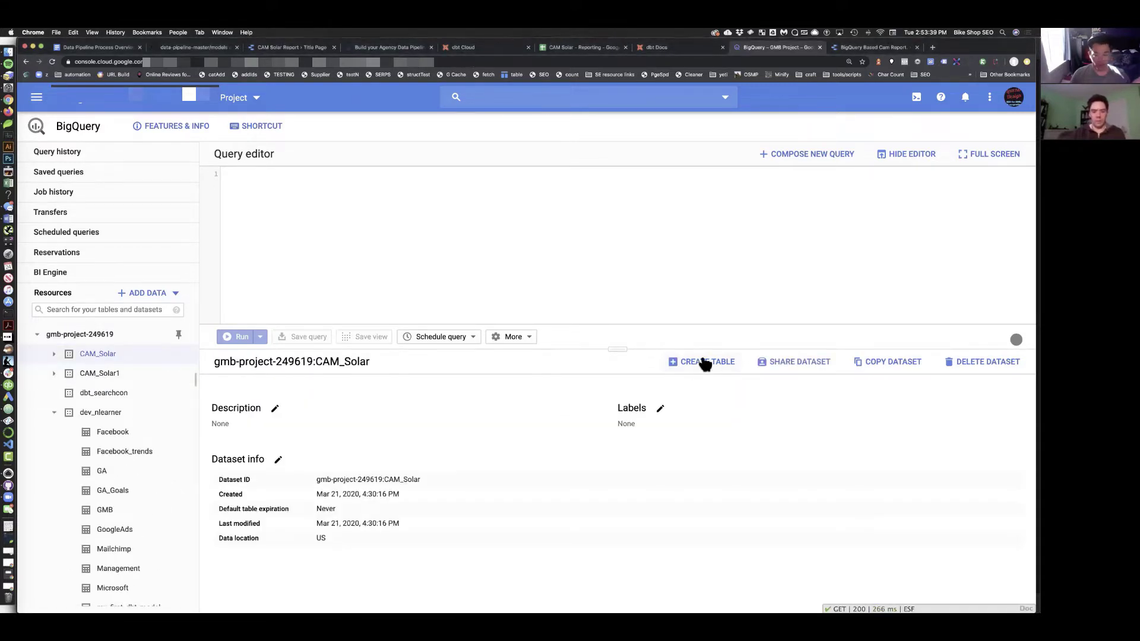
left_click(704, 362)
Add five blank STRING, NULLABLE fields to the new table's schema, leaving type STRING
left_click(723, 356)
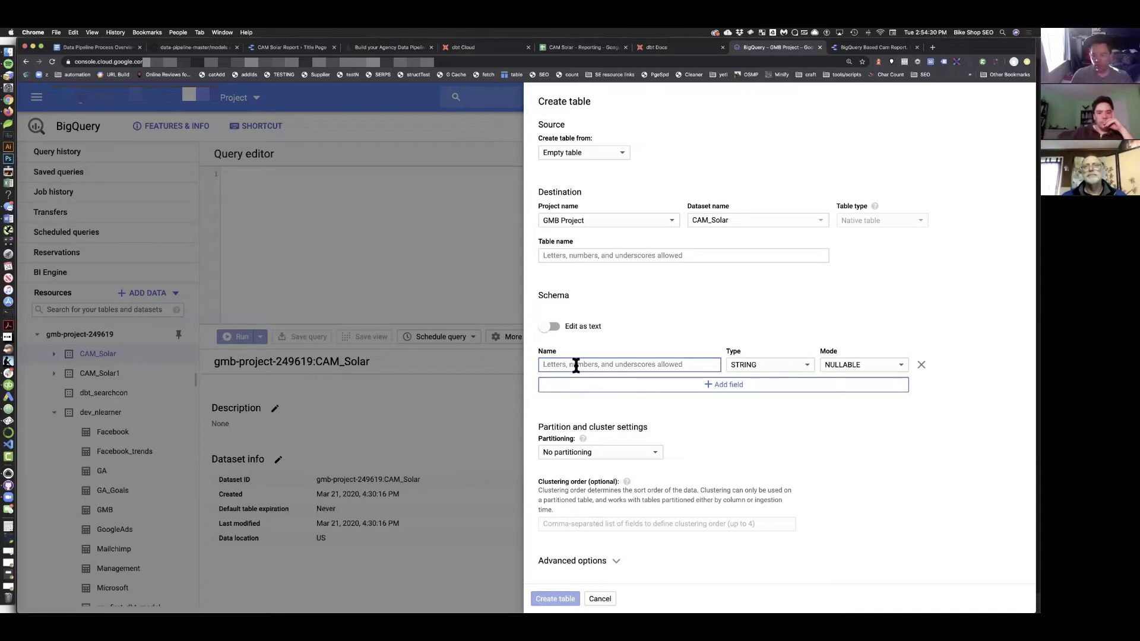
left_click(775, 365)
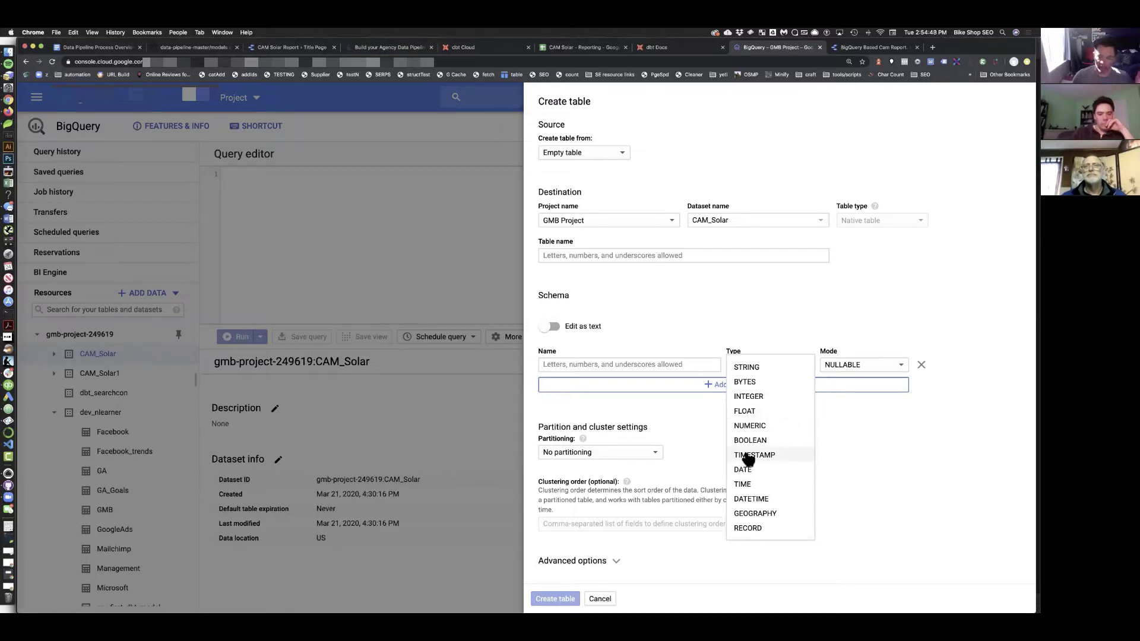
left_click(879, 432)
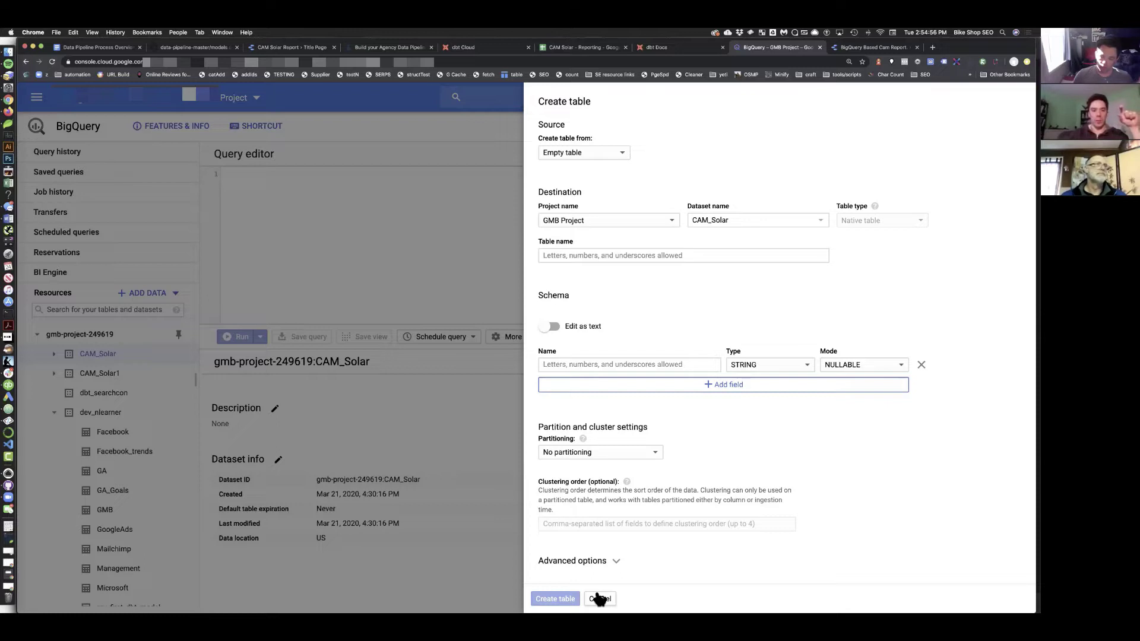
left_click(733, 386)
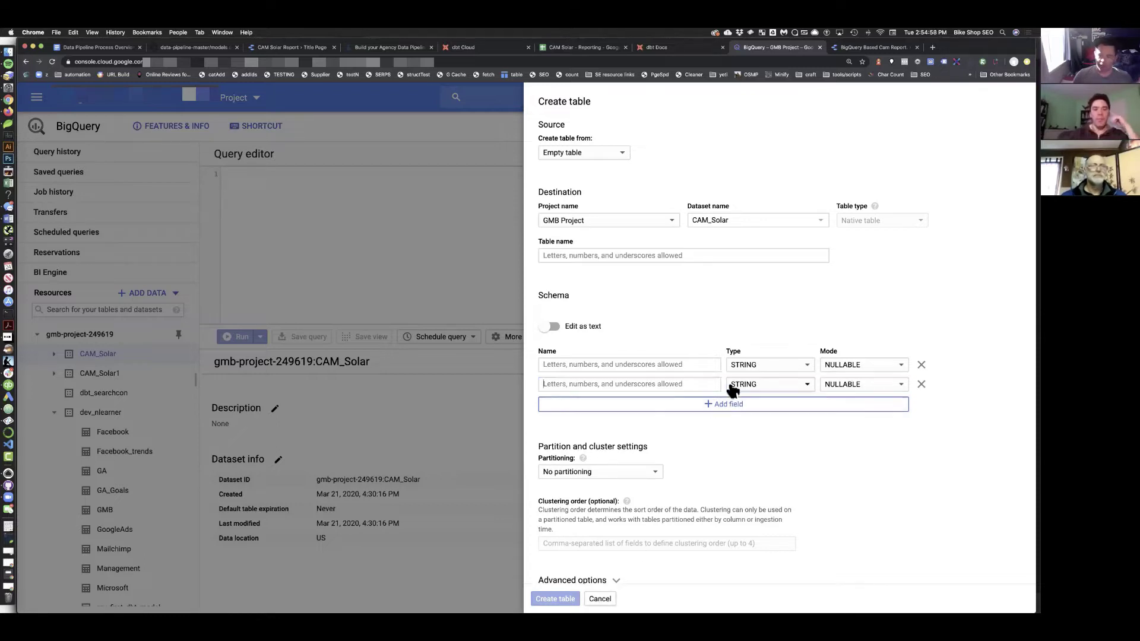
left_click(730, 405)
left_click(728, 424)
left_click(723, 449)
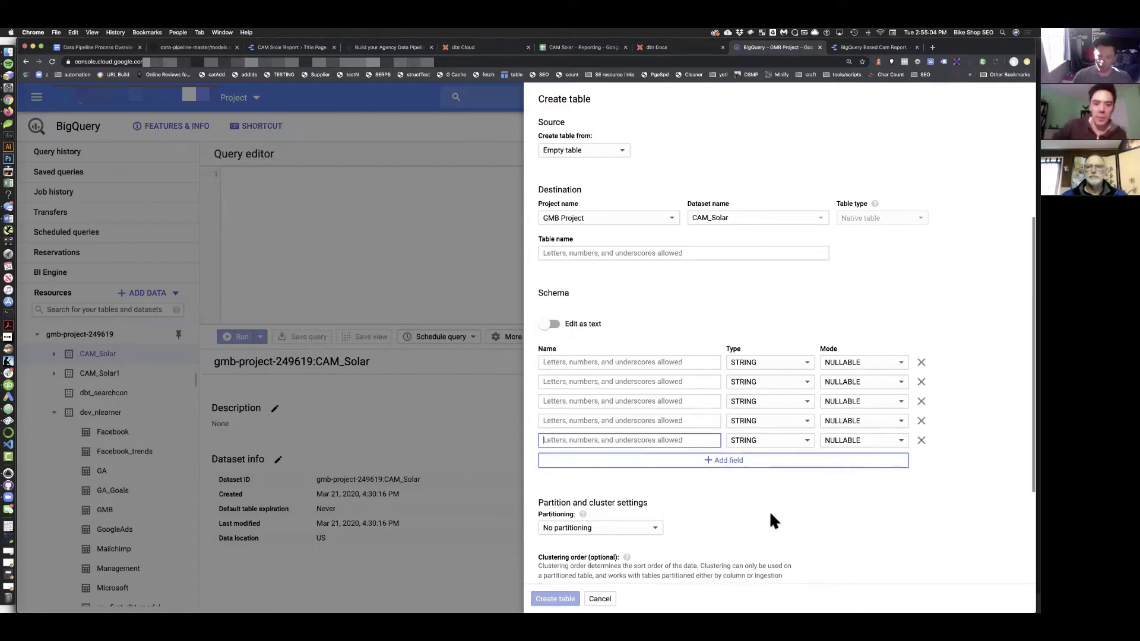
scroll(769, 511, "down", 3)
scroll(769, 511, "up", 3)
Set the table source to a Google Sheet on Drive, toggling auto-detect on and off
left_click(623, 155)
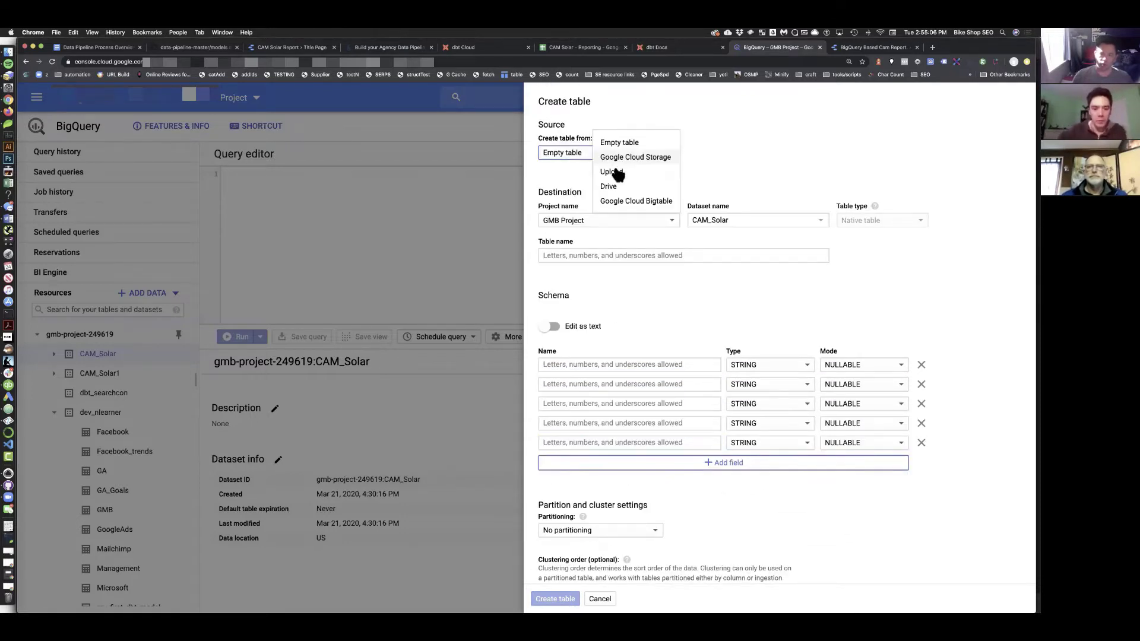
left_click(618, 189)
left_click(885, 156)
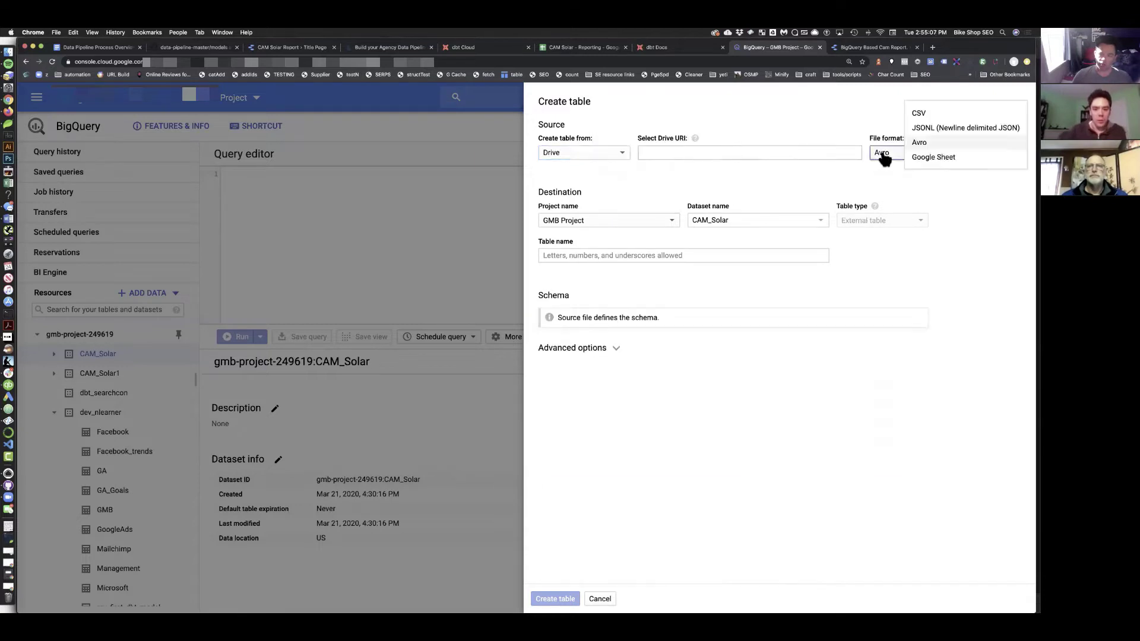
left_click(933, 157)
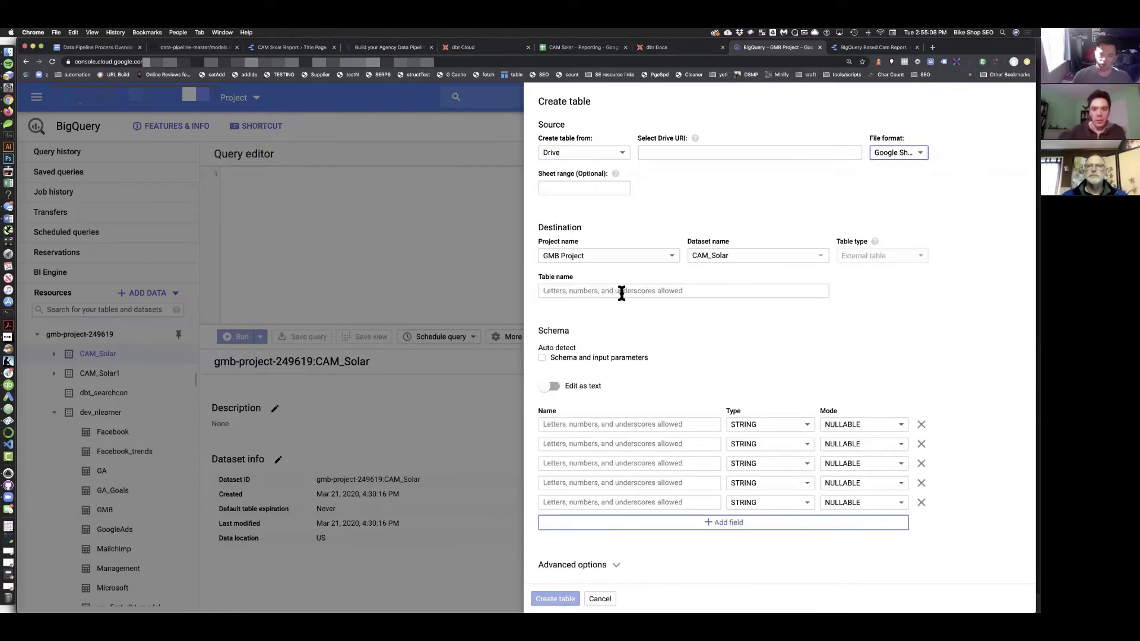
left_click(542, 358)
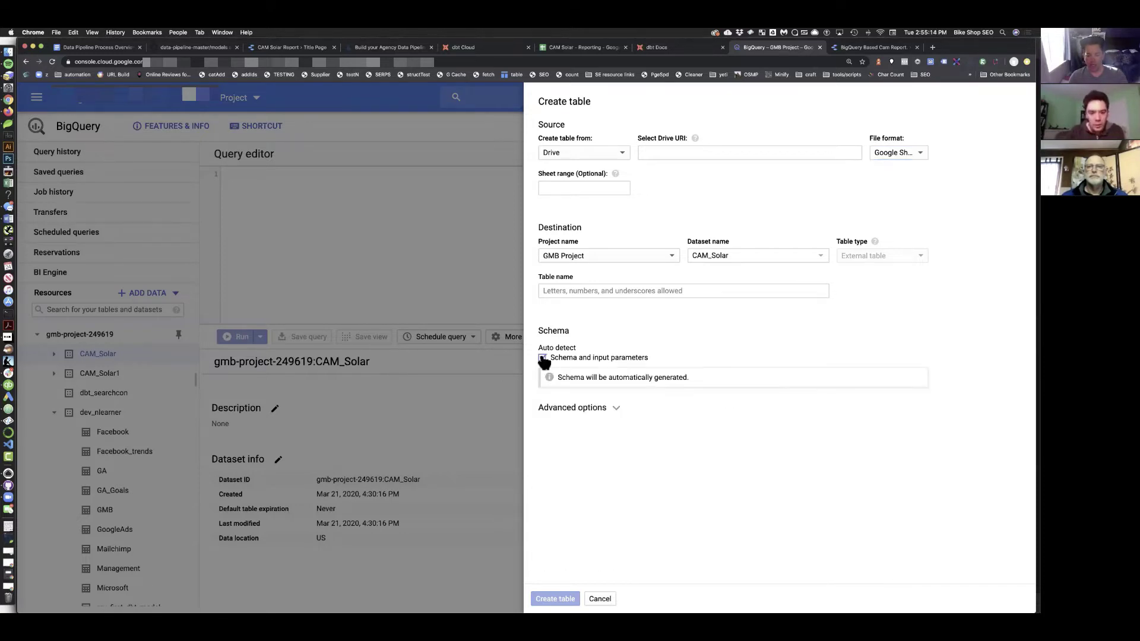
left_click(543, 359)
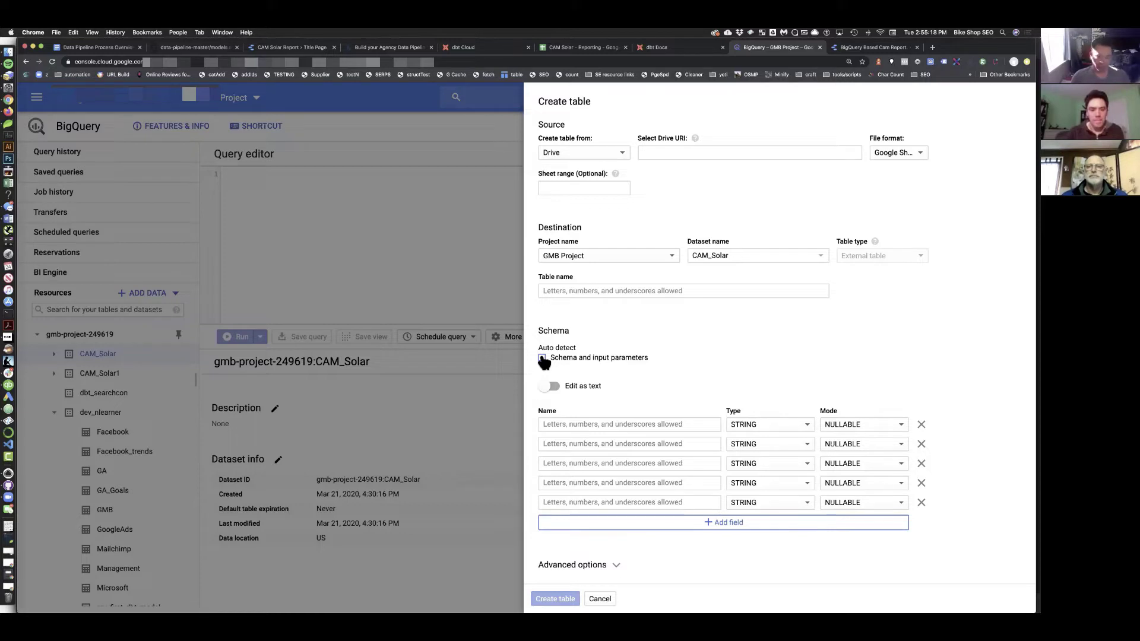
Try the header-rows, table-name and field-type settings, then cancel the new table
left_click(602, 566)
scroll(647, 550, "down", 3)
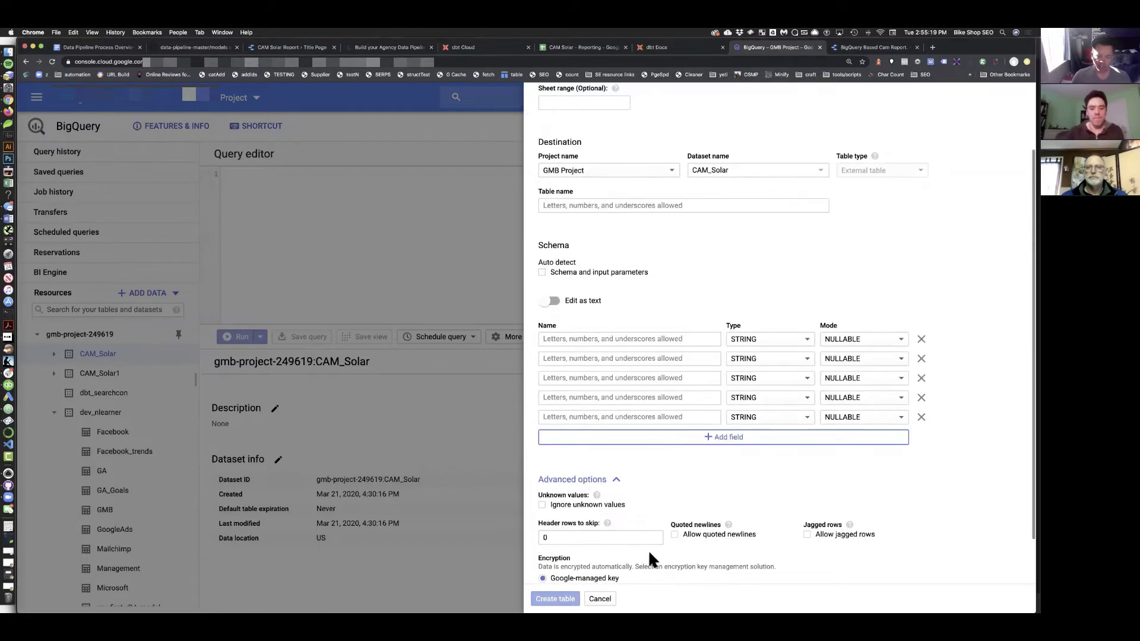
left_click(553, 494)
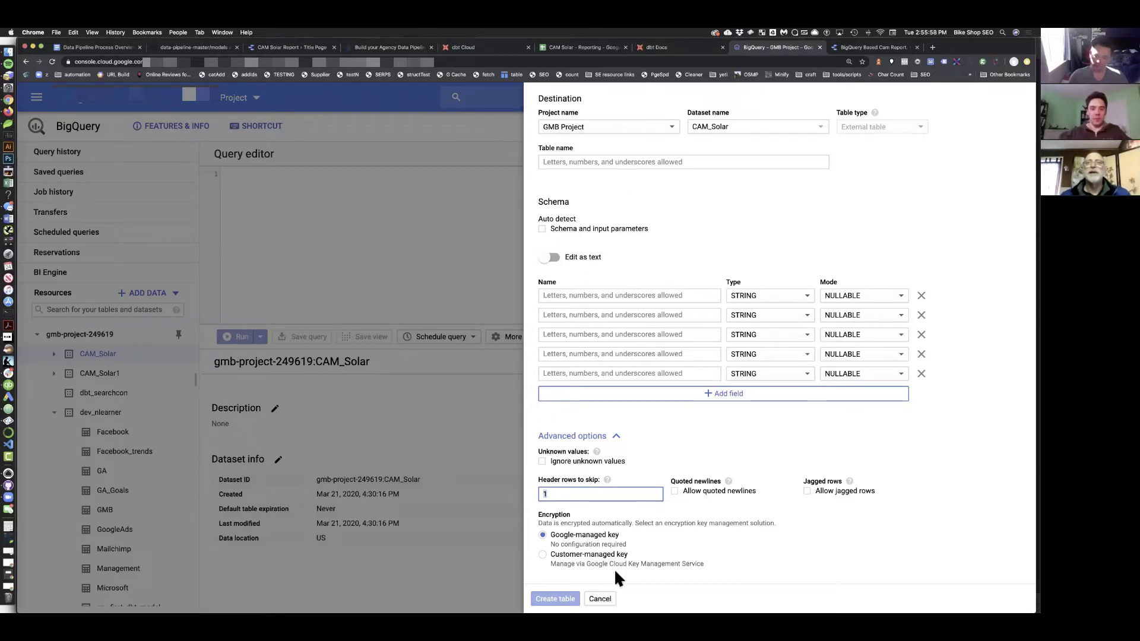
scroll(733, 193, "up", 5)
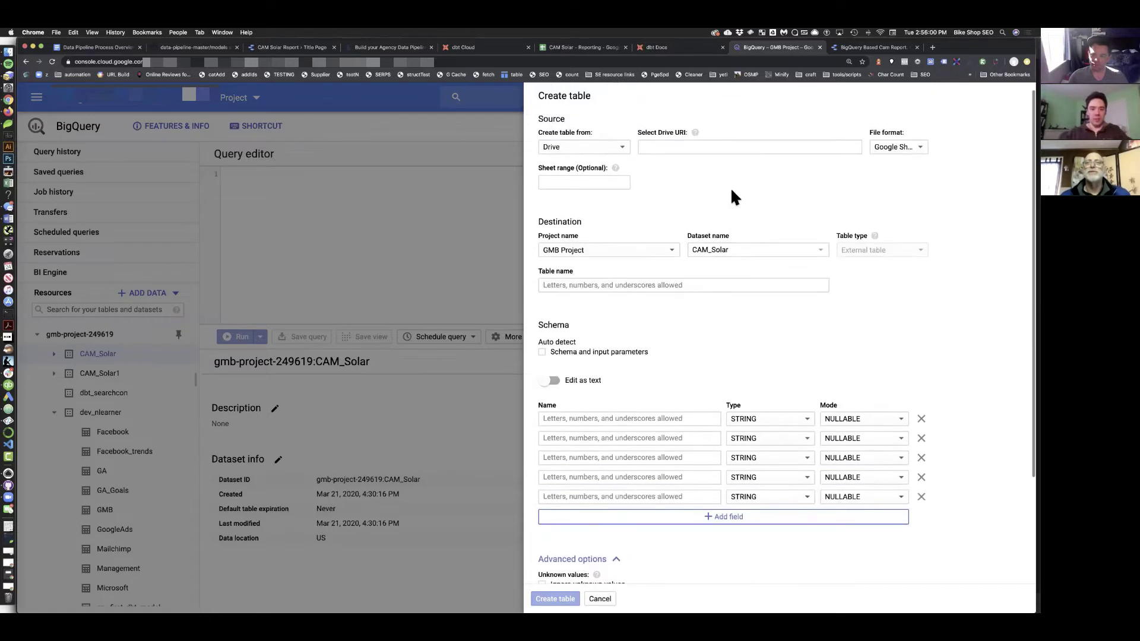
left_click(571, 290)
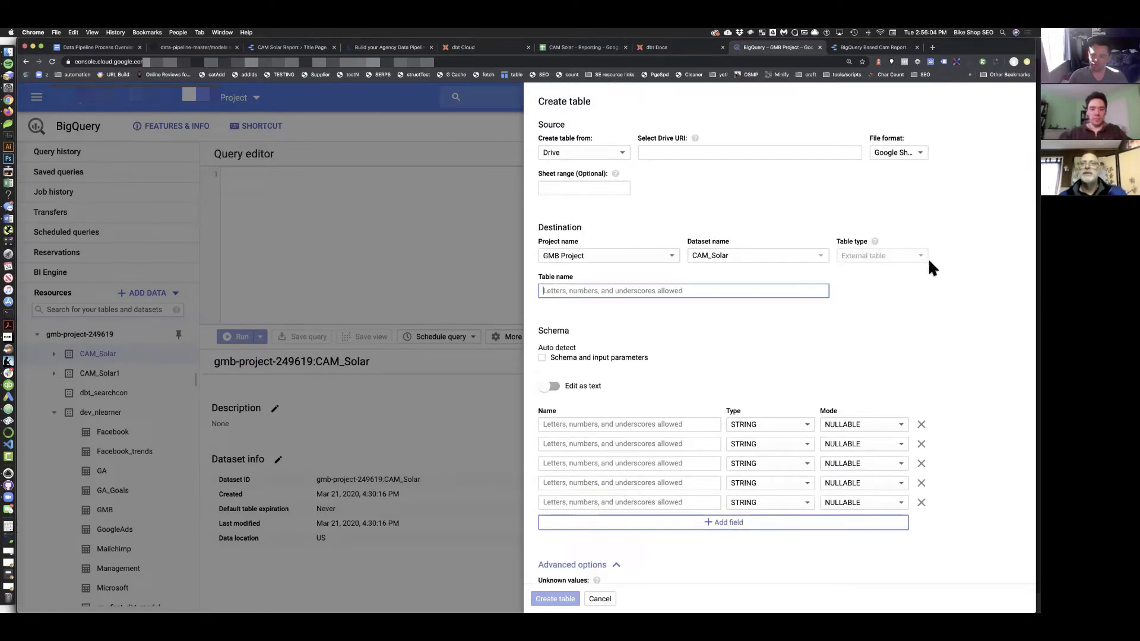
left_click(776, 428)
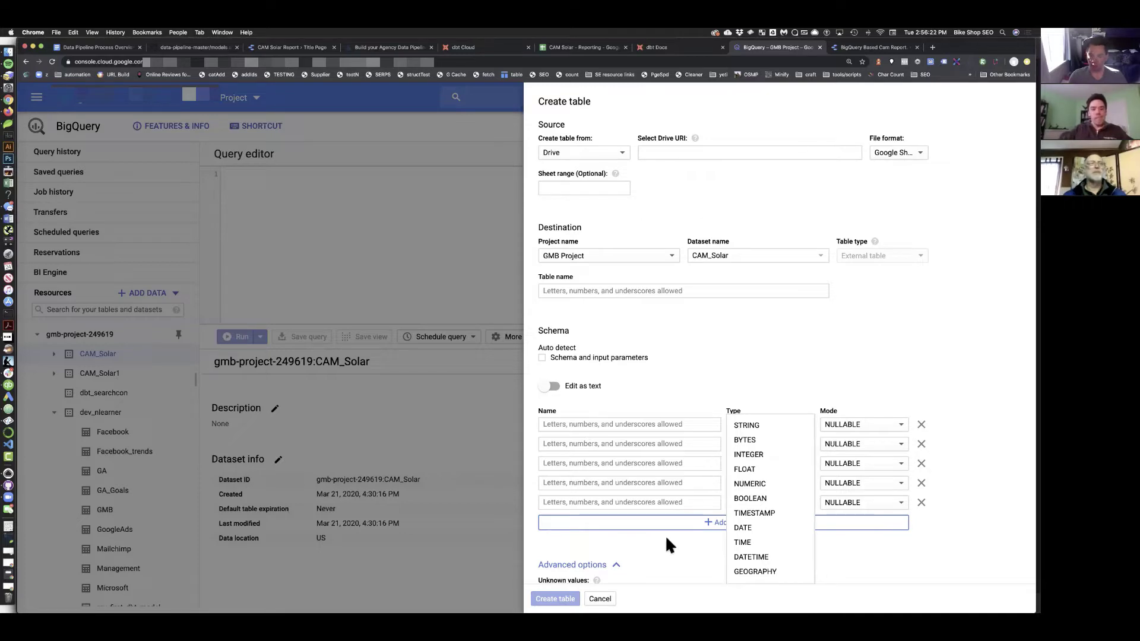
left_click(600, 599)
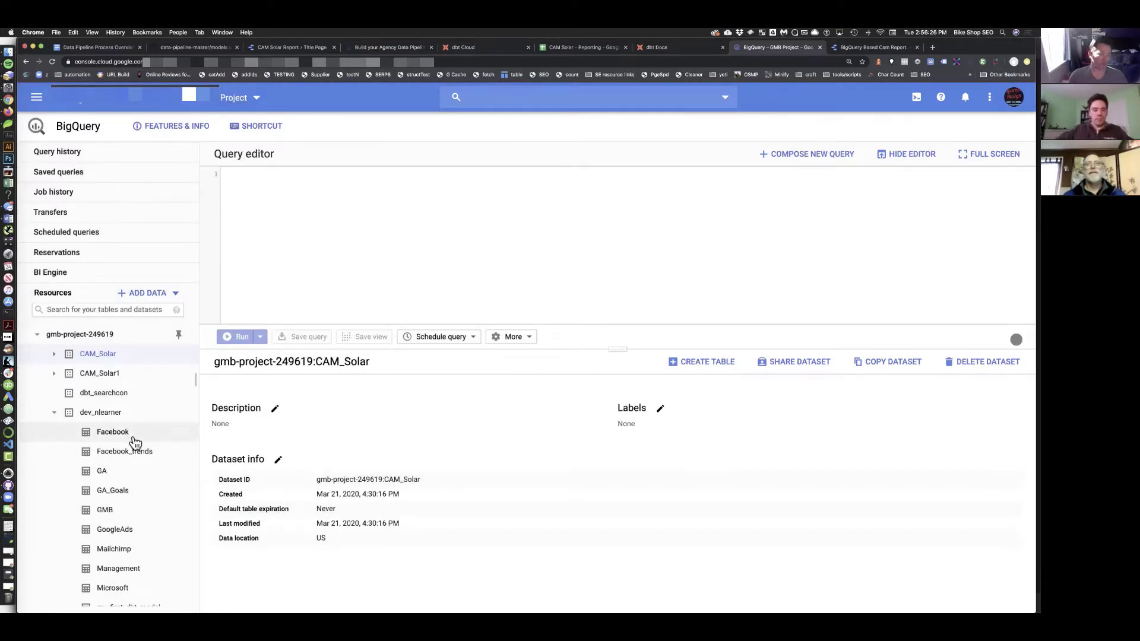
Review the dbt model tables in BigQuery's Resources tree, then return to dbt Cloud's Jobs page
scroll(112, 439, "down", 5)
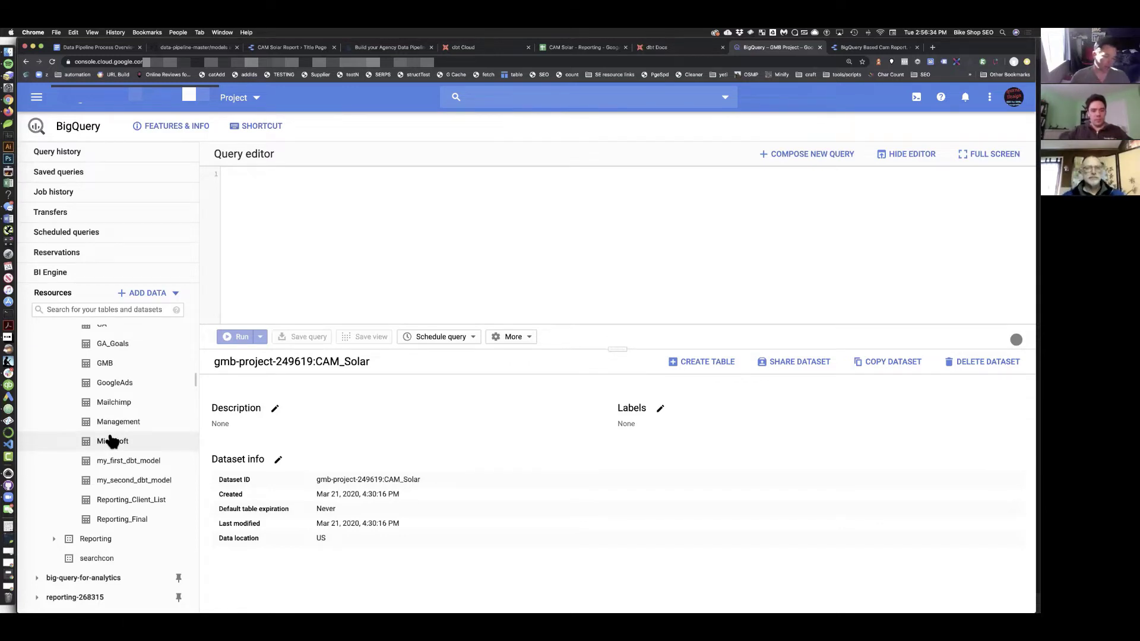
scroll(109, 503, "up", 1)
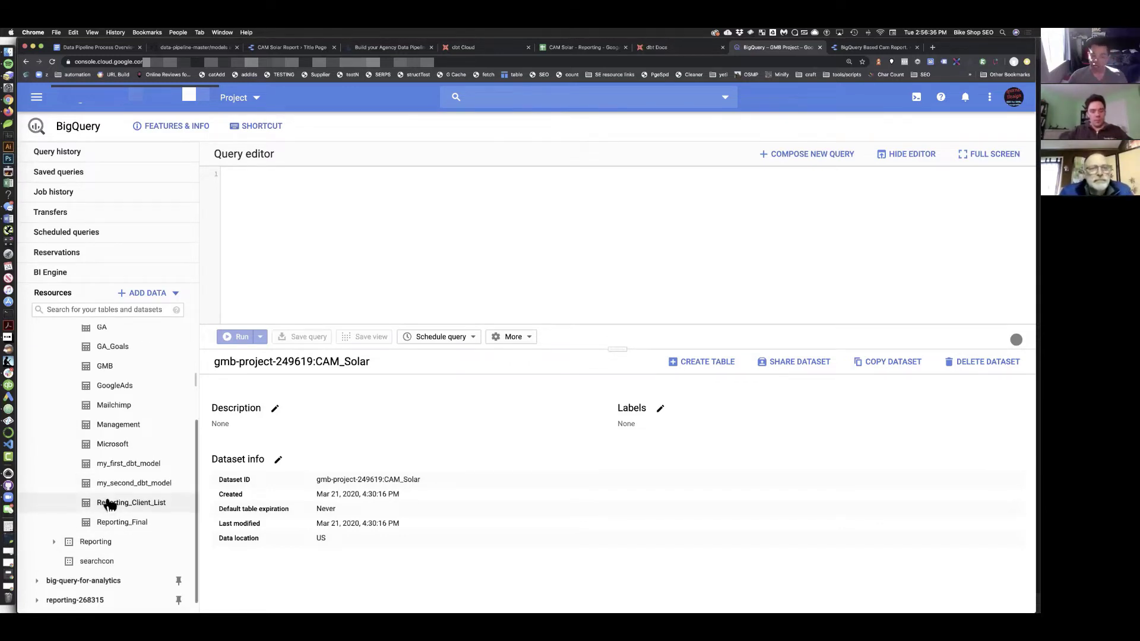
scroll(110, 506, "up", 1)
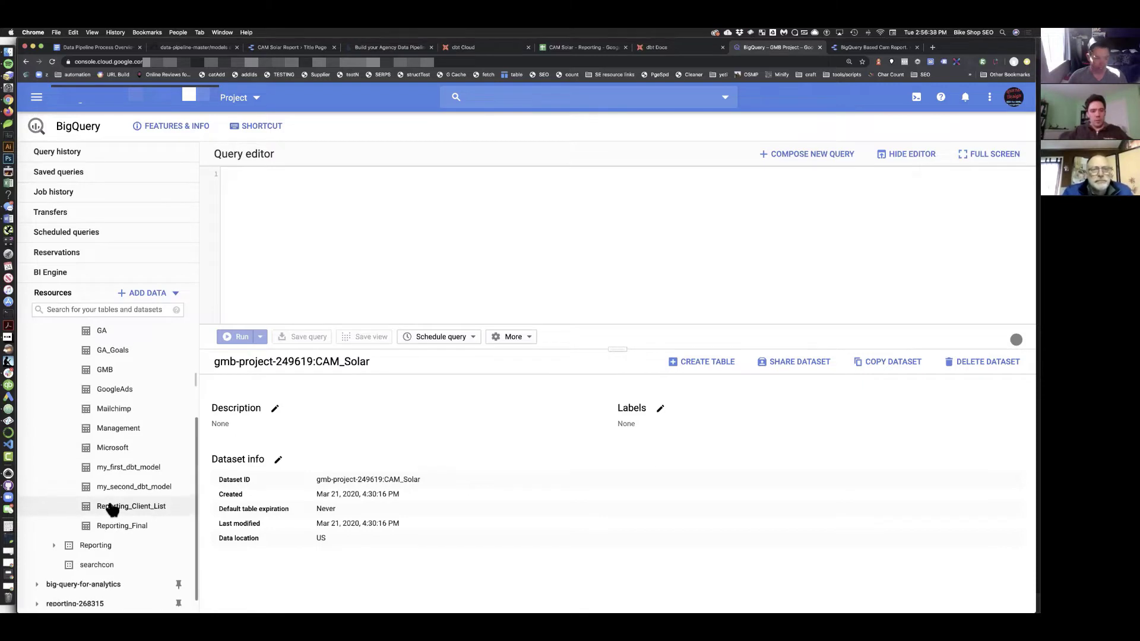
scroll(133, 481, "up", 1)
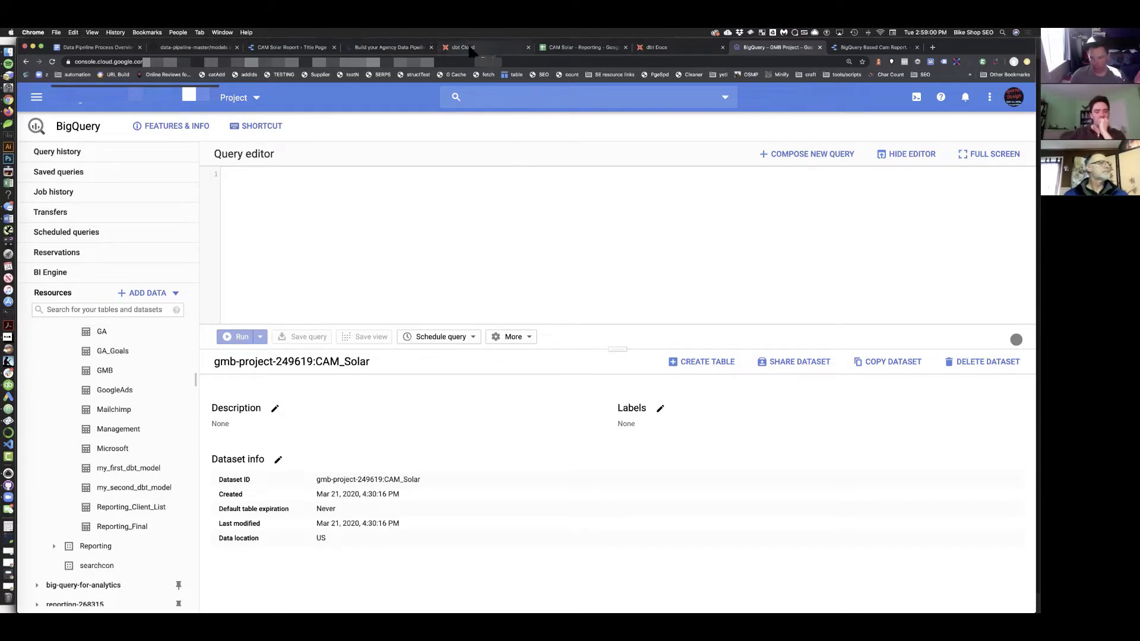
left_click(469, 47)
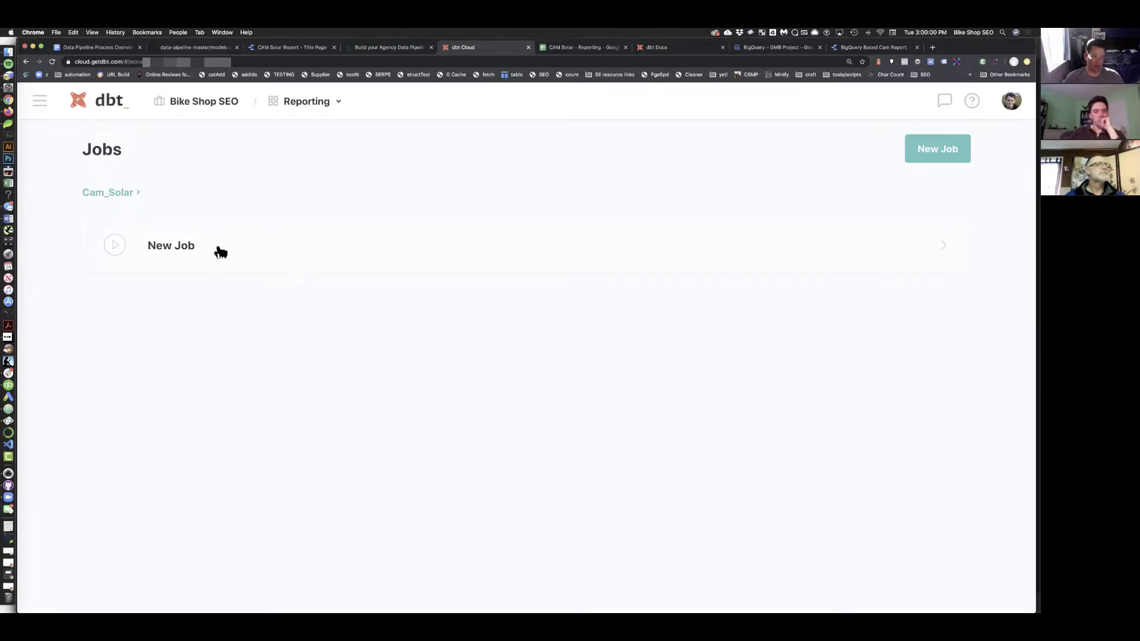
Scroll the Cam_Solar Jobs page to confirm New Job is the only job
scroll(184, 258, "down", 1)
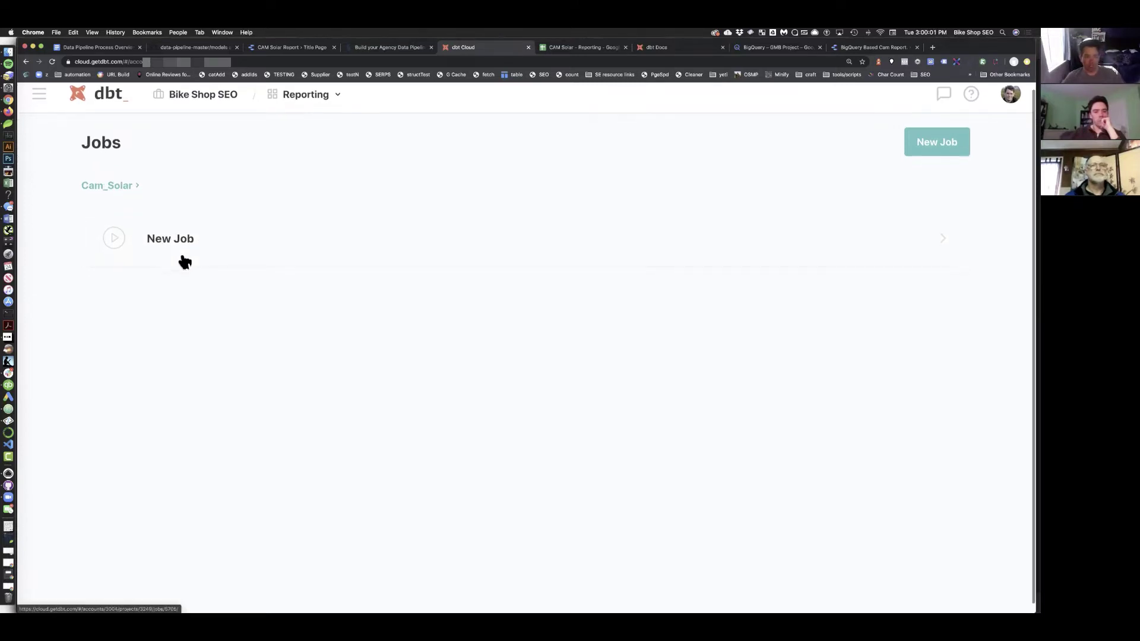
Show the dbt Cloud sidebar with Home, Environments, Jobs, Run History, Develop and Account Settings
left_click(39, 102)
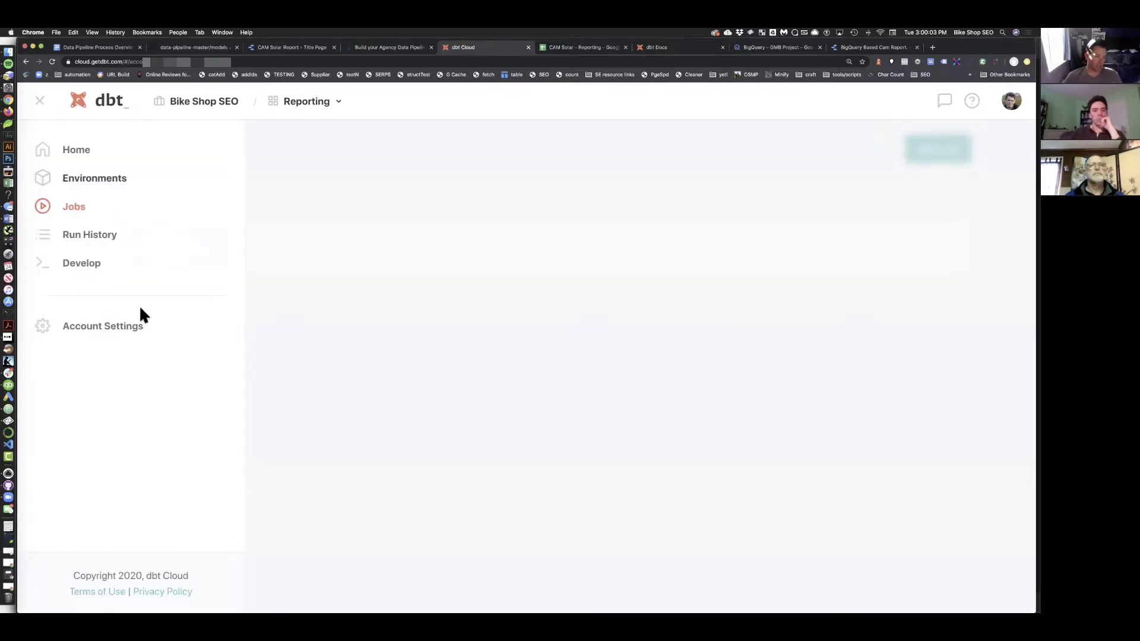
Open dbt_project.yml in the Develop editor and select the project name CAM_Solar on line 5
left_click(81, 264)
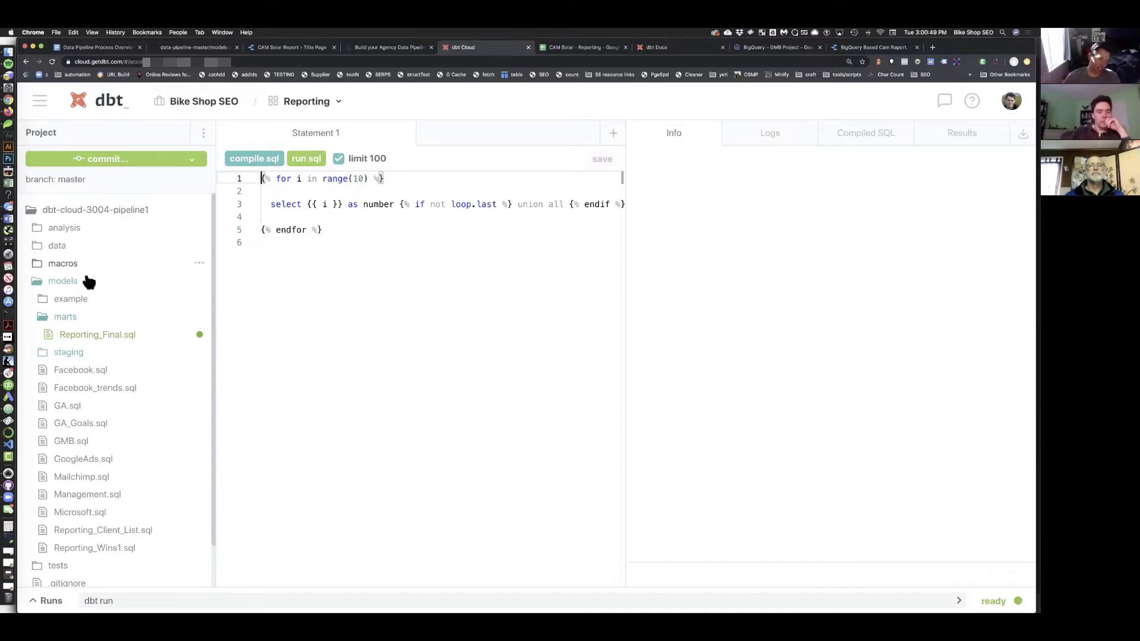
scroll(84, 469, "down", 2)
left_click(82, 578)
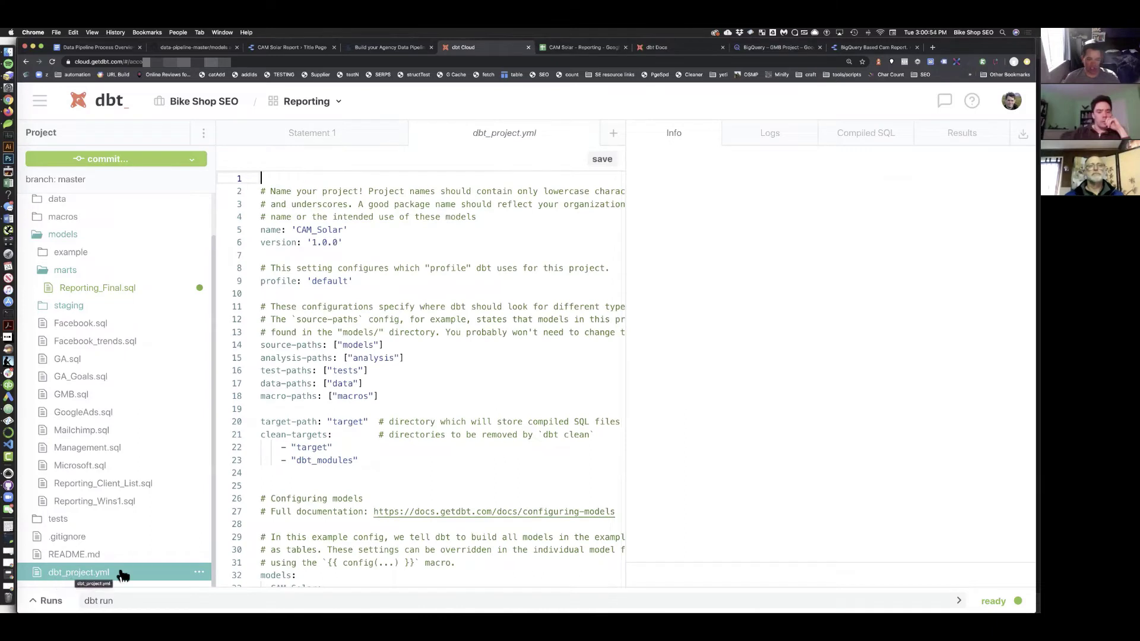
left_click_drag(343, 231, 295, 230)
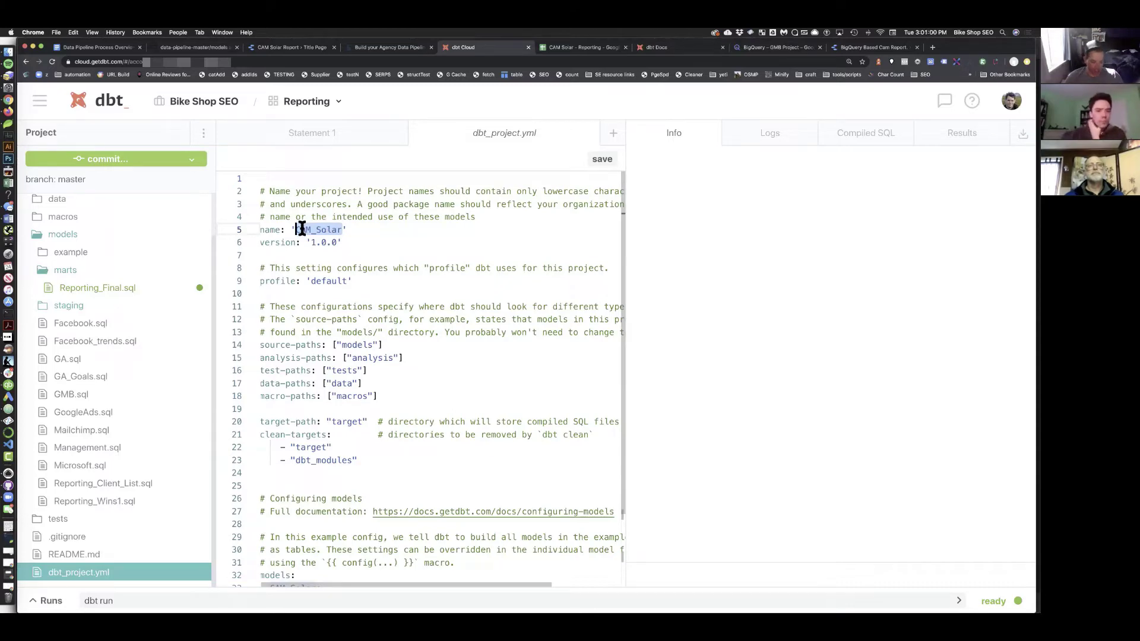
Replace CAM_Solar with acme as the project name and the models block key on line 33
type("acme")
scroll(322, 286, "right", 2)
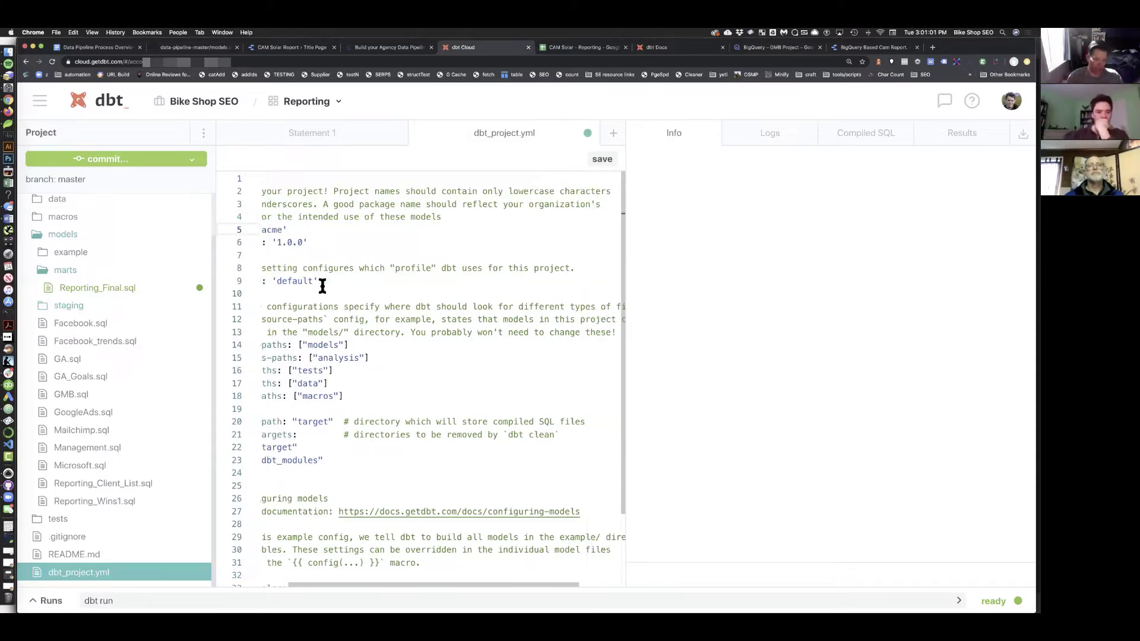
scroll(322, 286, "left", 2)
scroll(323, 287, "down", 4)
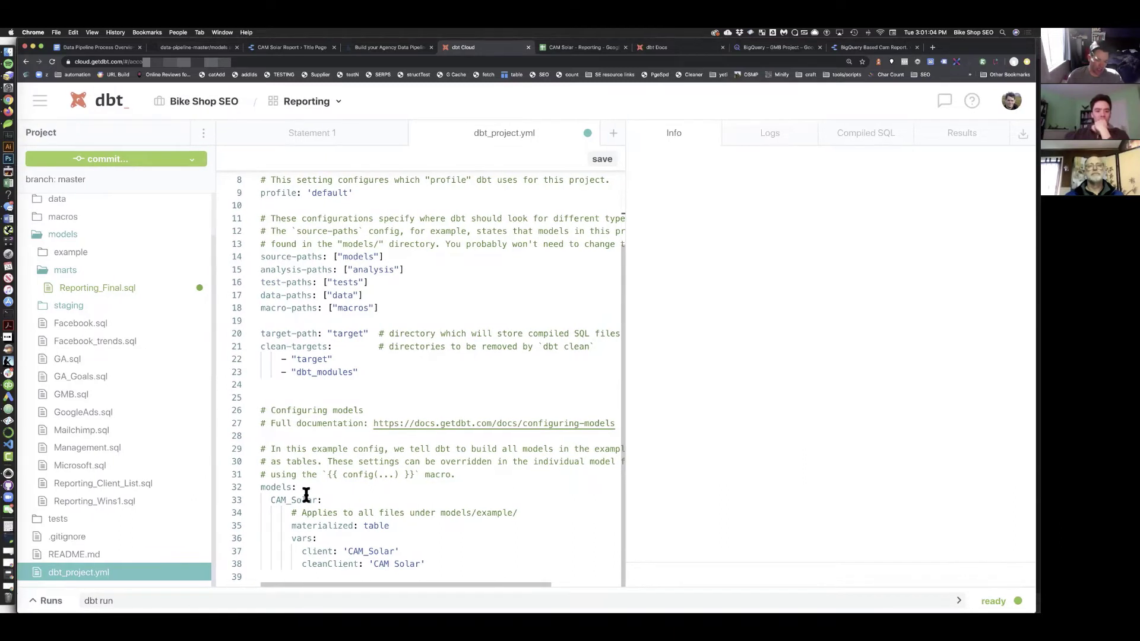
double_click(306, 499)
type("ac")
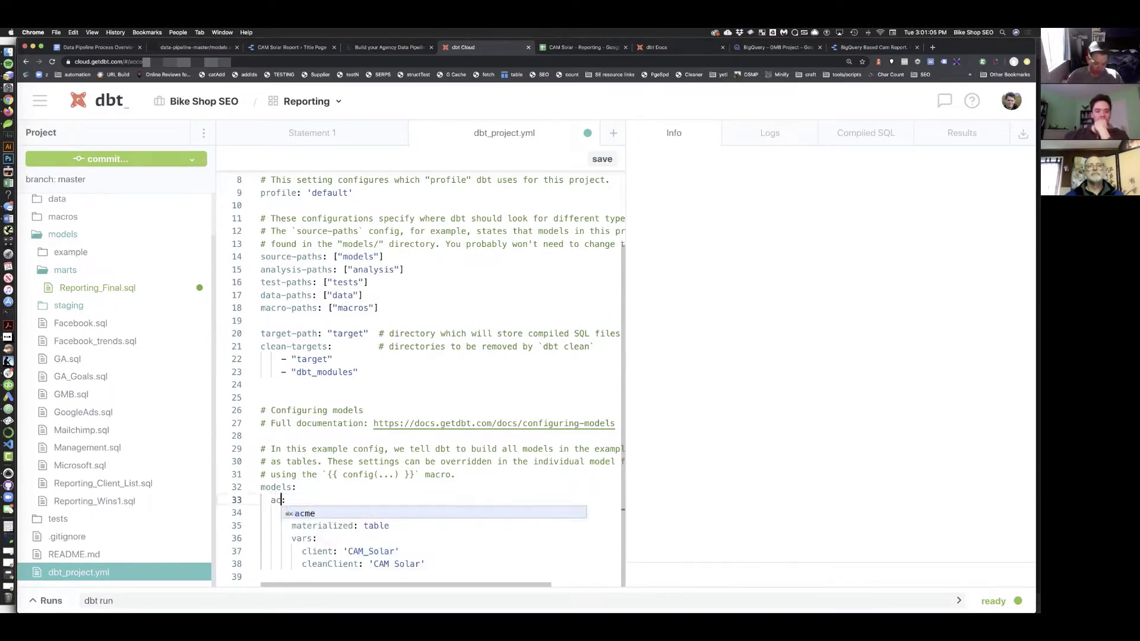
type("me")
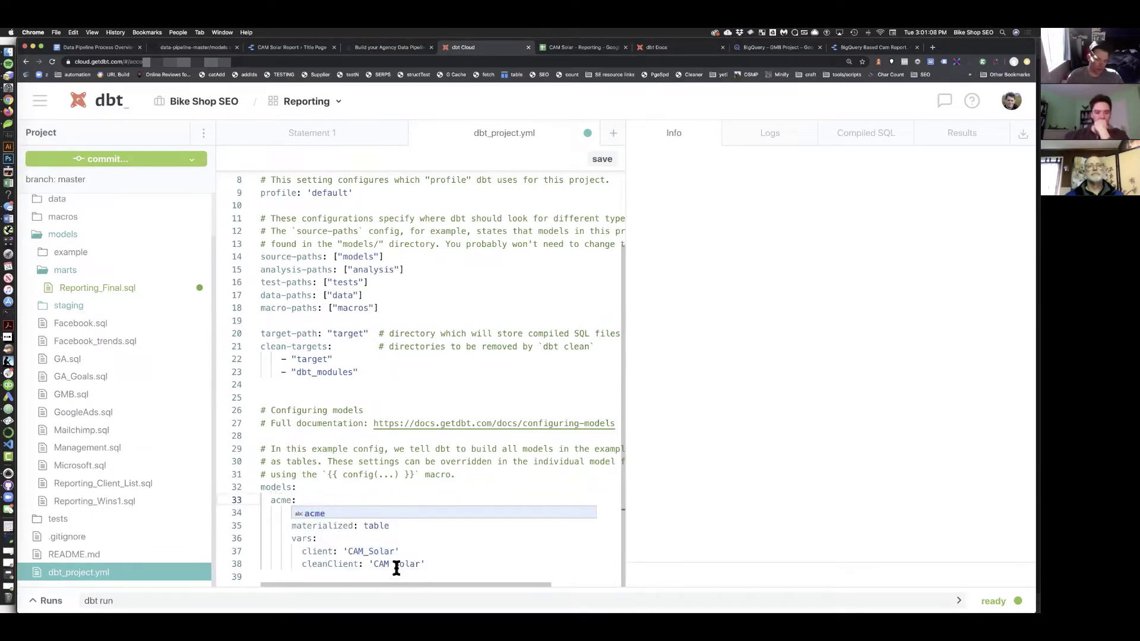
Set the client var on line 37 to acme and clear the old cleanClient value
double_click(363, 551)
type("a")
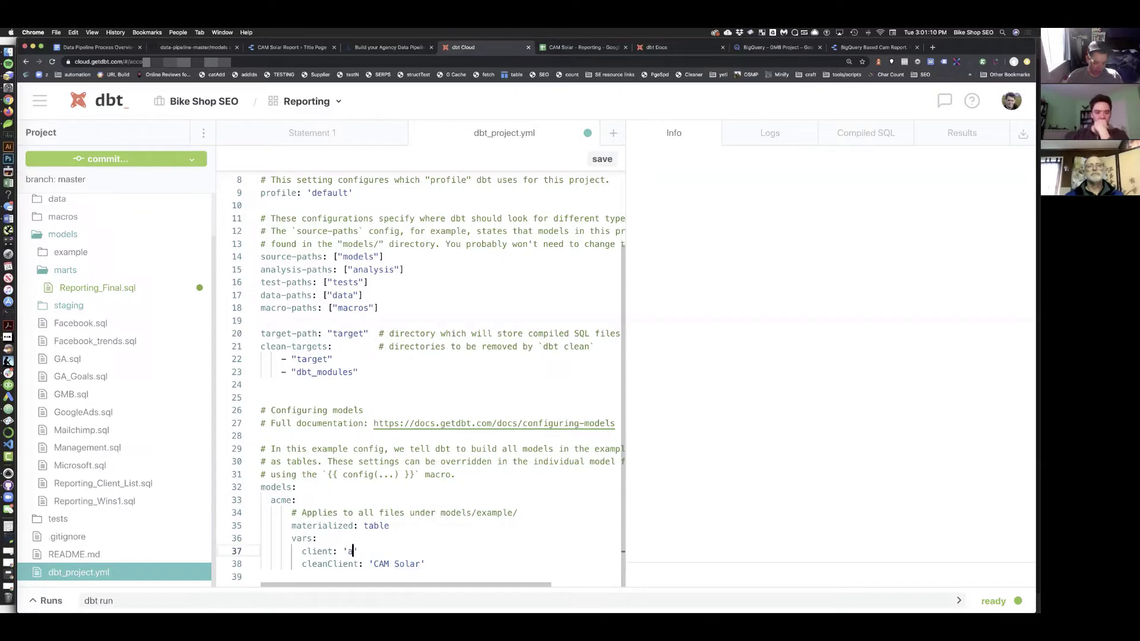
type("cme")
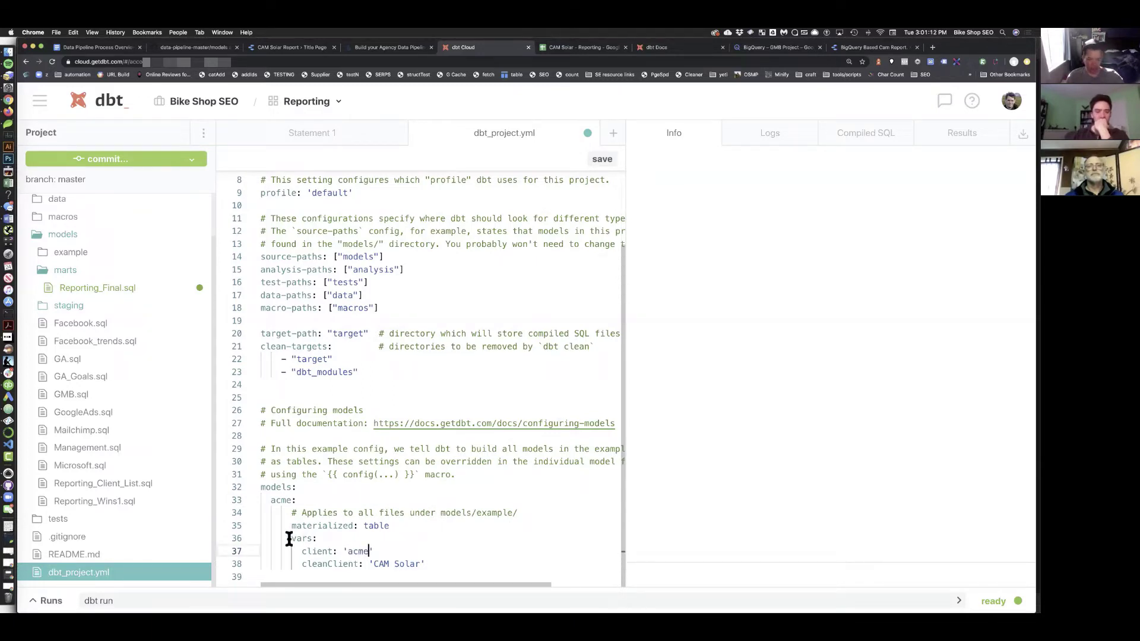
left_click_drag(289, 538, 422, 563)
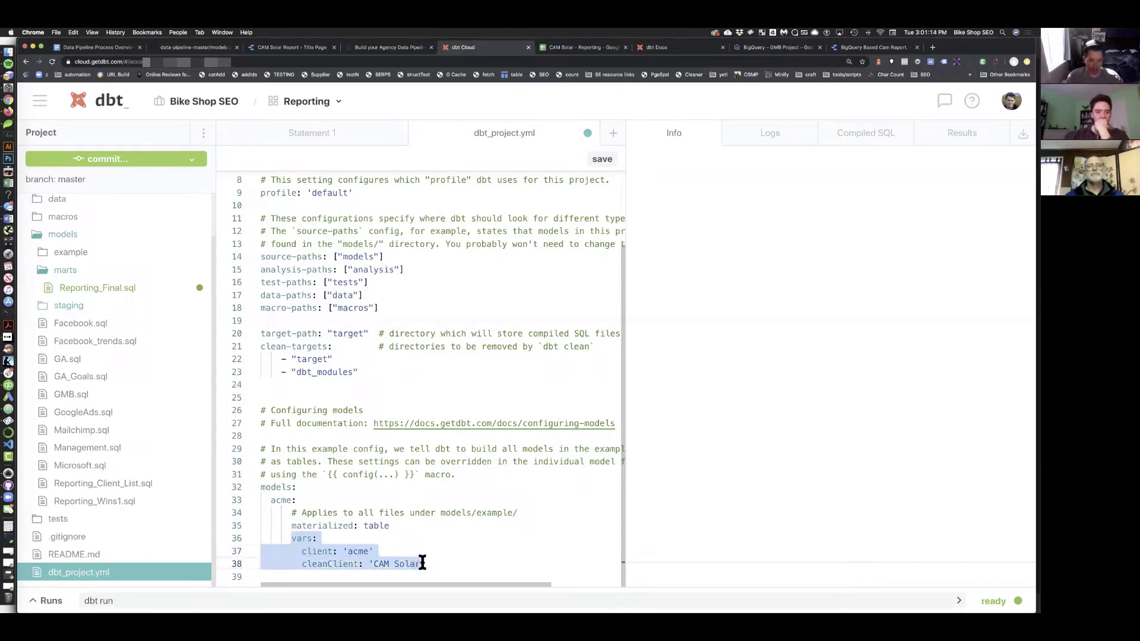
left_click(421, 564)
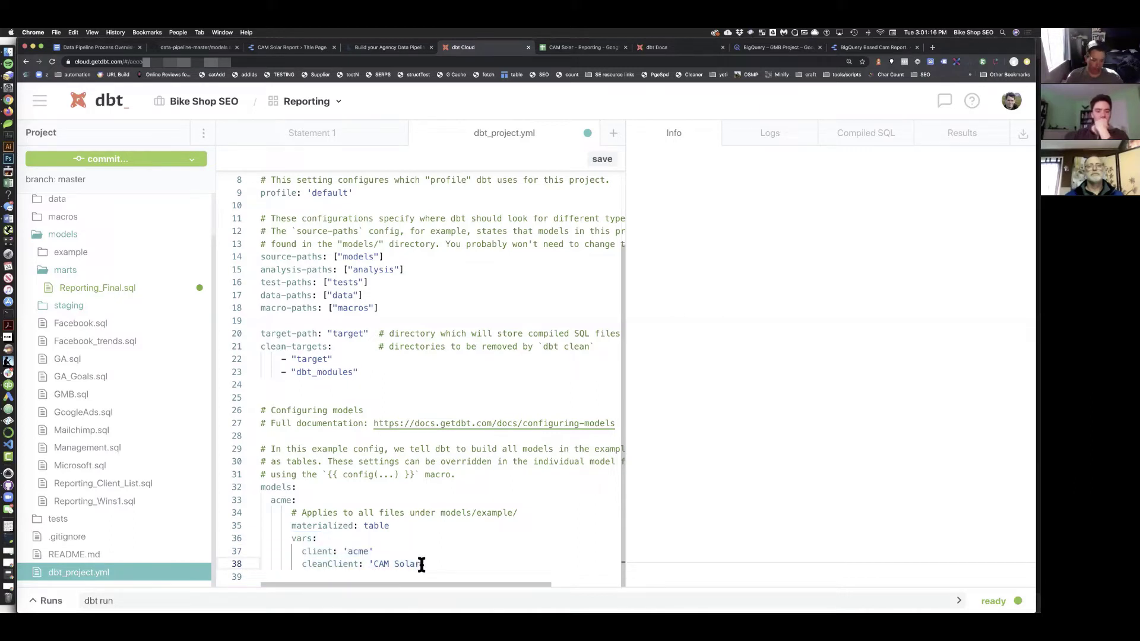
key("BackSpace")
key("BackSpace")
key("BackSpace")
key("BackSpace")
key("BackSpace")
key("BackSpace")
key("BackSpace")
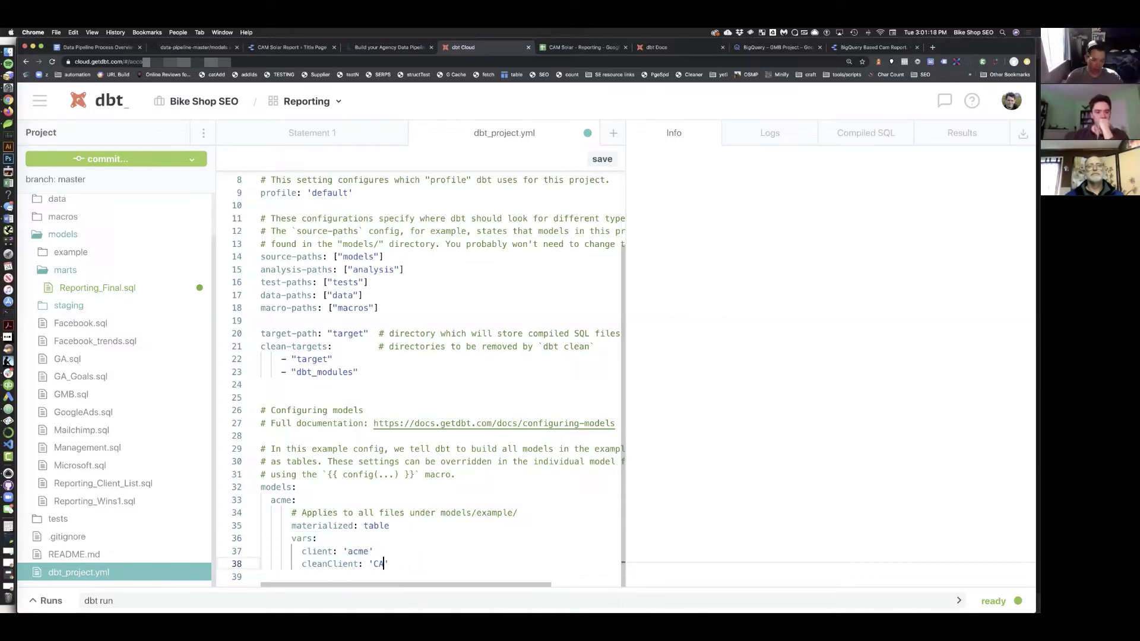
key("BackSpace")
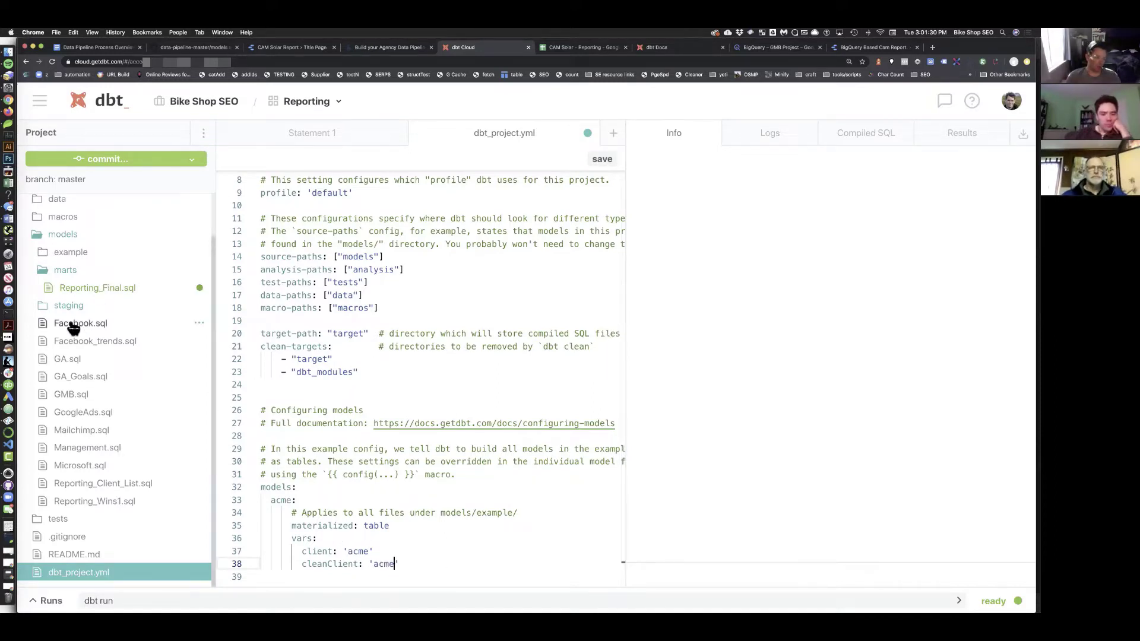
Collapse the marts folder in the models tree and open the Facebook.sql table model
scroll(140, 341, "up", 2)
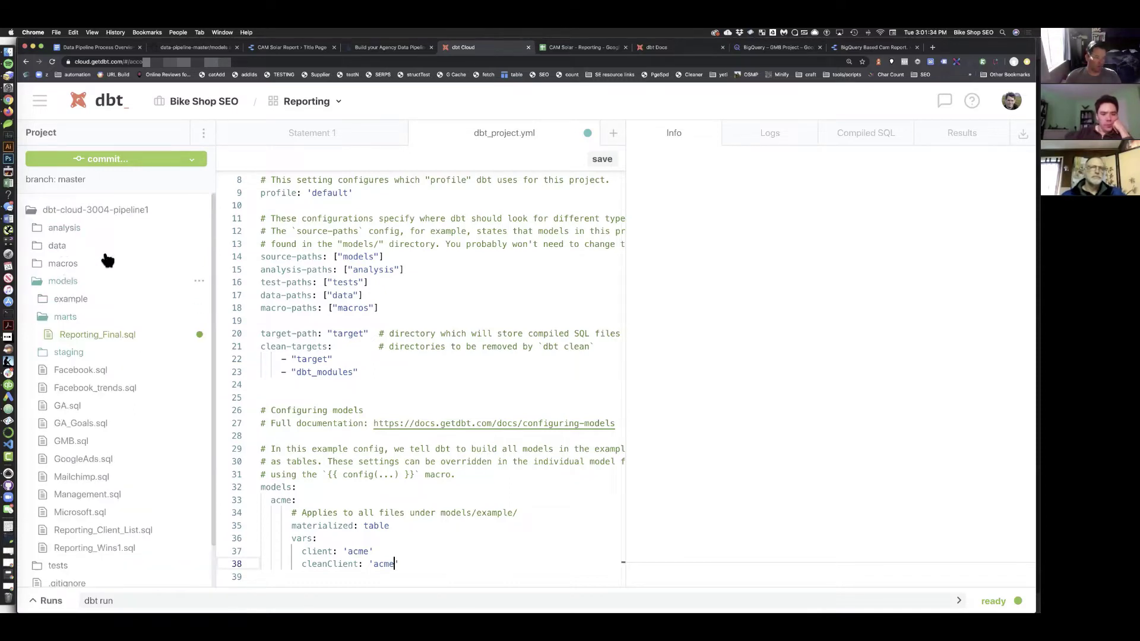
left_click(60, 282)
left_click(60, 283)
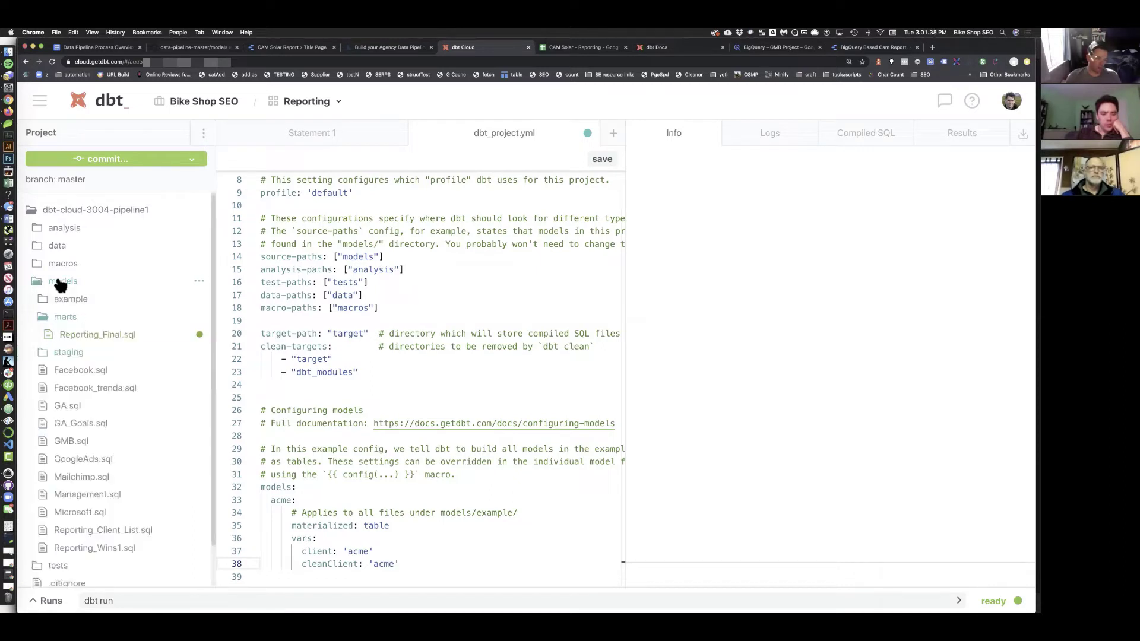
left_click(63, 317)
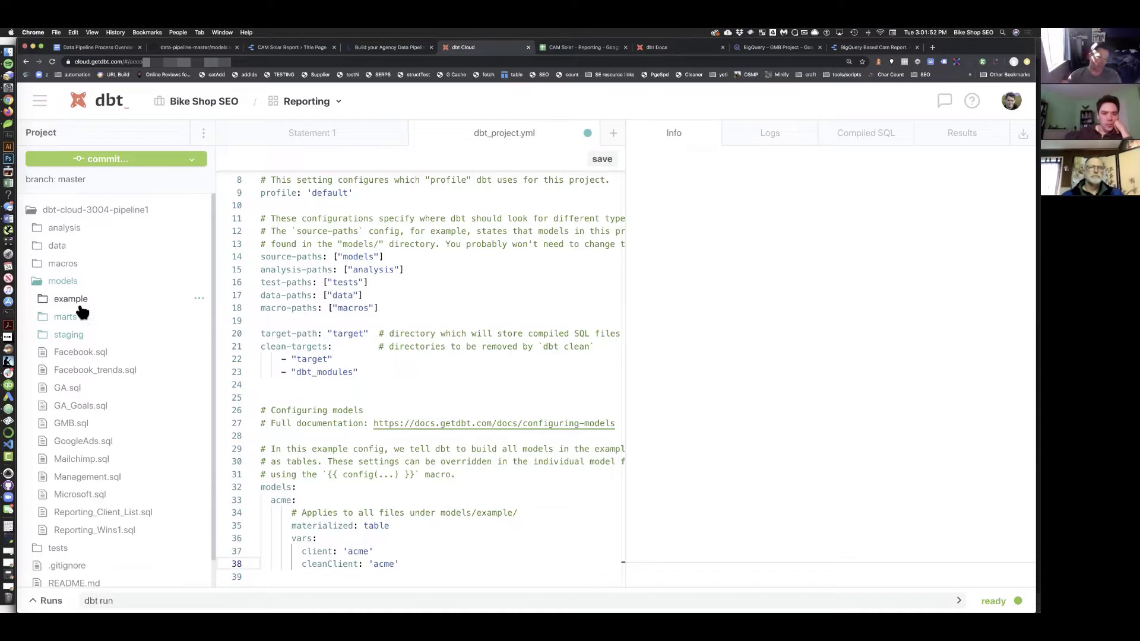
left_click(82, 355)
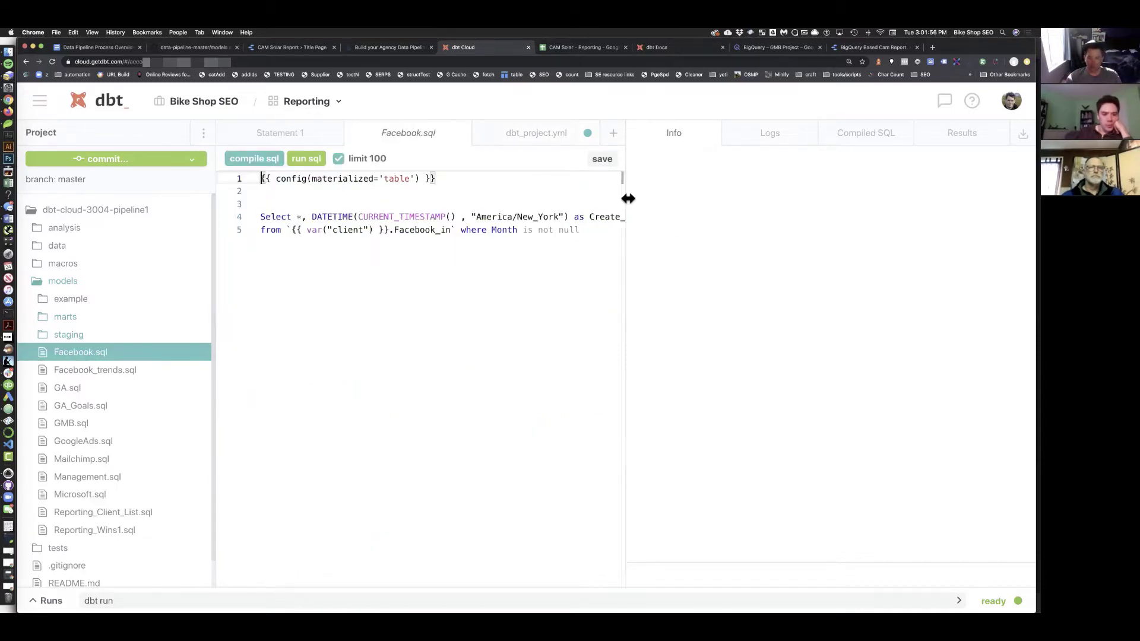
Widen the Facebook.sql editor and highlight the {{ var("client") }} dataset reference on line 5
left_click_drag(626, 202, 722, 206)
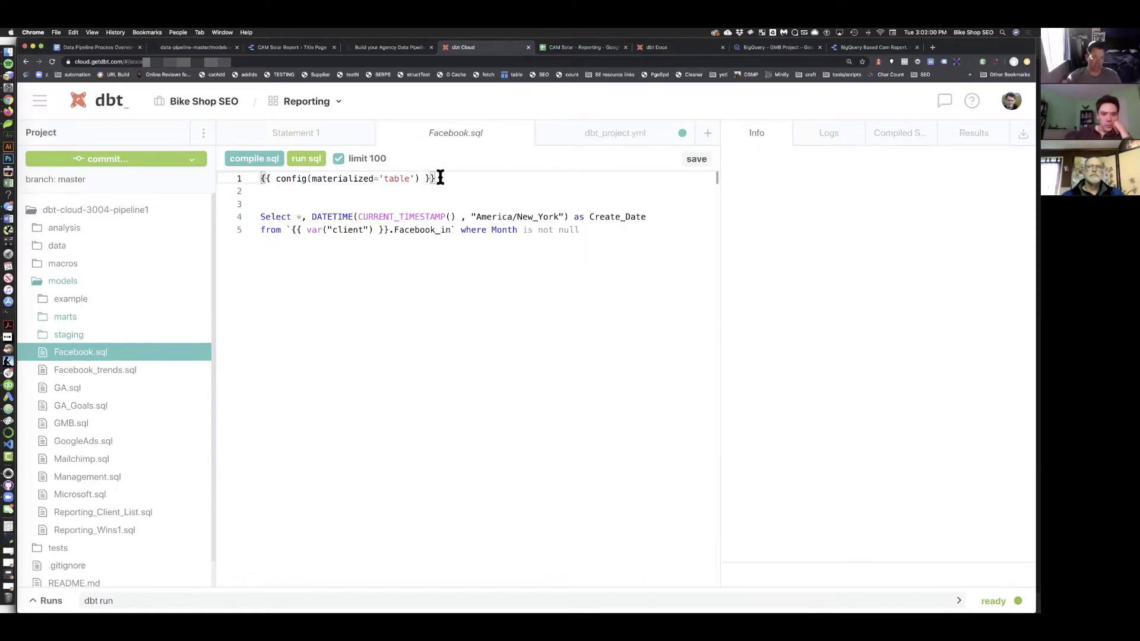
left_click_drag(435, 179, 254, 176)
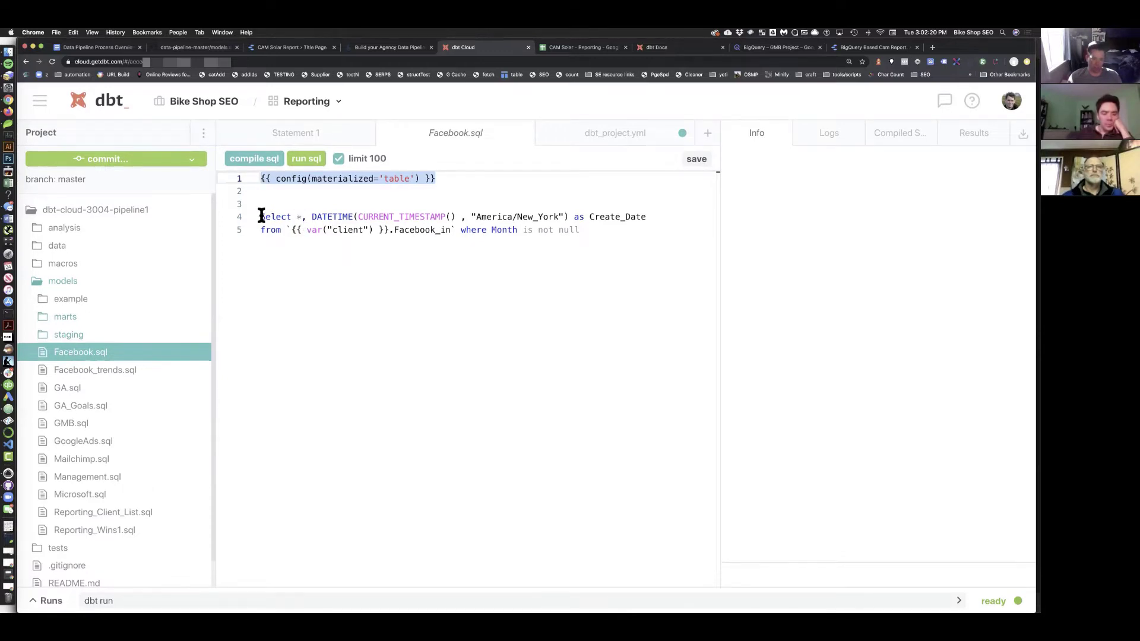
left_click(291, 230)
left_click_drag(294, 230, 390, 230)
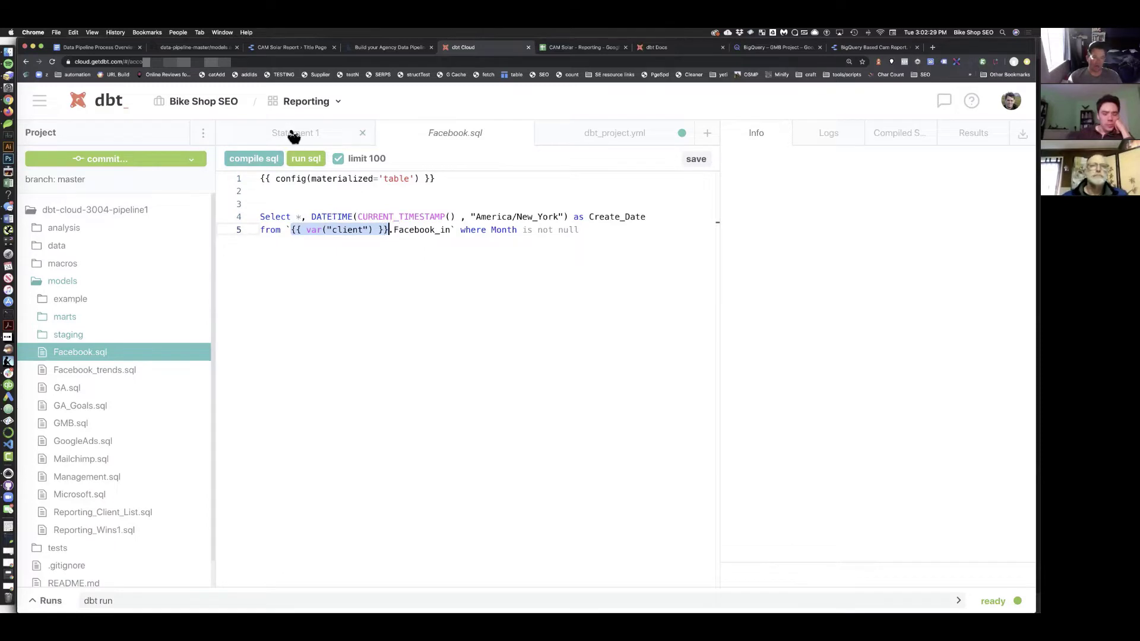
Compare with the acme vars in dbt_project.yml, then re-highlight var("client") in Facebook.sql
left_click(629, 135)
left_click(391, 570)
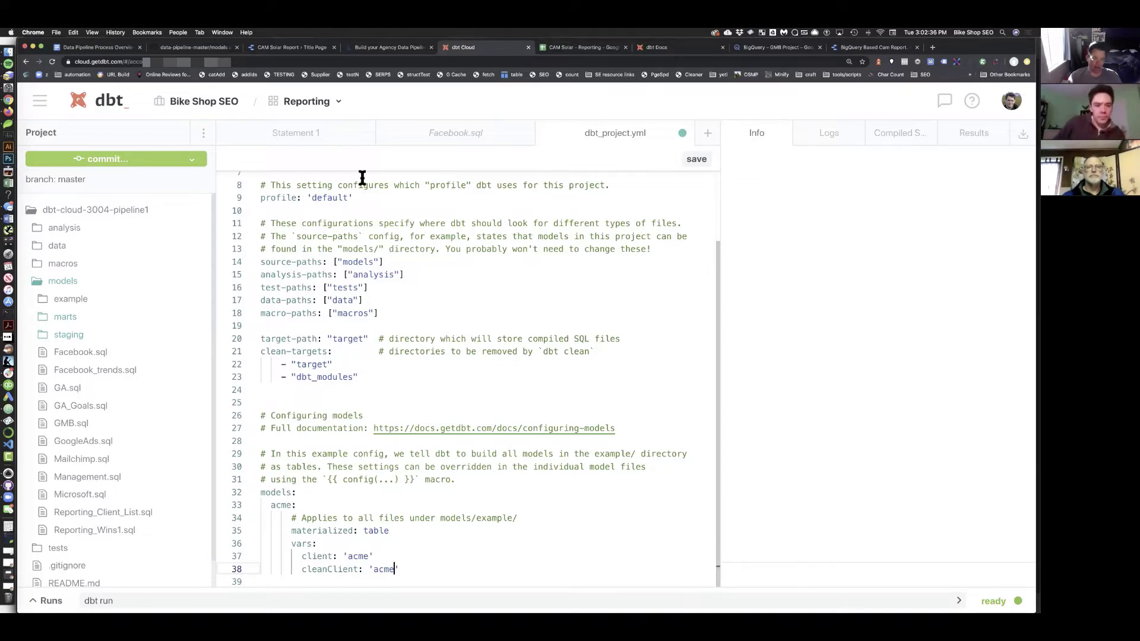
left_click(457, 133)
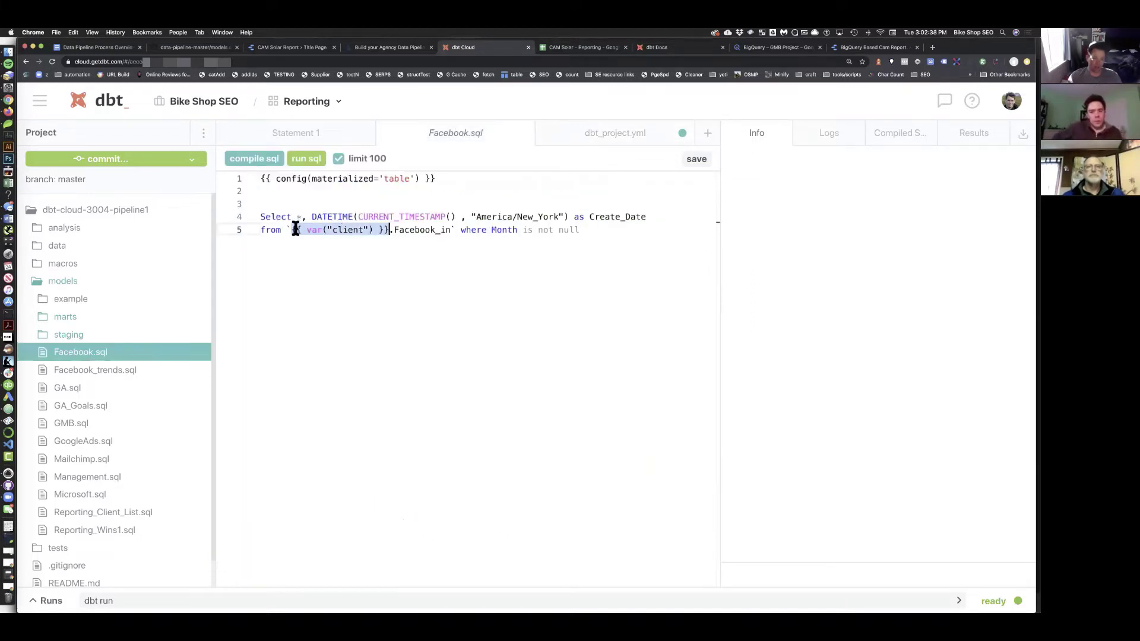
left_click(291, 230)
left_click_drag(291, 230, 389, 230)
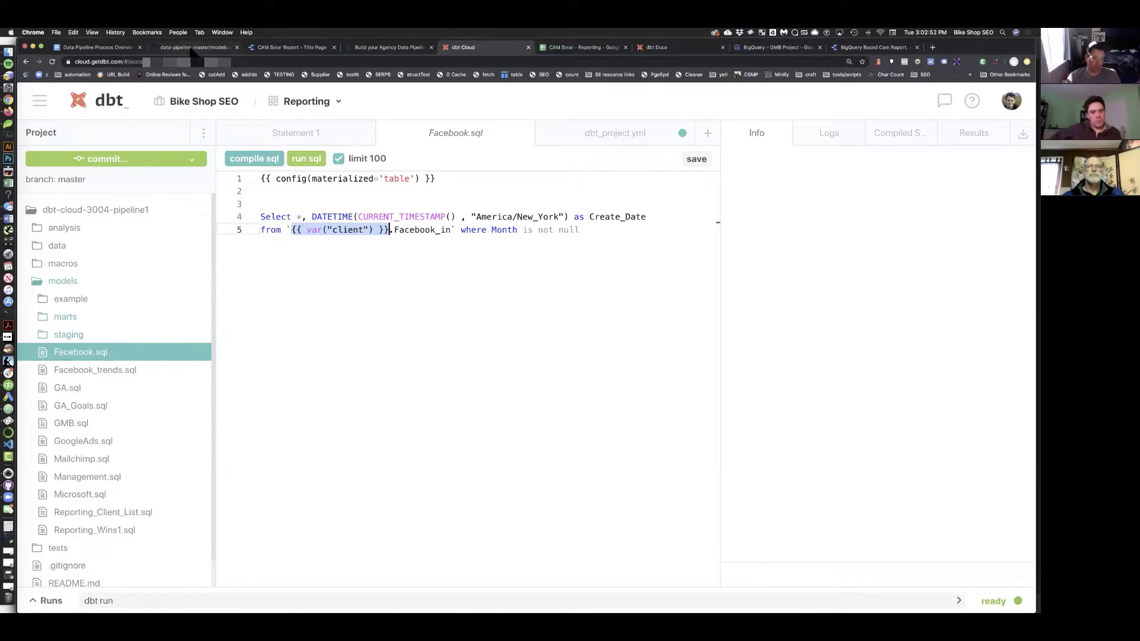
Move from the GitHub models listing to BigQuery's CAM_Solar dataset details, created Mar 21, 2020
left_click(193, 49)
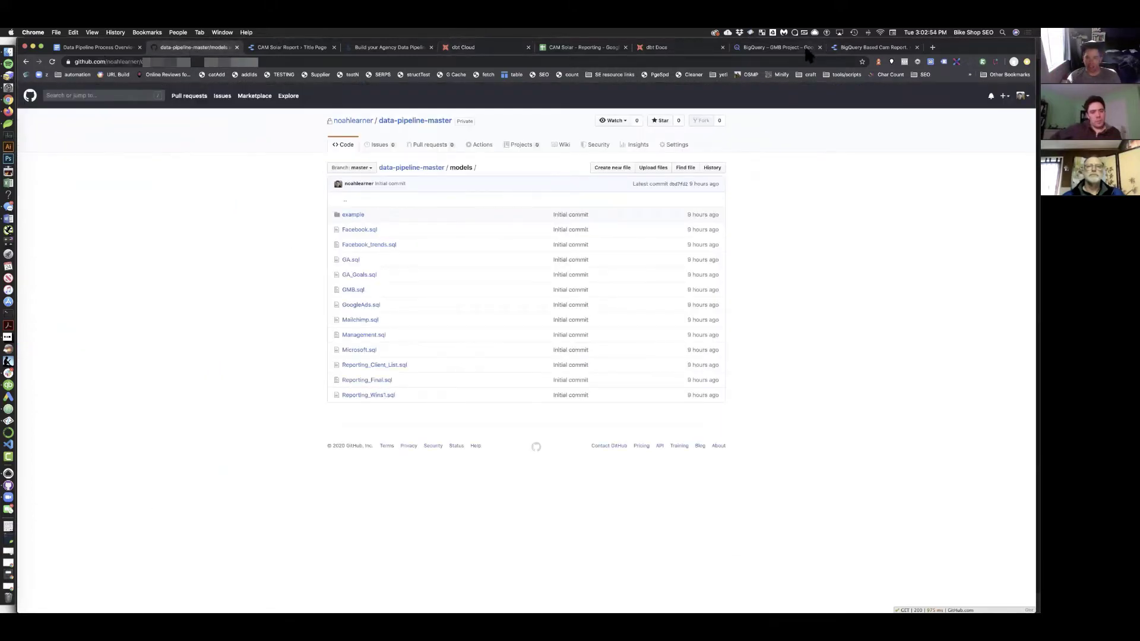
left_click(778, 48)
scroll(112, 434, "up", 5)
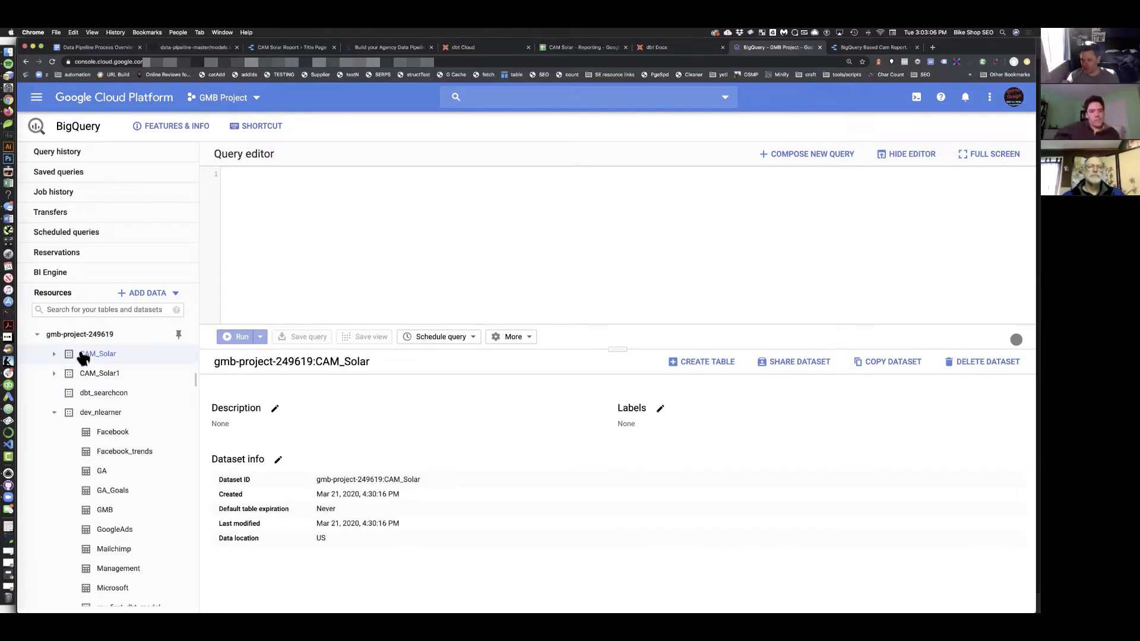
Go back to dbt Cloud and reopen Facebook.sql from the file tree
left_click(483, 50)
left_click(83, 353)
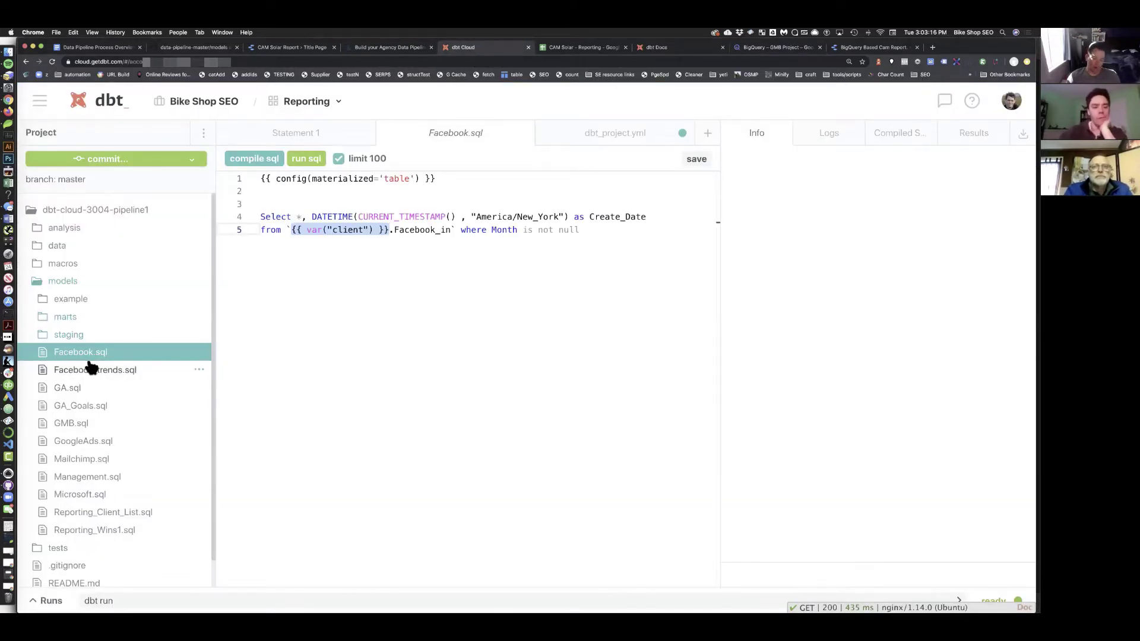
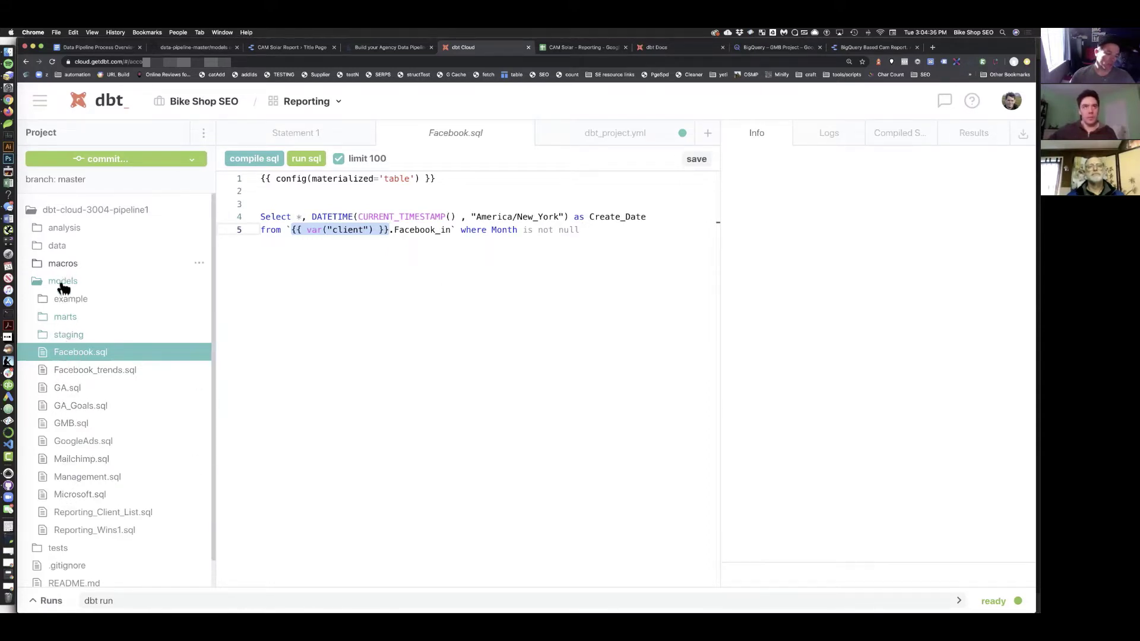
Open Reporting_Final.sql from the marts folder and scroll to its GA goal-completion monthly joins
scroll(76, 478, "down", 1)
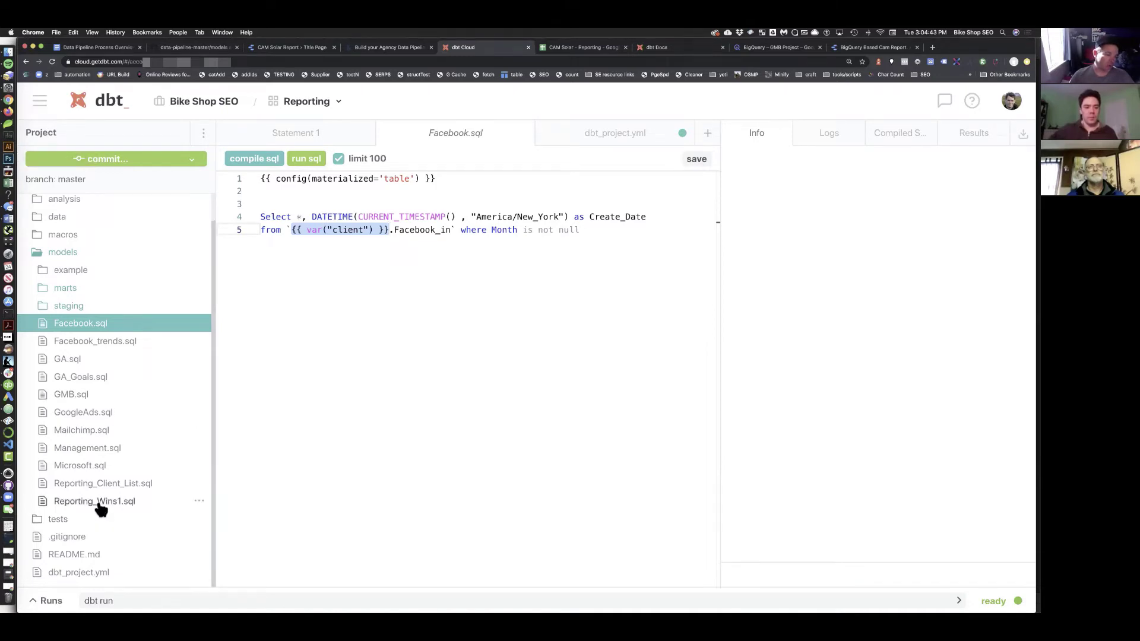
scroll(64, 294, "up", 2)
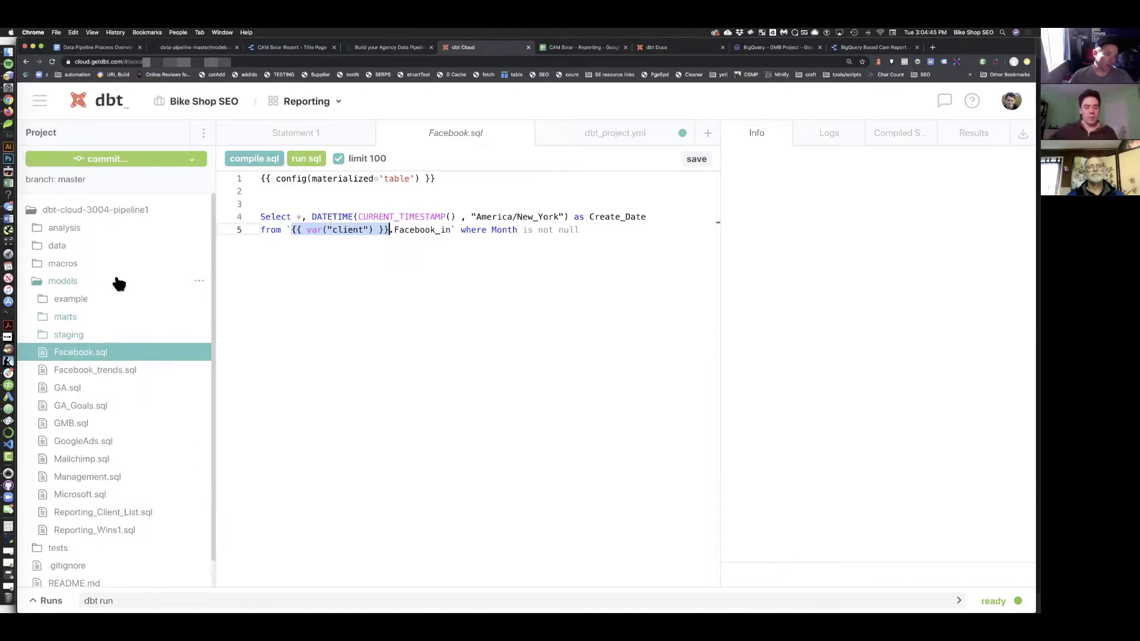
left_click(62, 319)
left_click(99, 337)
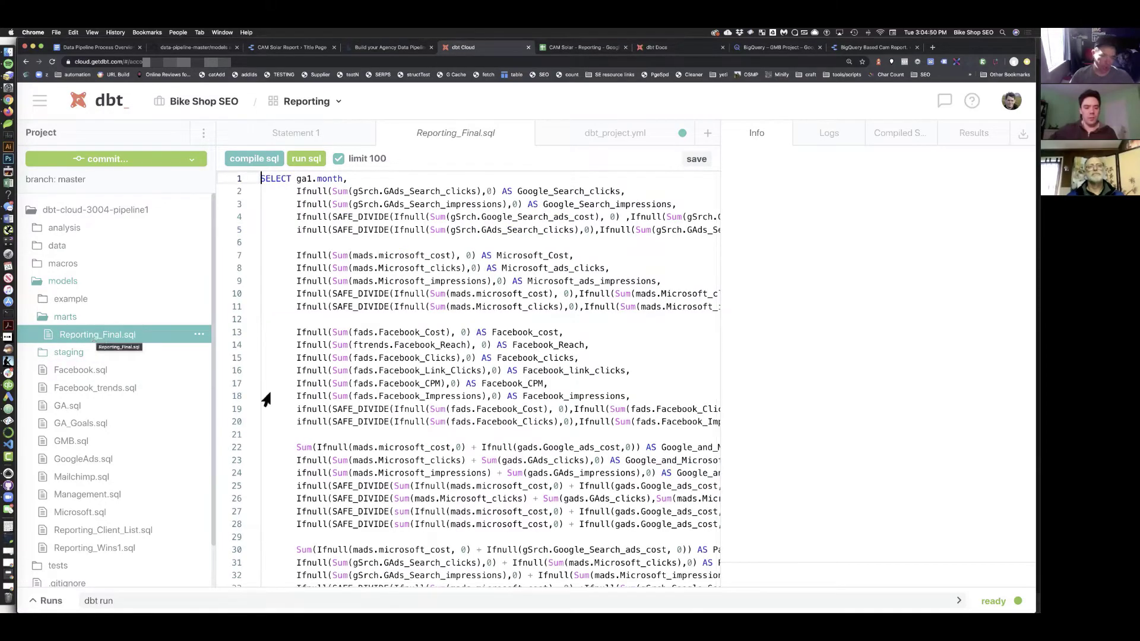
scroll(376, 359, "down", 15)
scroll(376, 358, "down", 5)
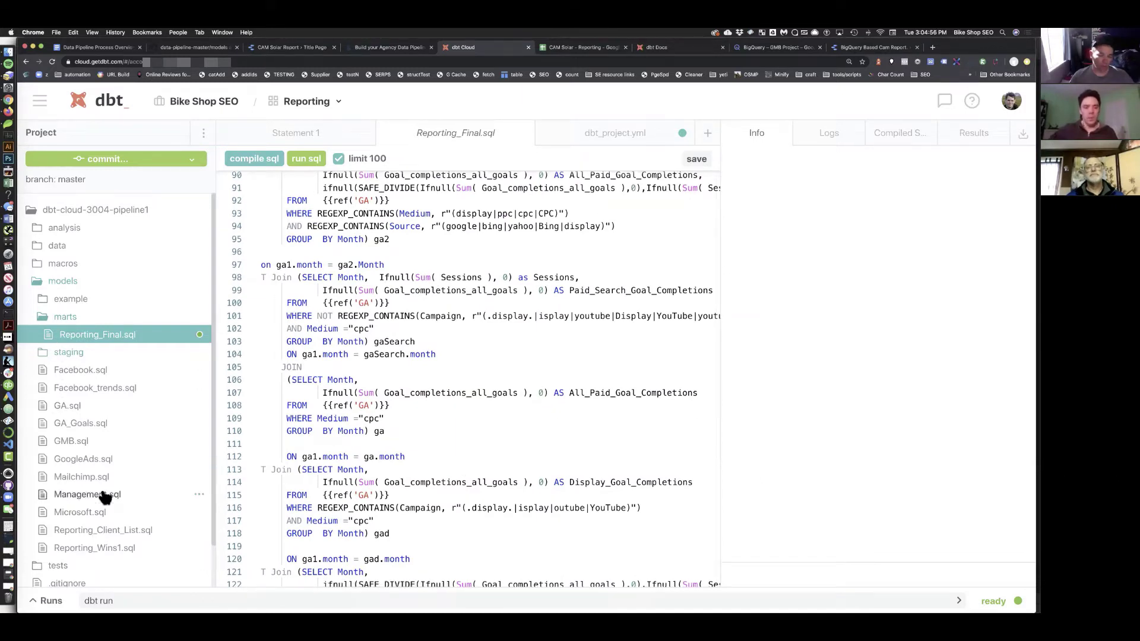
scroll(420, 427, "up", 1)
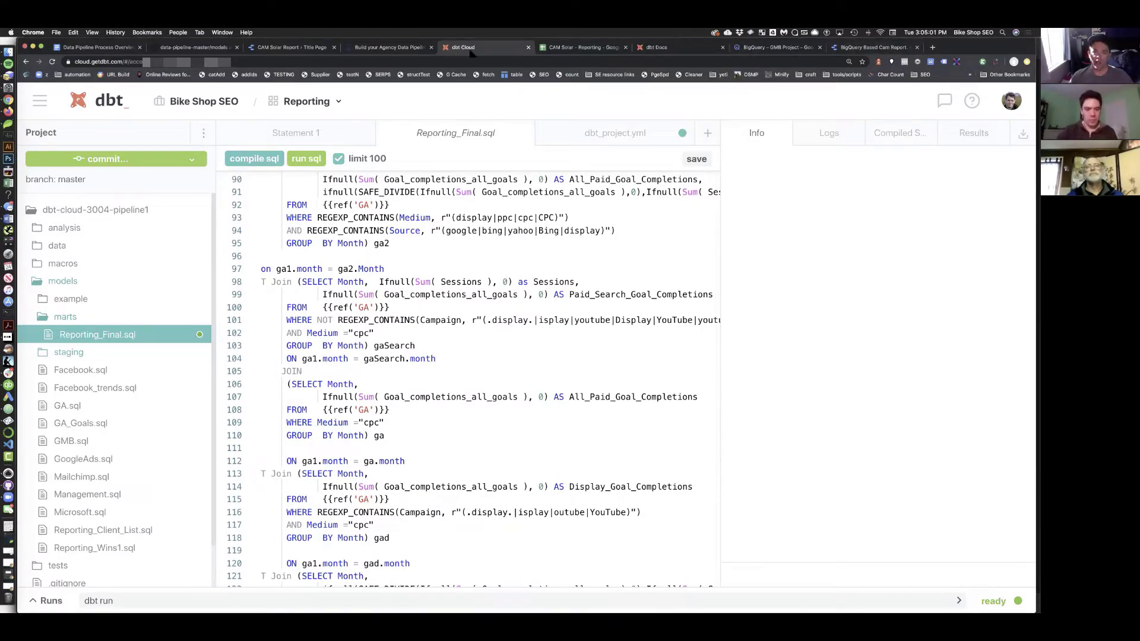
left_click(775, 48)
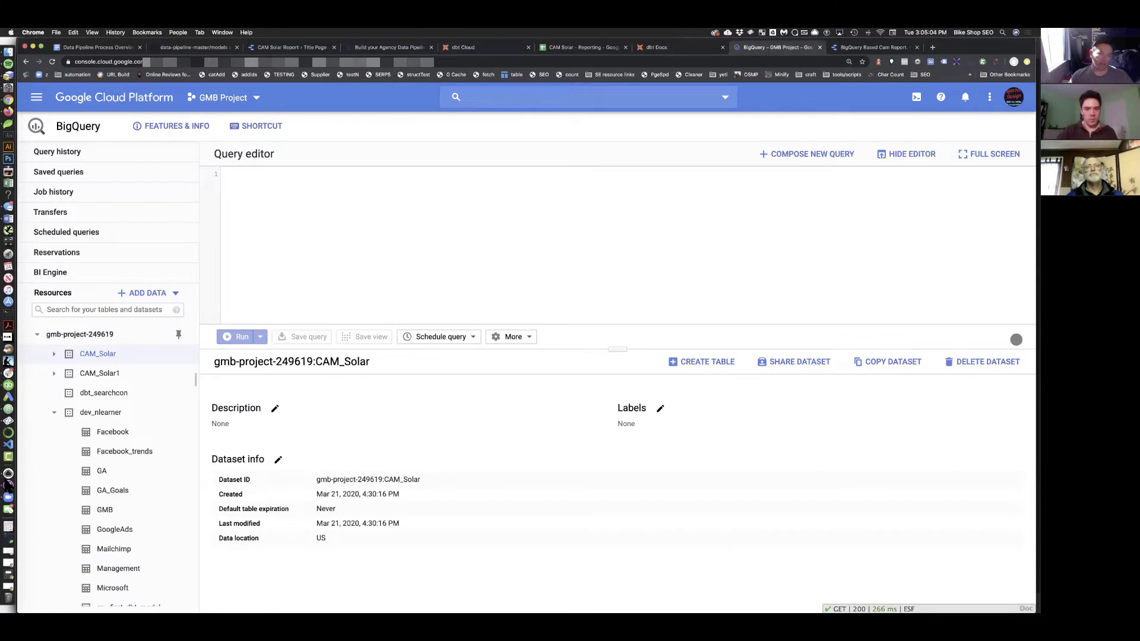
left_click(54, 354)
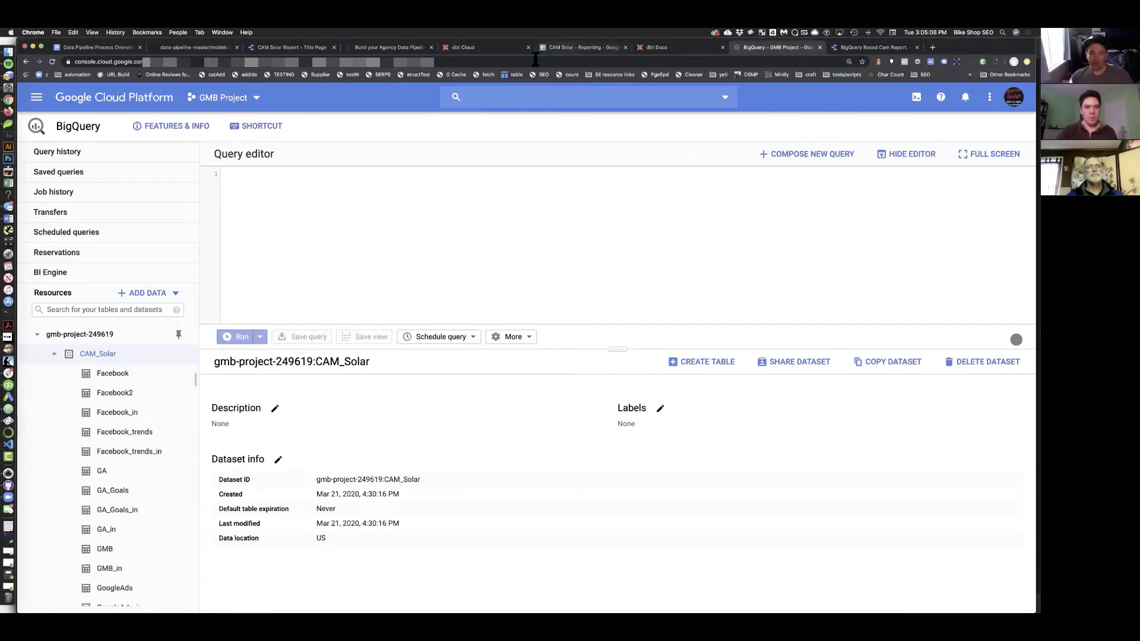
left_click(473, 48)
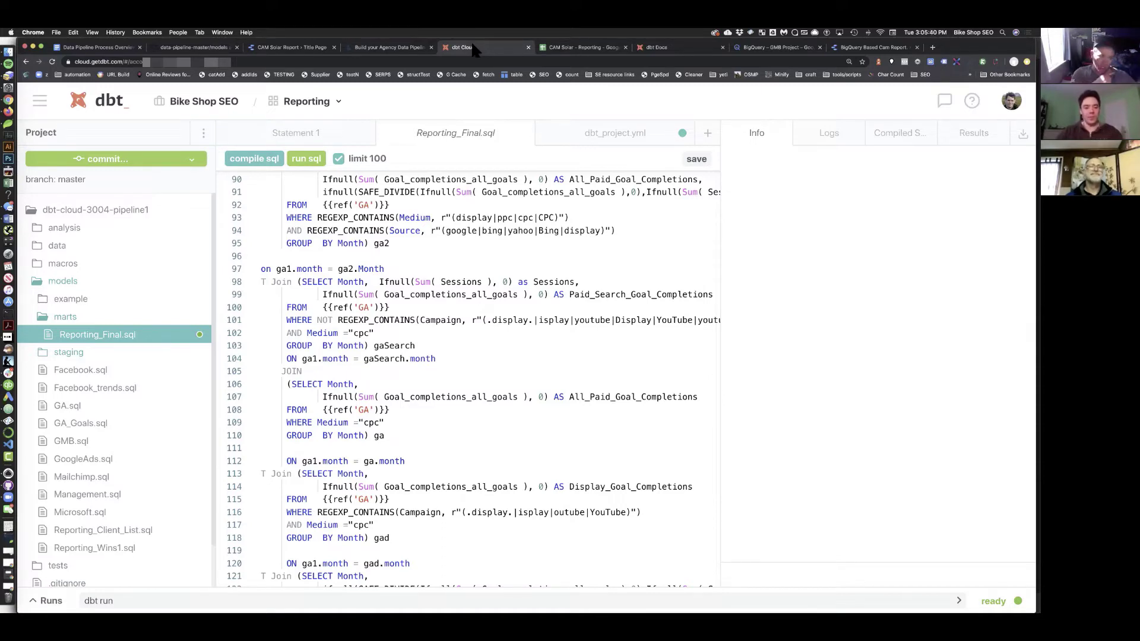
Open the Facebook.sql staging model showing its select from the client's Facebook_in table
left_click(76, 372)
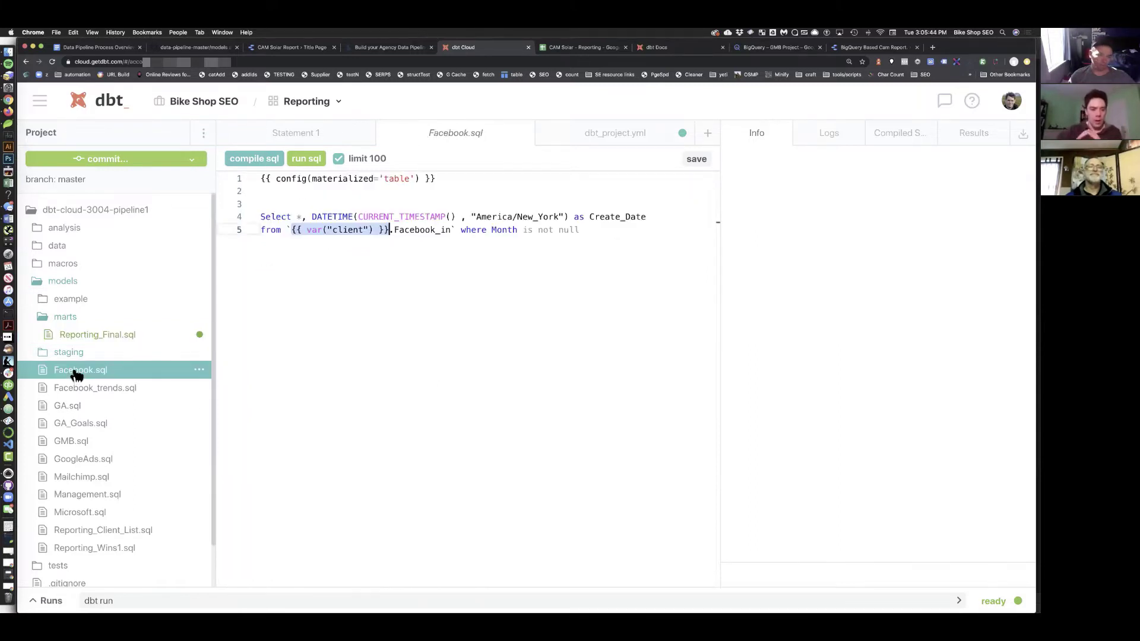
left_click(389, 230)
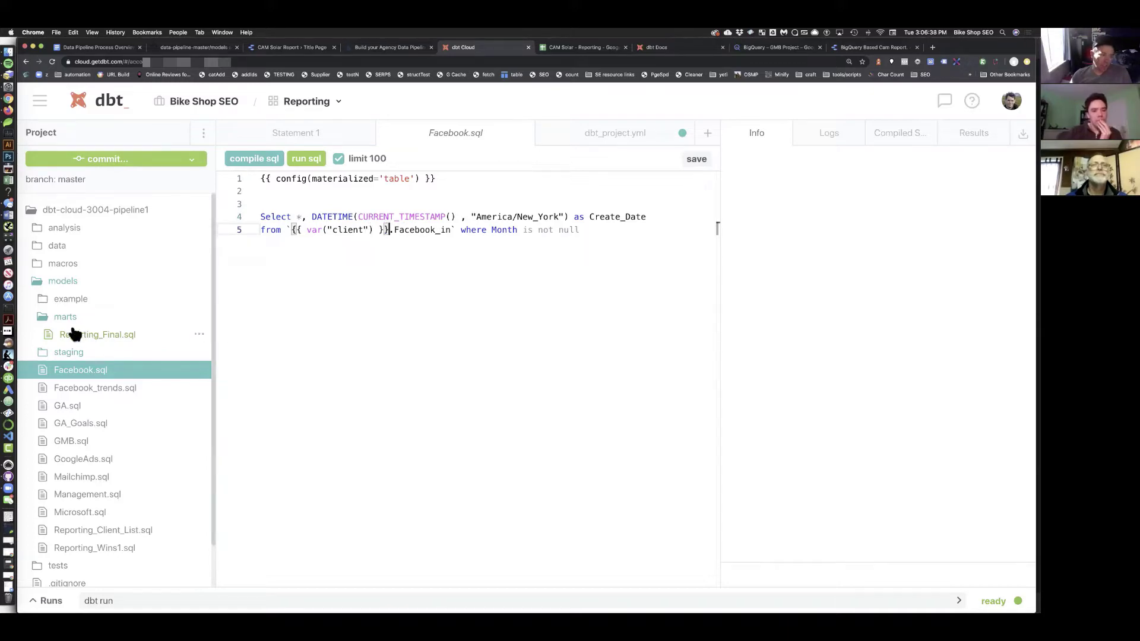
left_click(77, 335)
scroll(542, 517, "down", 10)
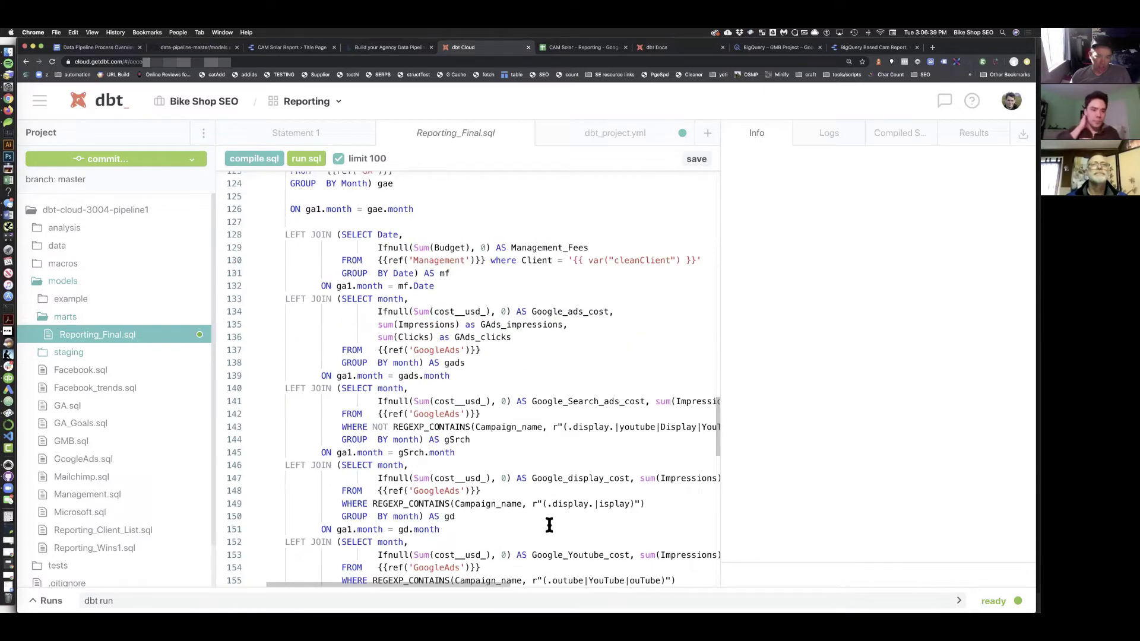
left_click_drag(282, 351, 475, 405)
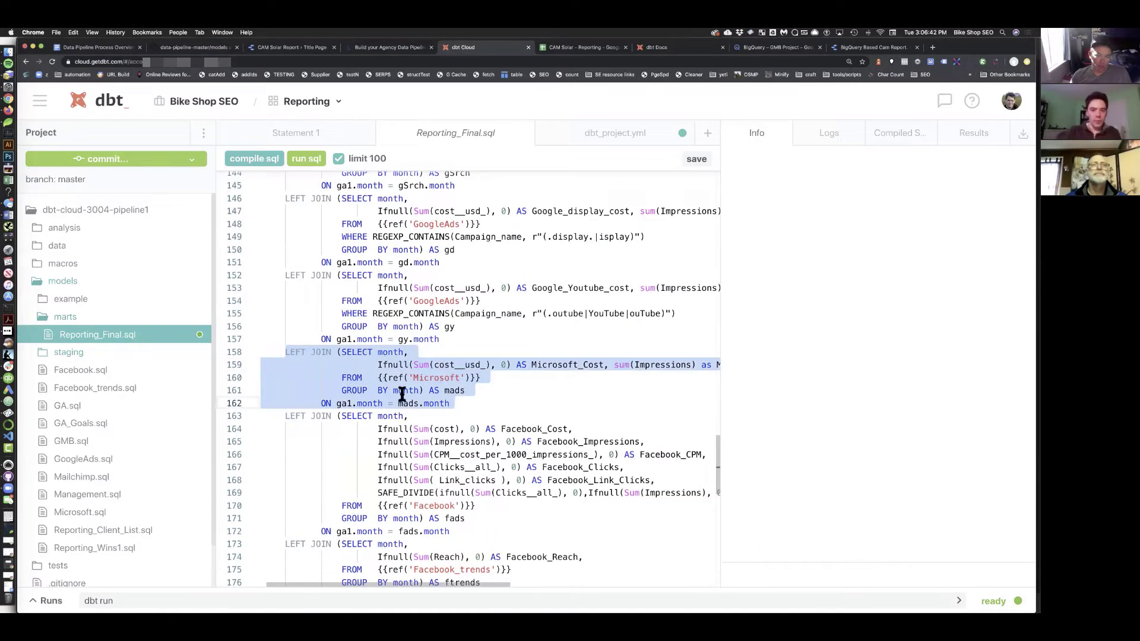
left_click(580, 141)
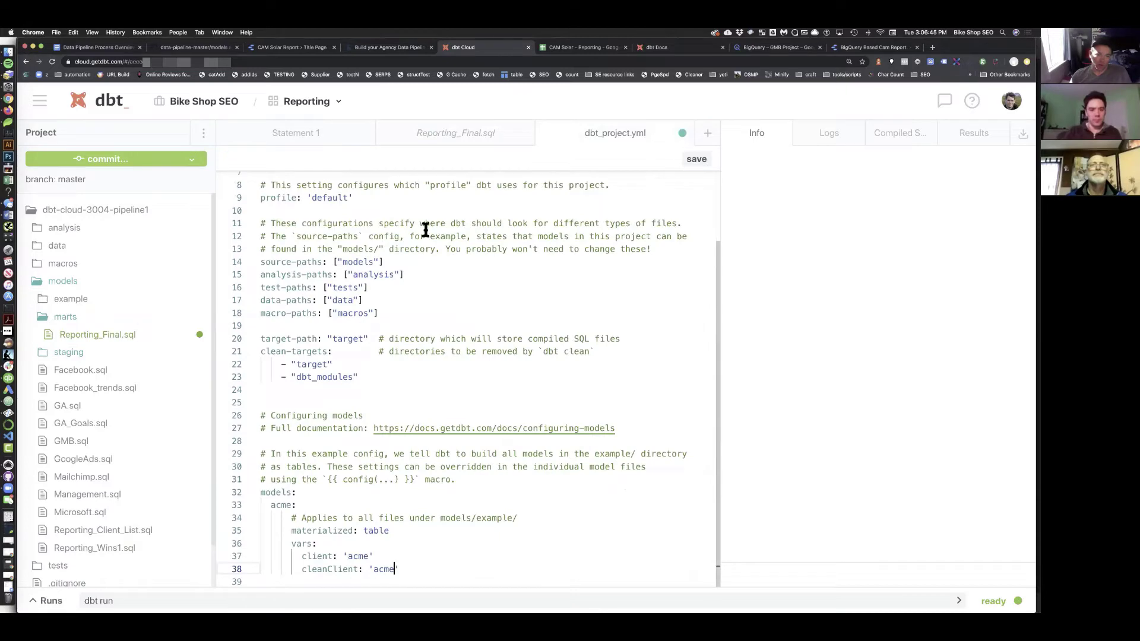
left_click(466, 133)
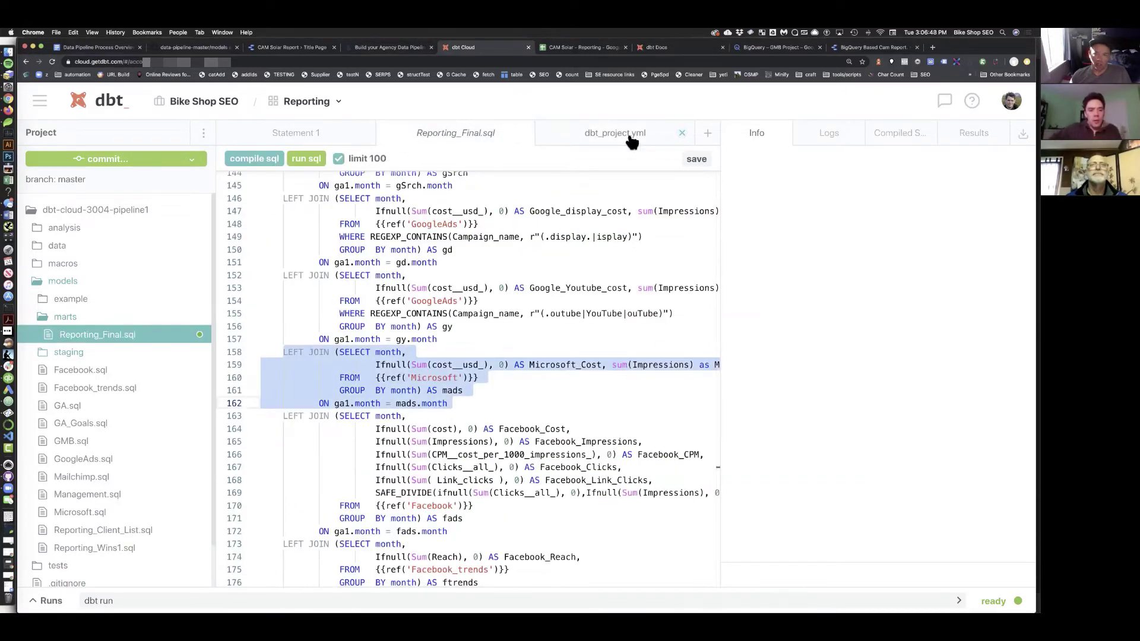
scroll(629, 140, "right", 1)
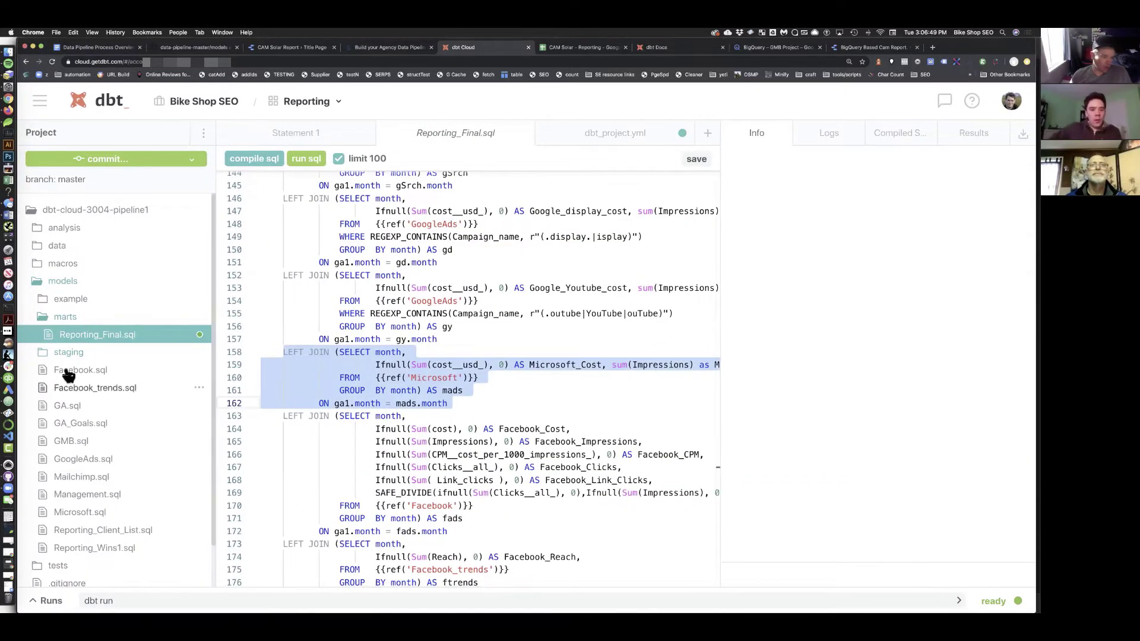
left_click(71, 371)
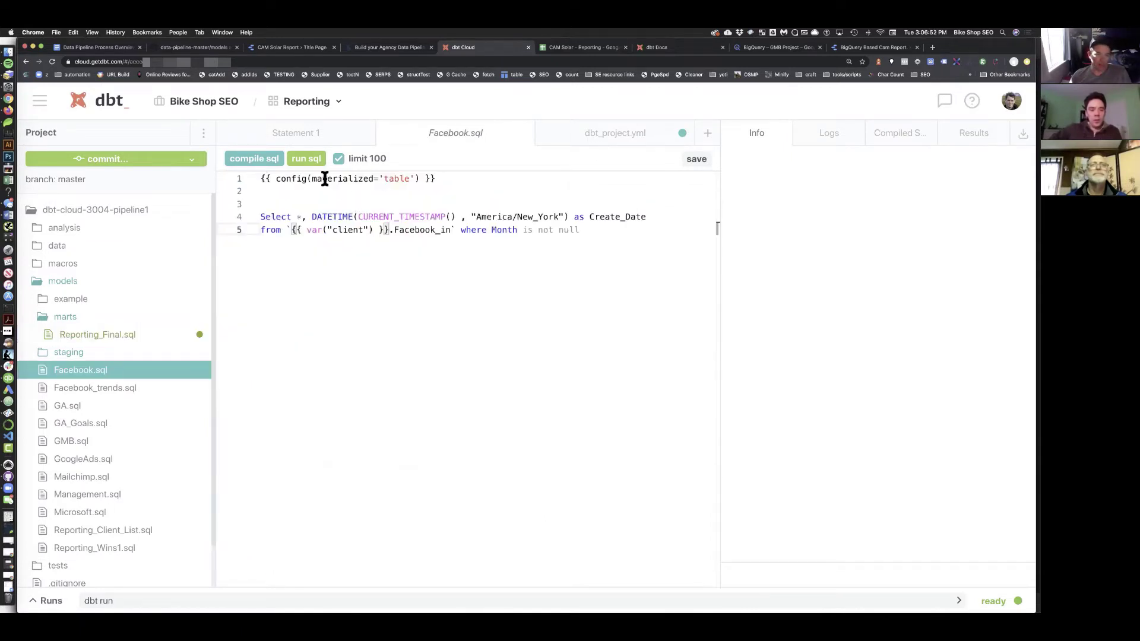
left_click_drag(436, 179, 263, 178)
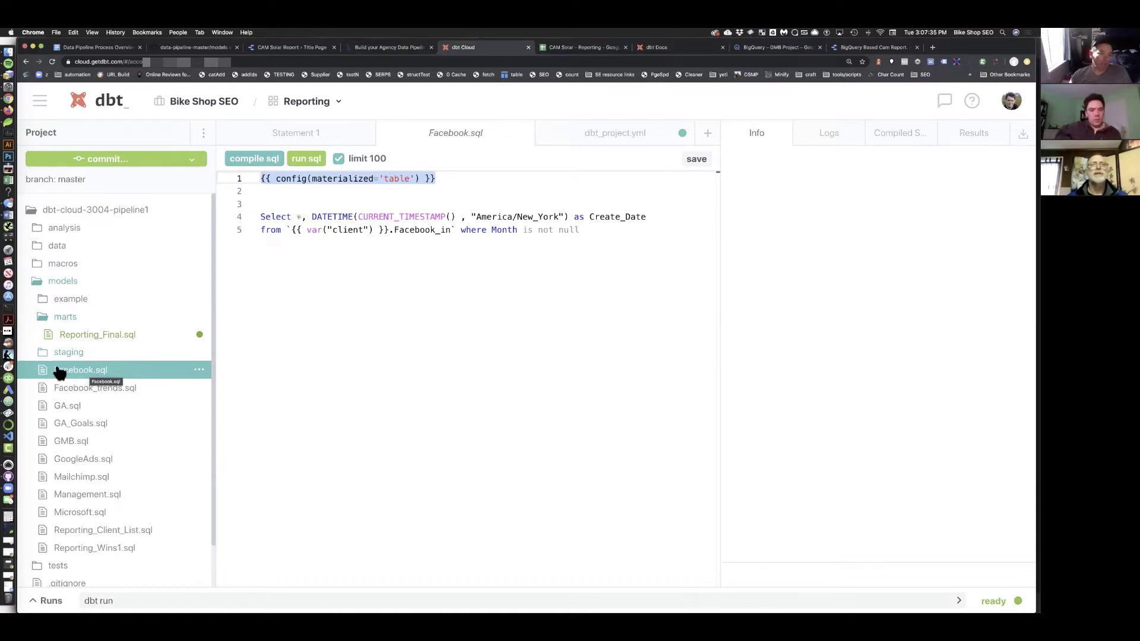
left_click(775, 47)
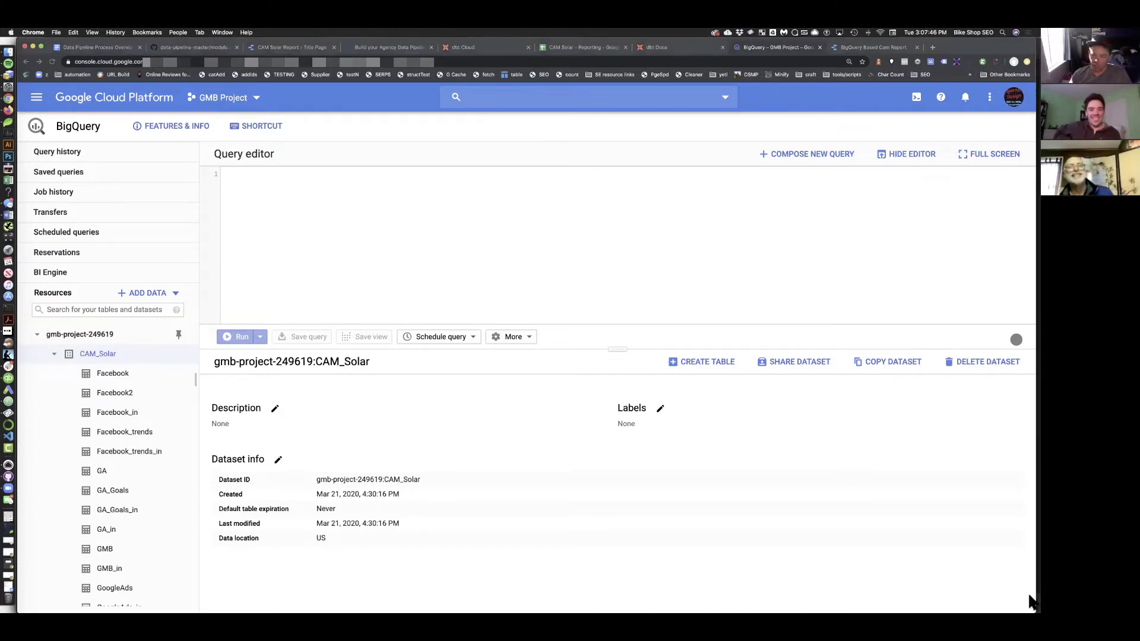
Review the Facebook_trends, GA, GA_Goals, GMB, GoogleAds, Mailchimp and Management models in turn
left_click(478, 46)
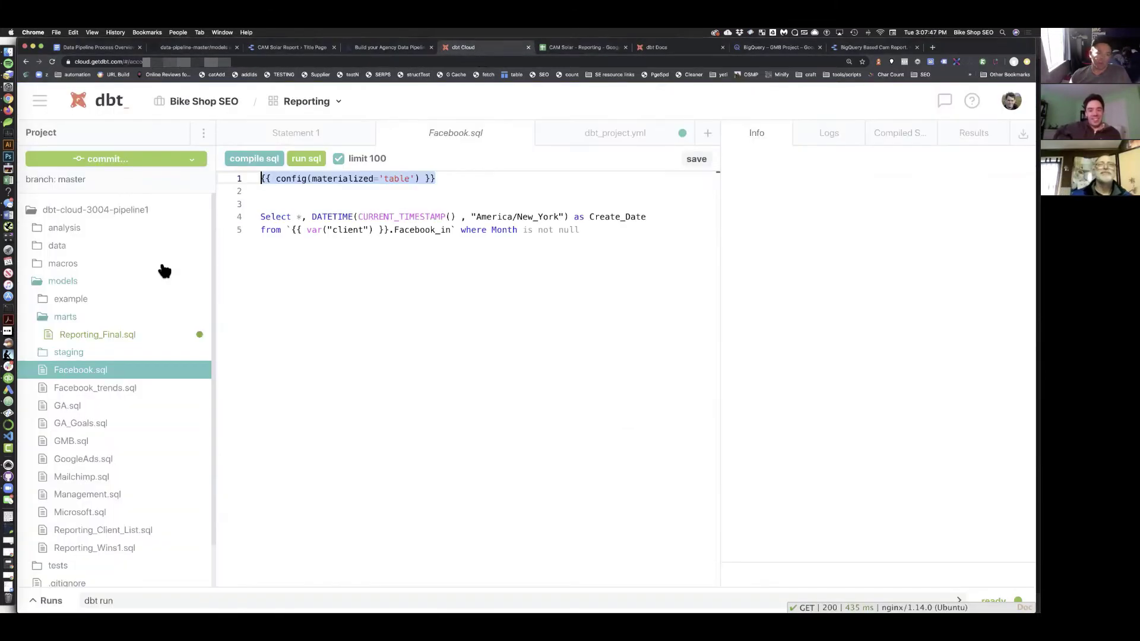
left_click(576, 233)
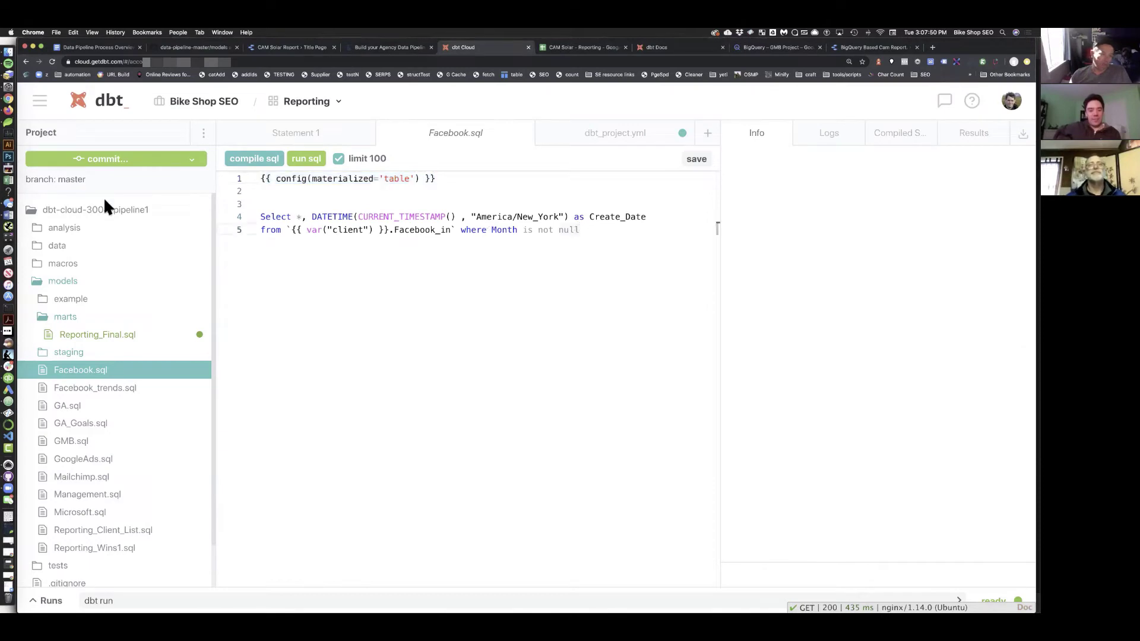
left_click(65, 392)
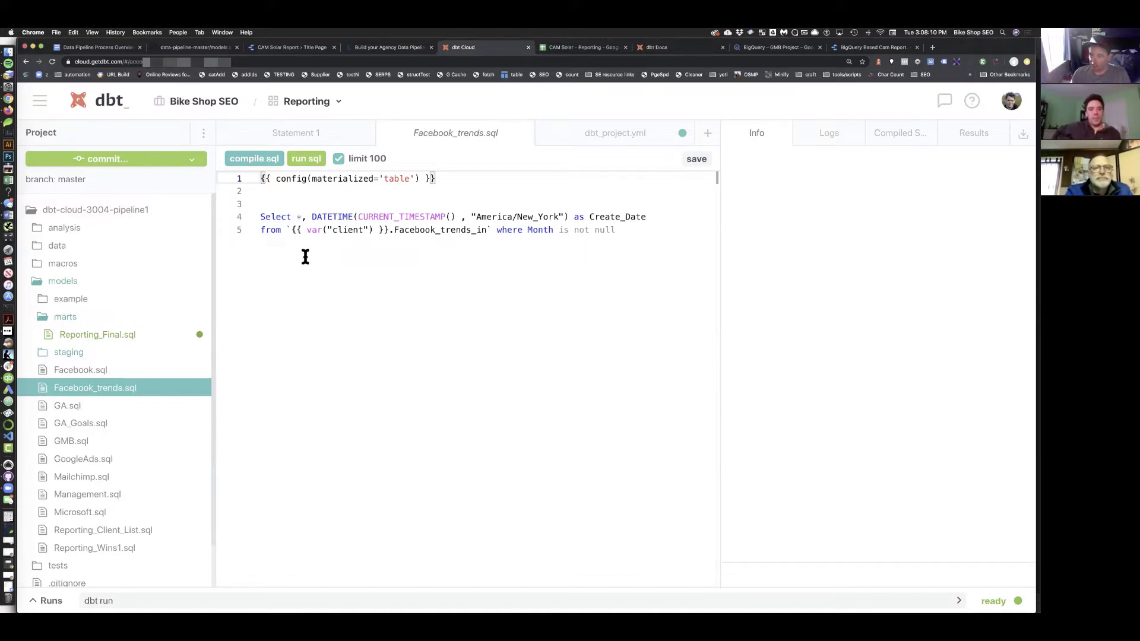
left_click(65, 409)
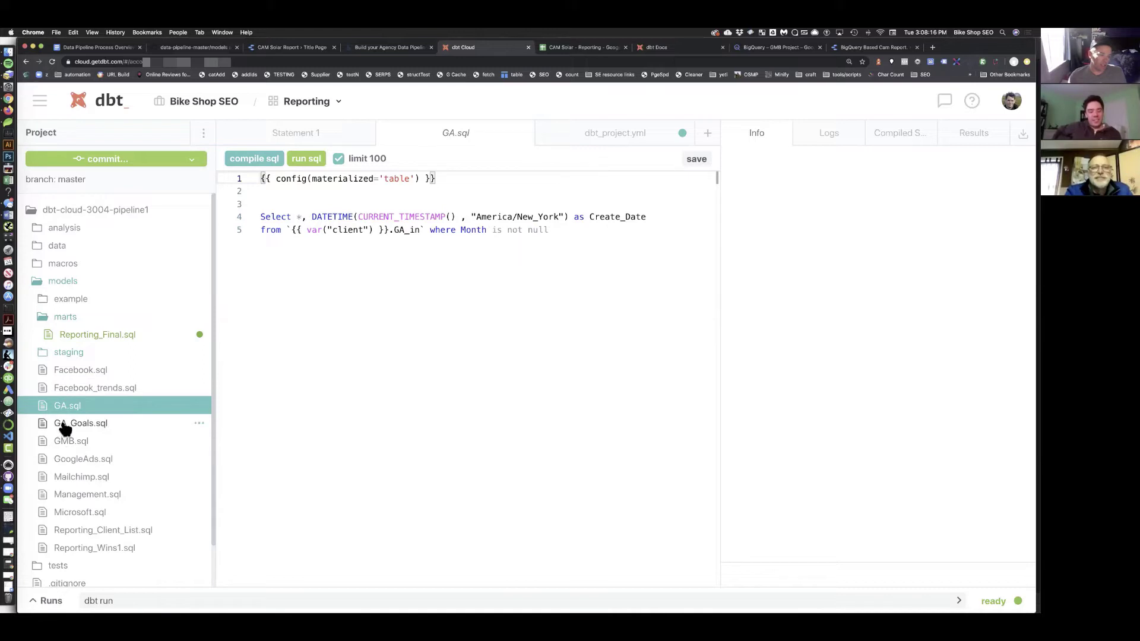
left_click(66, 425)
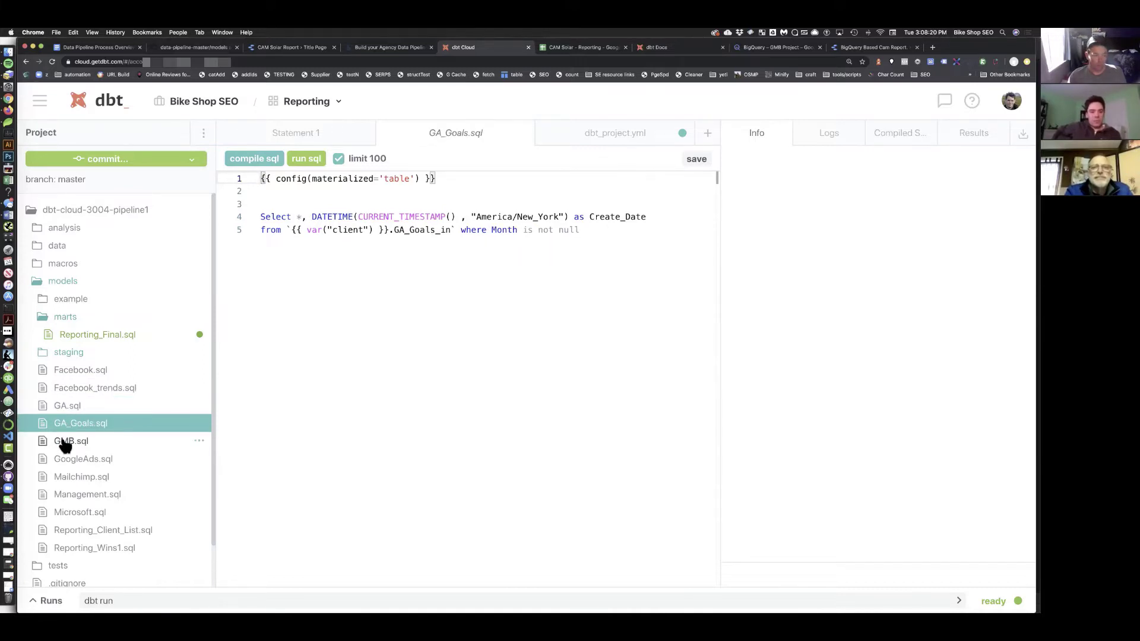
left_click(65, 444)
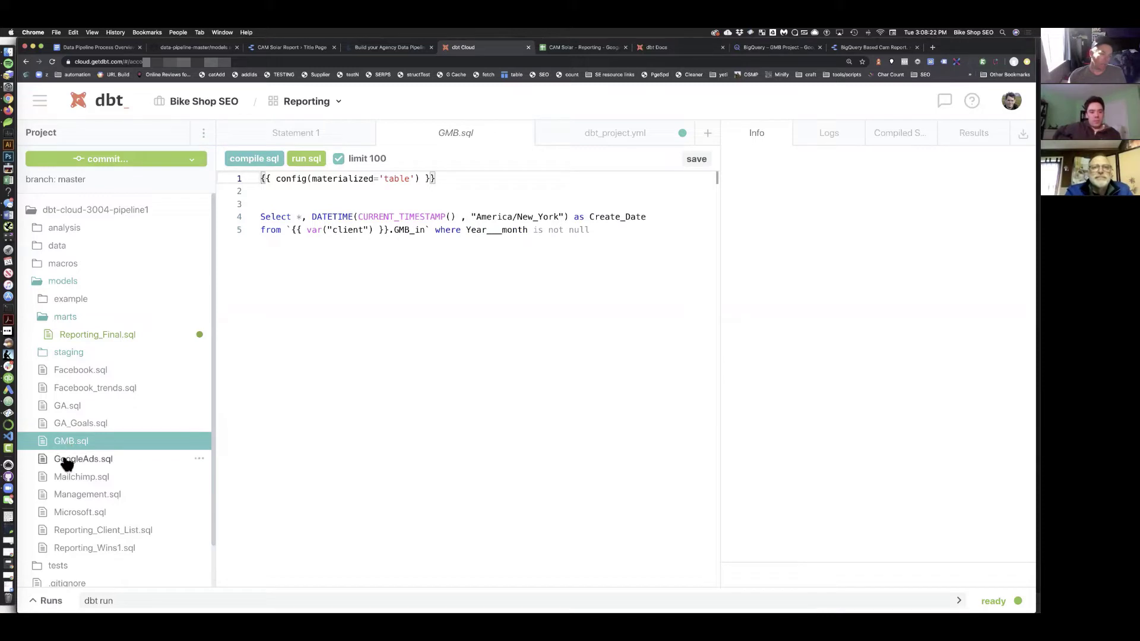
left_click(66, 462)
left_click(70, 480)
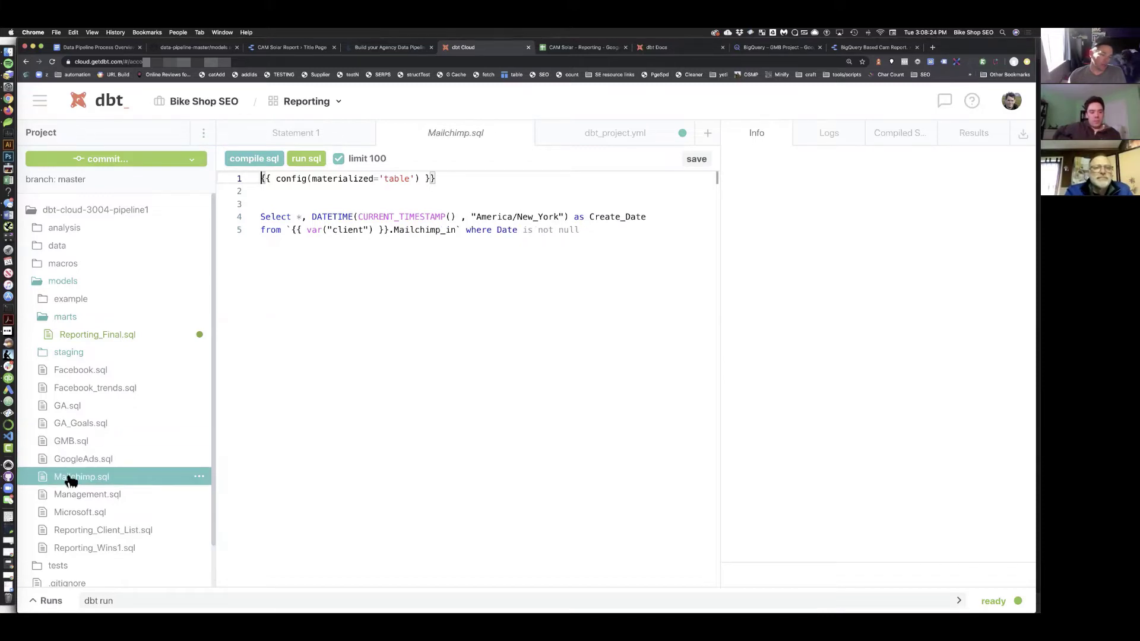
left_click(72, 498)
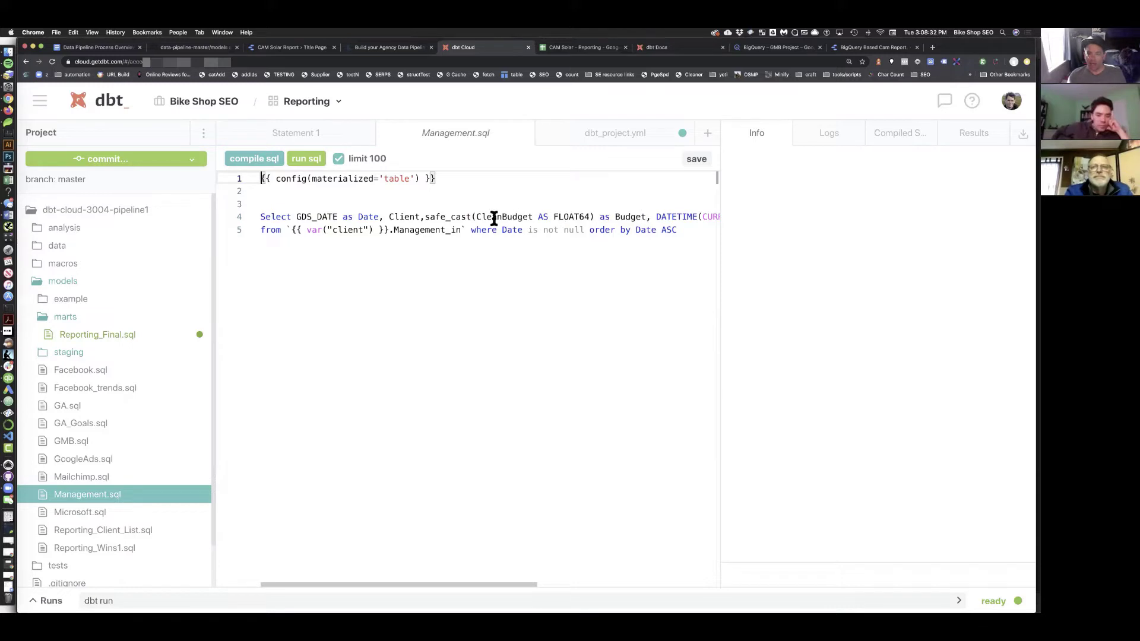
Review Microsoft, Reporting_Client_List and Reporting_Wins1, ending on Reporting_Final.sql's LEFT JOINs
left_click(425, 217)
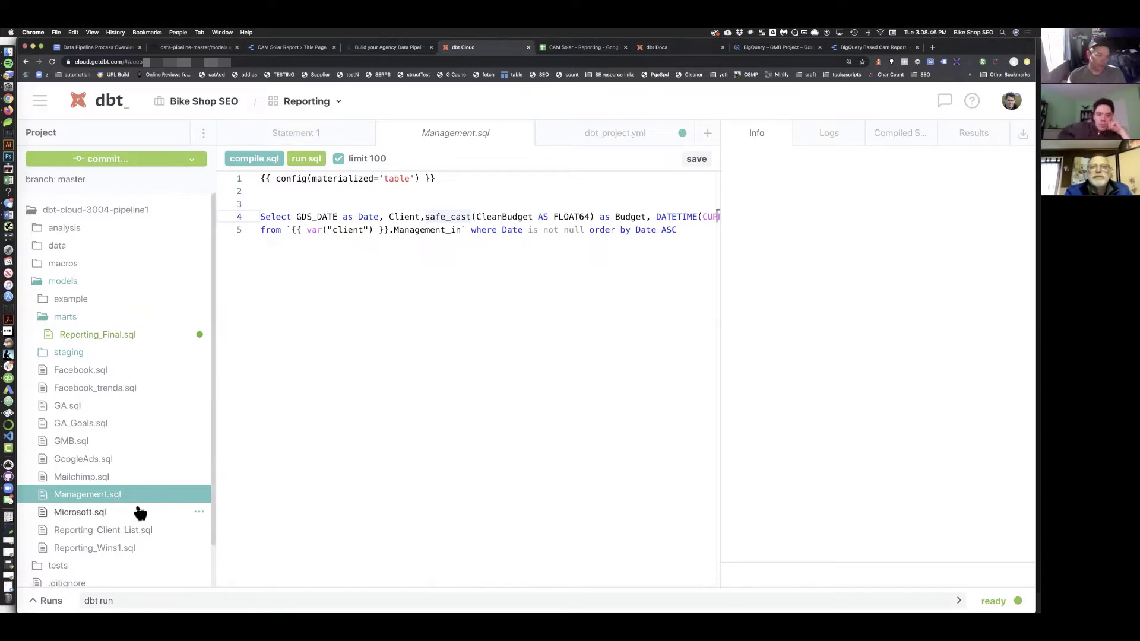
scroll(140, 507, "down", 2)
left_click(86, 471)
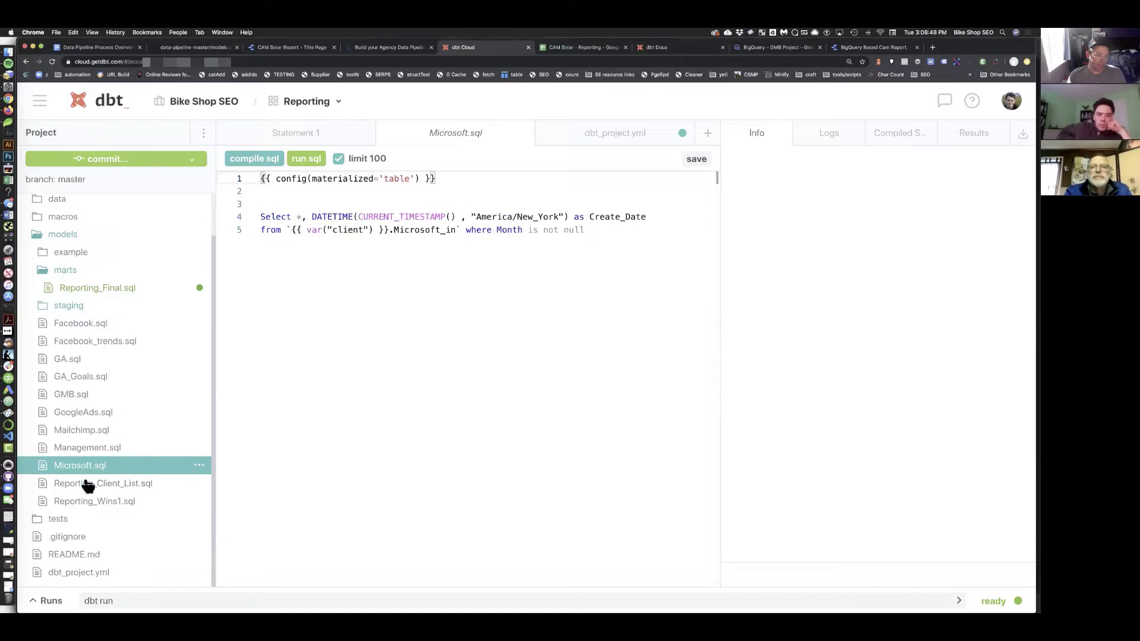
left_click(79, 487)
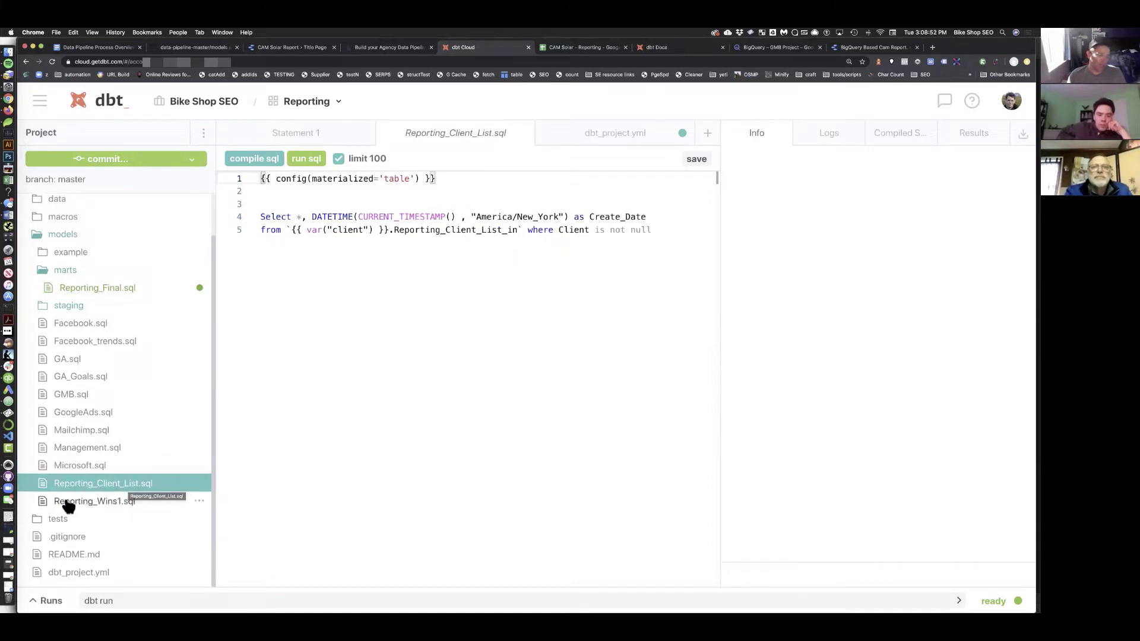
left_click(68, 503)
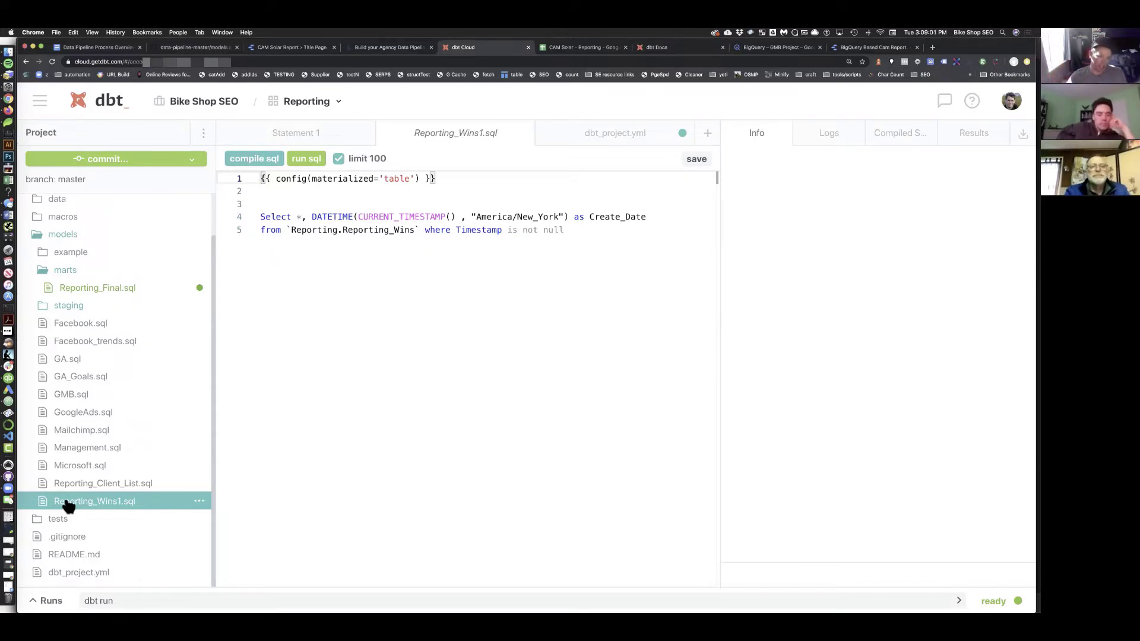
left_click(95, 290)
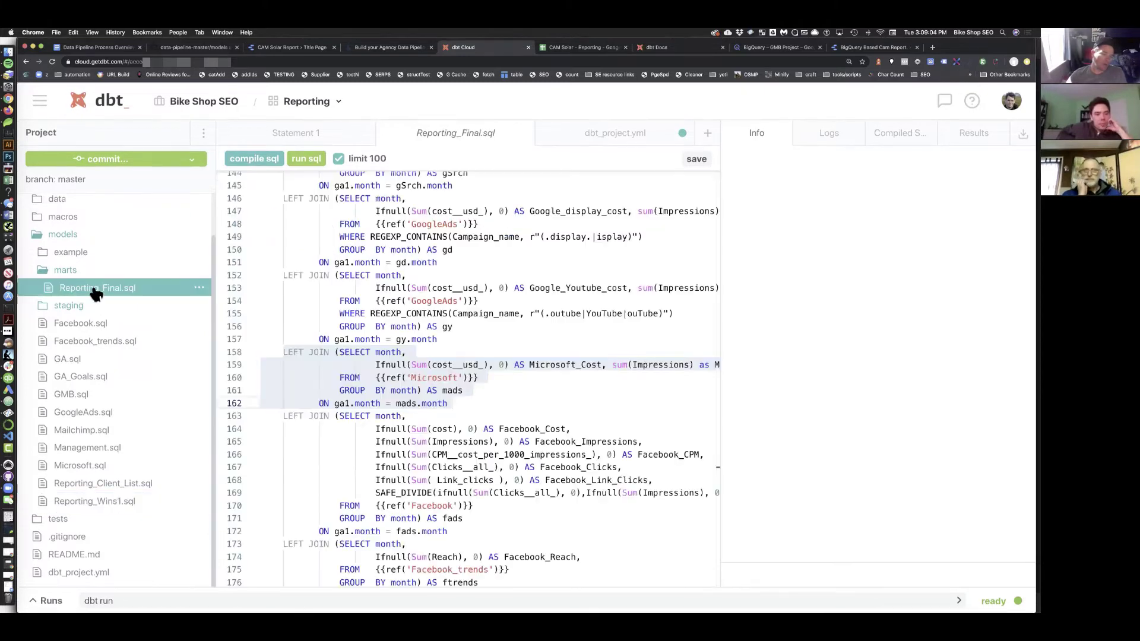
Expand the staging folder in the file tree to list its test.sql model
left_click(62, 309)
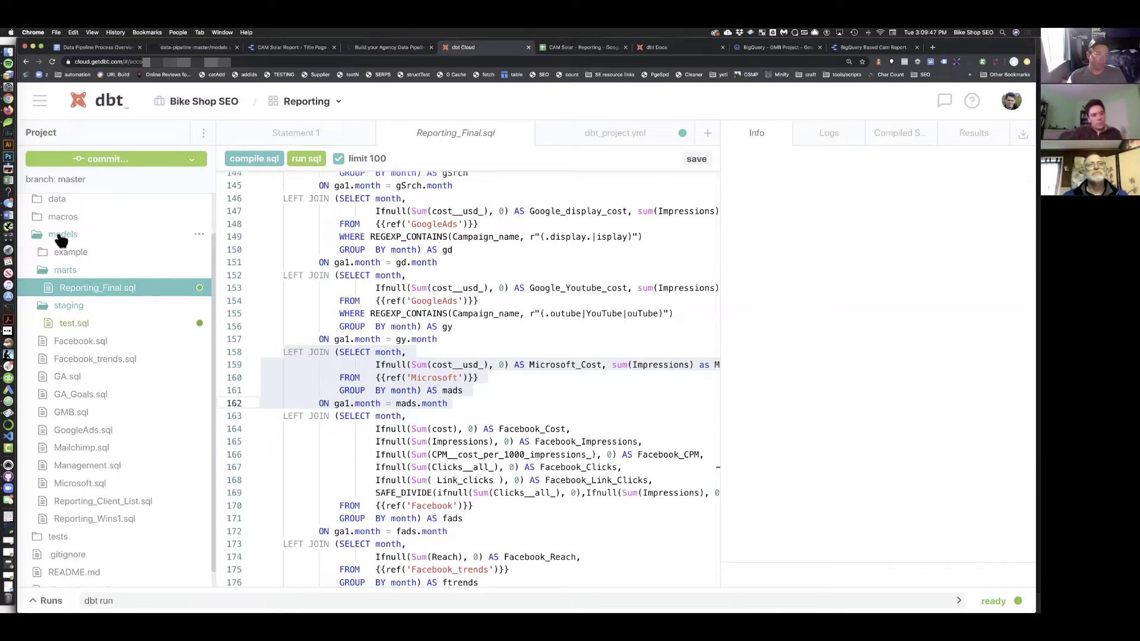
left_click(201, 236)
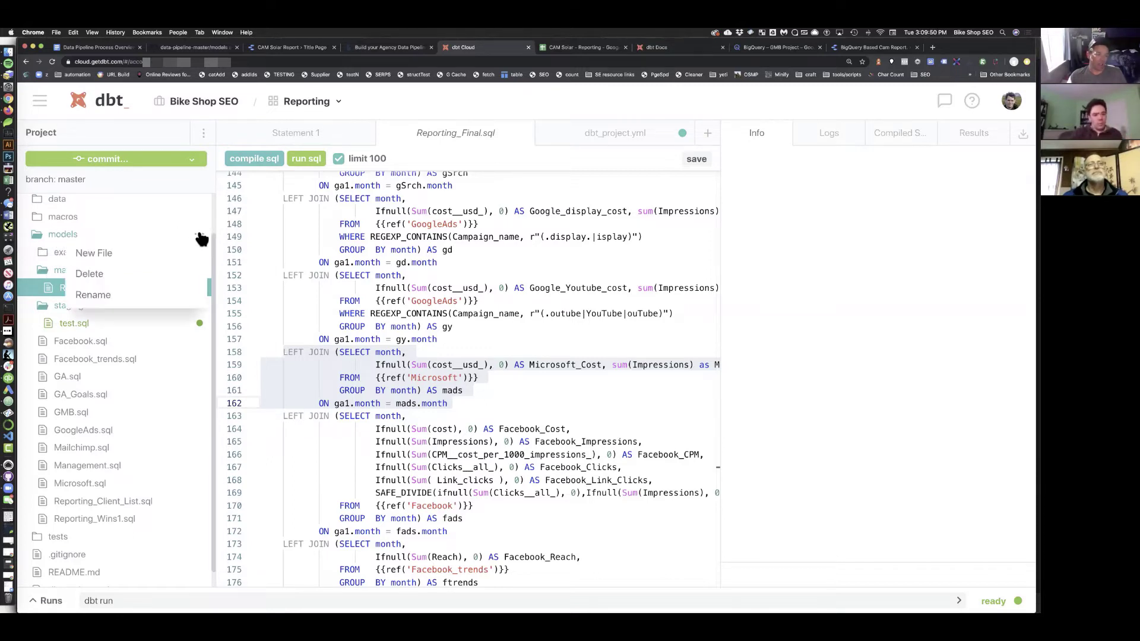
left_click(100, 253)
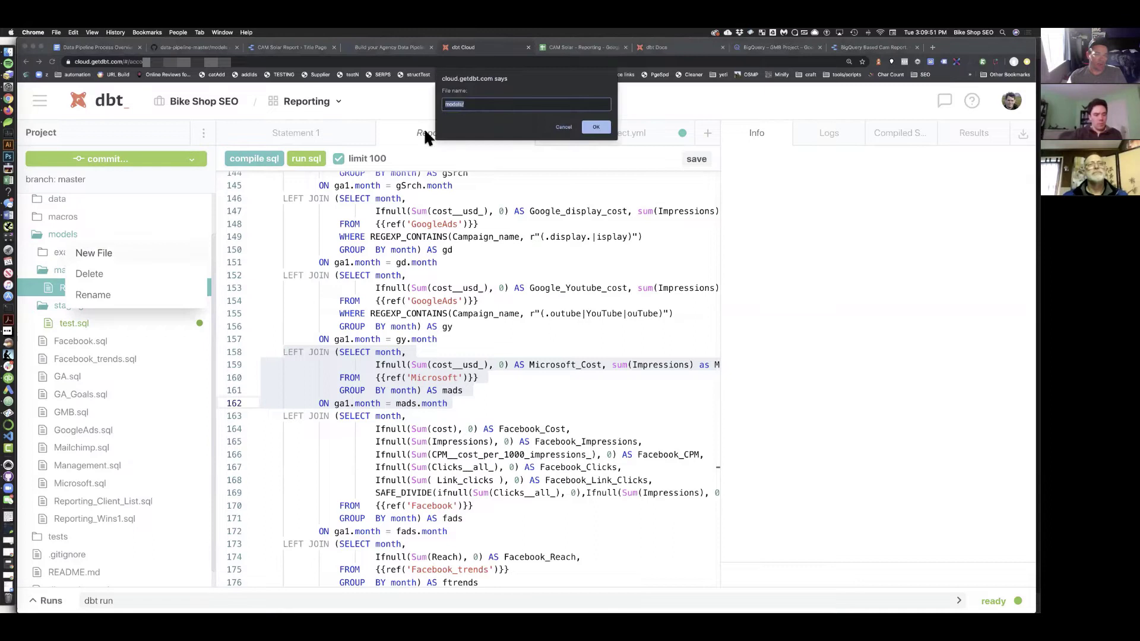
left_click(471, 104)
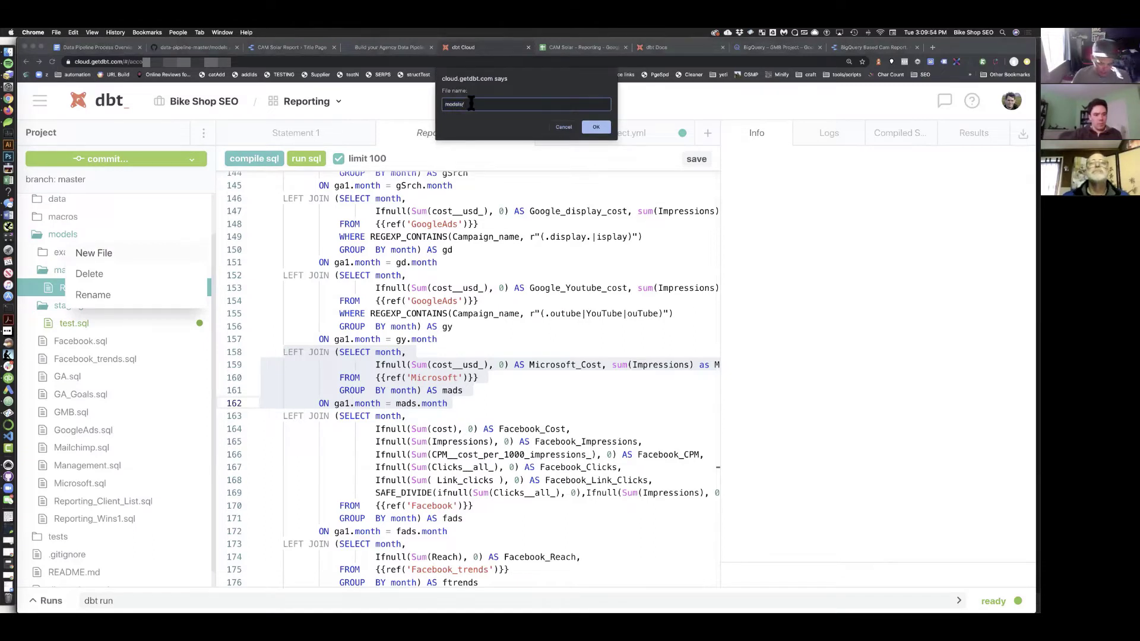
type("m")
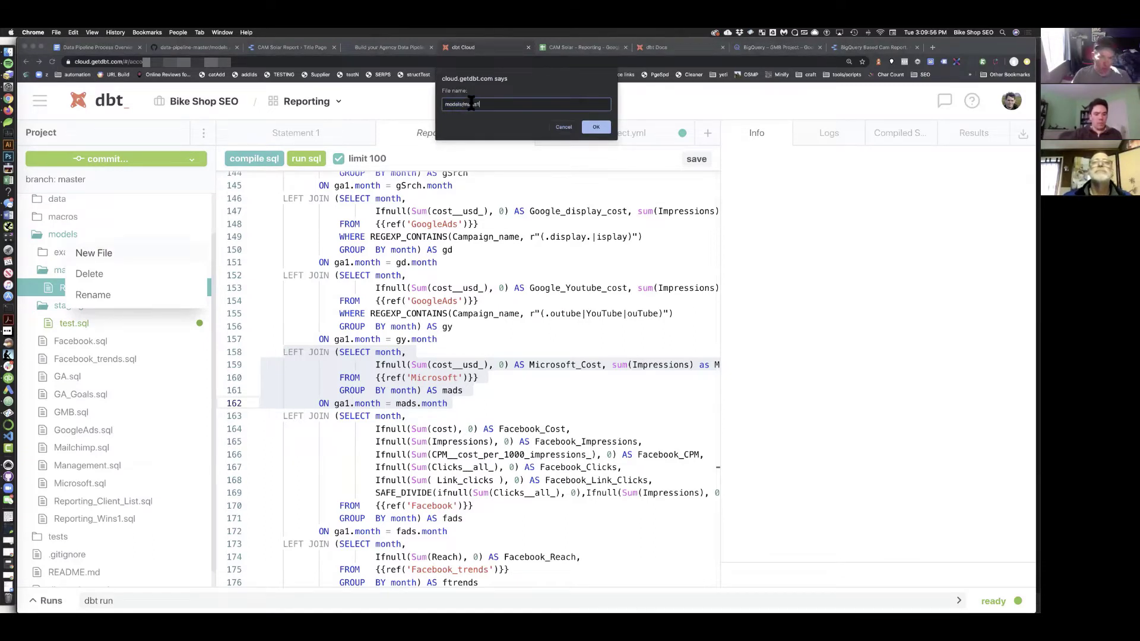
type("arts/")
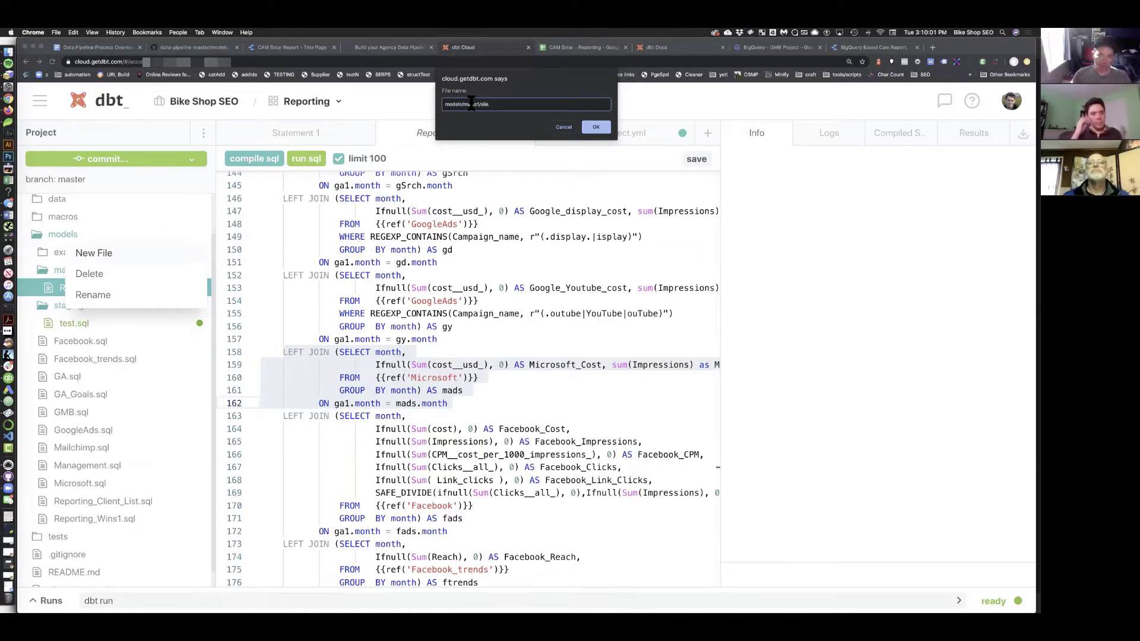
key("BackSpace")
key("BackSpace")
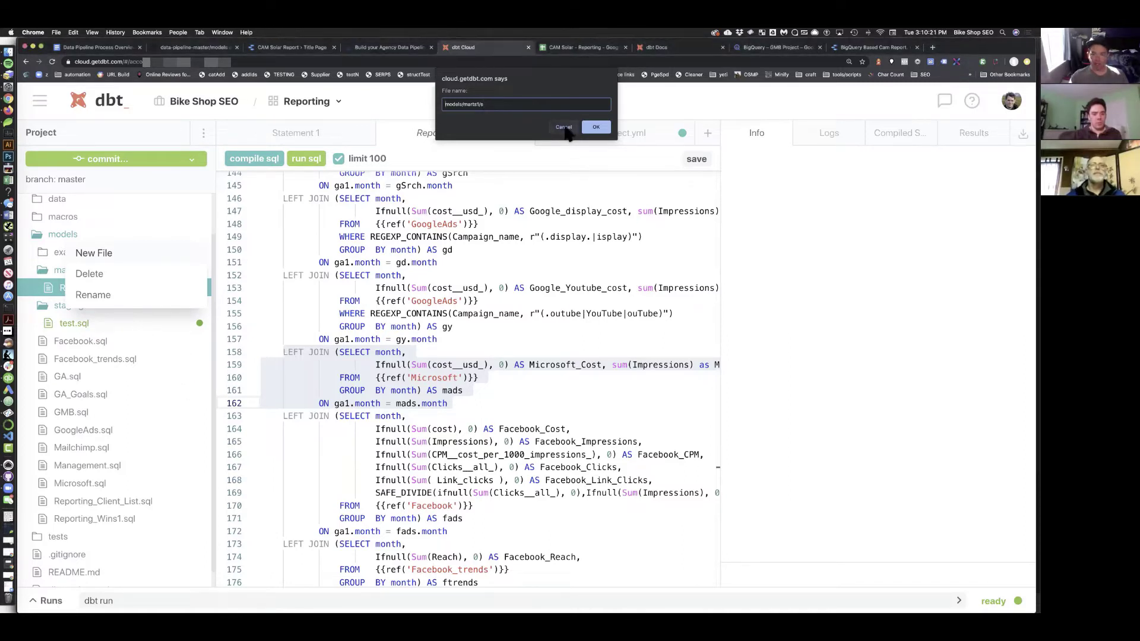
key("Return")
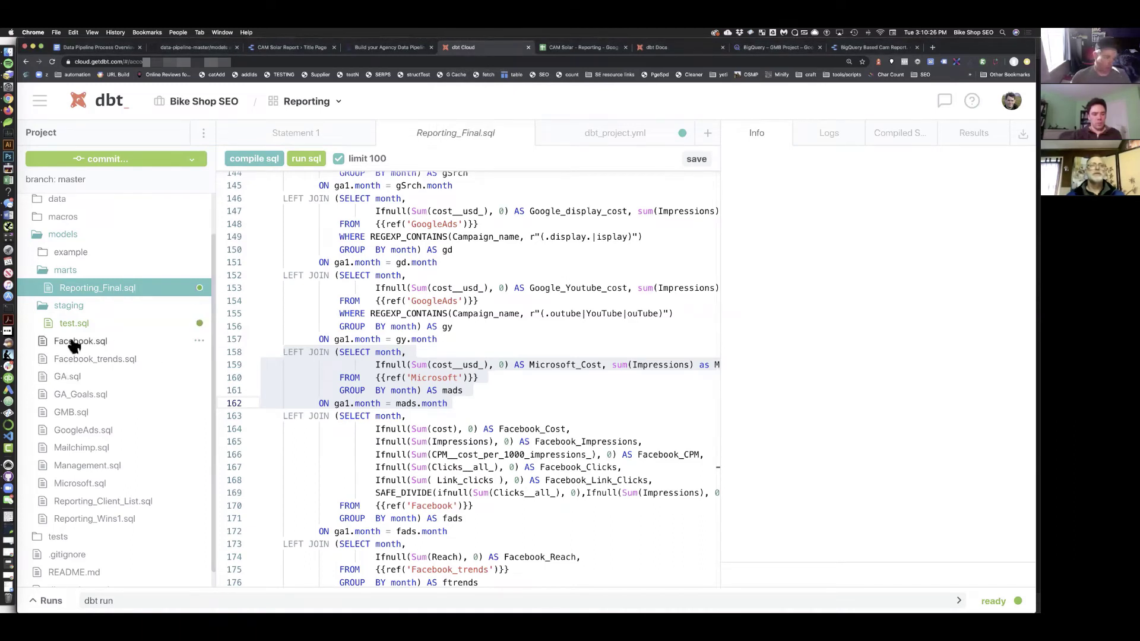
scroll(158, 404, "down", 1)
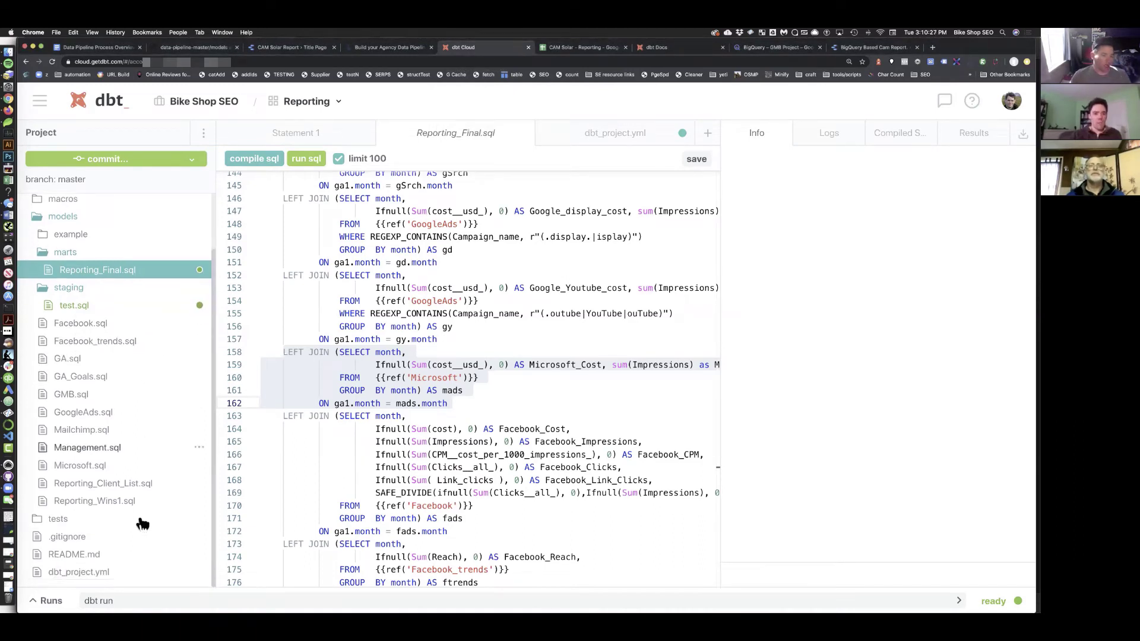
Delete the Facebook table from BigQuery's CAM_Solar dataset, confirming with its table name
scroll(149, 518, "up", 3)
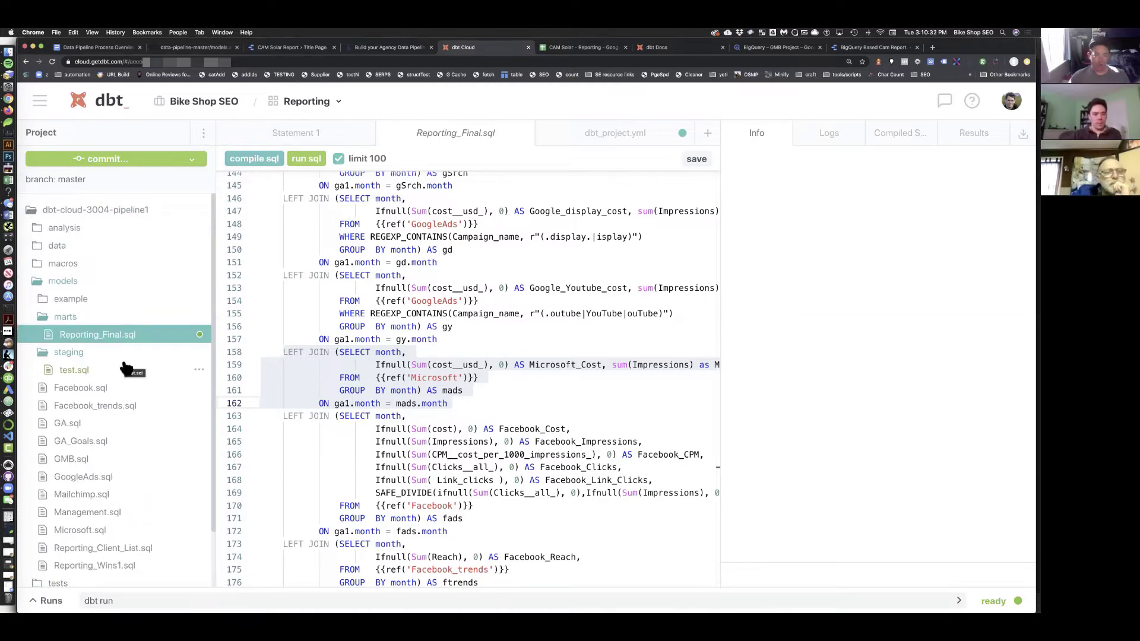
left_click(777, 49)
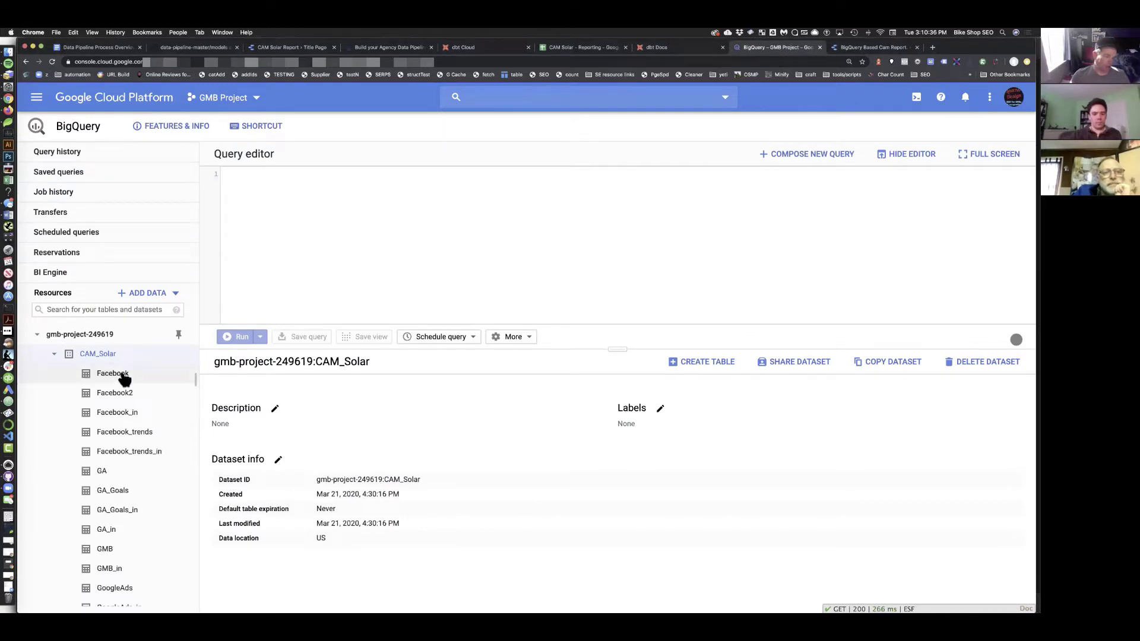
left_click(126, 374)
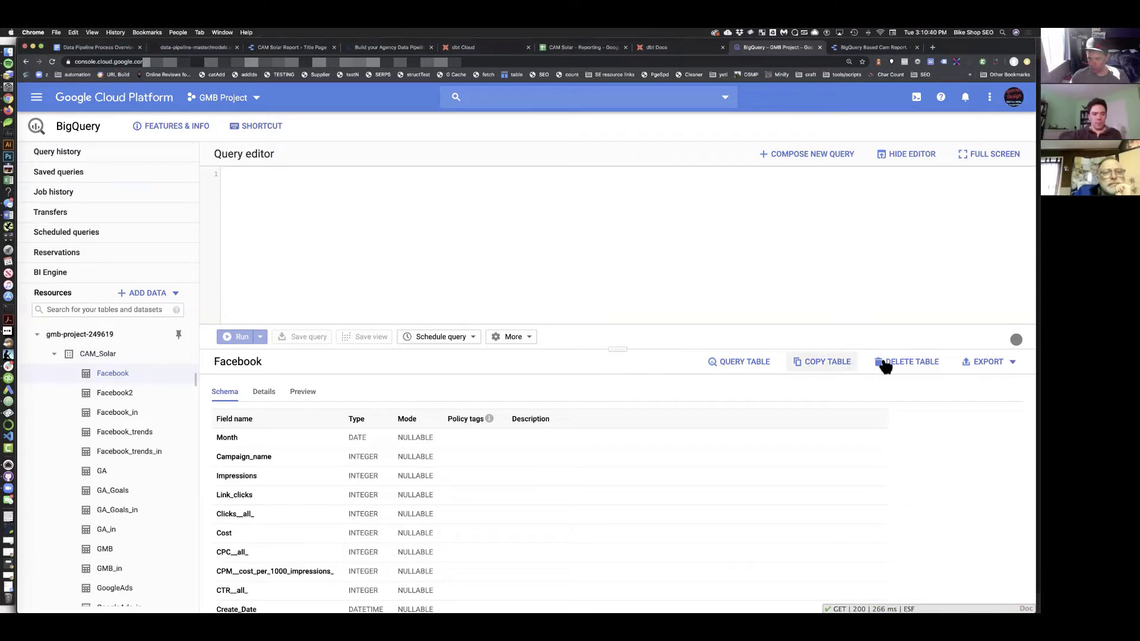
left_click(894, 368)
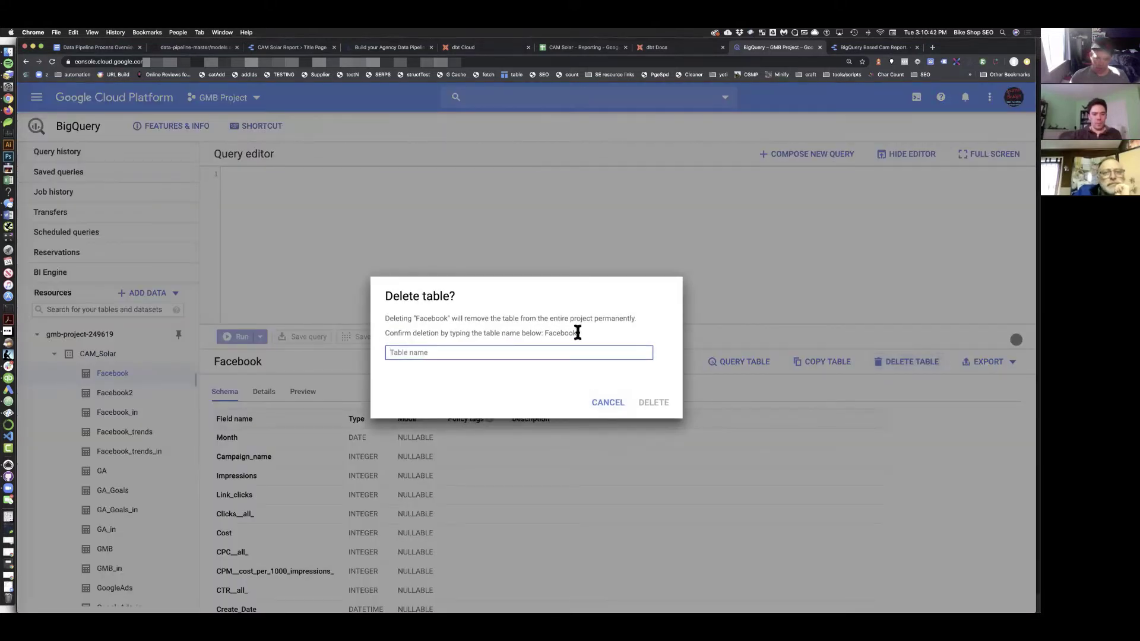
left_click_drag(577, 332, 550, 332)
key("ctrl+c")
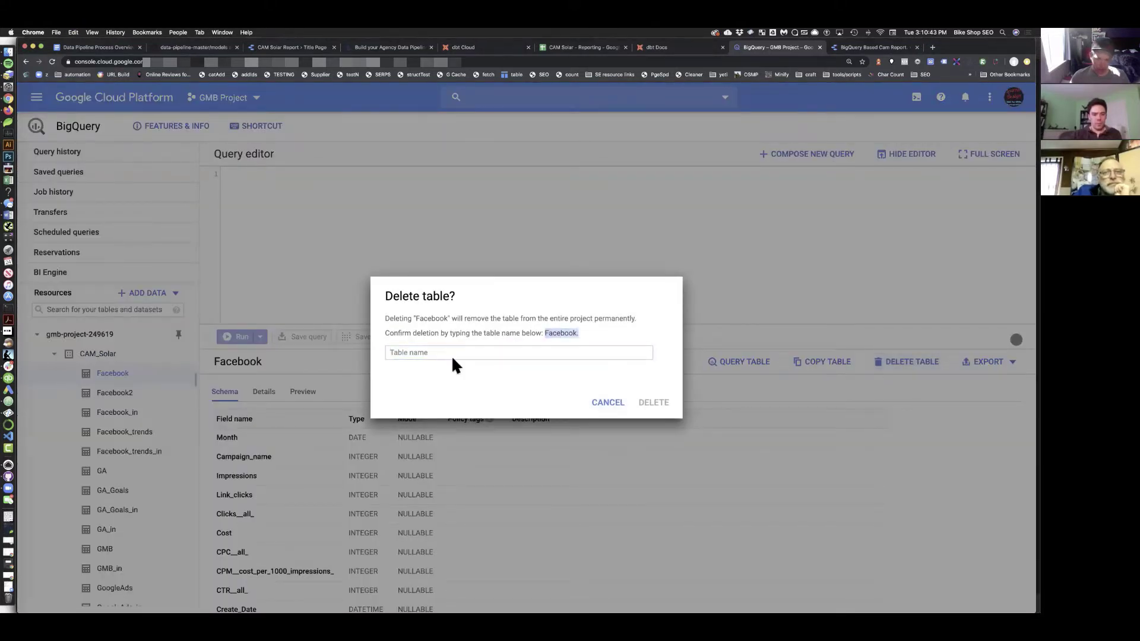
left_click(453, 353)
key("ctrl+v")
left_click(653, 404)
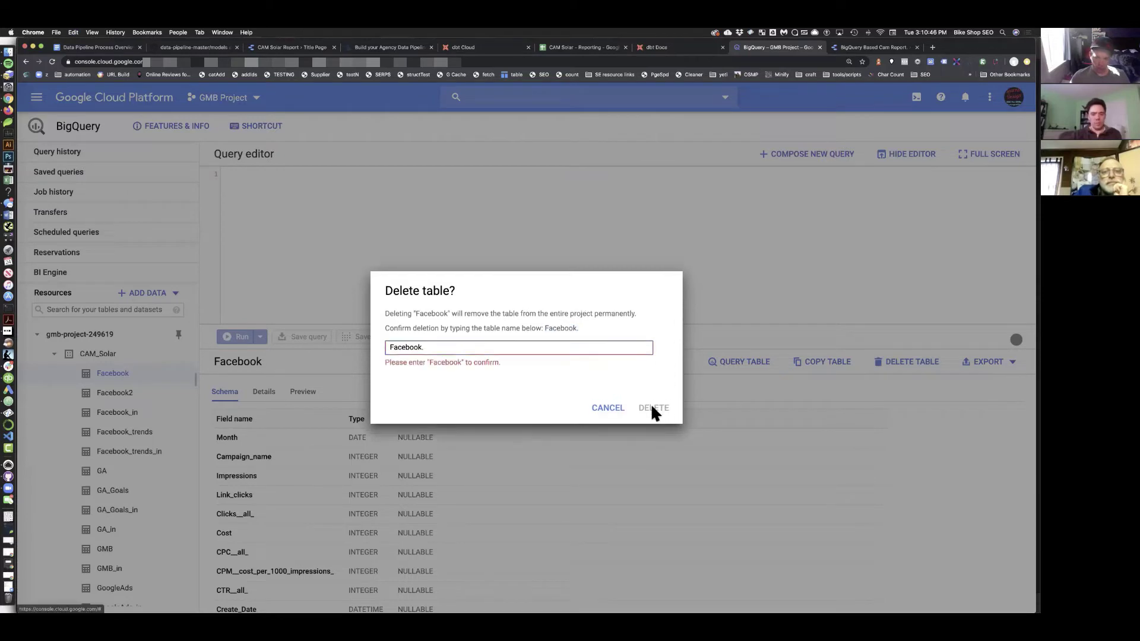
left_click(463, 353)
key("BackSpace")
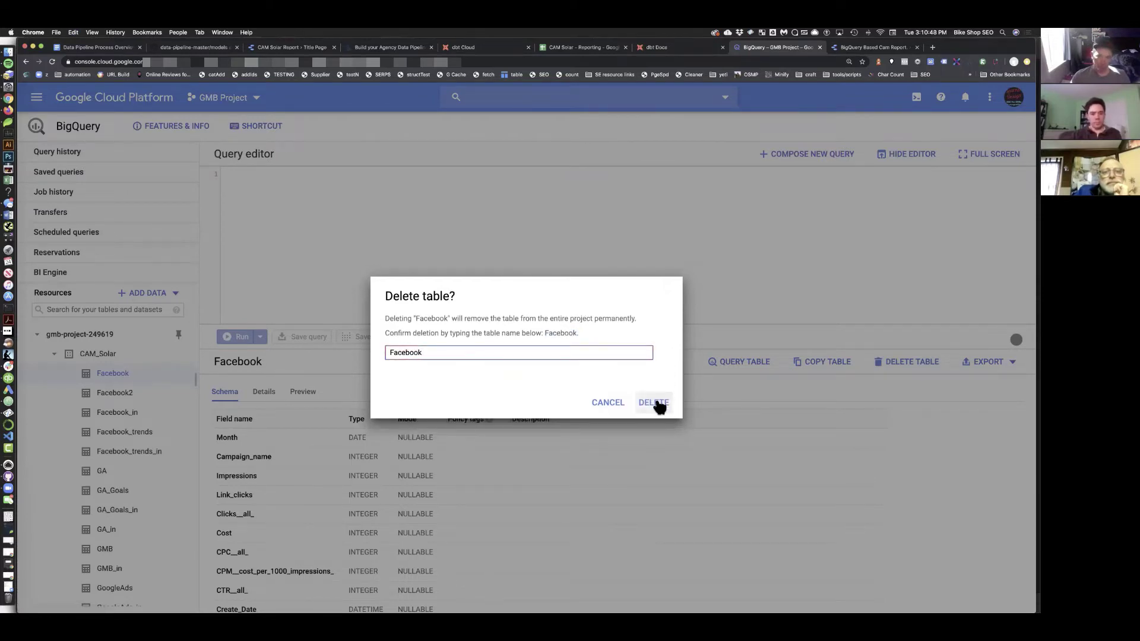
left_click(655, 403)
Delete the GA and GMB tables from CAM_Solar, then return to dbt Cloud
left_click(104, 453)
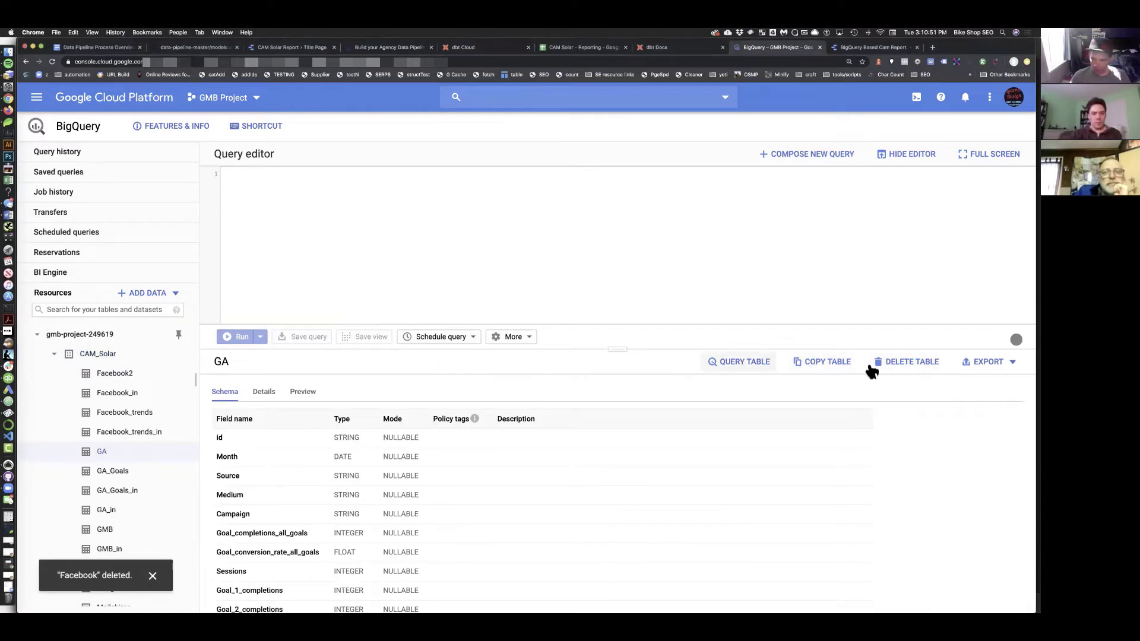
left_click(898, 362)
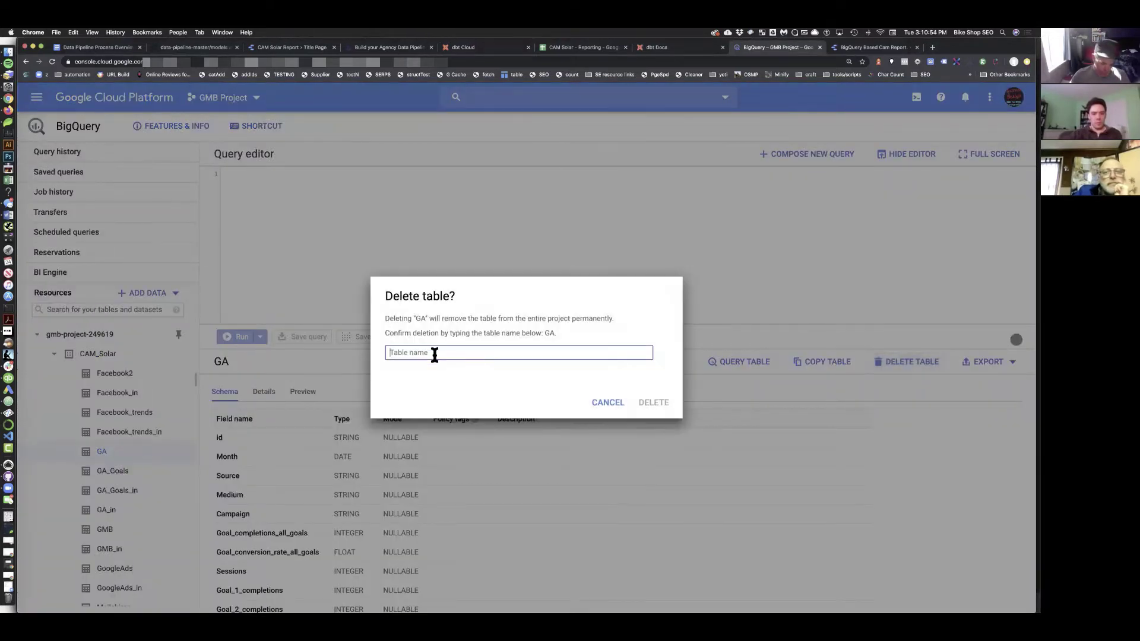
type("GA")
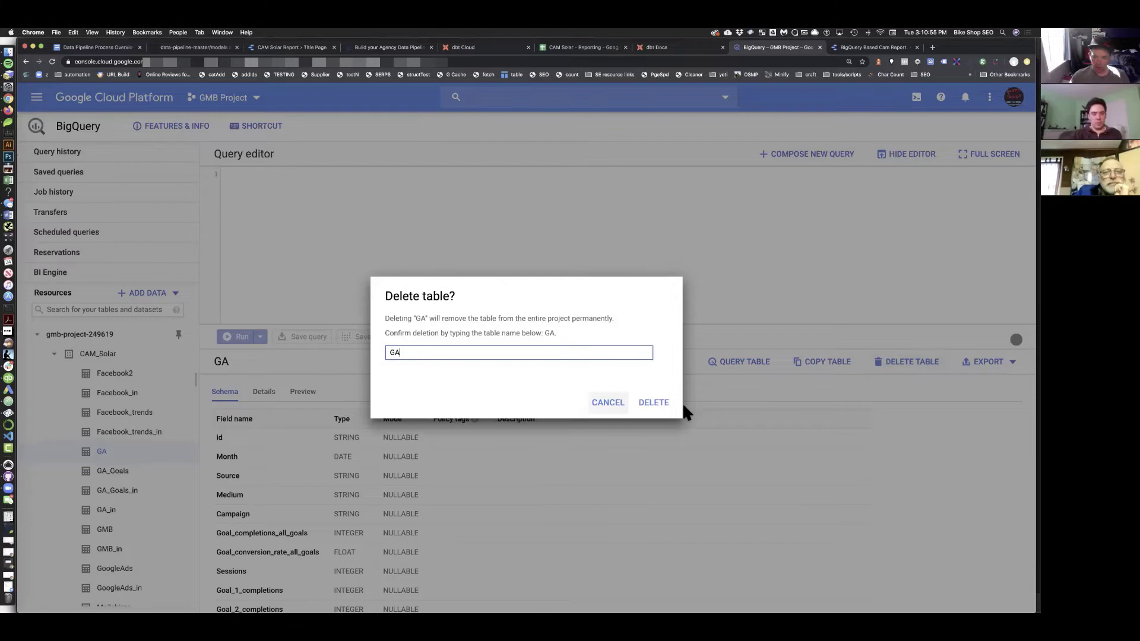
left_click(651, 402)
left_click(105, 511)
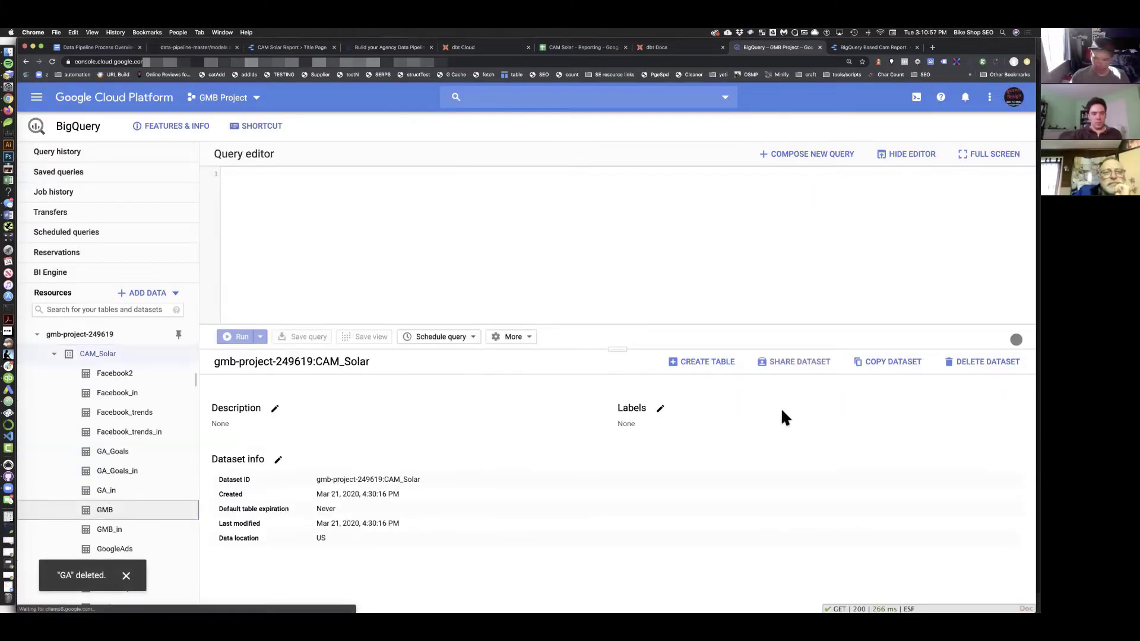
left_click(905, 363)
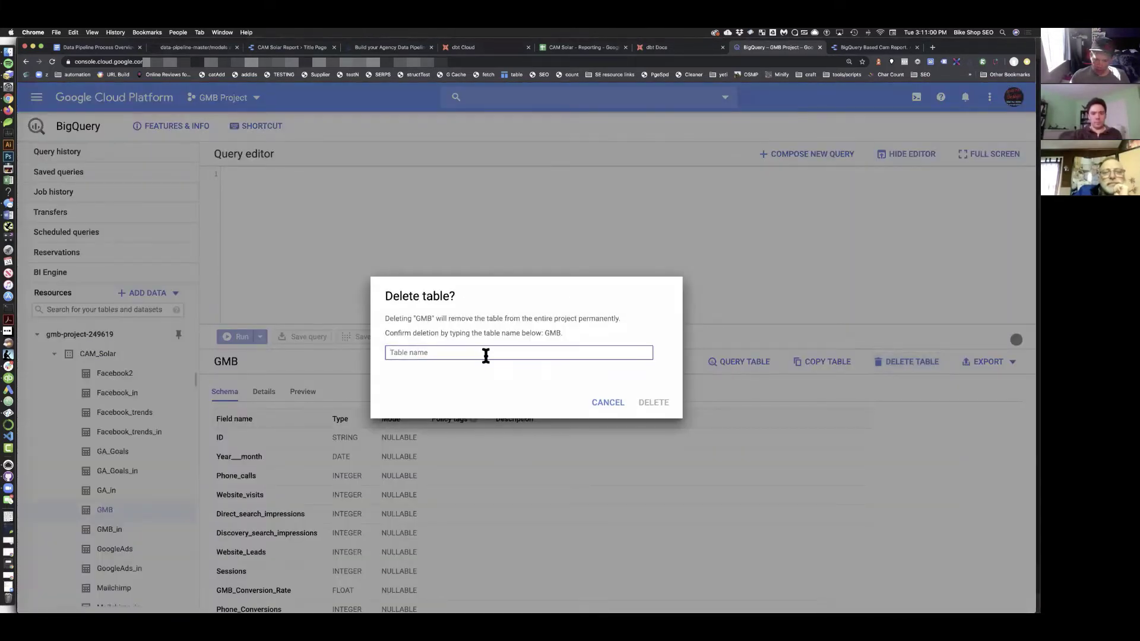
type("GM")
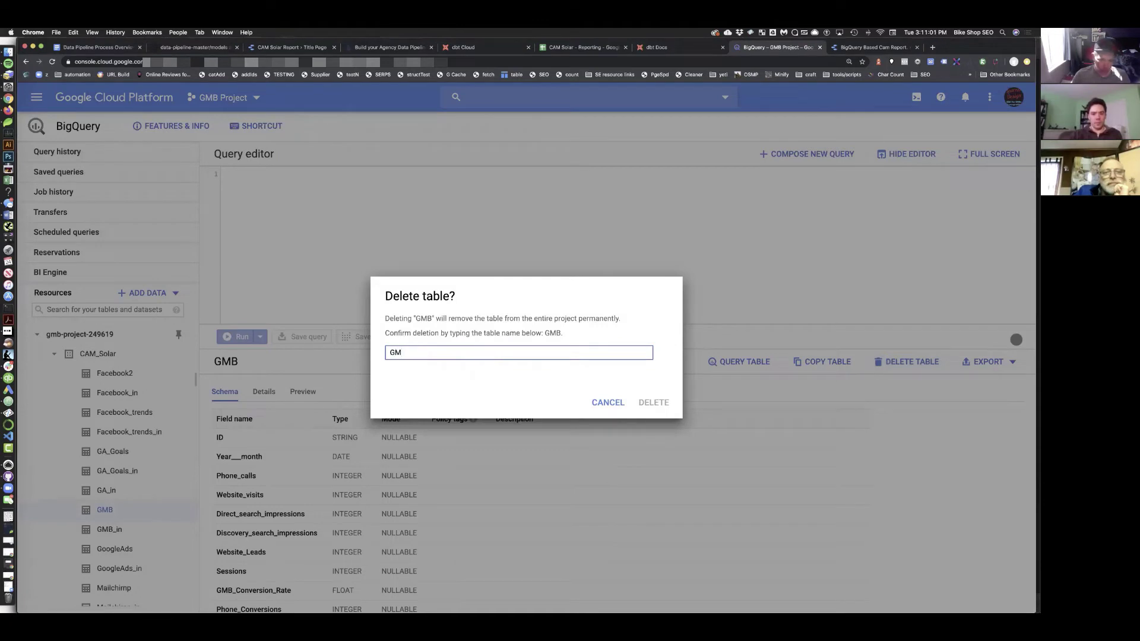
type("B")
left_click(655, 402)
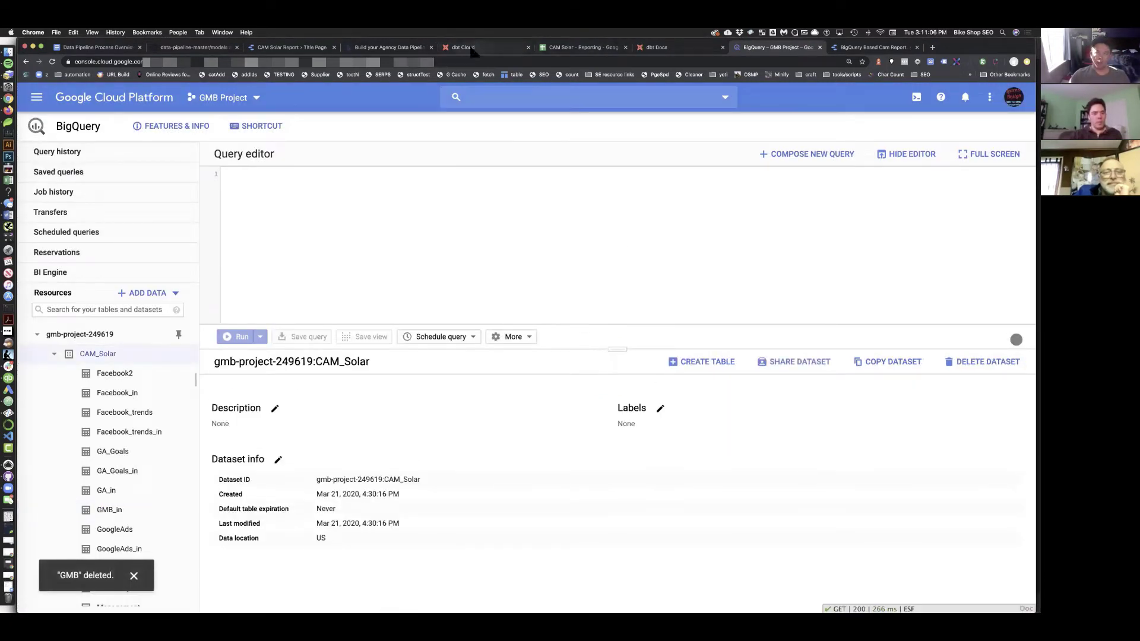
left_click(472, 50)
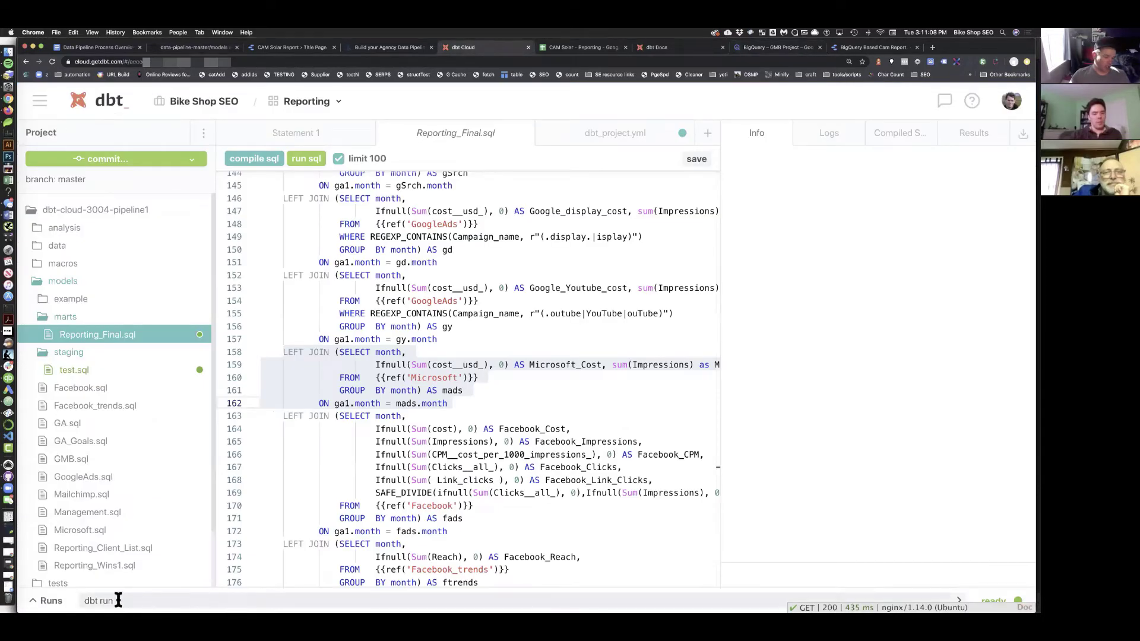
left_click(98, 601)
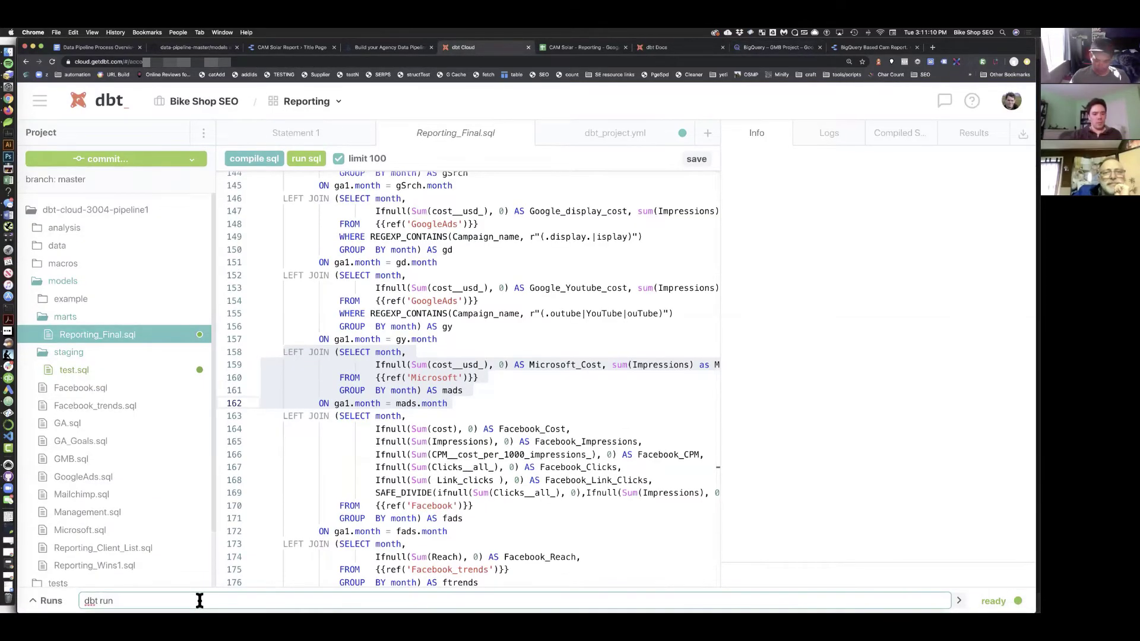
type("-")
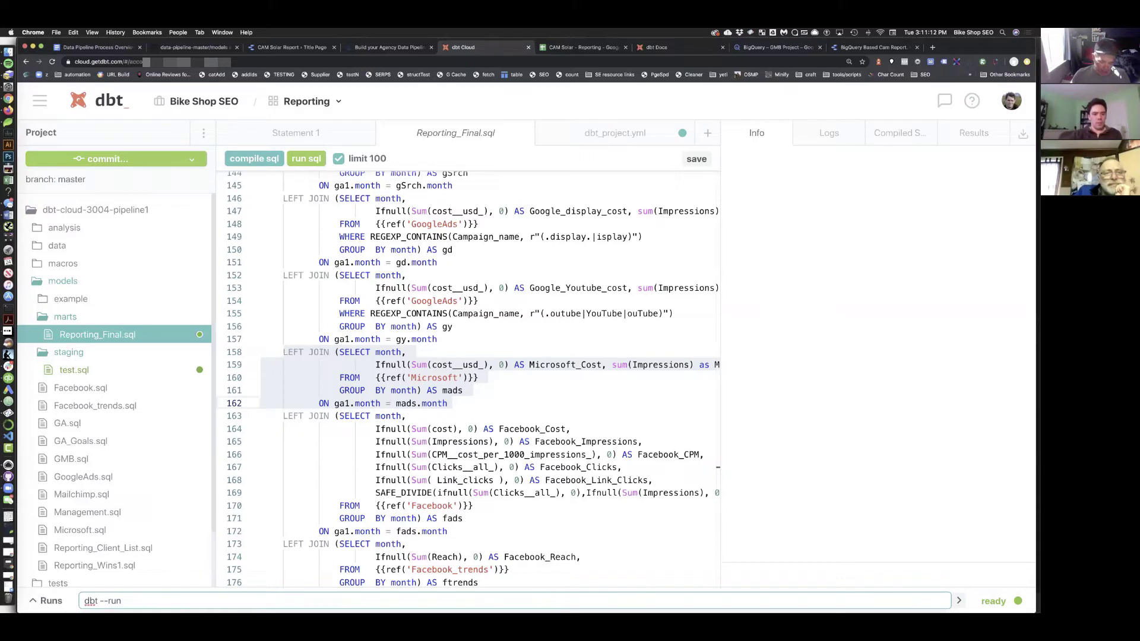
type("-models")
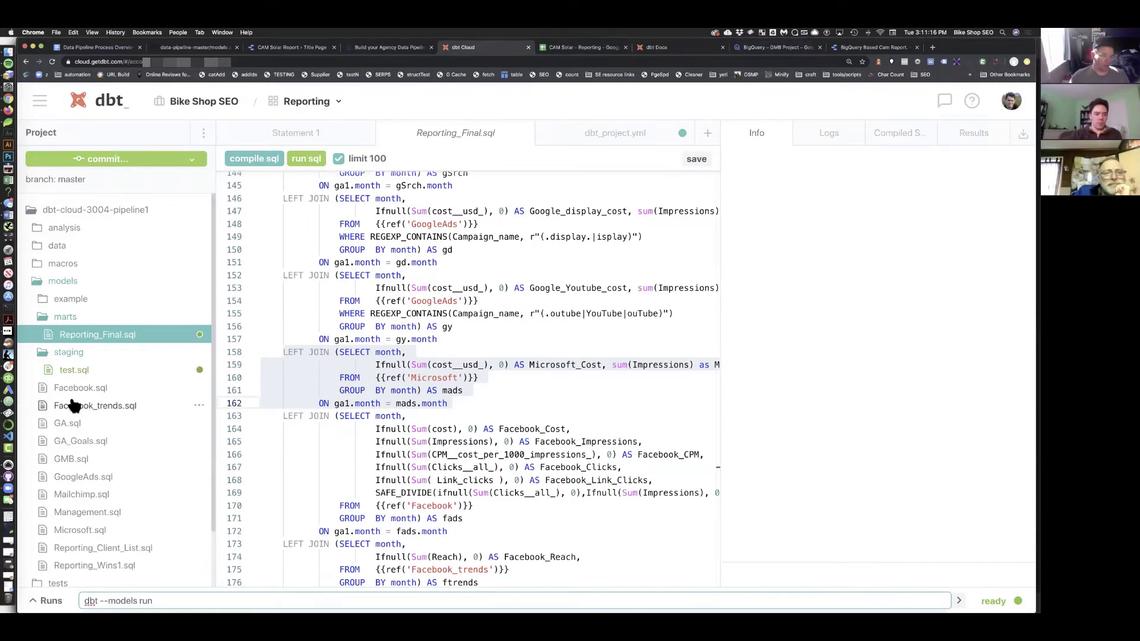
double_click(146, 601)
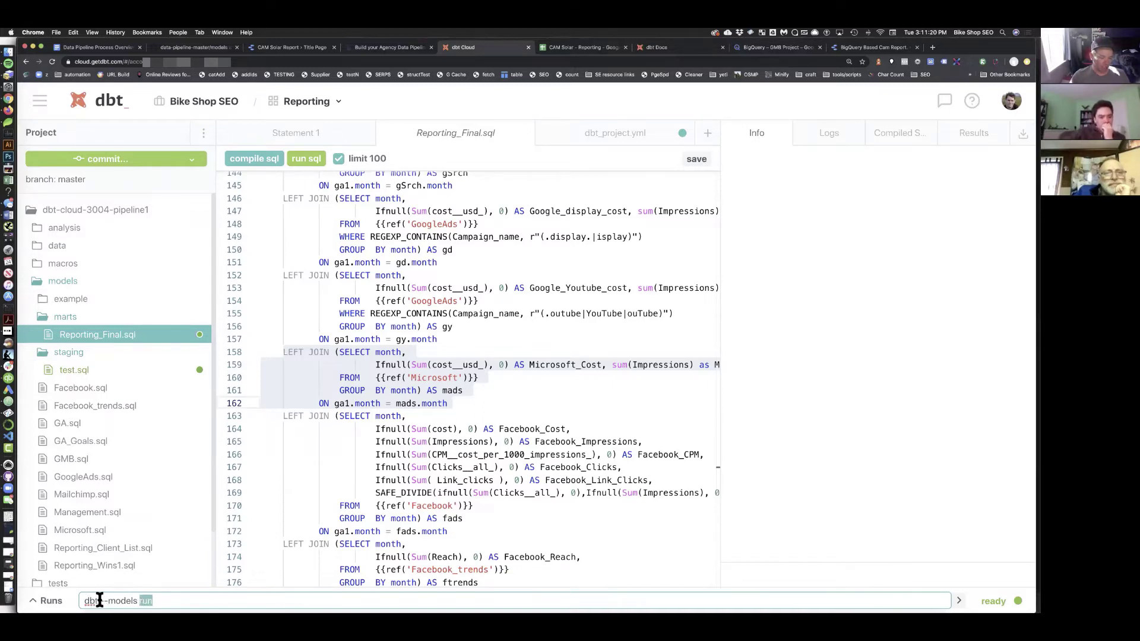
left_click_drag(100, 601, 130, 600)
left_click(157, 601)
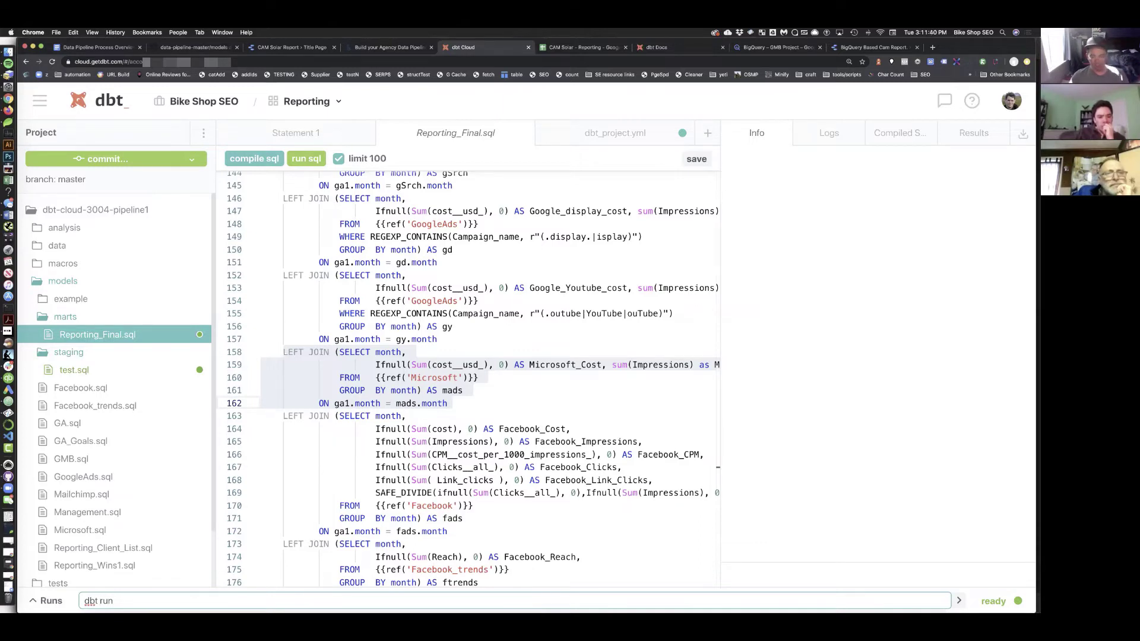
Run 'dbt run' for all 12 models and check the Facebook and Facebook_trends run logs
left_click(962, 599)
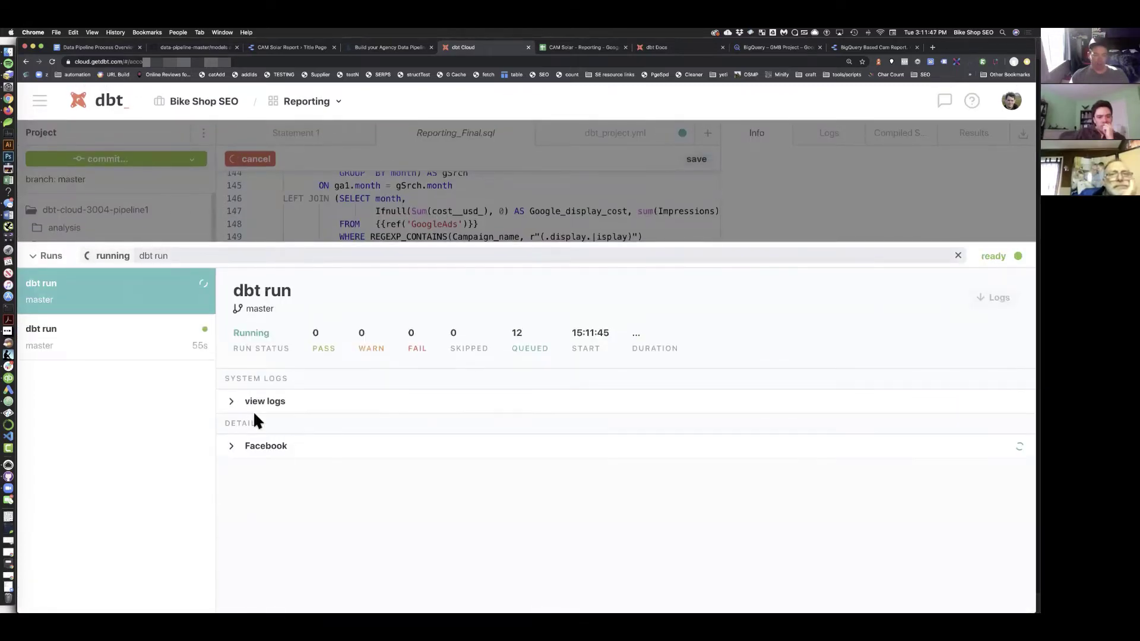
left_click(231, 448)
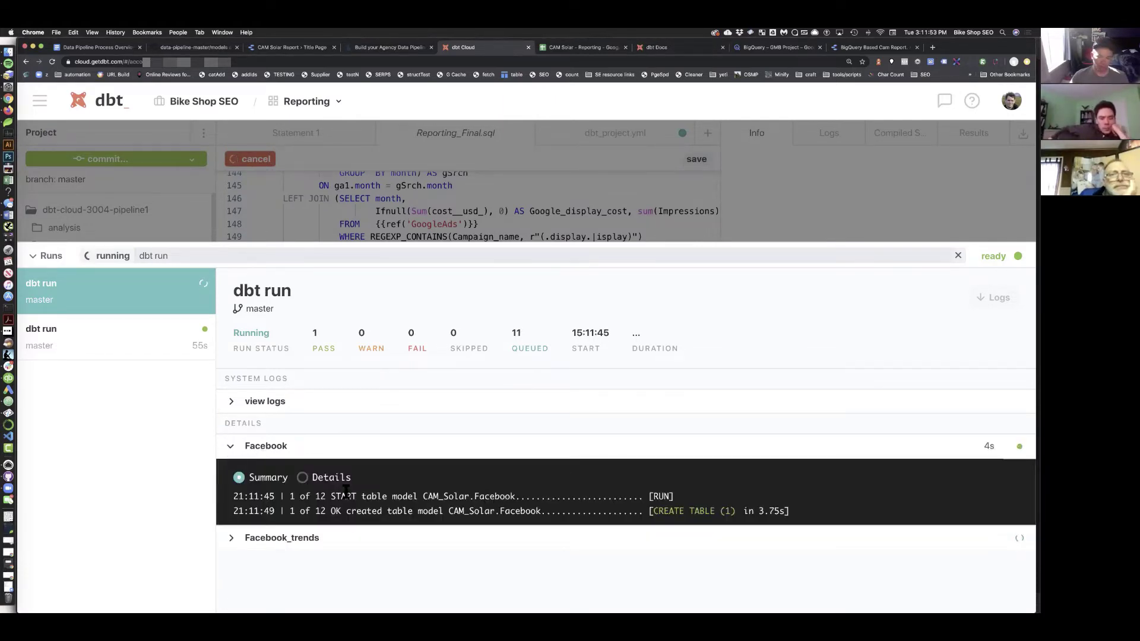
left_click(231, 539)
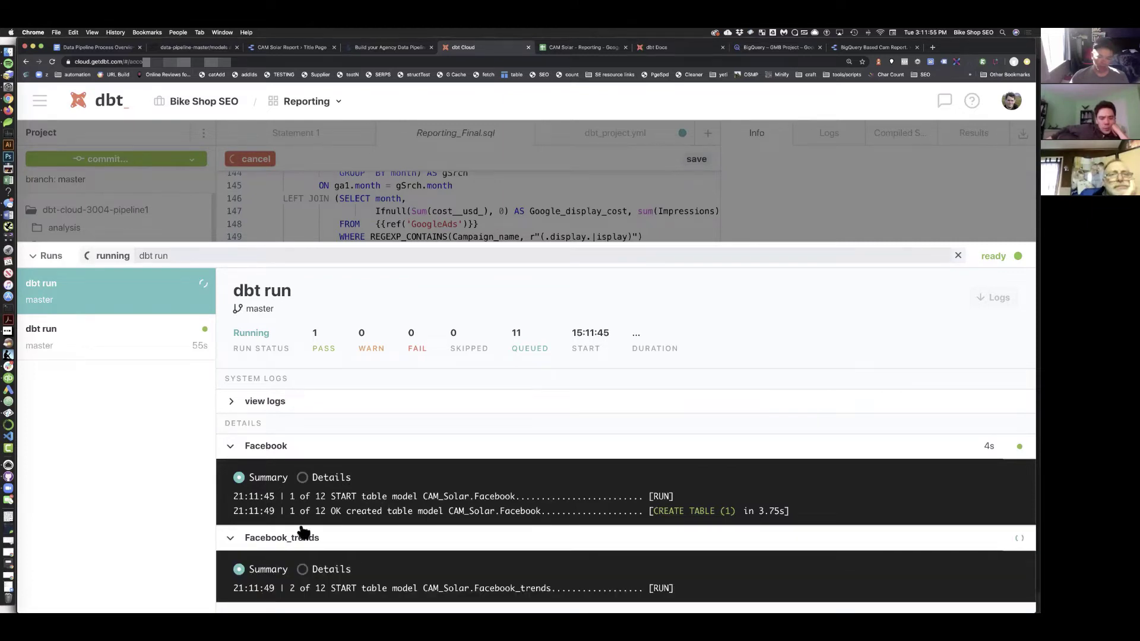
scroll(302, 532, "down", 1)
scroll(303, 532, "up", 1)
left_click(231, 447)
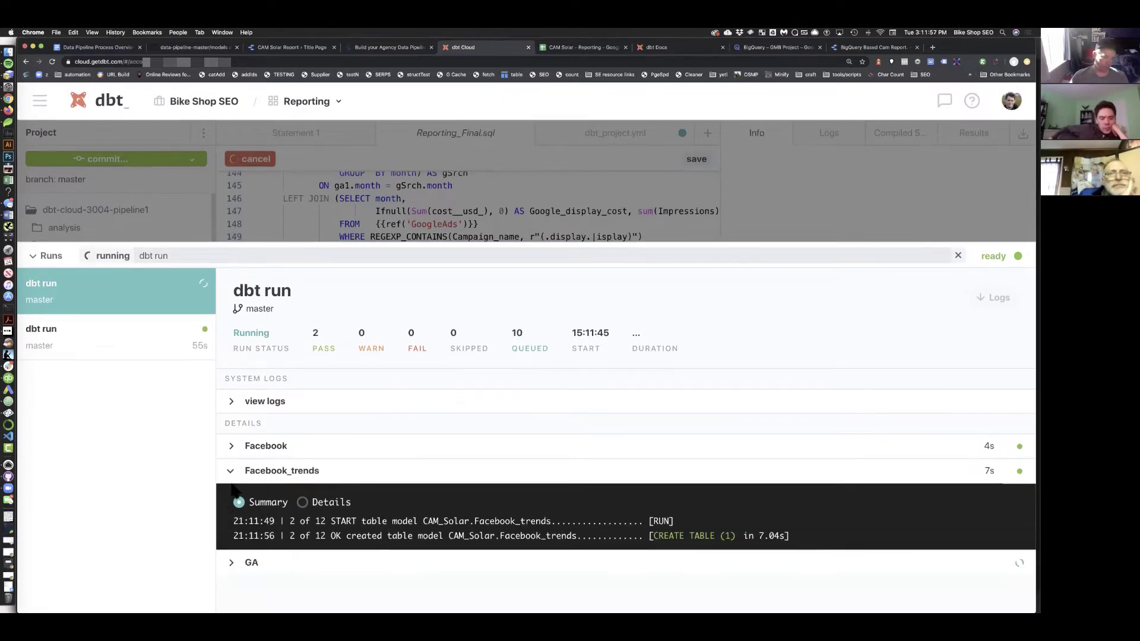
left_click(232, 471)
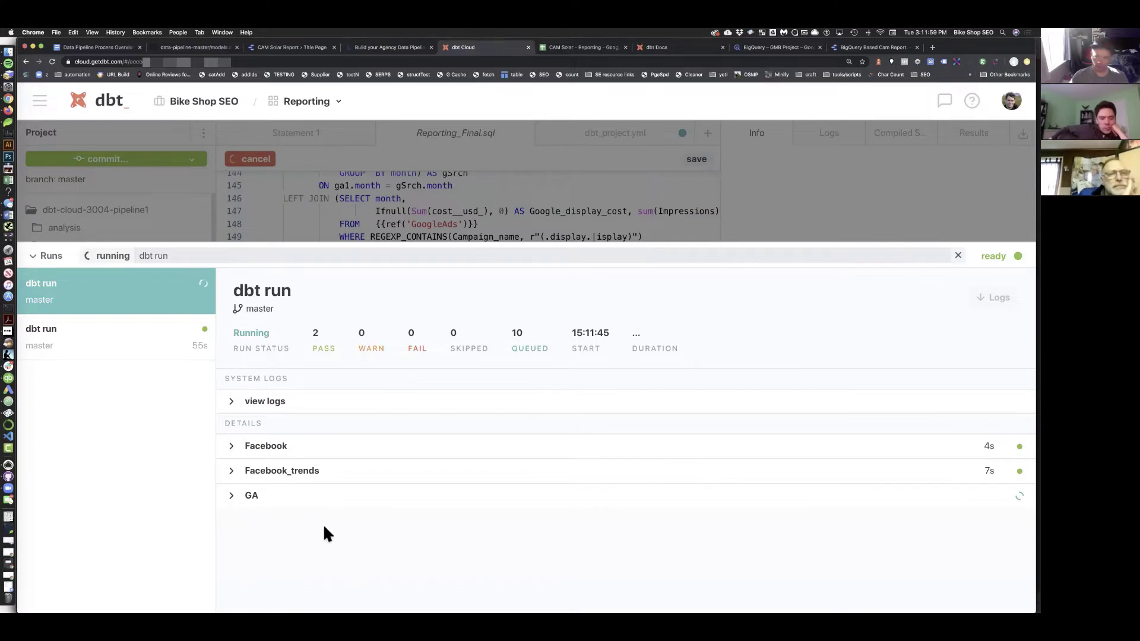
scroll(323, 523, "down", 1)
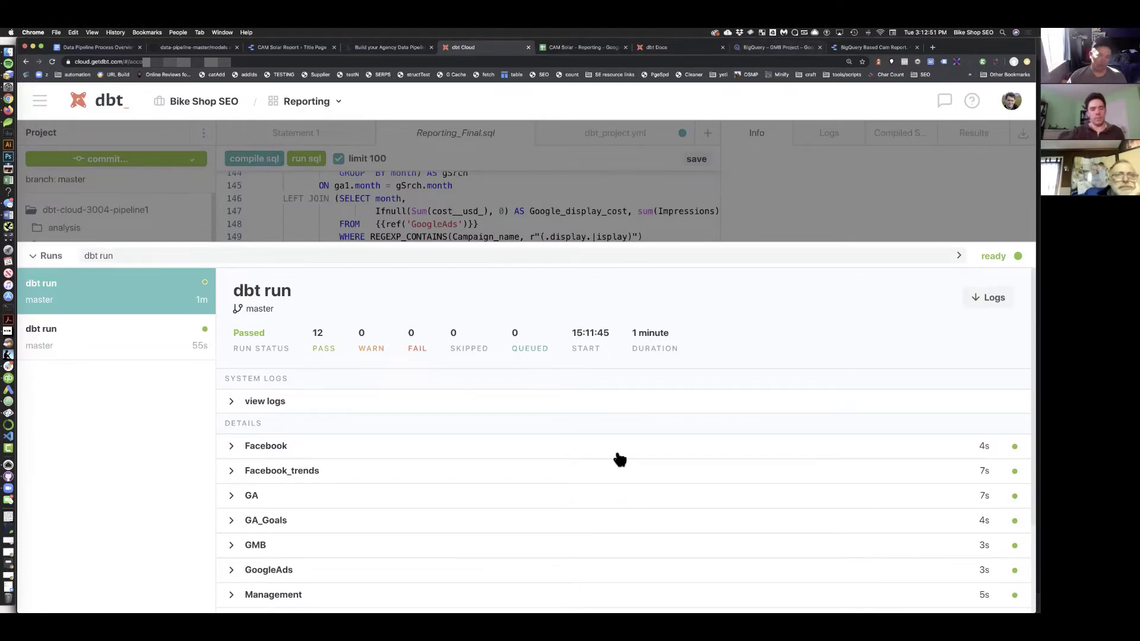
scroll(691, 470, "down", 3)
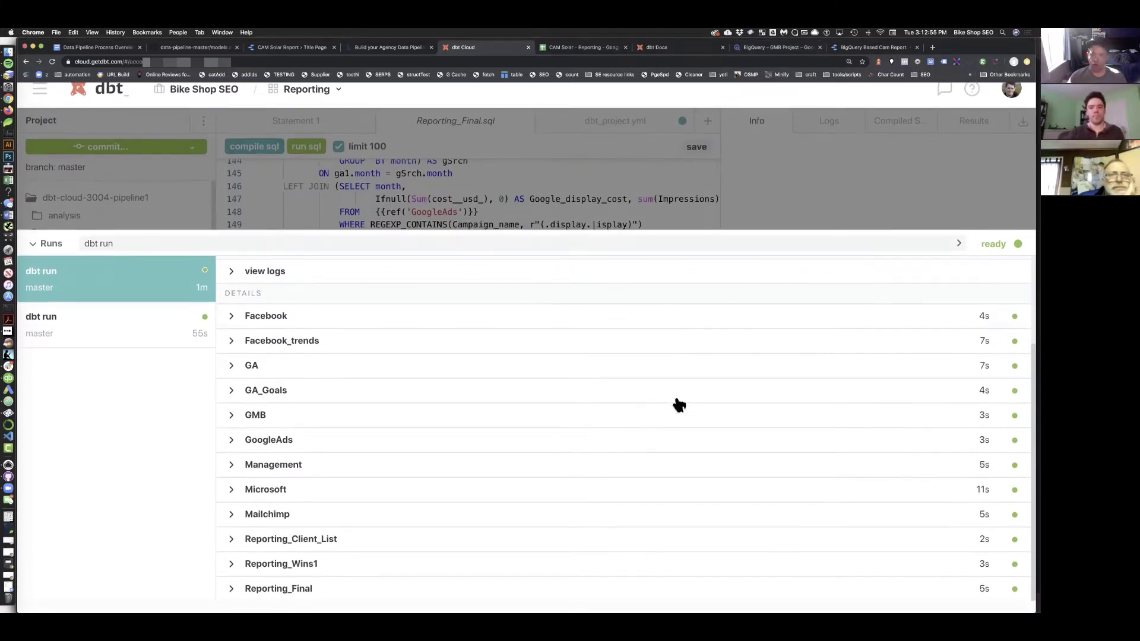
scroll(675, 402, "up", 1)
left_click(756, 48)
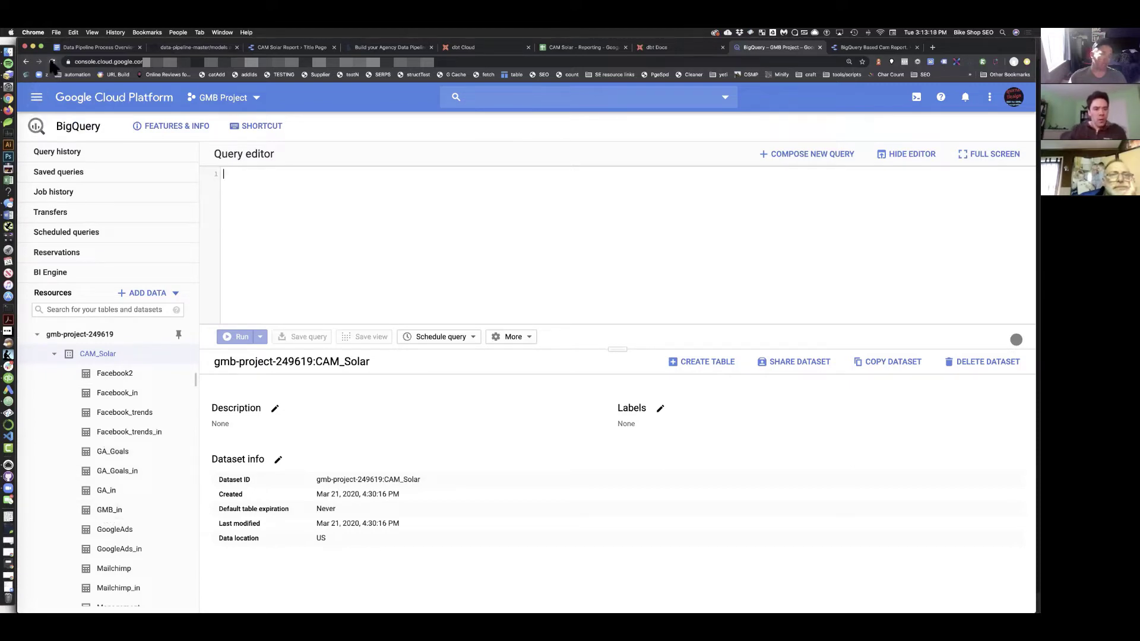
Reload BigQuery, expand CAM_Solar, and preview the rebuilt GA table's rows
left_click(53, 62)
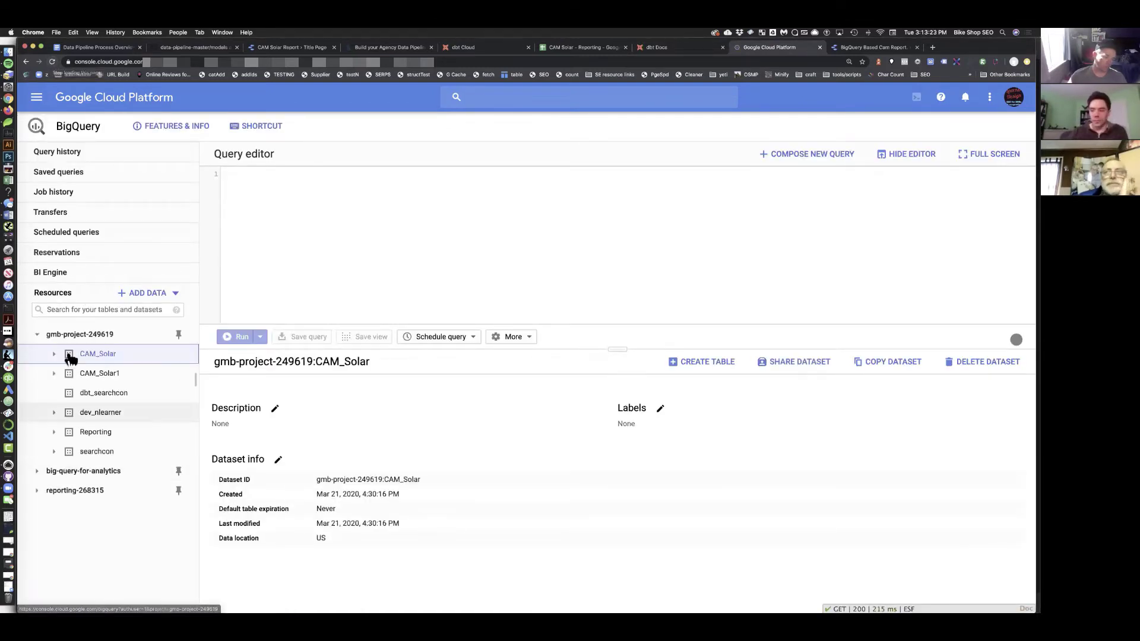
left_click(57, 354)
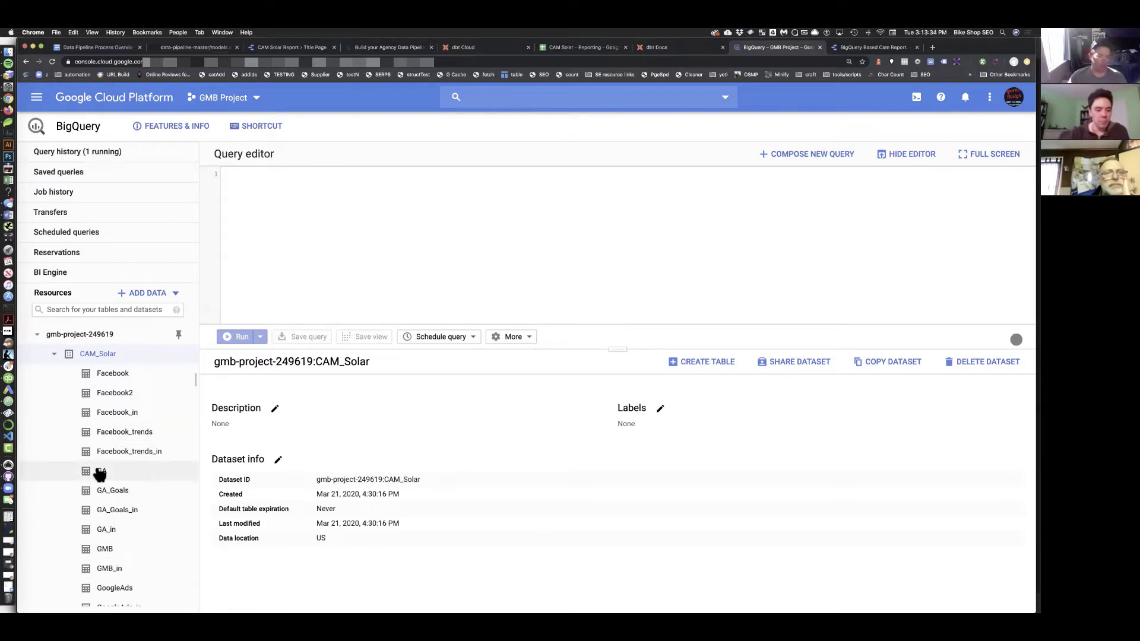
left_click(97, 472)
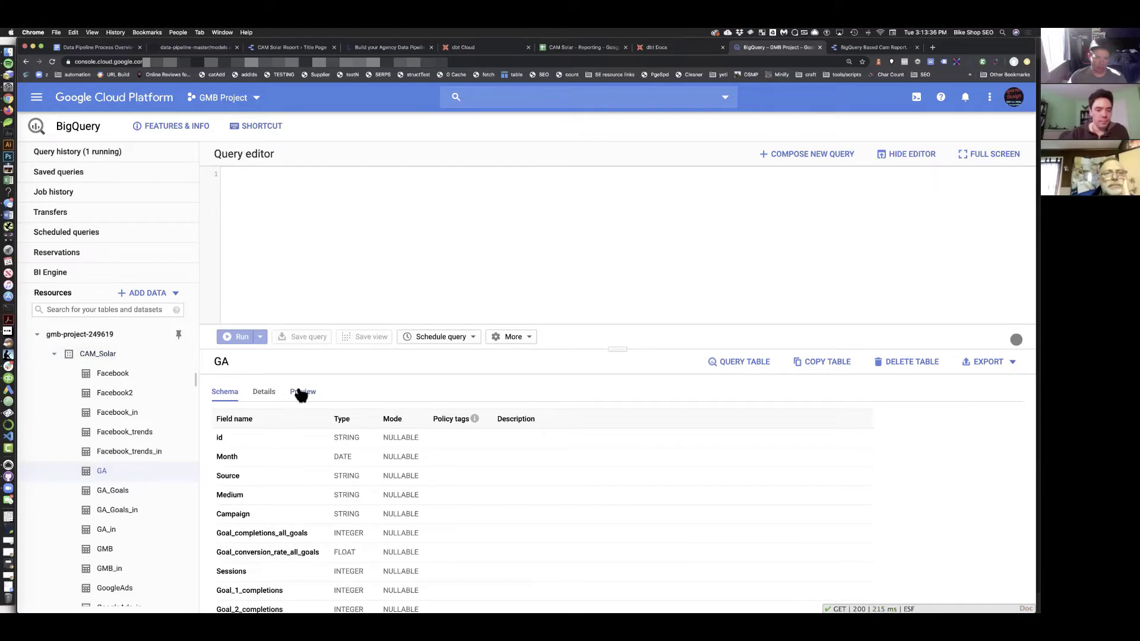
left_click(302, 392)
scroll(517, 475, "down", 3)
scroll(518, 475, "down", 15)
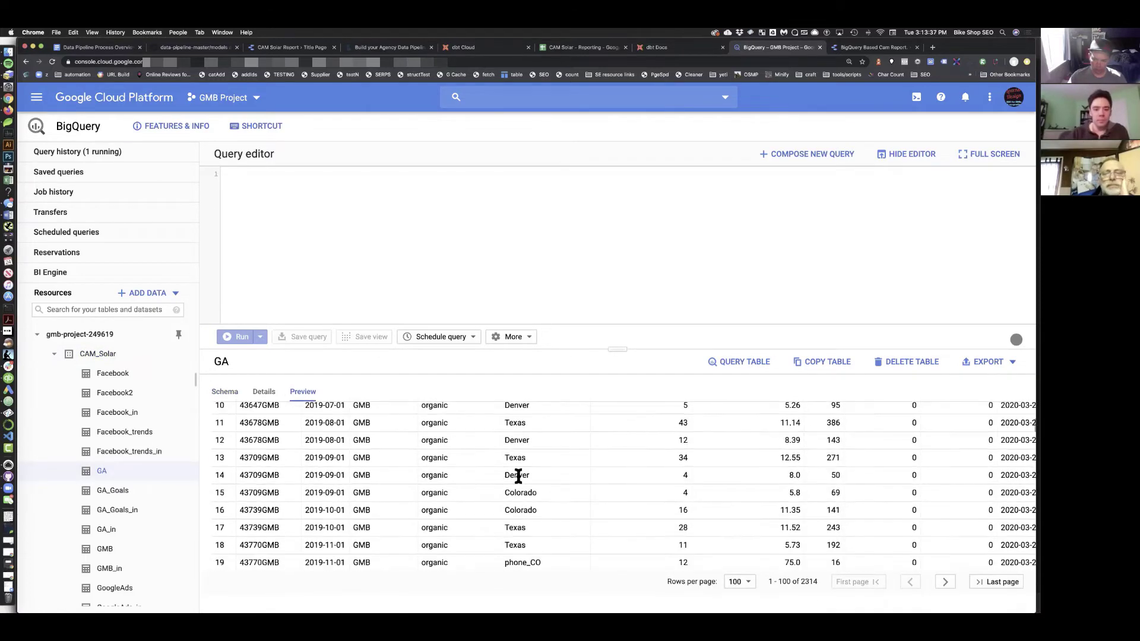
scroll(518, 475, "down", 9)
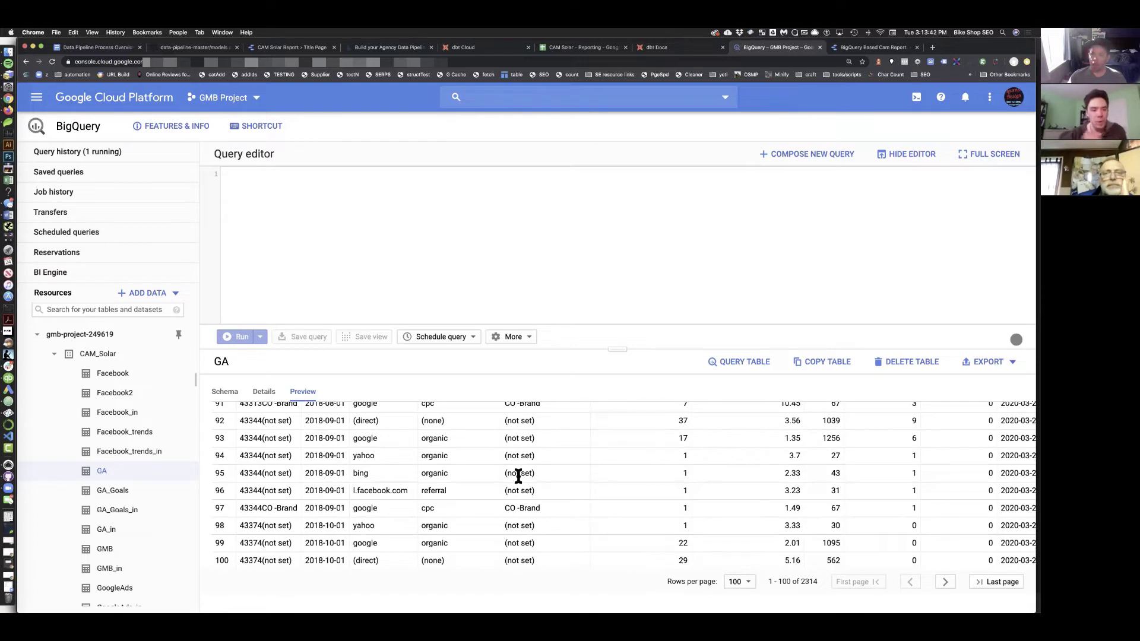
scroll(518, 475, "up", 1)
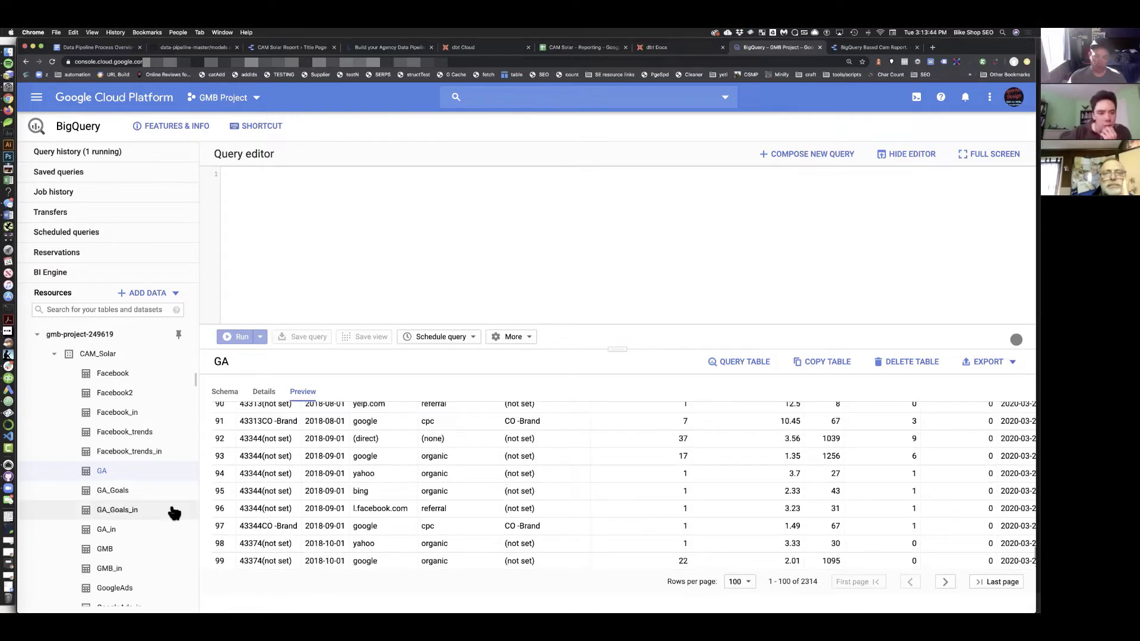
left_click(851, 49)
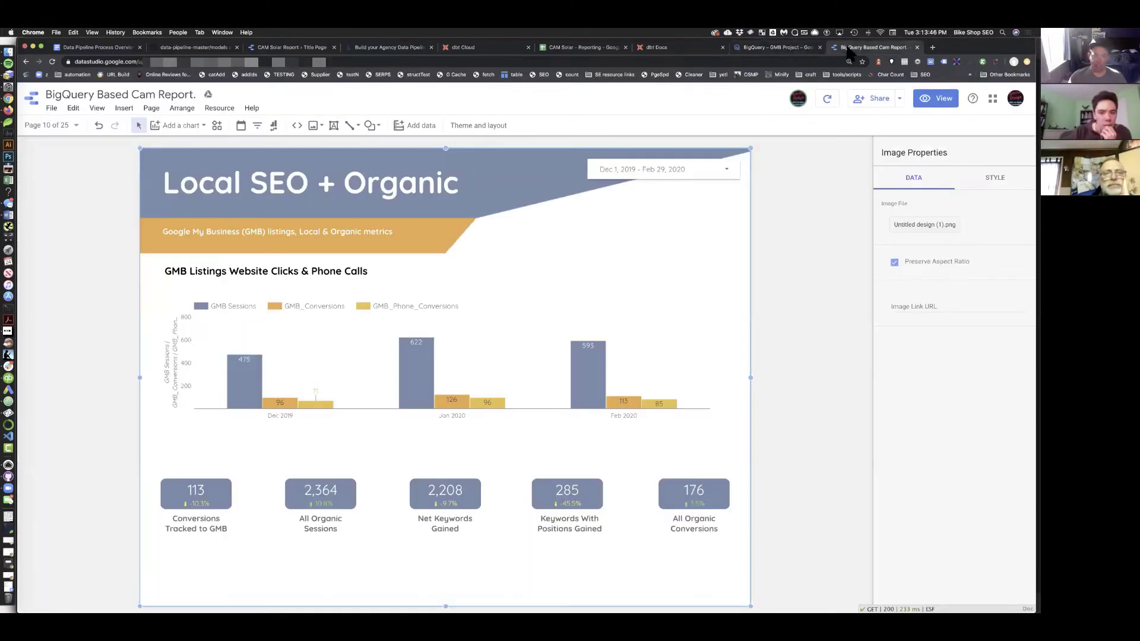
left_click(327, 368)
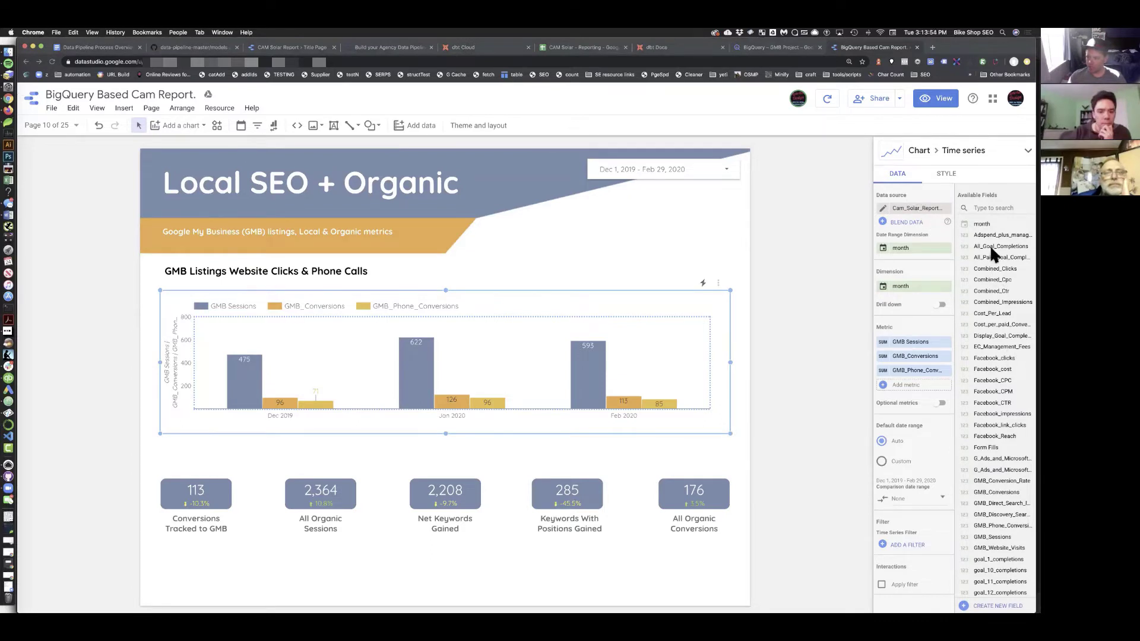
scroll(988, 244, "down", 3)
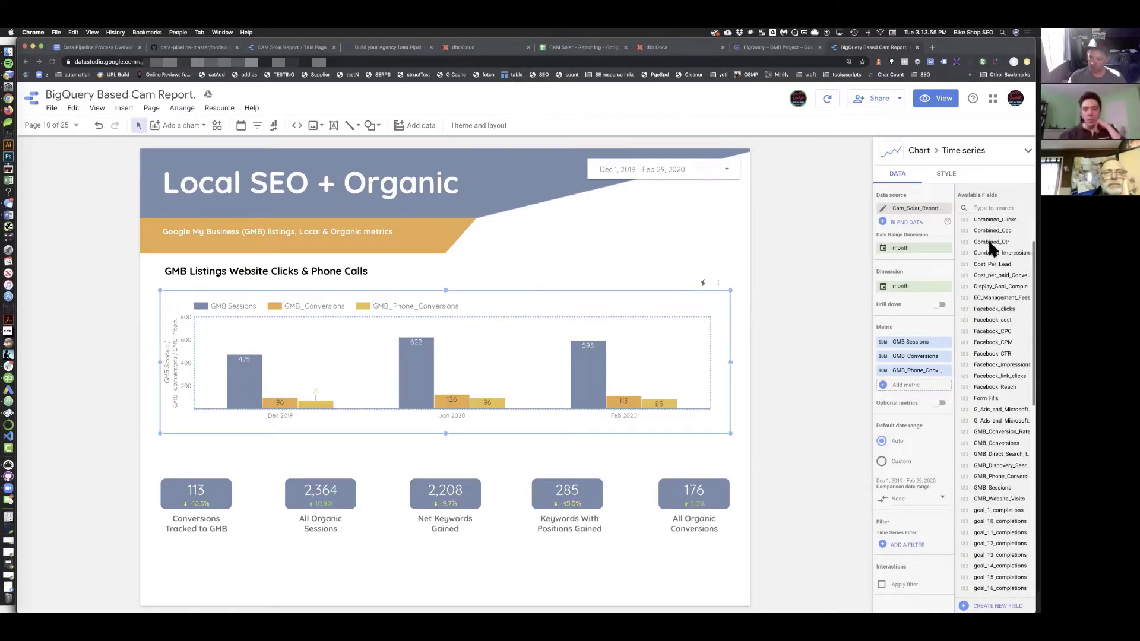
scroll(986, 239, "down", 3)
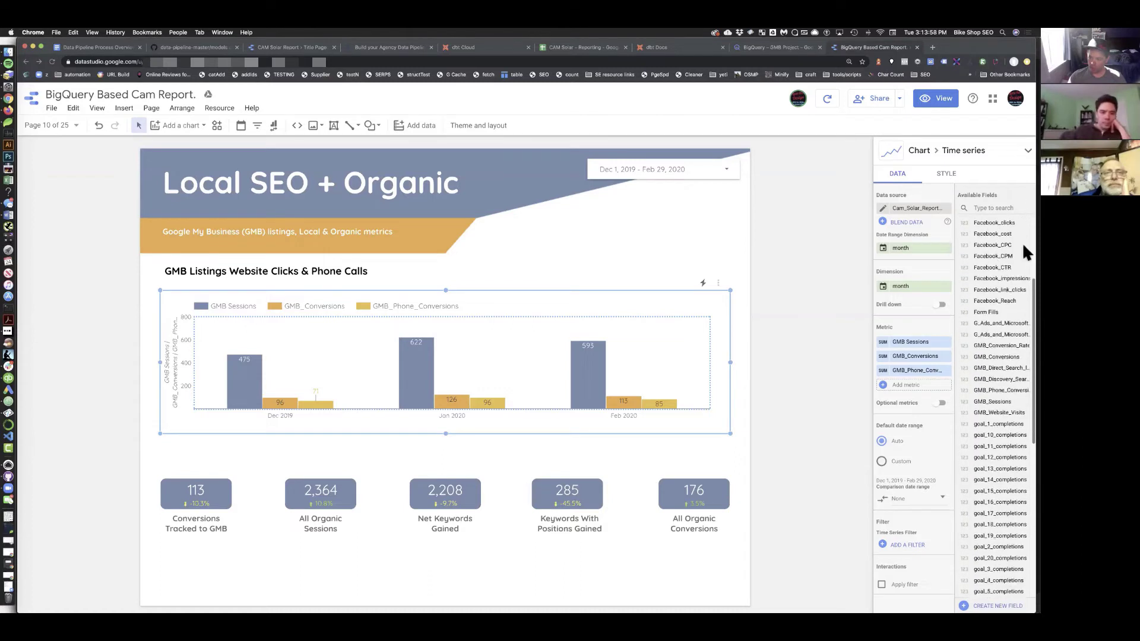
scroll(997, 258, "up", 6)
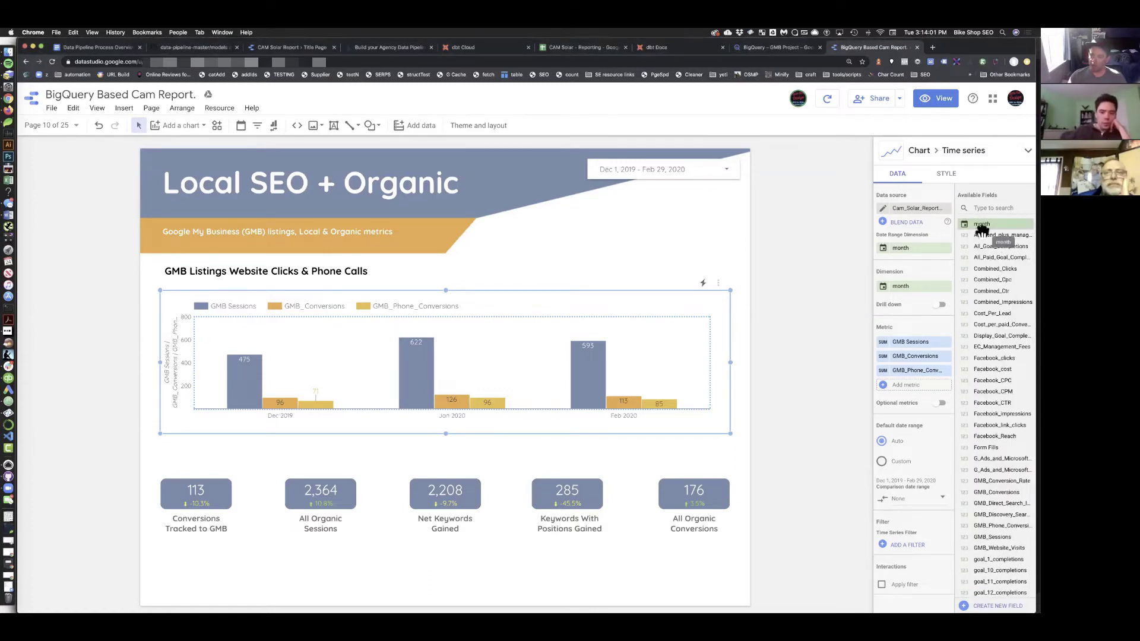
left_click_drag(986, 244, 977, 236)
left_click_drag(977, 236, 995, 247)
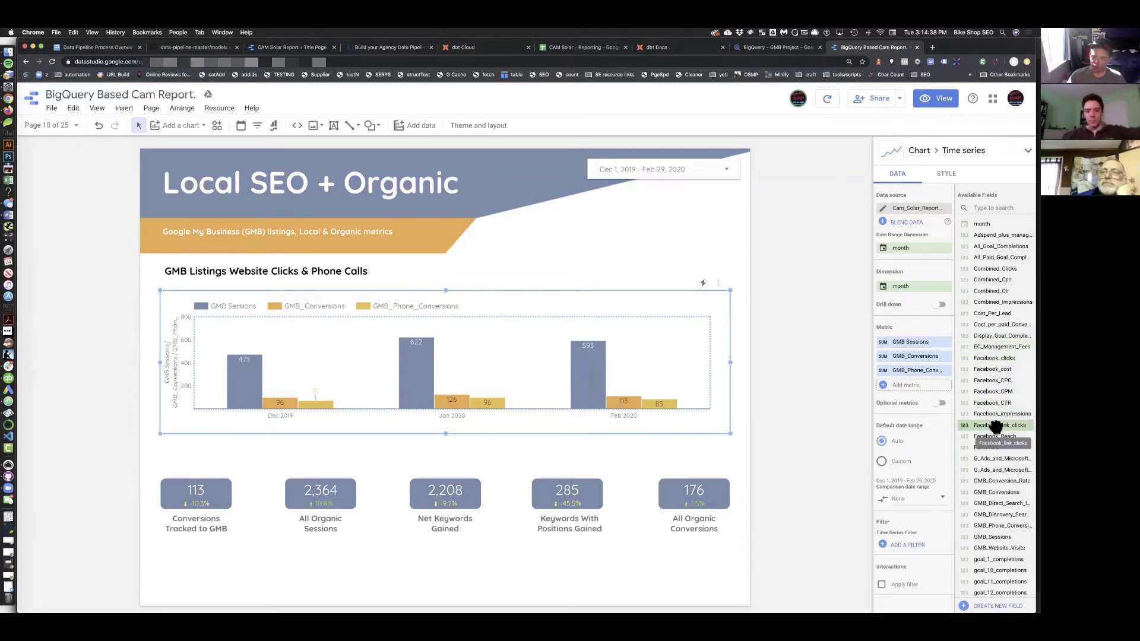
scroll(1003, 439, "down", 5)
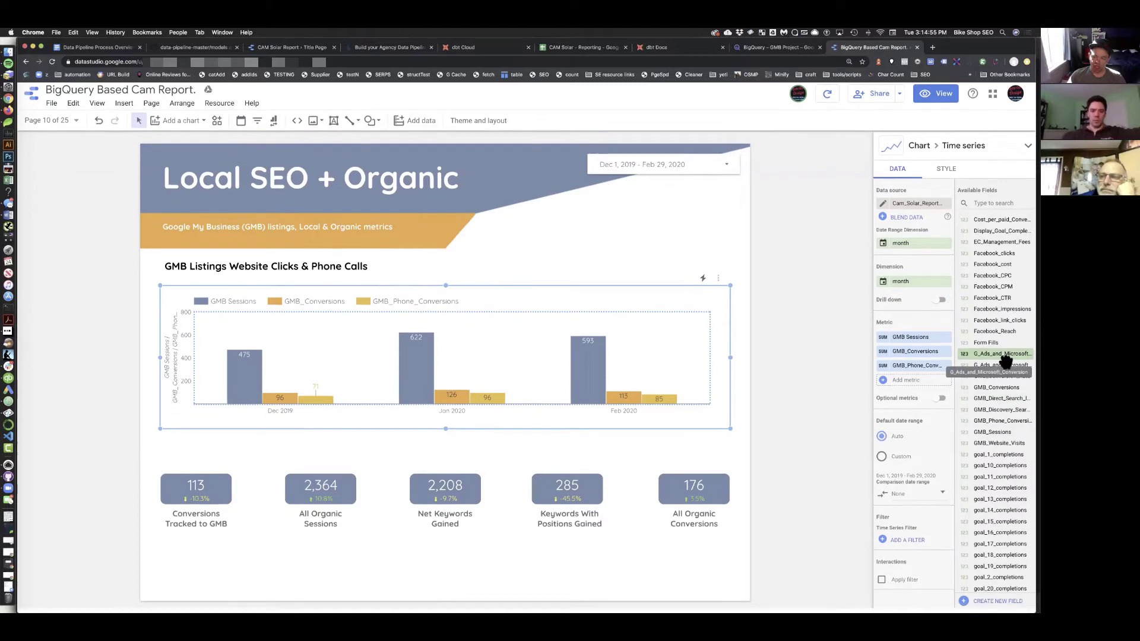
scroll(1003, 378, "up", 1)
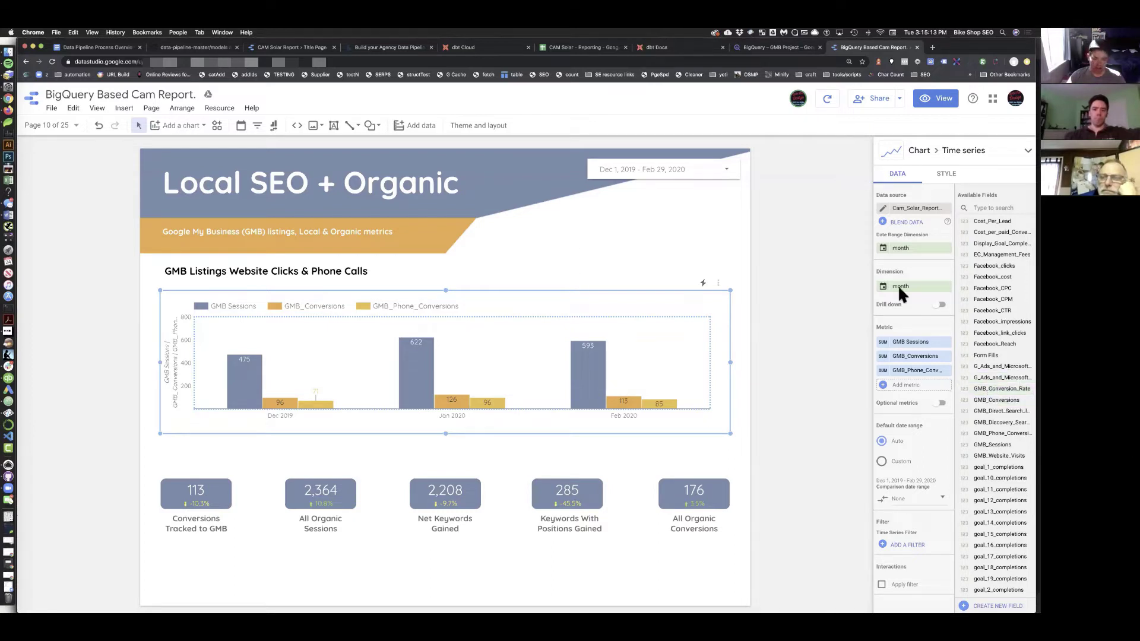
scroll(1027, 332, "down", 5)
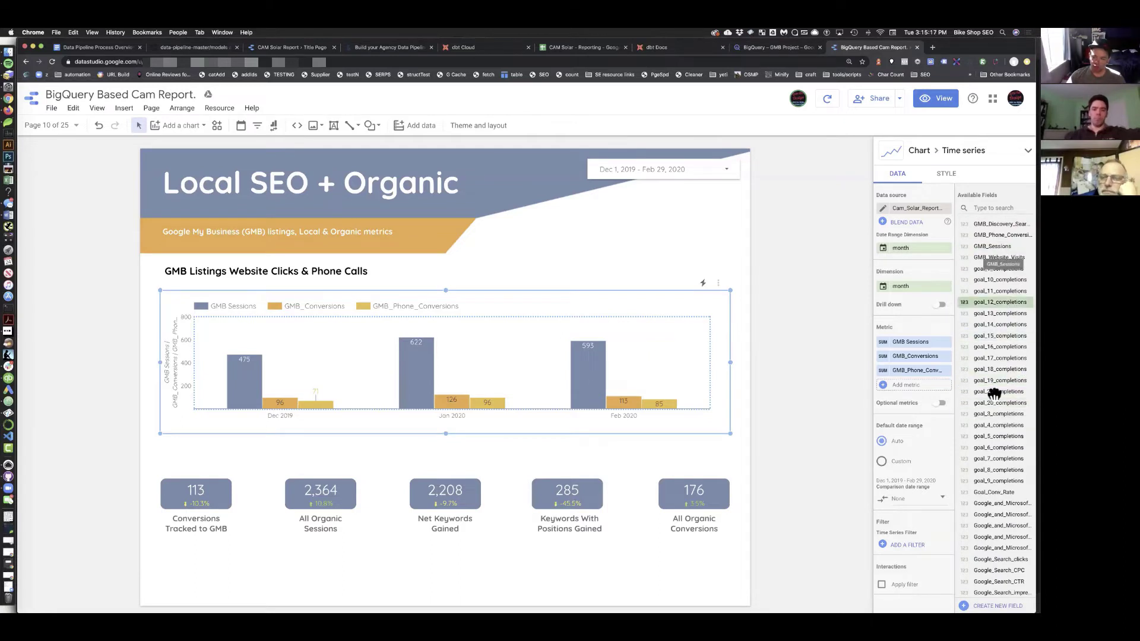
scroll(1005, 432, "down", 2)
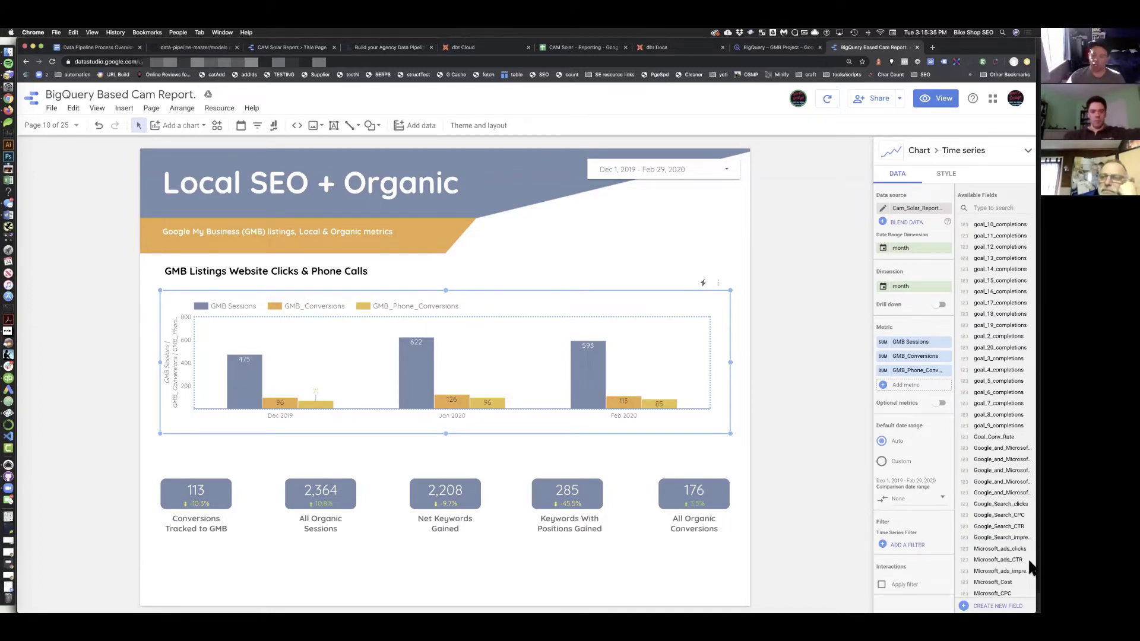
scroll(1016, 501, "down", 2)
scroll(1017, 501, "down", 1)
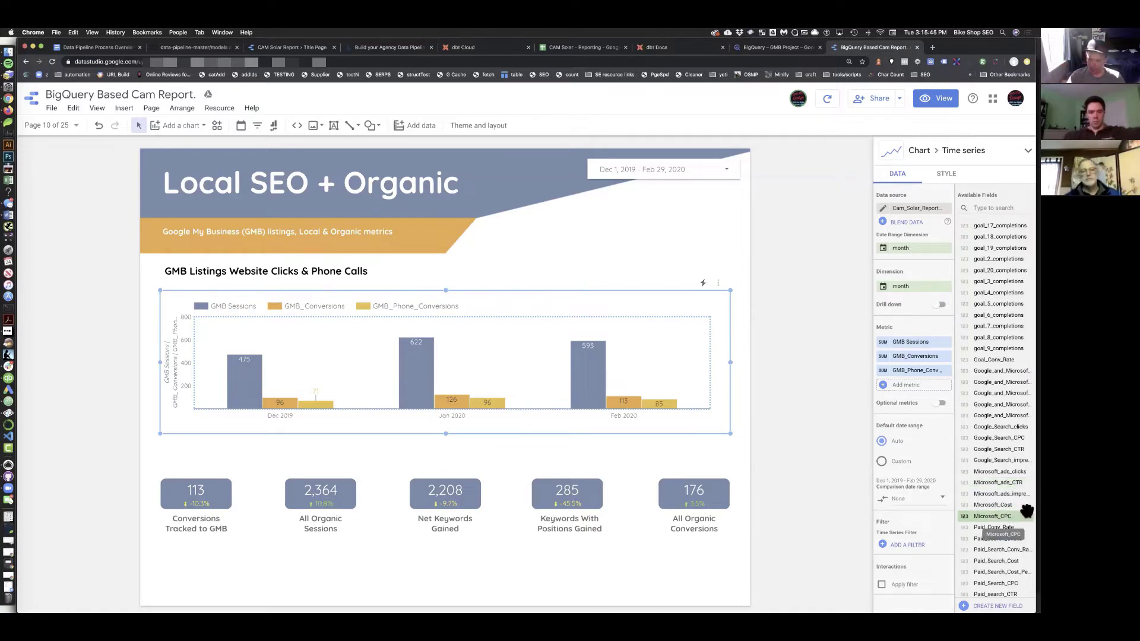
scroll(1013, 481, "down", 1)
scroll(1014, 482, "down", 3)
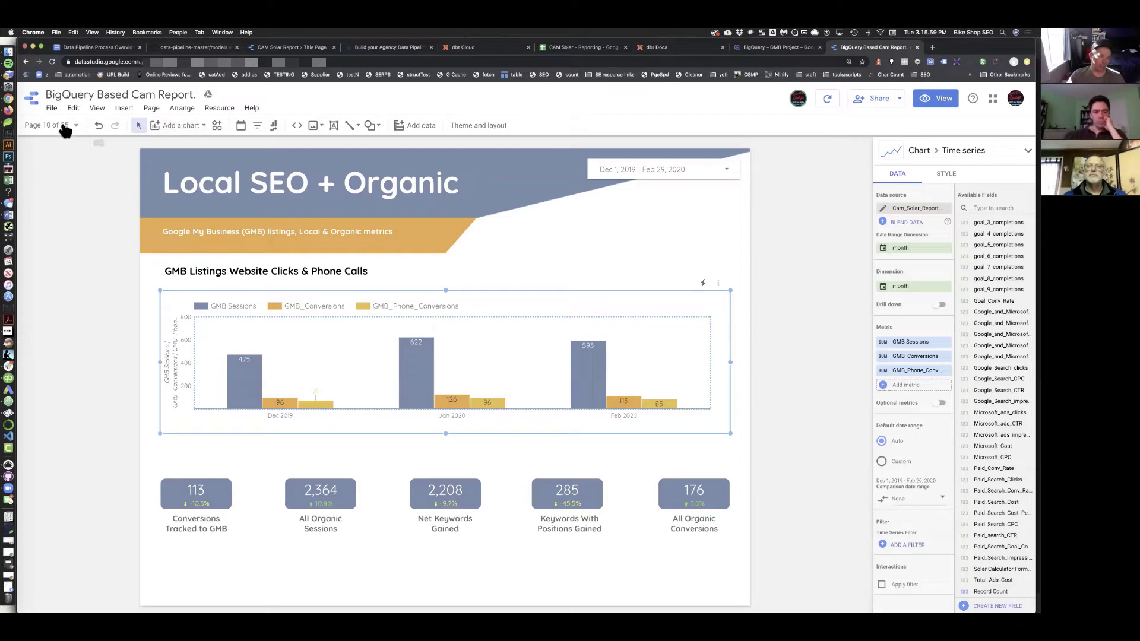
Switch the report to view mode and page back to the 15-month summary page
left_click(936, 98)
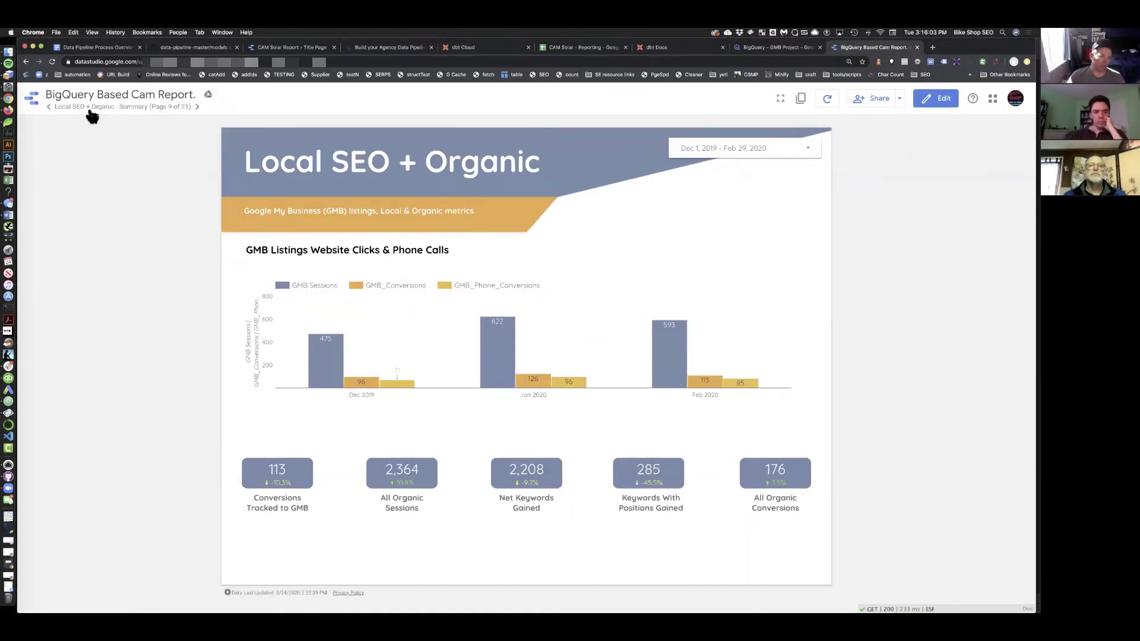
left_click(51, 112)
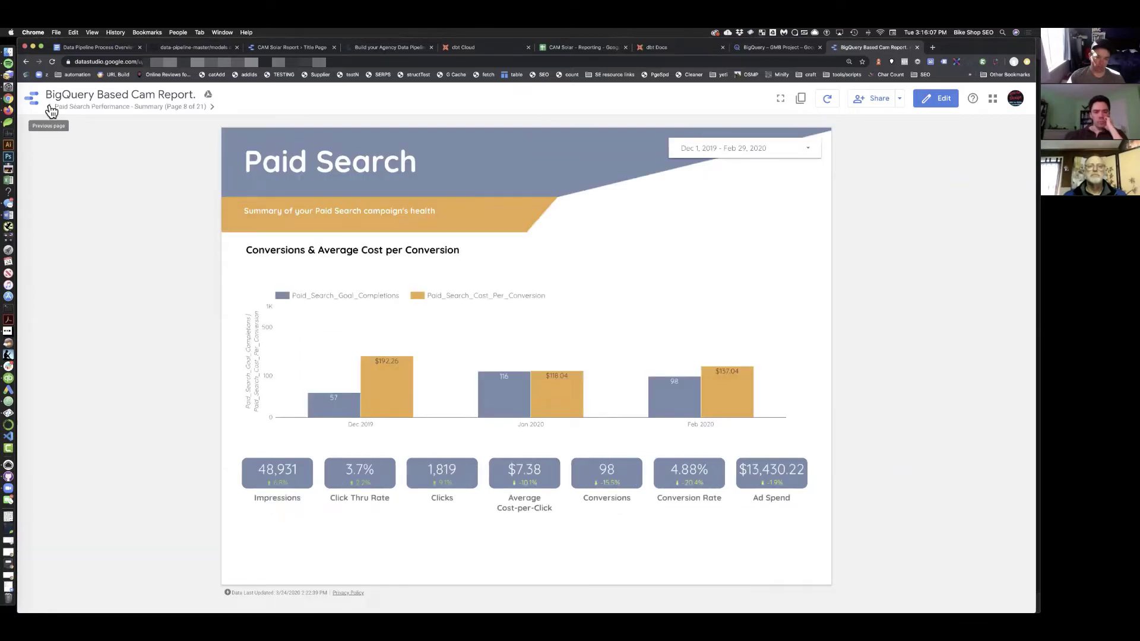
left_click(51, 111)
left_click(51, 111)
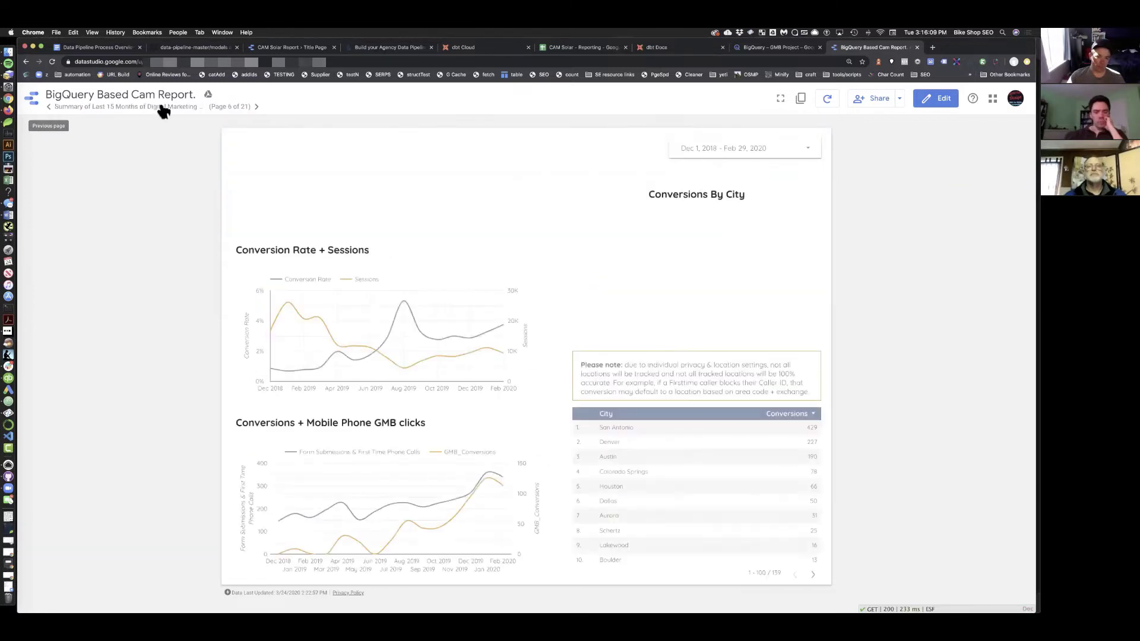
Page forward through Local SEO + Organic and Deep Dive to the Monthly Performance table (page 12)
left_click(256, 107)
left_click(231, 107)
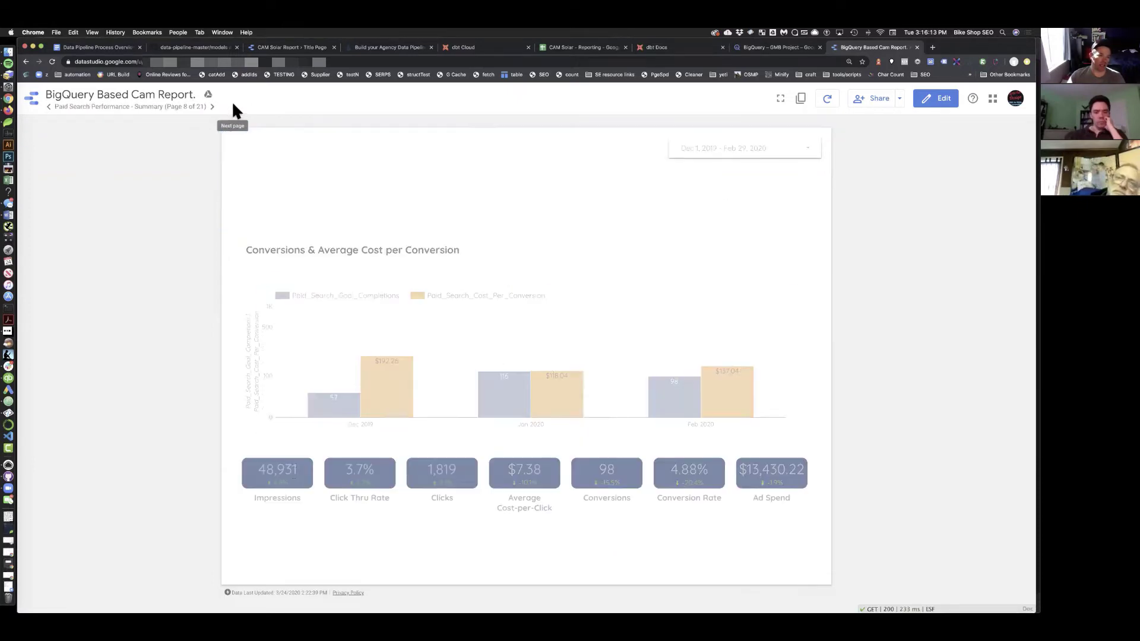
left_click(211, 107)
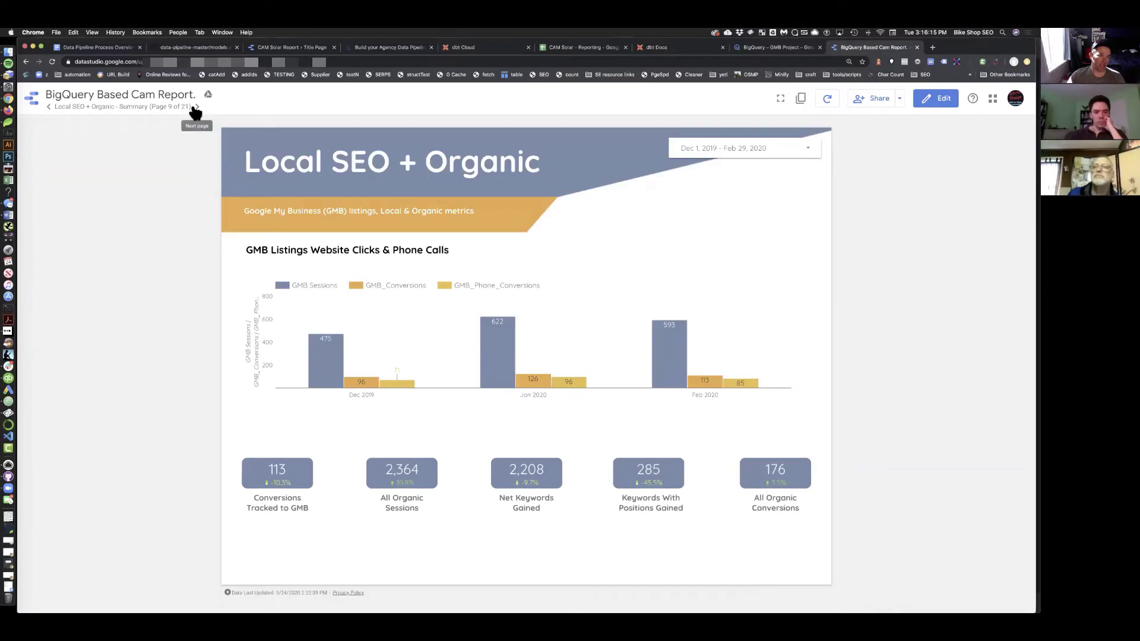
left_click(196, 107)
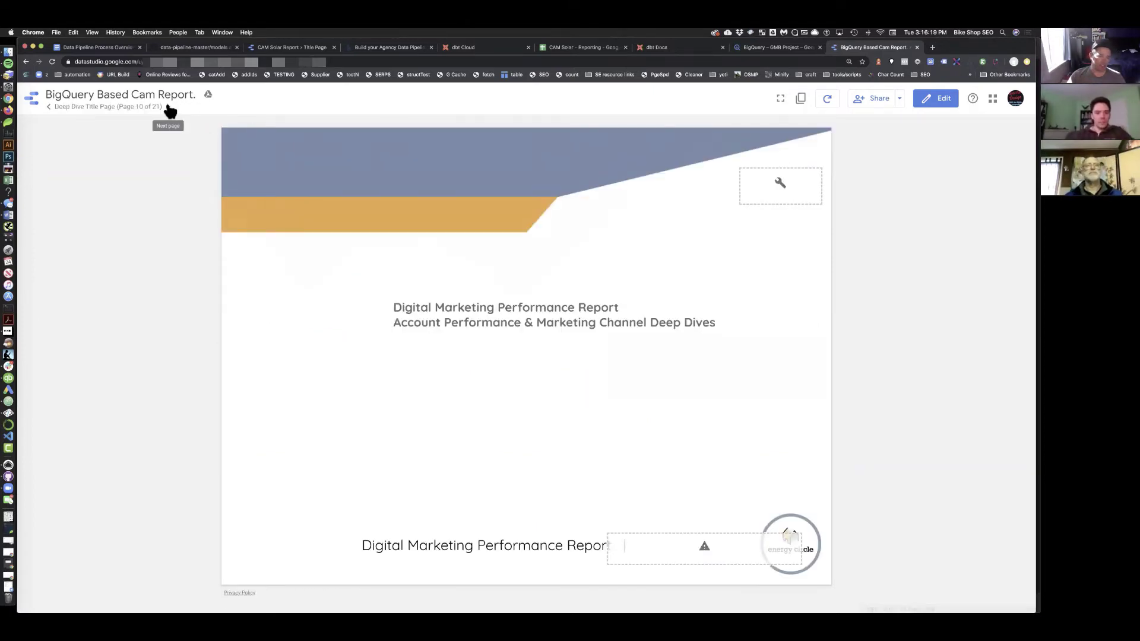
left_click(168, 107)
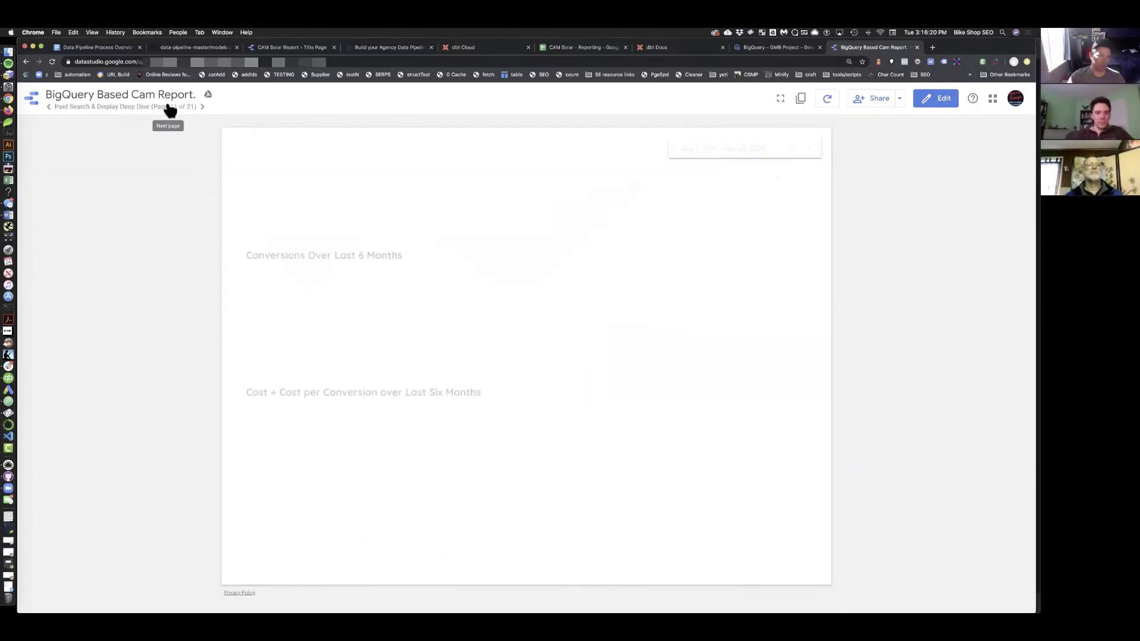
left_click(202, 107)
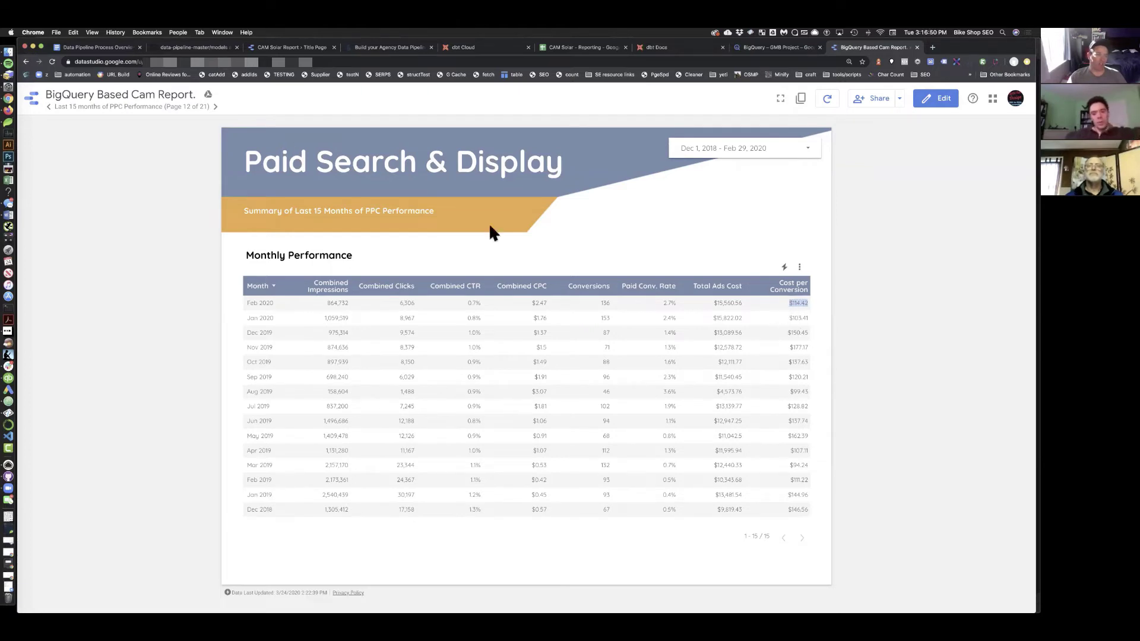
Page through the city, campaign, landing-page and keyword pages to the Thank You page (page 19)
left_click(215, 107)
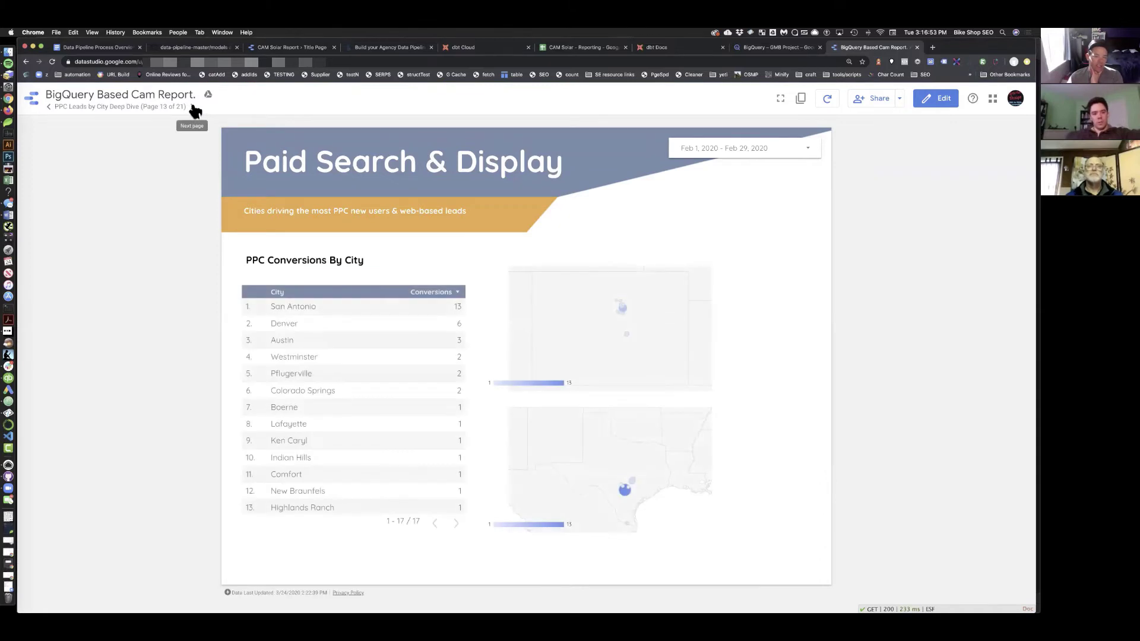
left_click(193, 107)
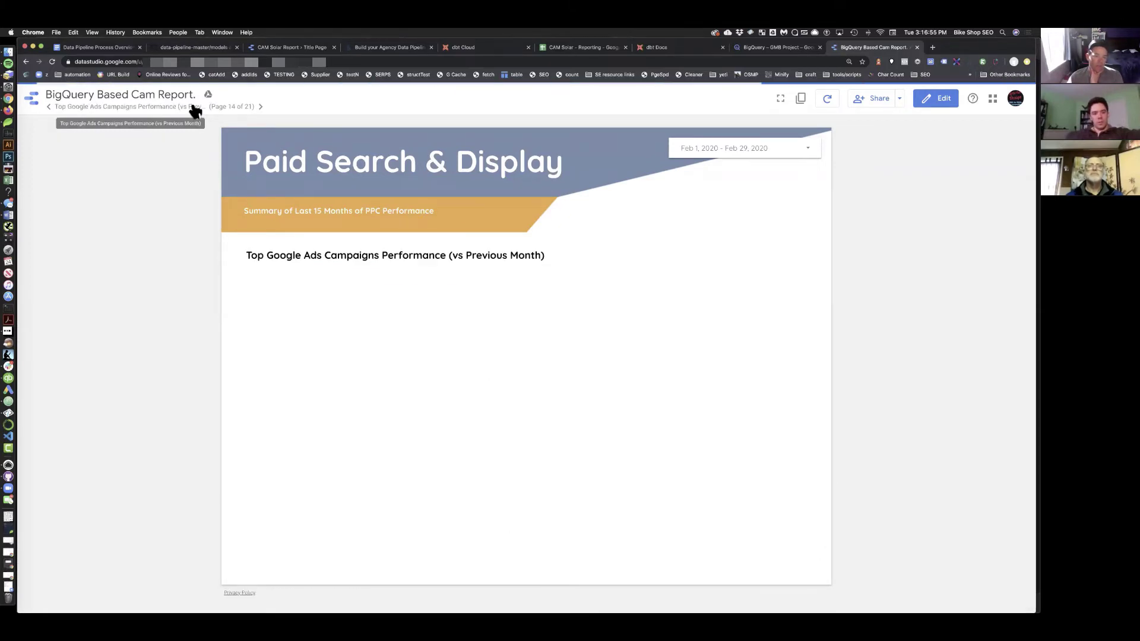
left_click(195, 109)
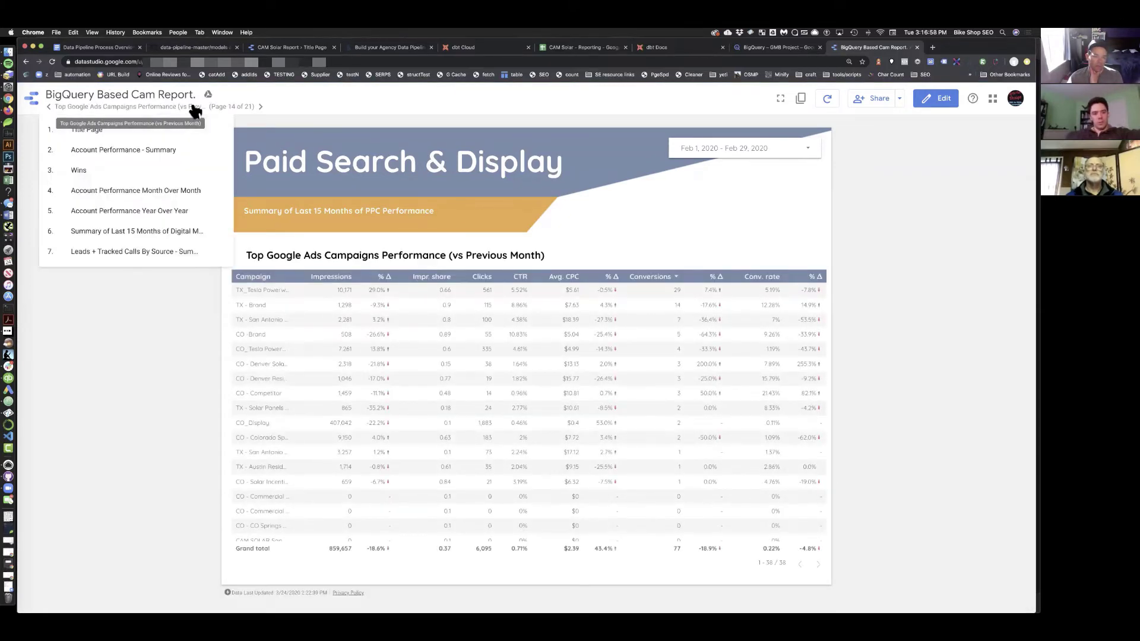
left_click(260, 107)
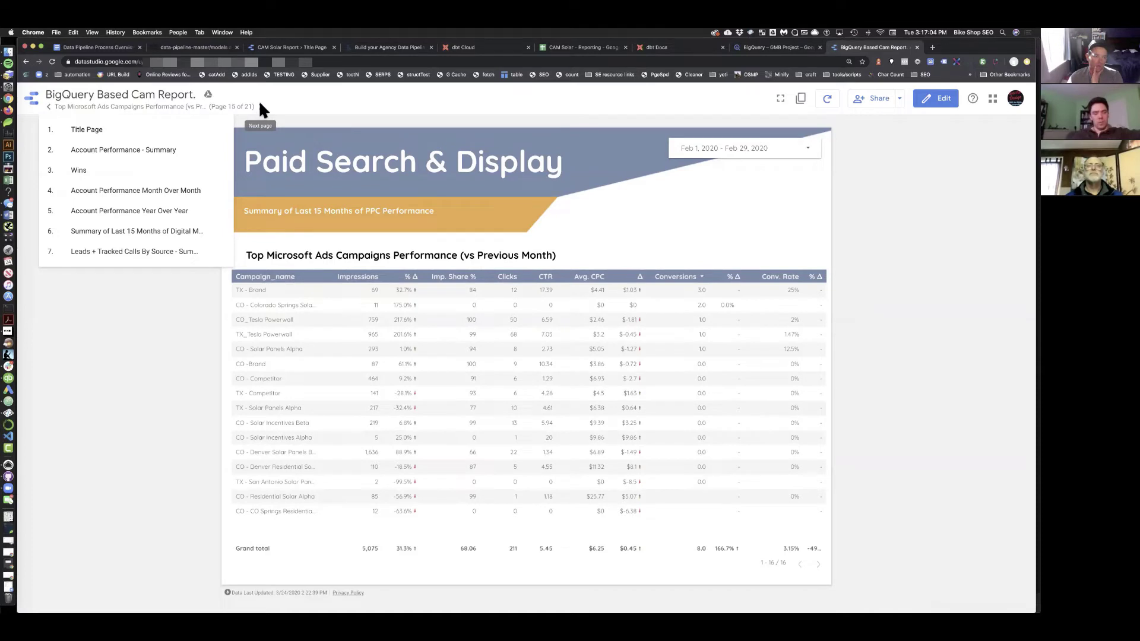
left_click(259, 103)
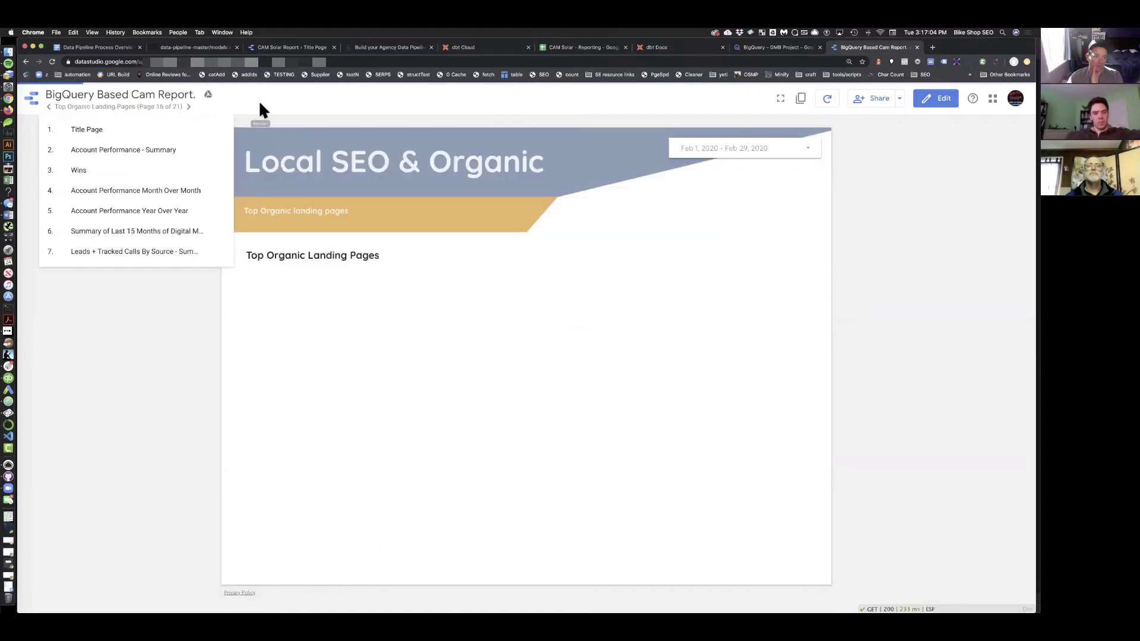
left_click(190, 108)
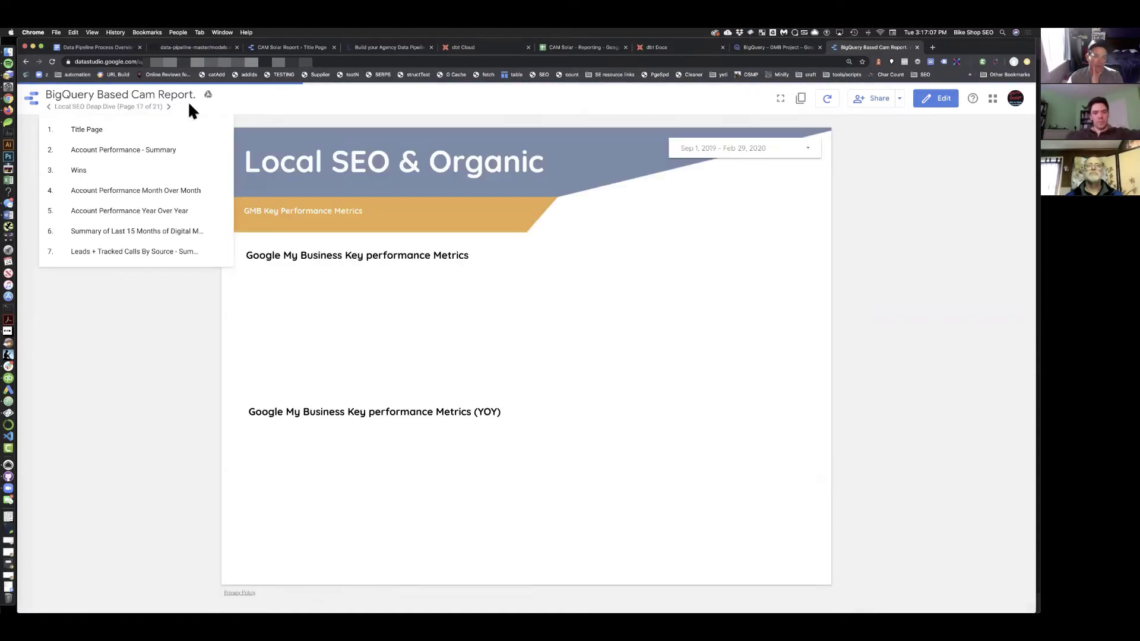
left_click(169, 107)
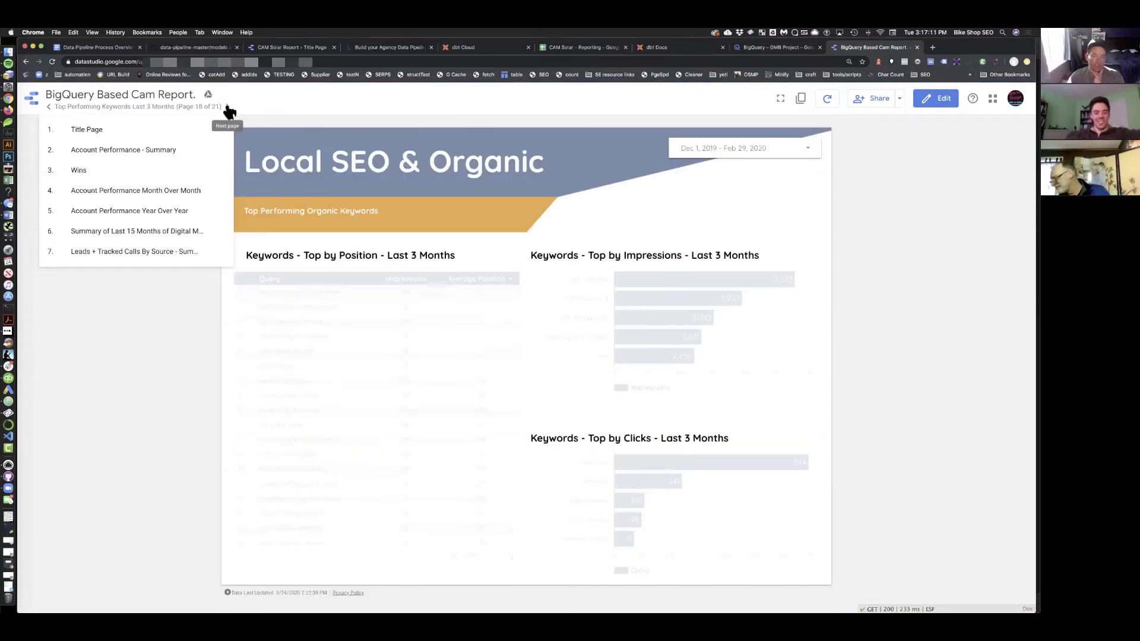
left_click(228, 109)
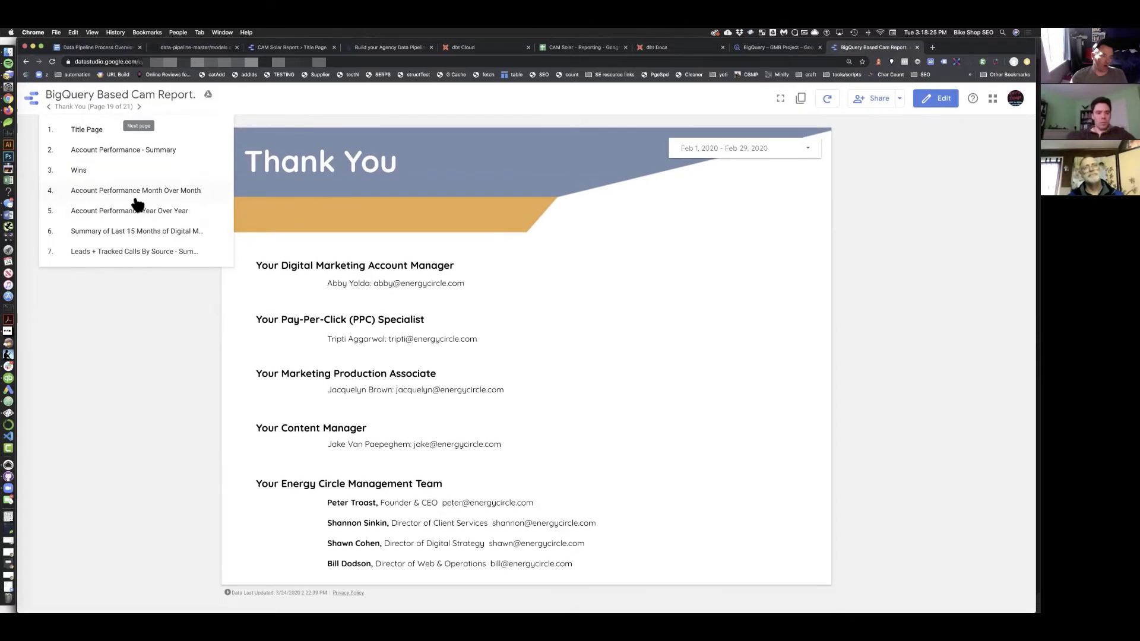
Jump to page 20, the Glossary of metric definitions, from the page list
scroll(137, 205, "down", 5)
left_click(95, 236)
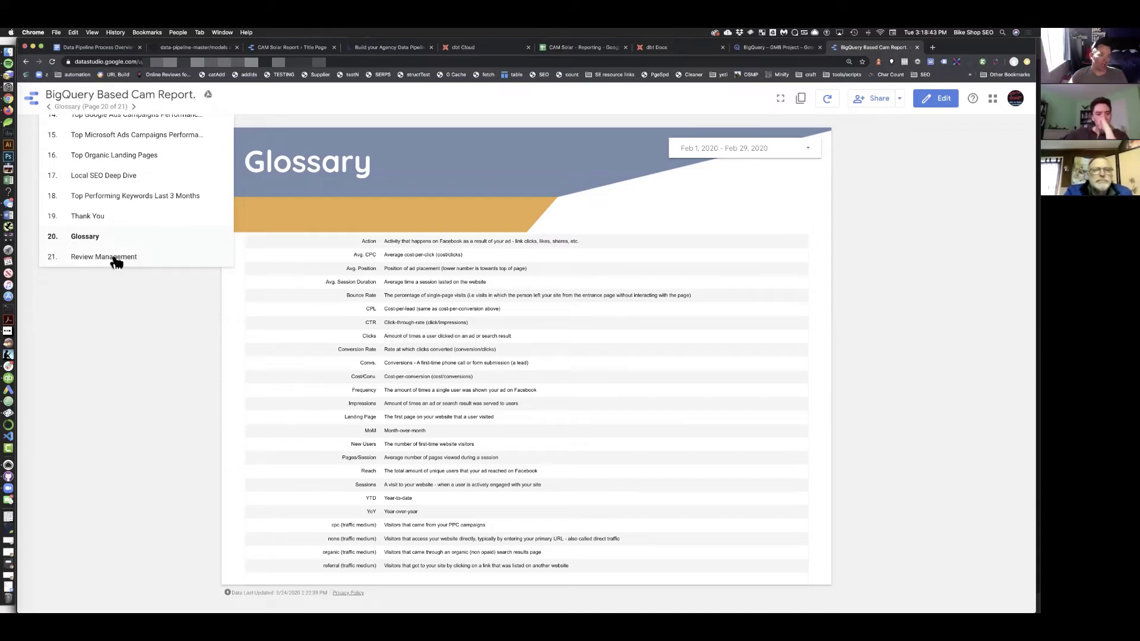
Reopen the CAM Solar - Reporting spreadsheet under a different signed-in Google account
left_click(567, 49)
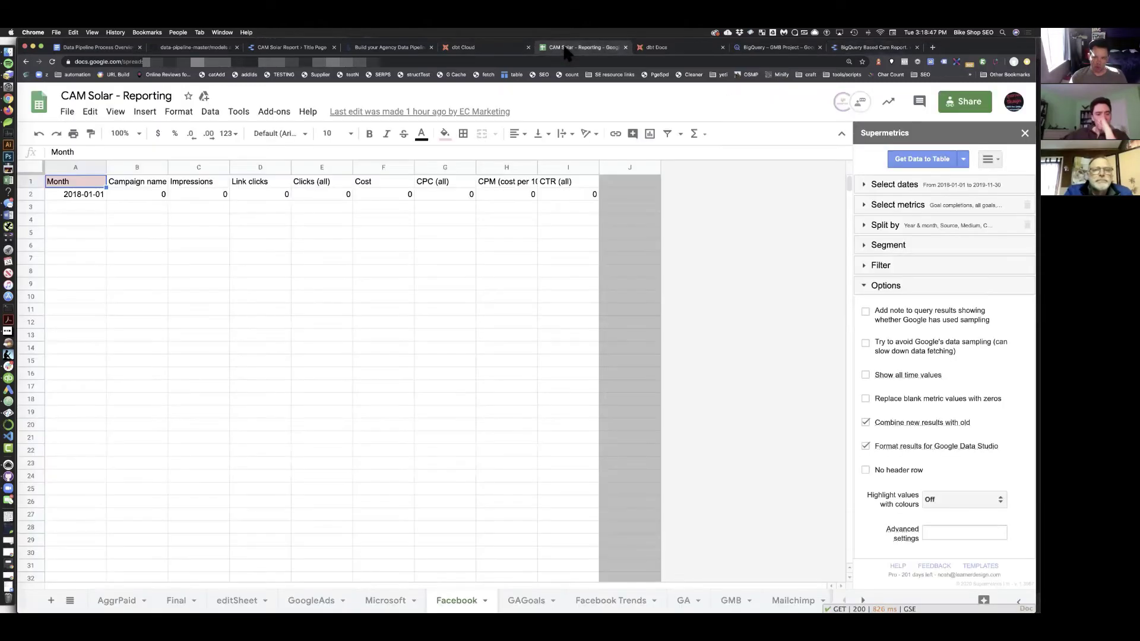
left_click(1015, 101)
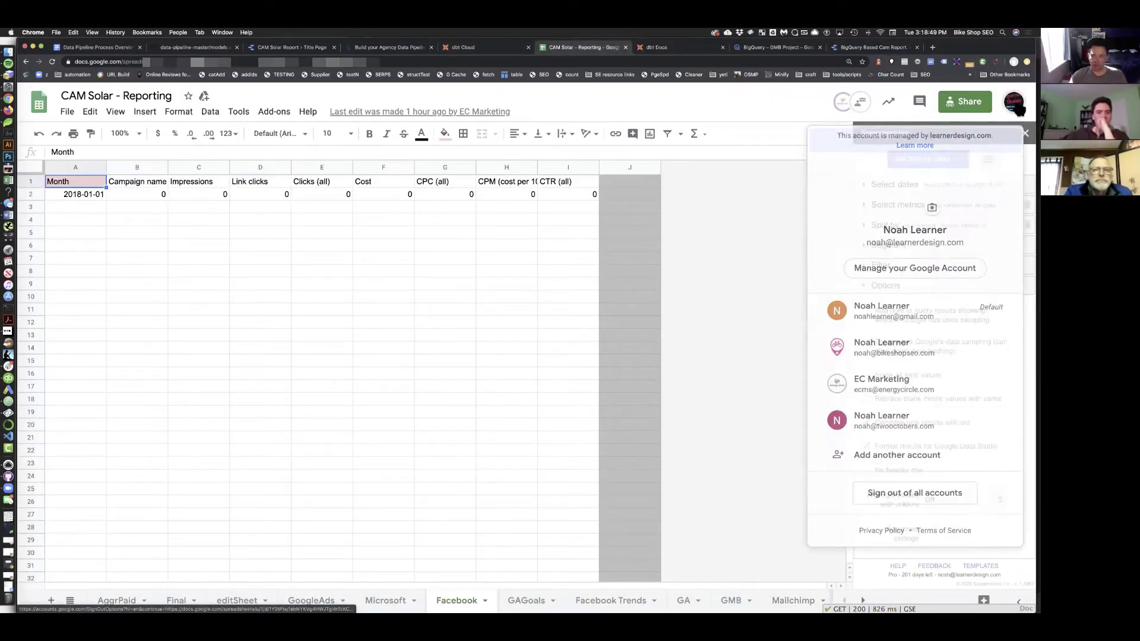
left_click(870, 350)
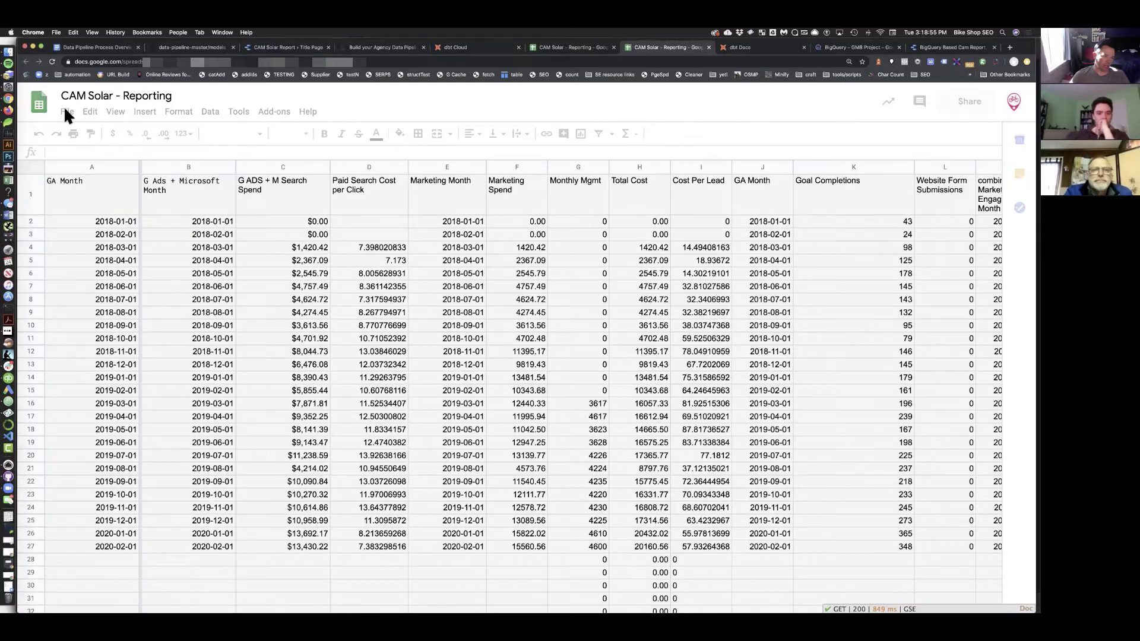
Bring up the 'Open a file' picker from the spreadsheet's File menu
left_click(66, 112)
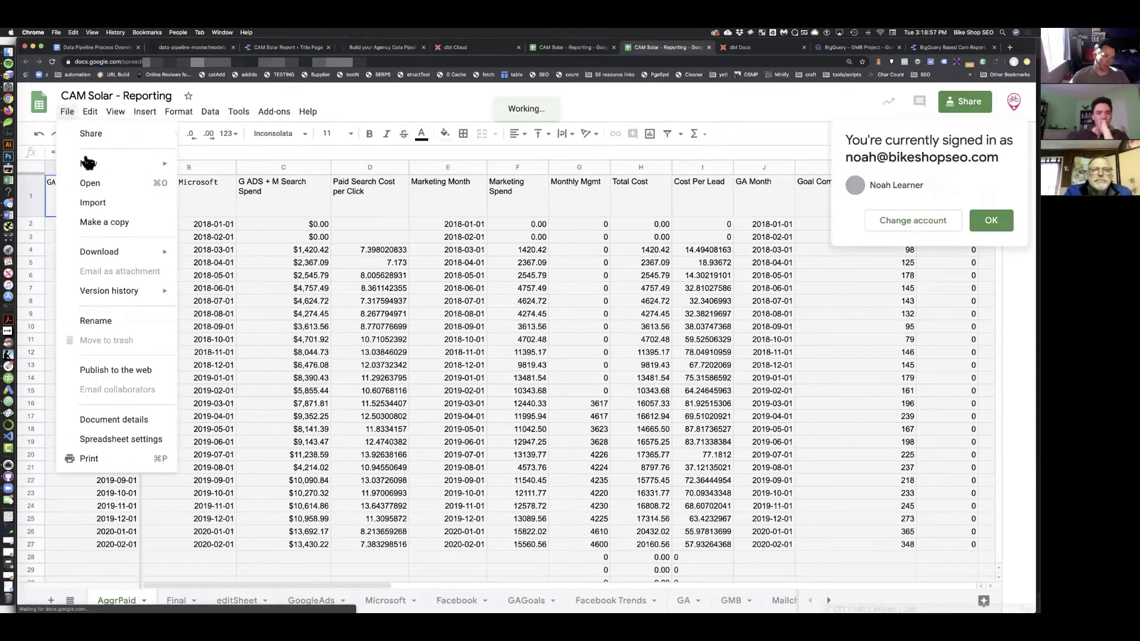
left_click(88, 185)
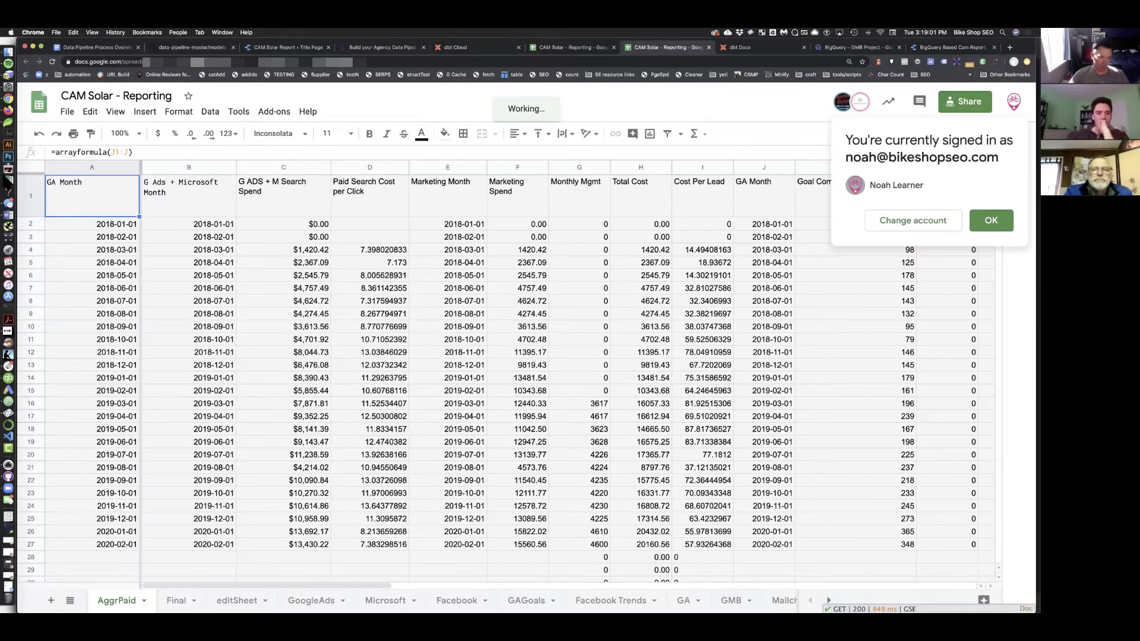
left_click(66, 112)
left_click(66, 112)
left_click(66, 111)
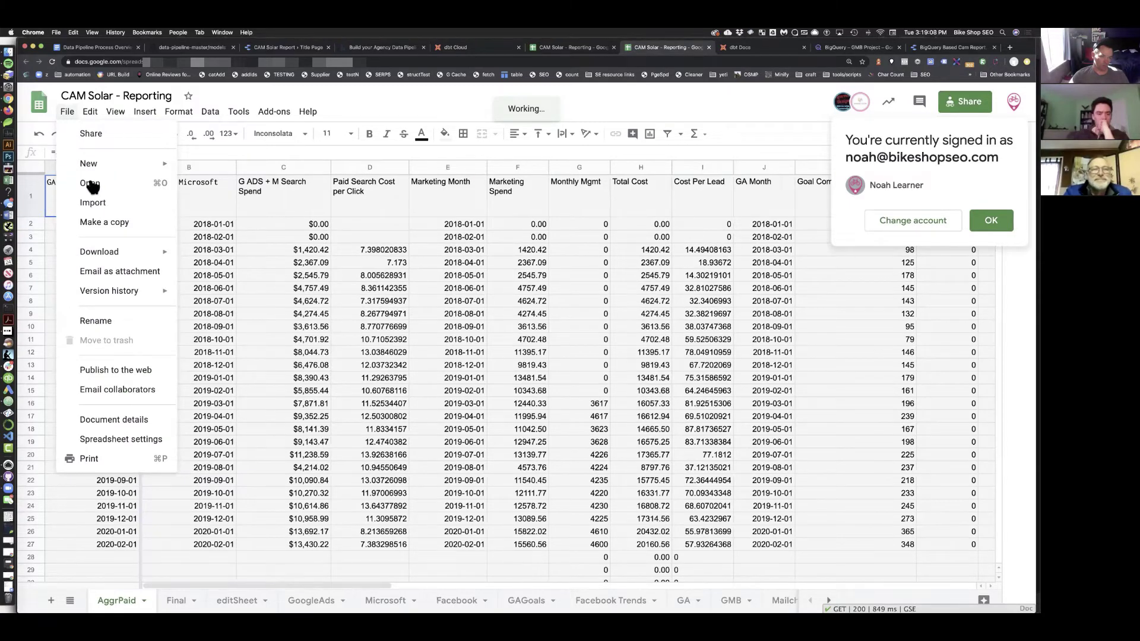
left_click(91, 184)
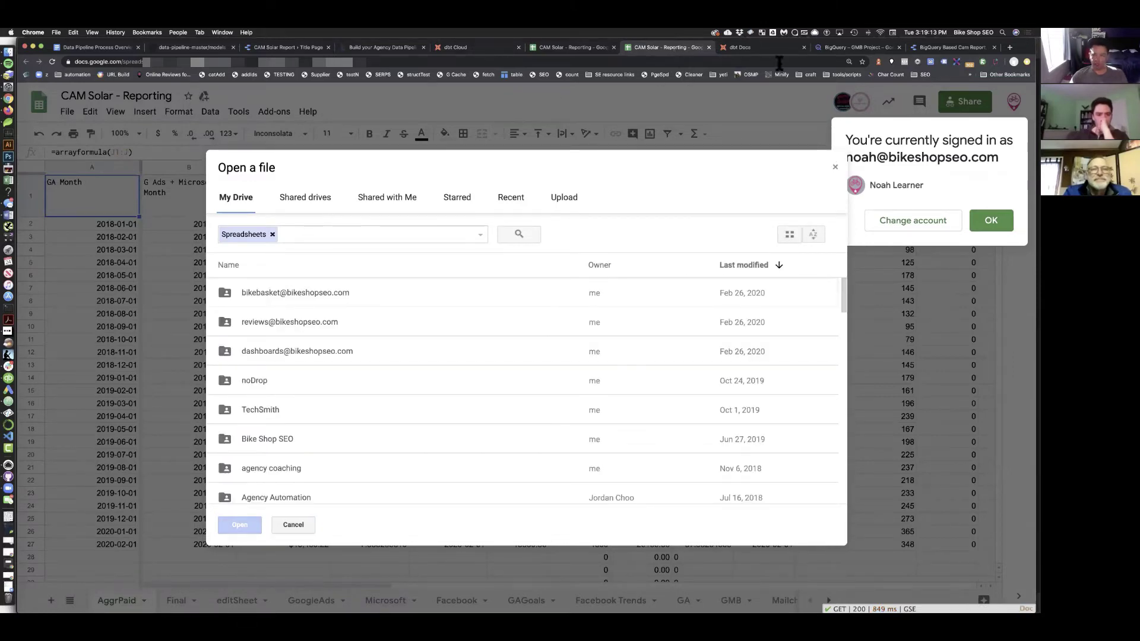
Open Google Drive in a new browser tab at full window width
key("ctrl+alt+u")
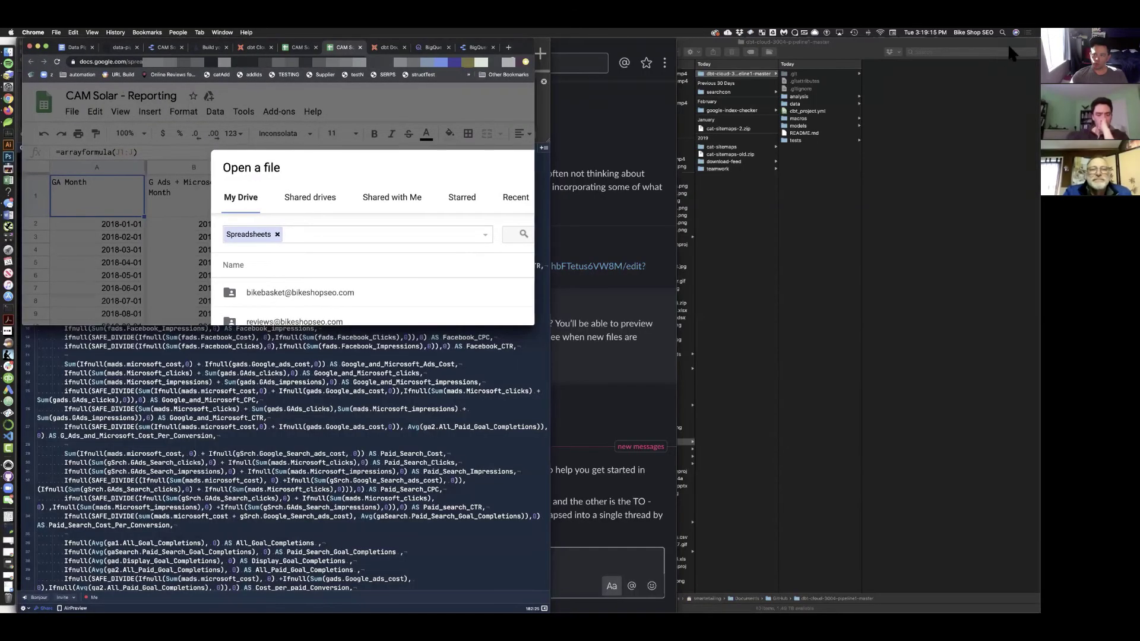
key("ctrl+alt+Return")
key("super+t")
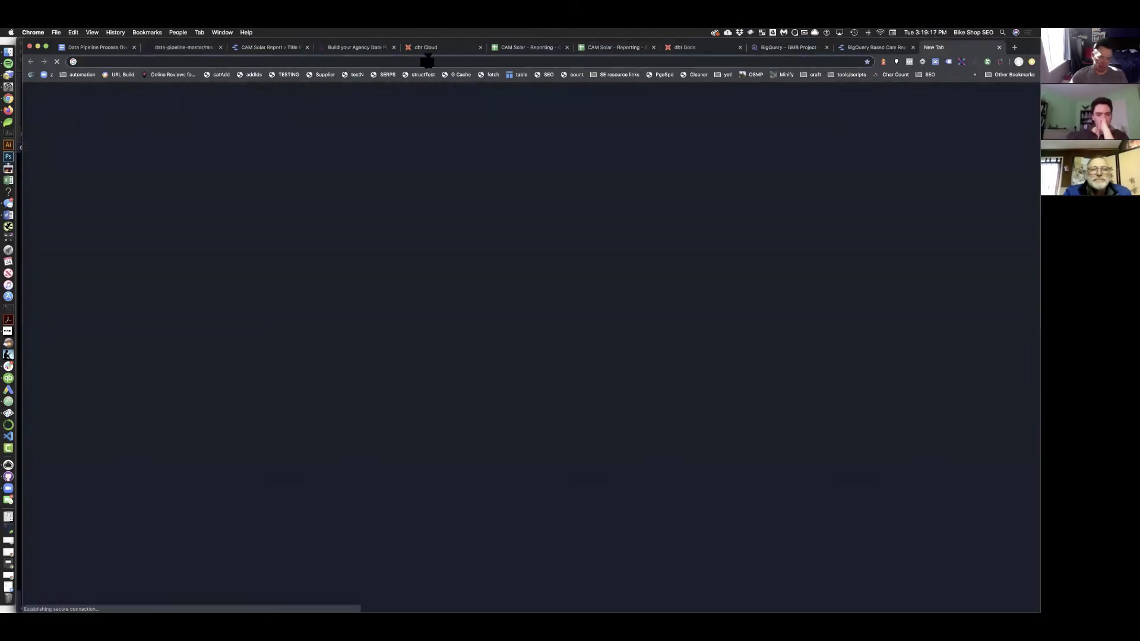
type("drive")
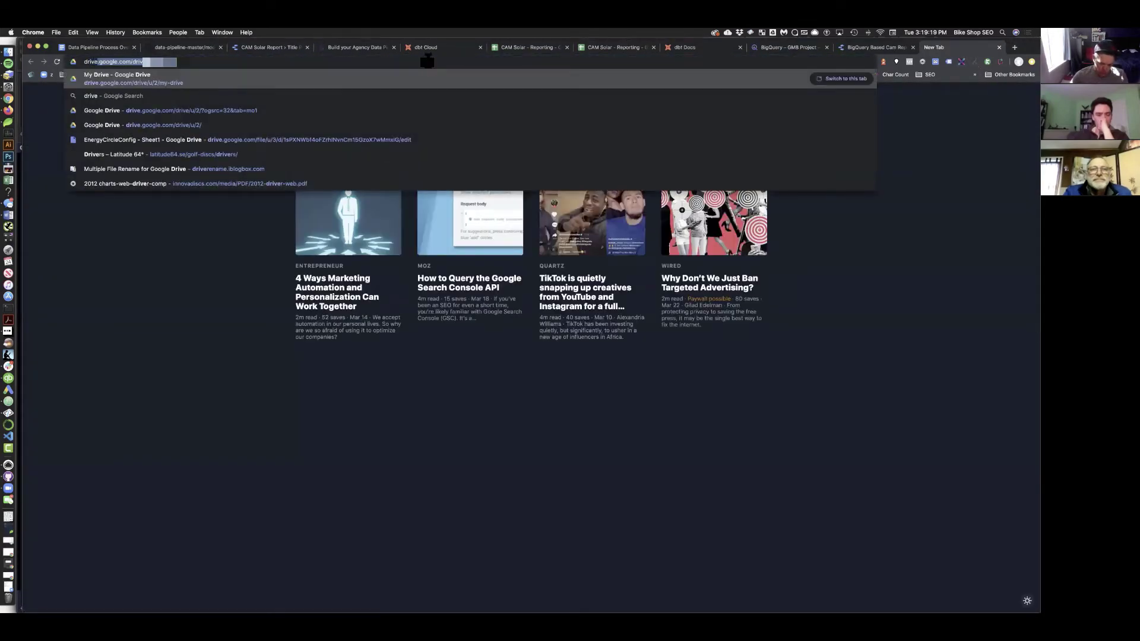
key("Return")
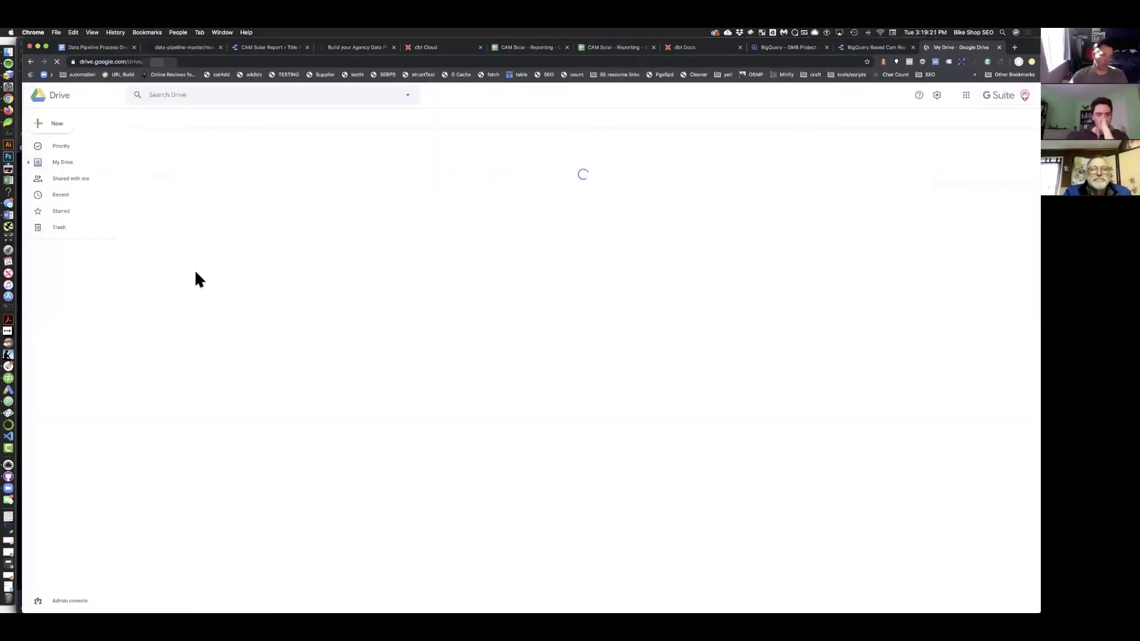
Search Drive for 'reporting' and open the Reporting Insights form
left_click(190, 95)
type("reporting")
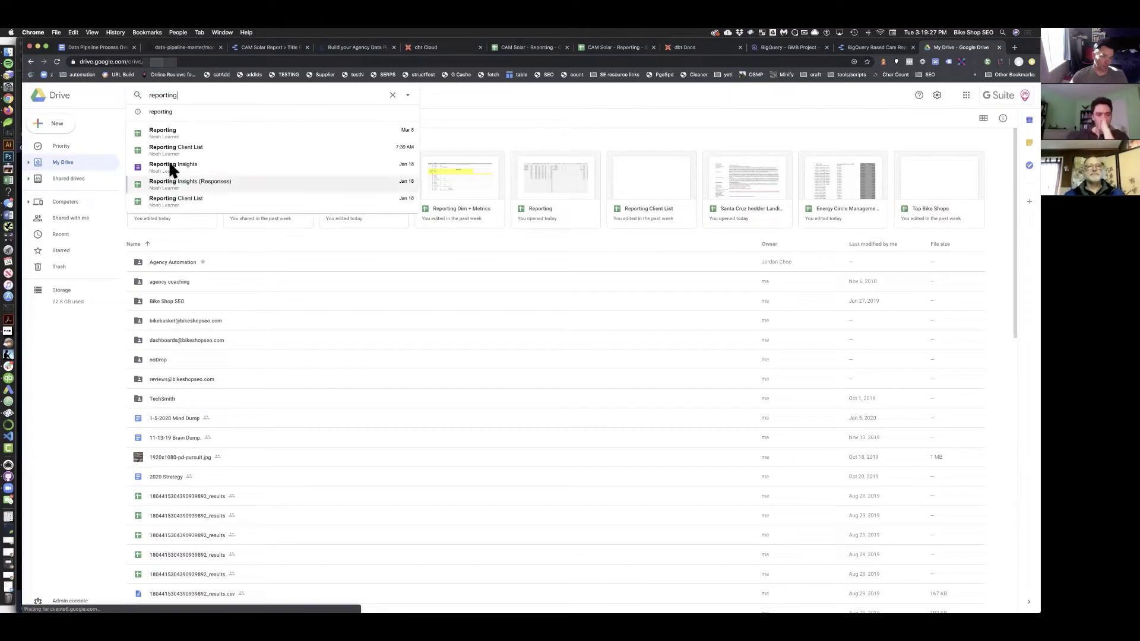
left_click(171, 167)
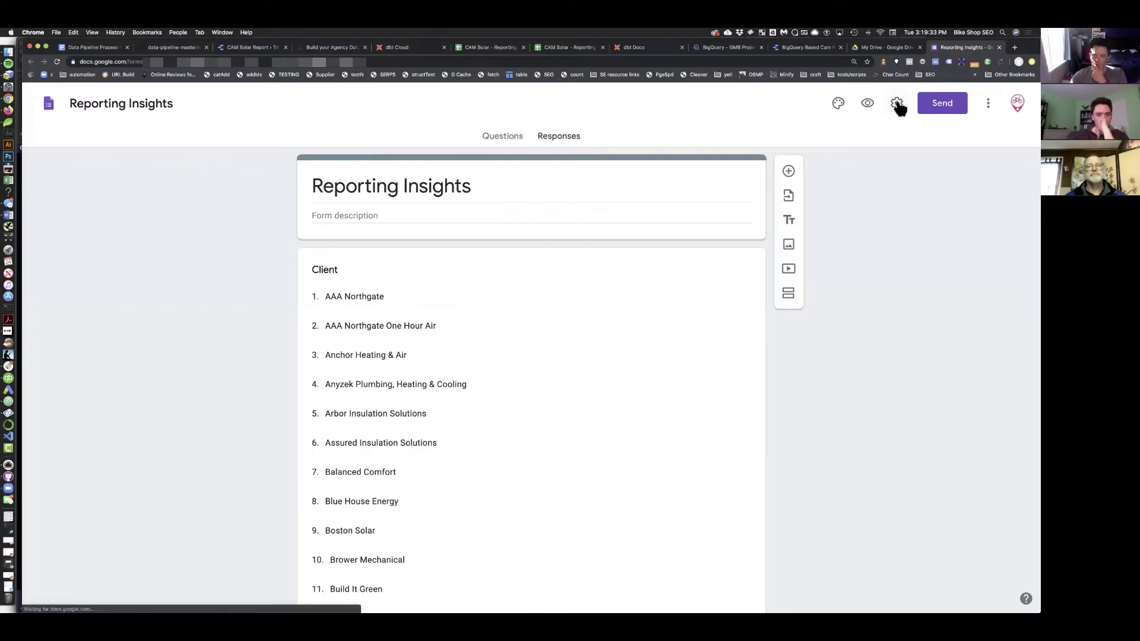
Check the Reporting Insights form's General settings without saving, then preview the respondent view
left_click(898, 106)
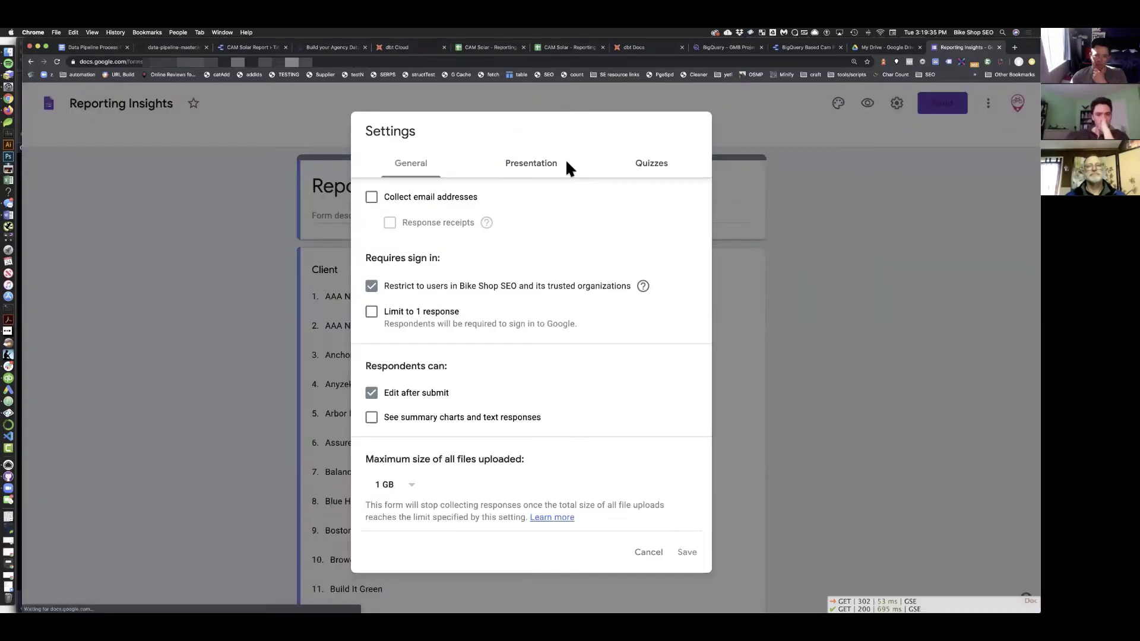
left_click(822, 319)
left_click(897, 104)
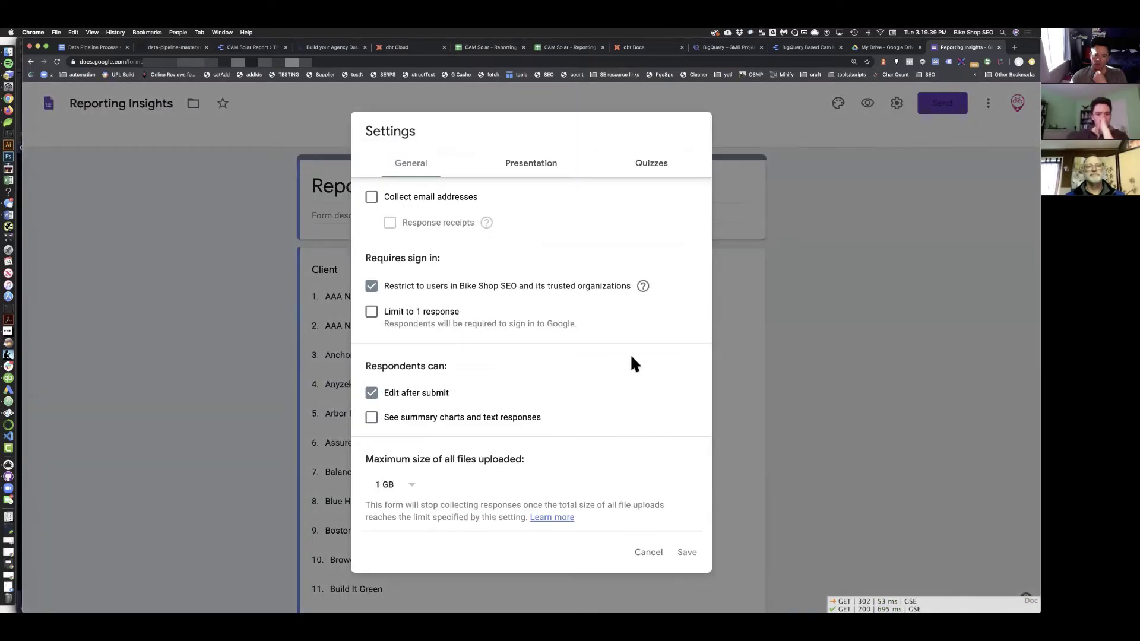
left_click(650, 553)
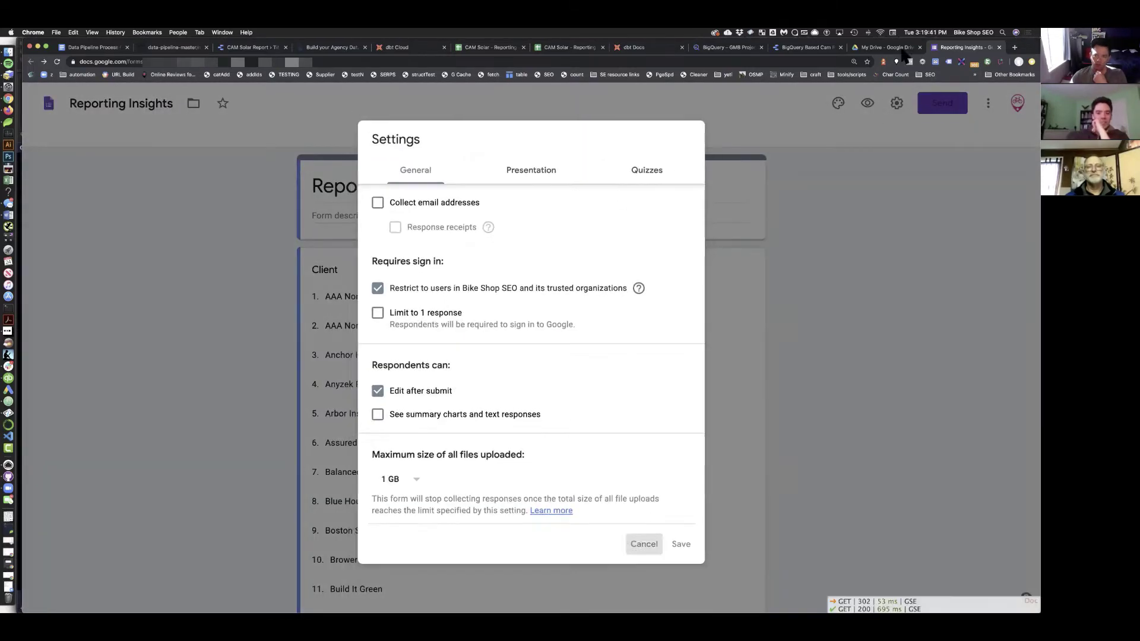
left_click(866, 104)
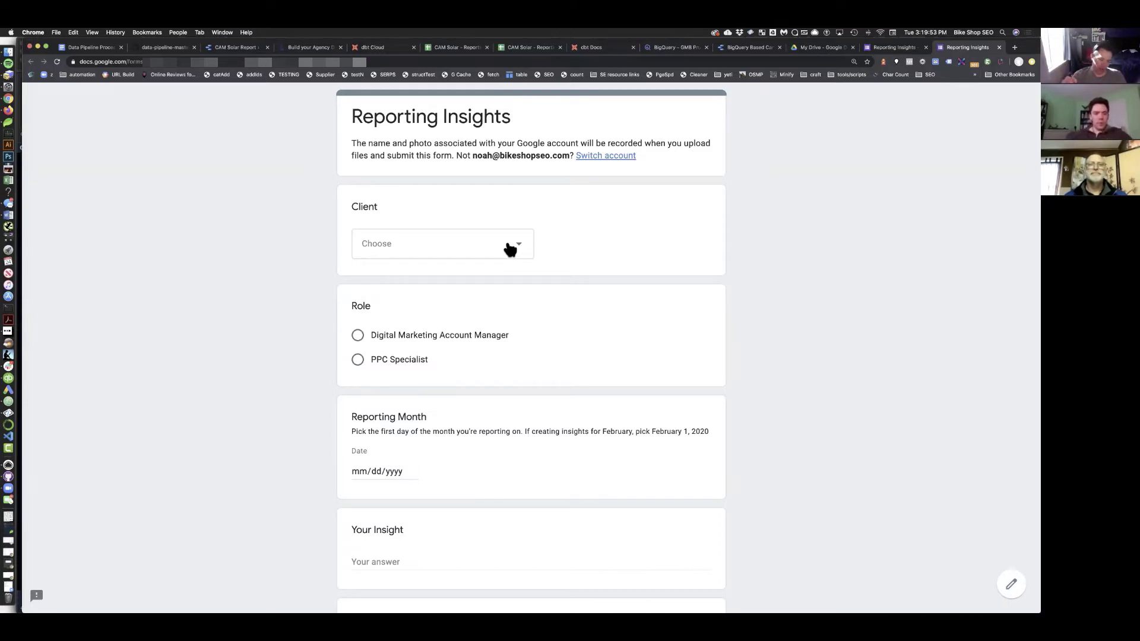
left_click(509, 249)
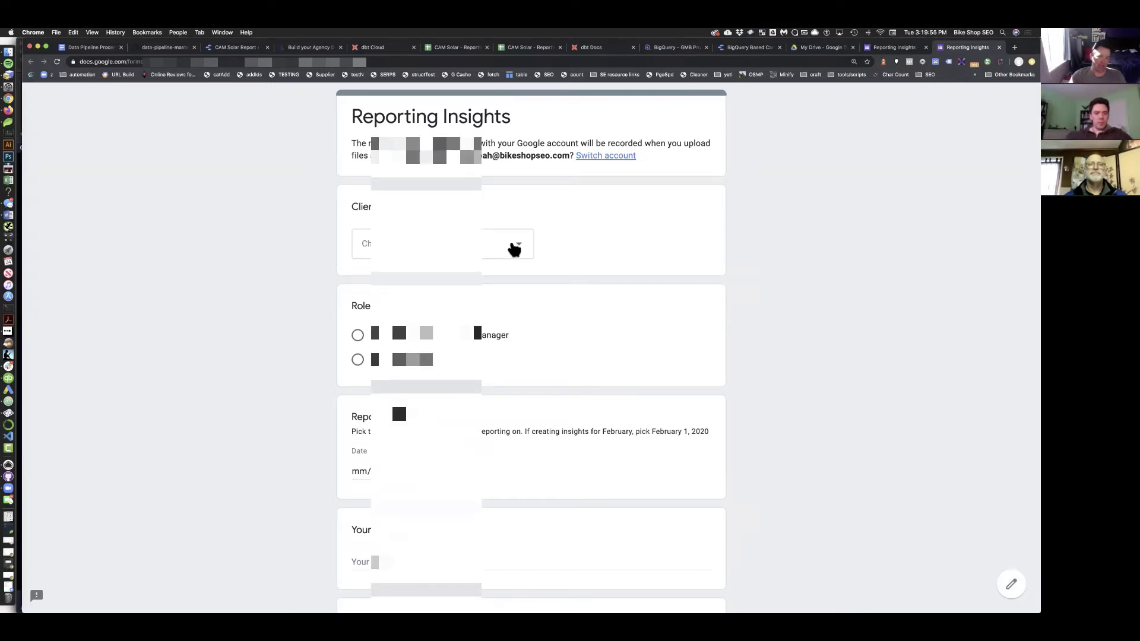
scroll(466, 319, "down", 10)
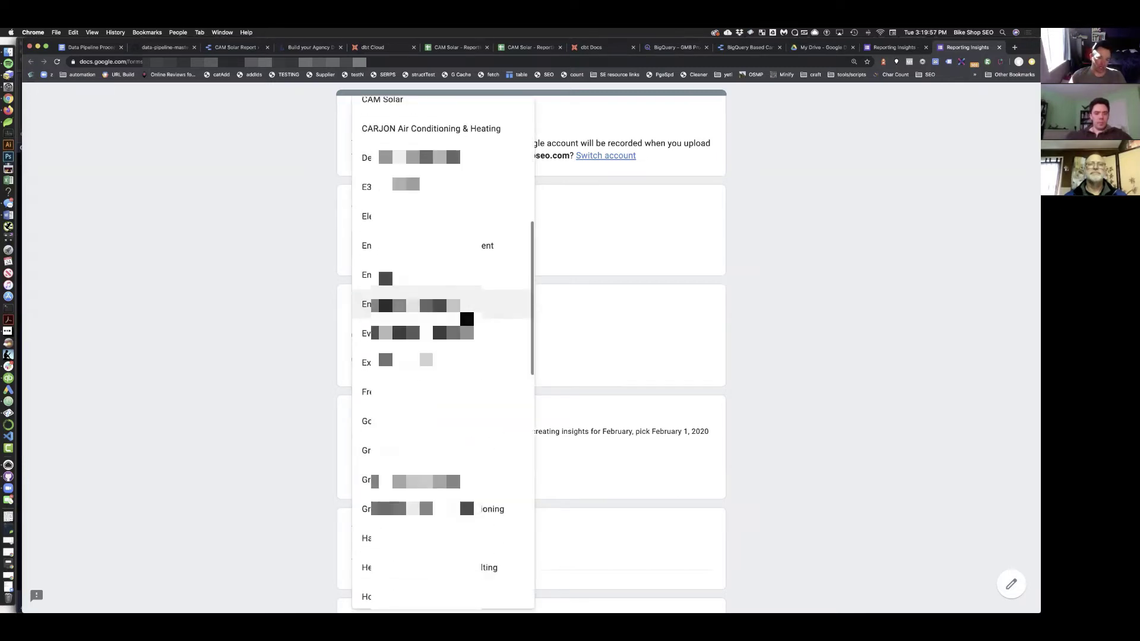
scroll(467, 318, "down", 15)
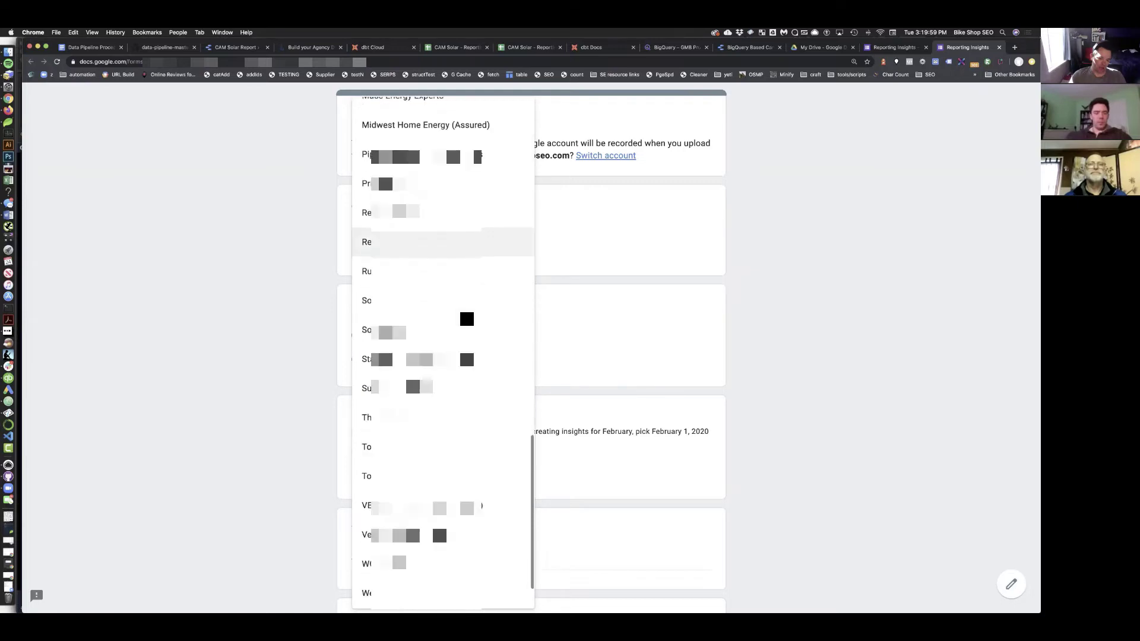
scroll(467, 319, "up", 20)
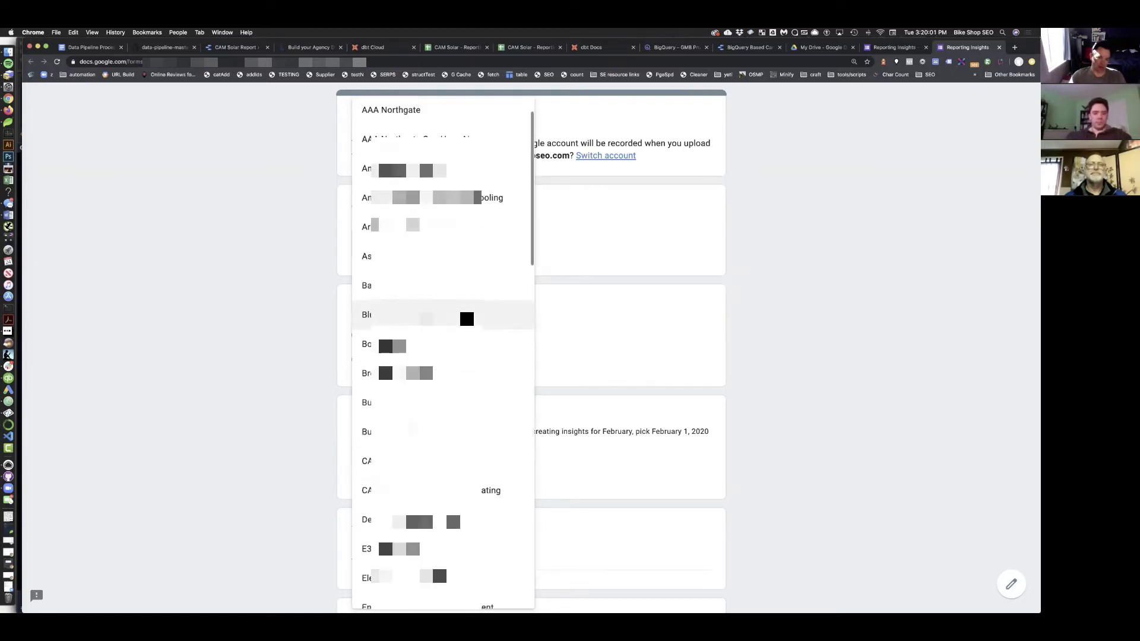
scroll(467, 319, "up", 2)
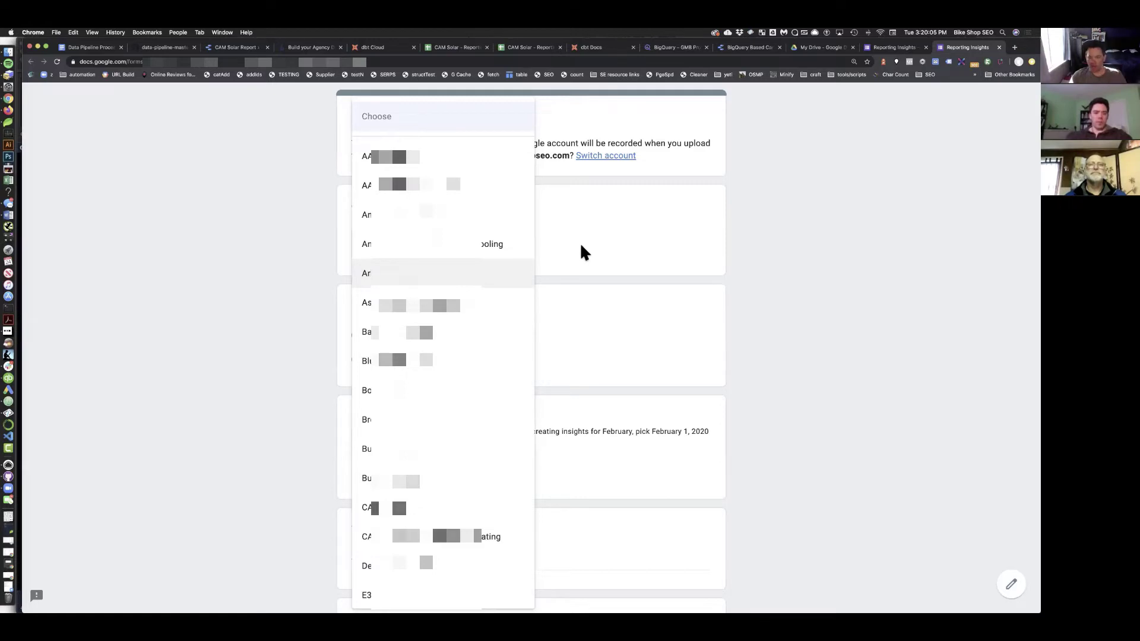
left_click(583, 252)
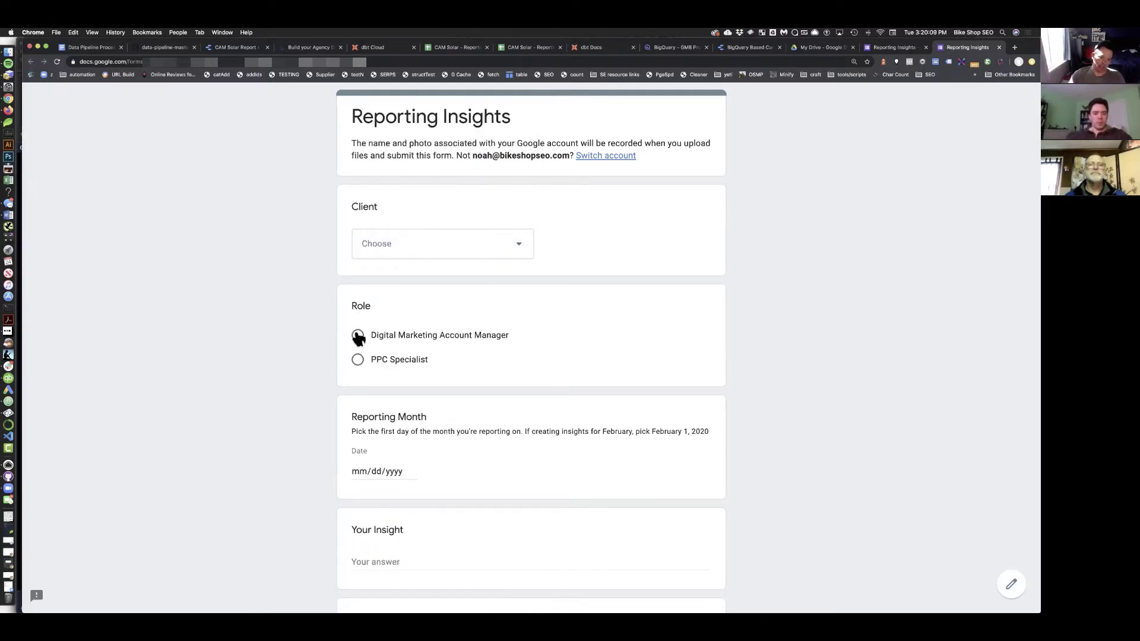
left_click(358, 336)
left_click(359, 470)
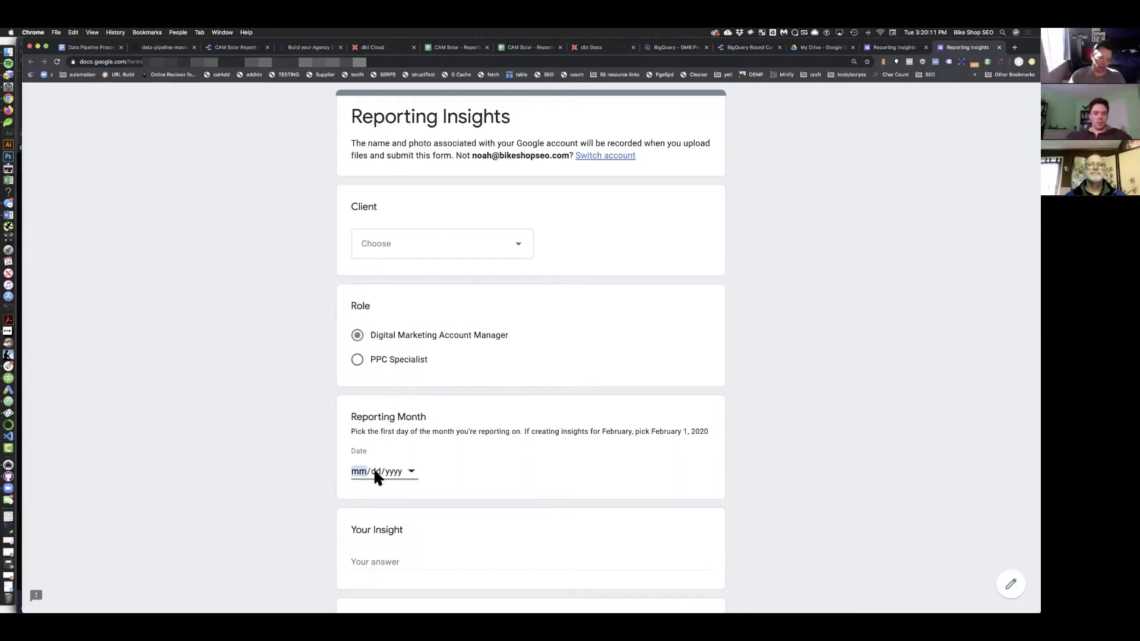
left_click(411, 471)
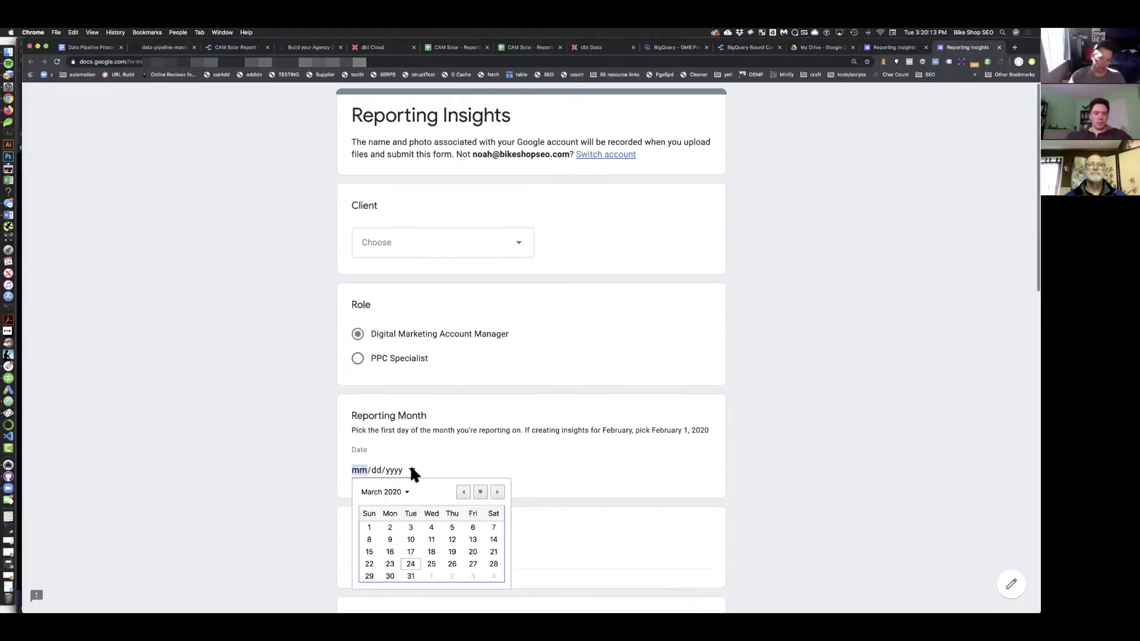
key("Escape")
key("Down")
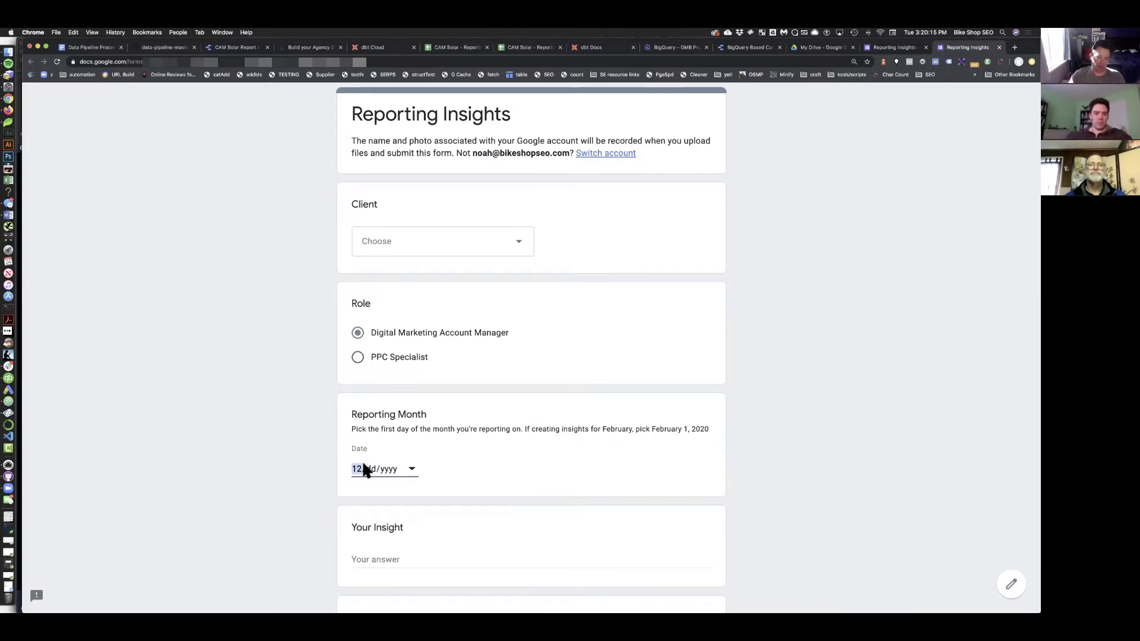
scroll(481, 469, "down", 4)
left_click(355, 330)
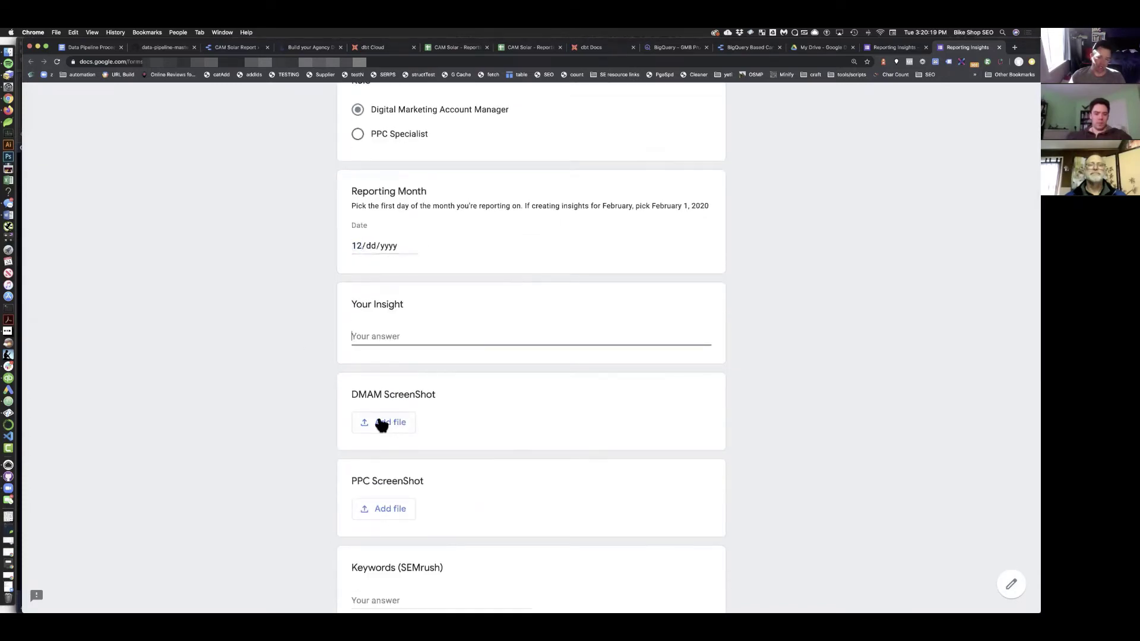
scroll(496, 431, "down", 6)
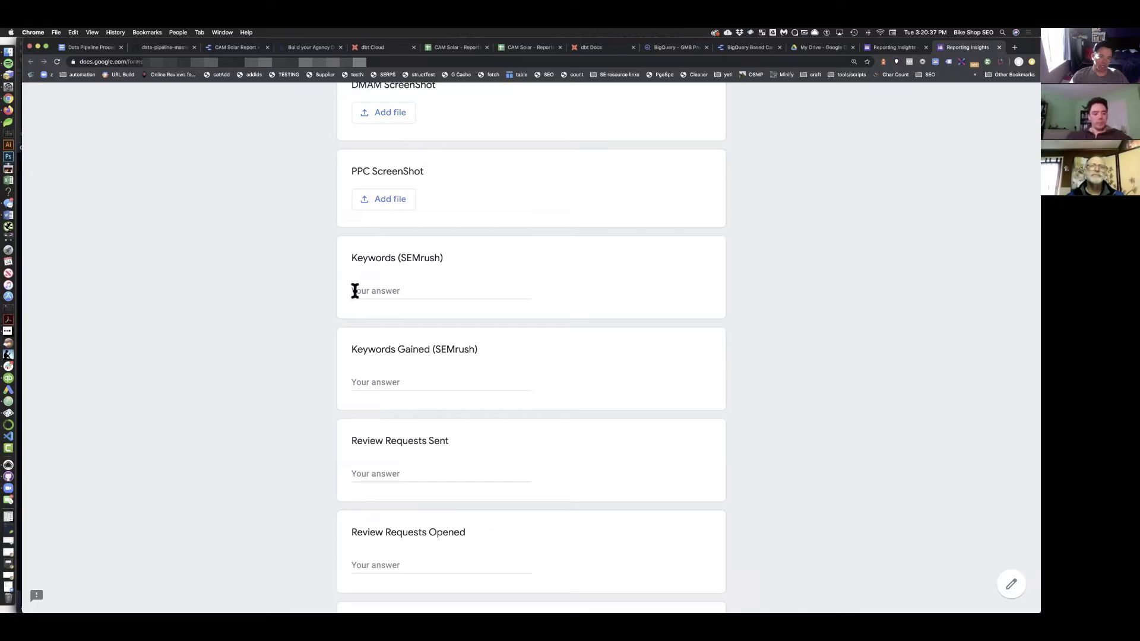
left_click(355, 291)
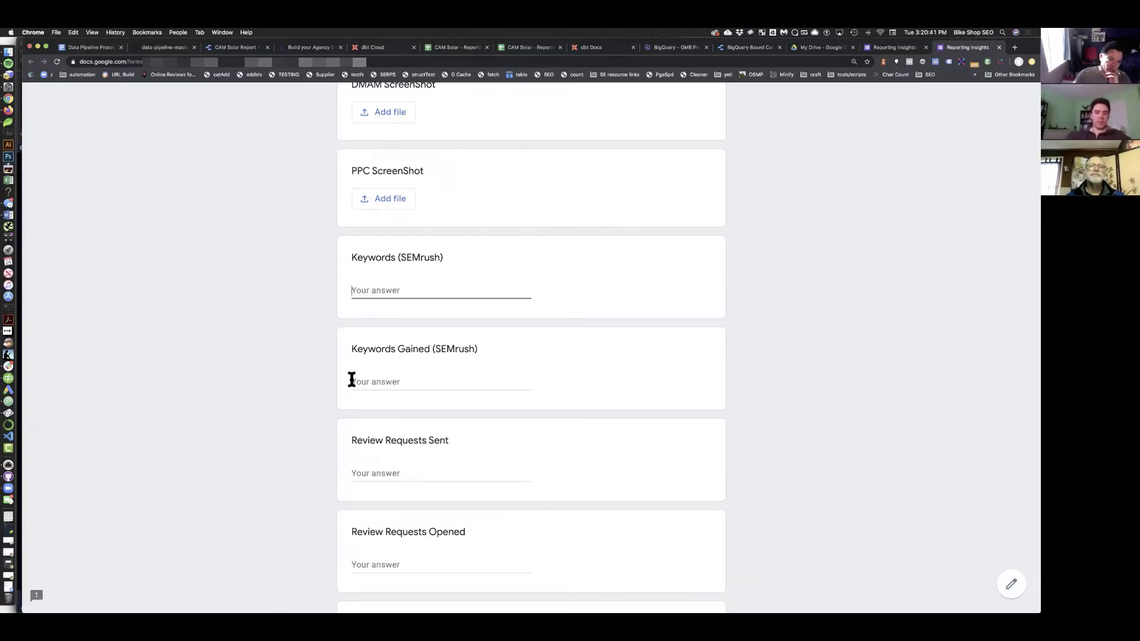
left_click(351, 382)
scroll(352, 381, "down", 3)
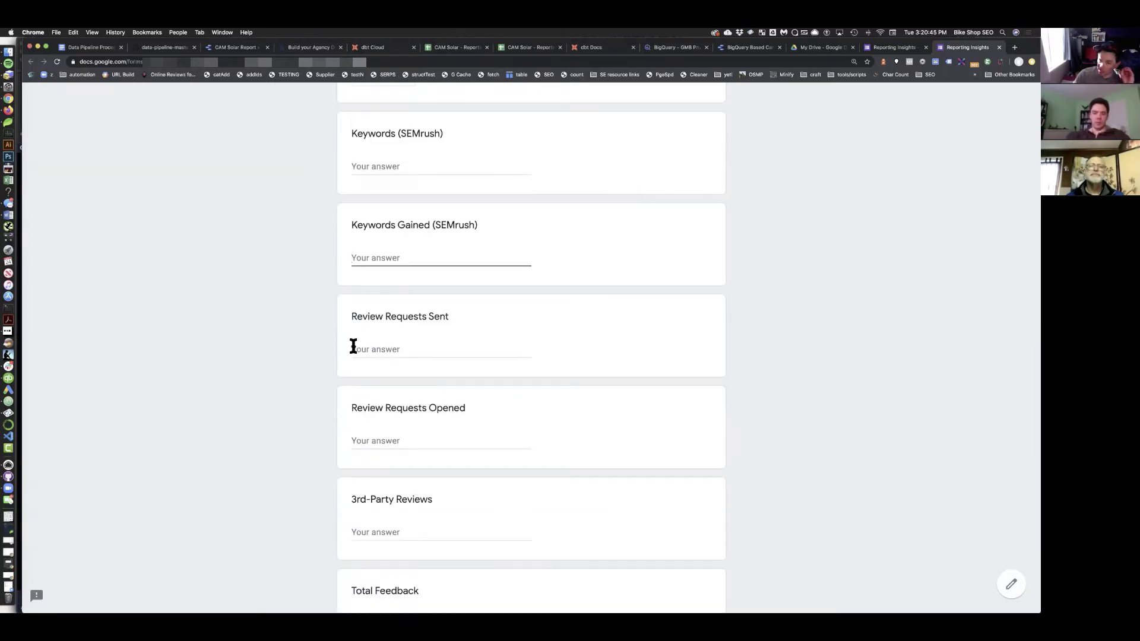
scroll(359, 436, "down", 3)
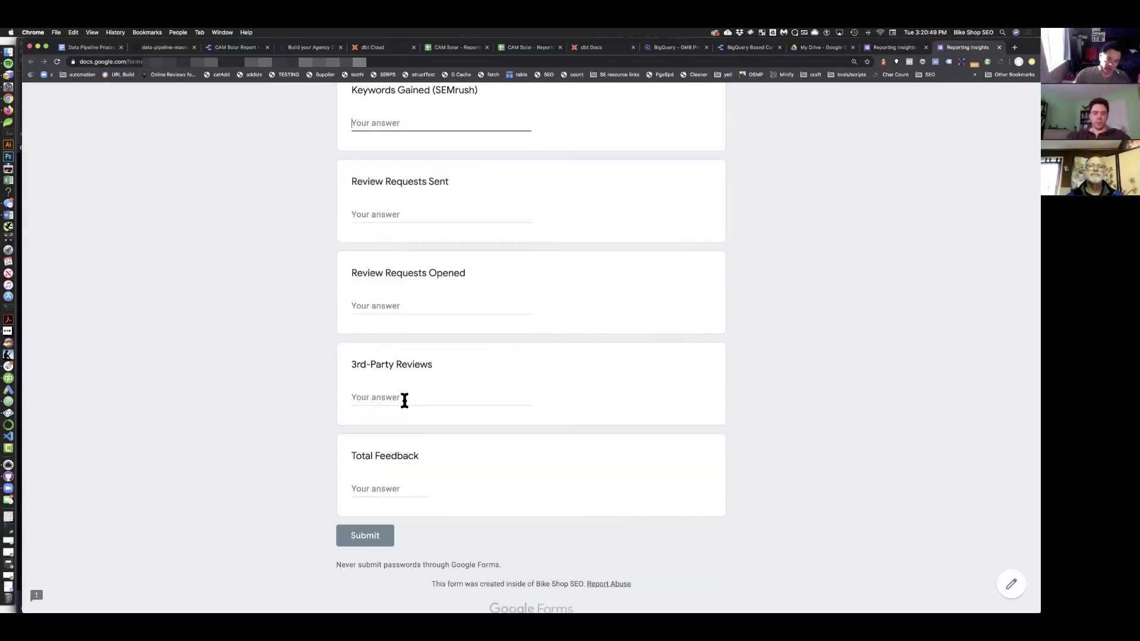
scroll(404, 401, "up", 3)
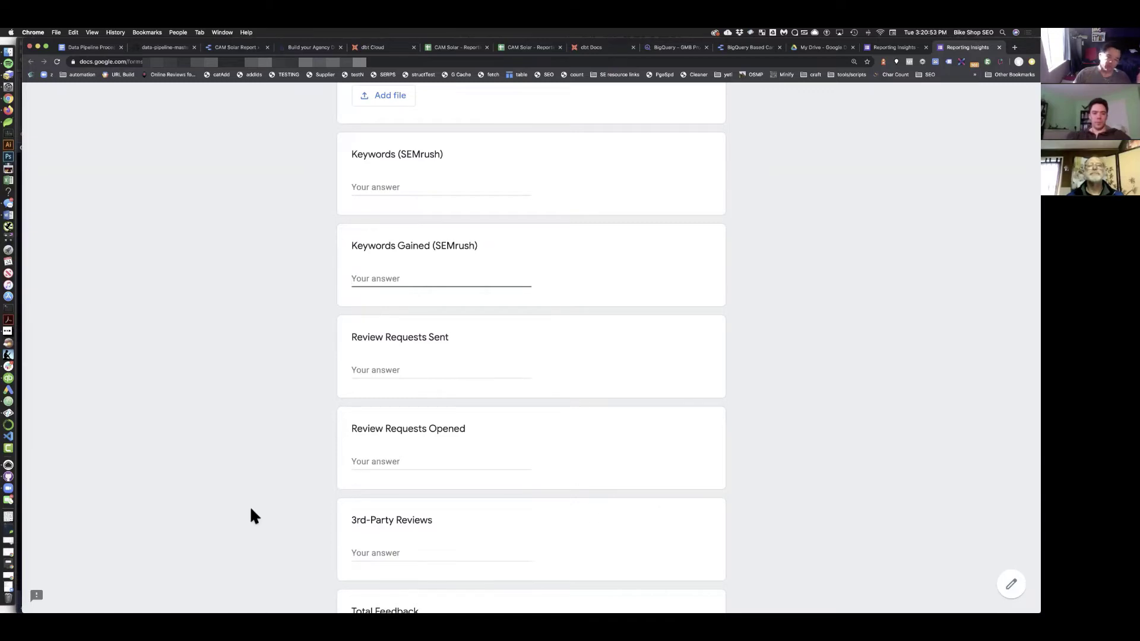
scroll(461, 441, "down", 3)
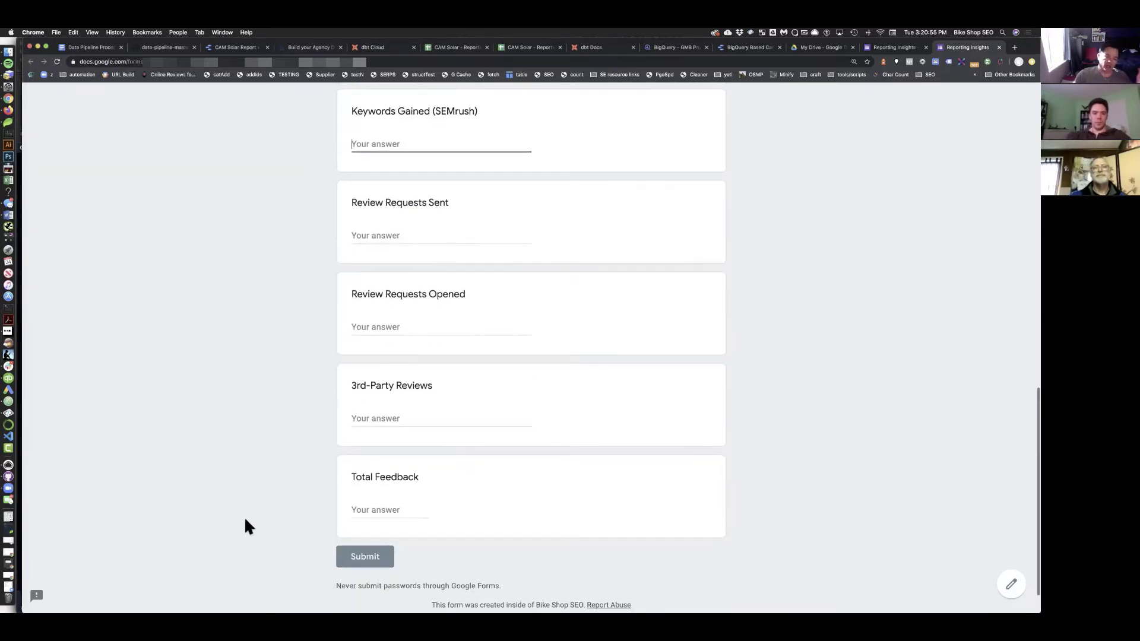
left_click(354, 511)
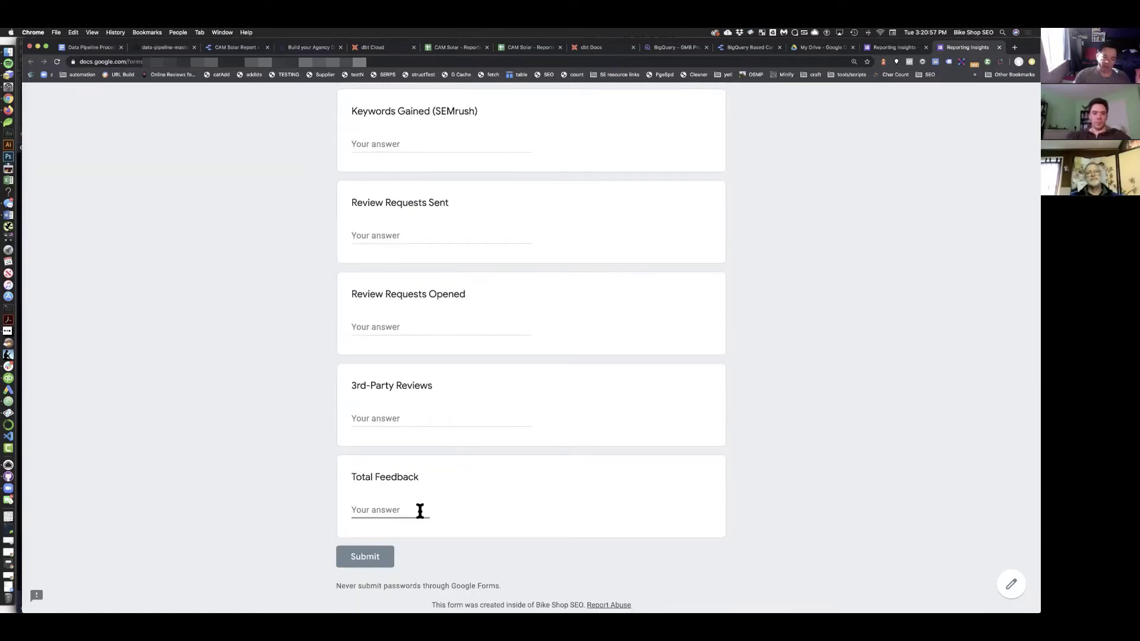
scroll(462, 518, "up", 15)
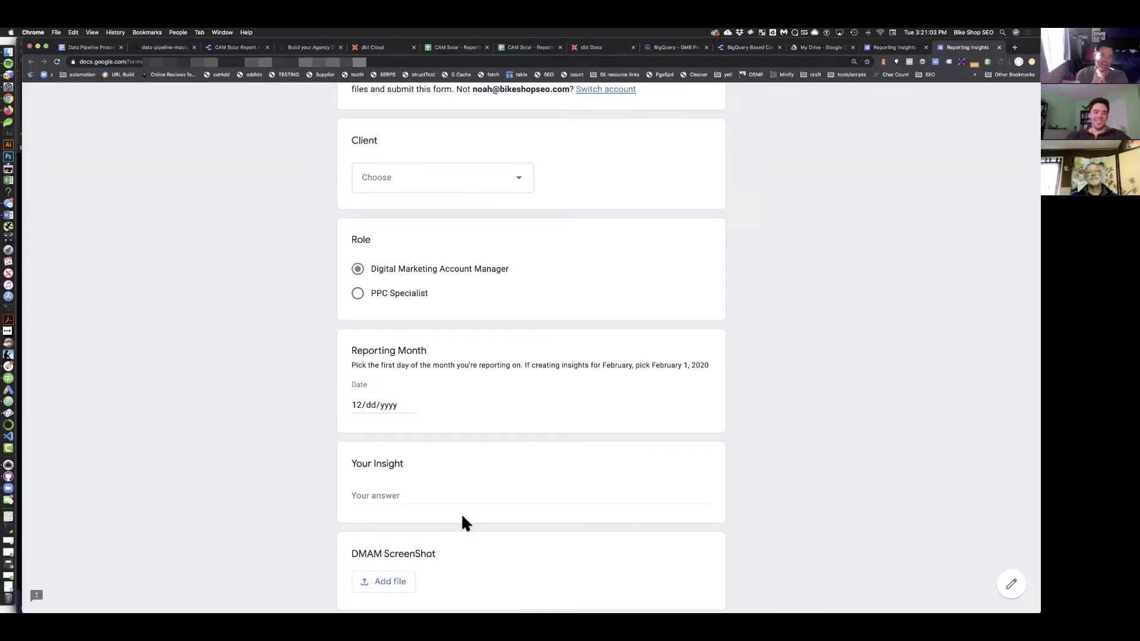
scroll(463, 517, "up", 1)
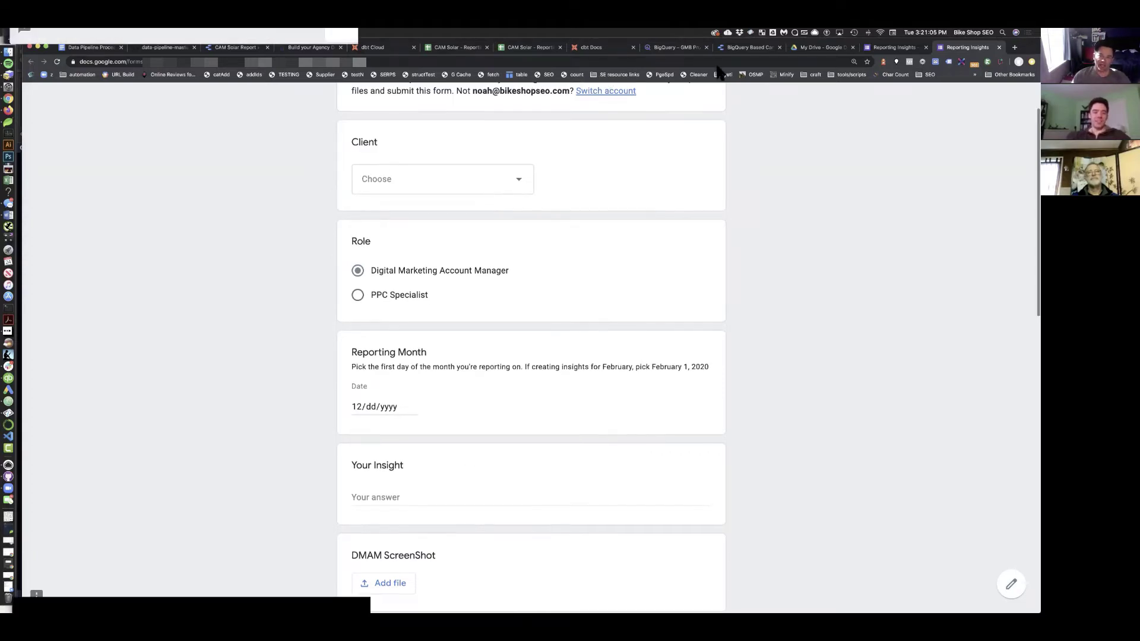
Return to the Cam report's Glossary page with its date range at Feb 1–Feb 29, 2020
left_click(751, 48)
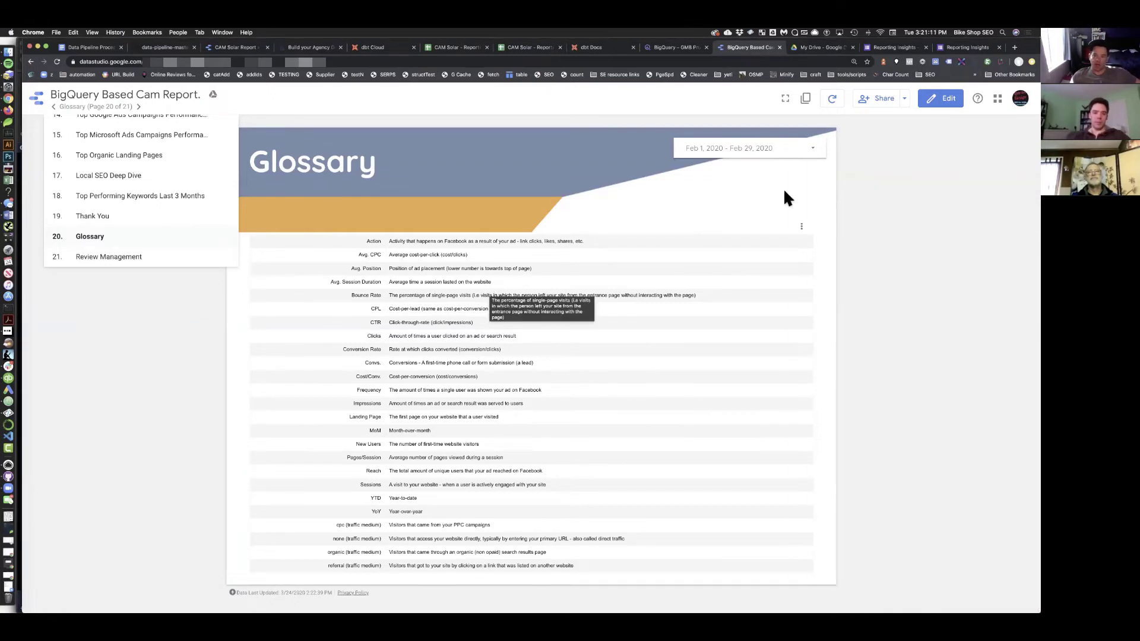
left_click(792, 152)
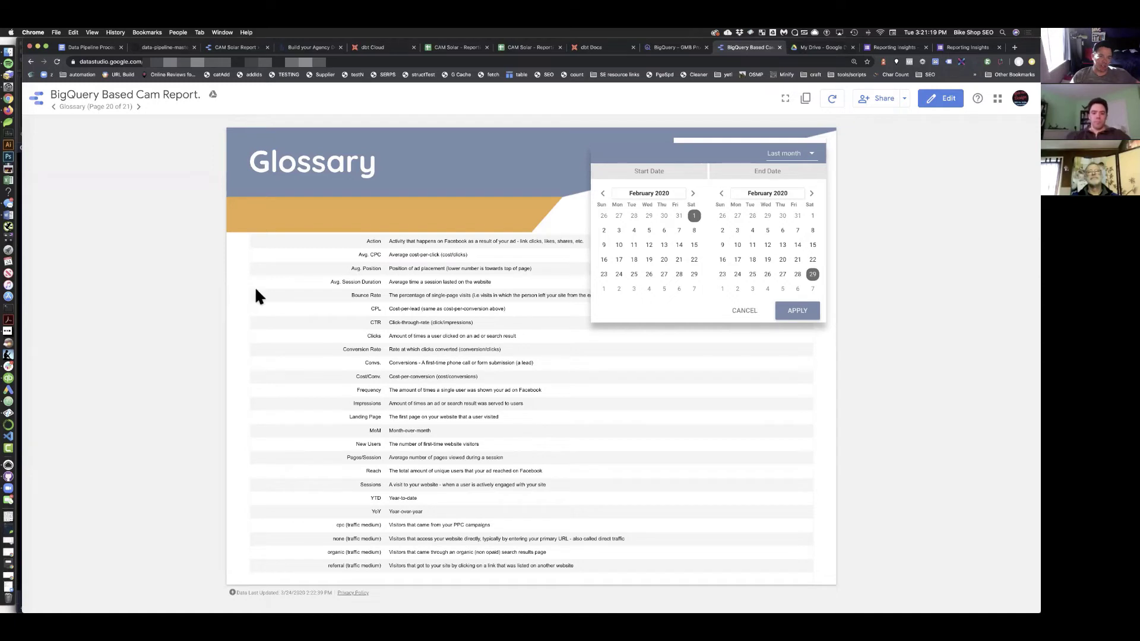
left_click(968, 47)
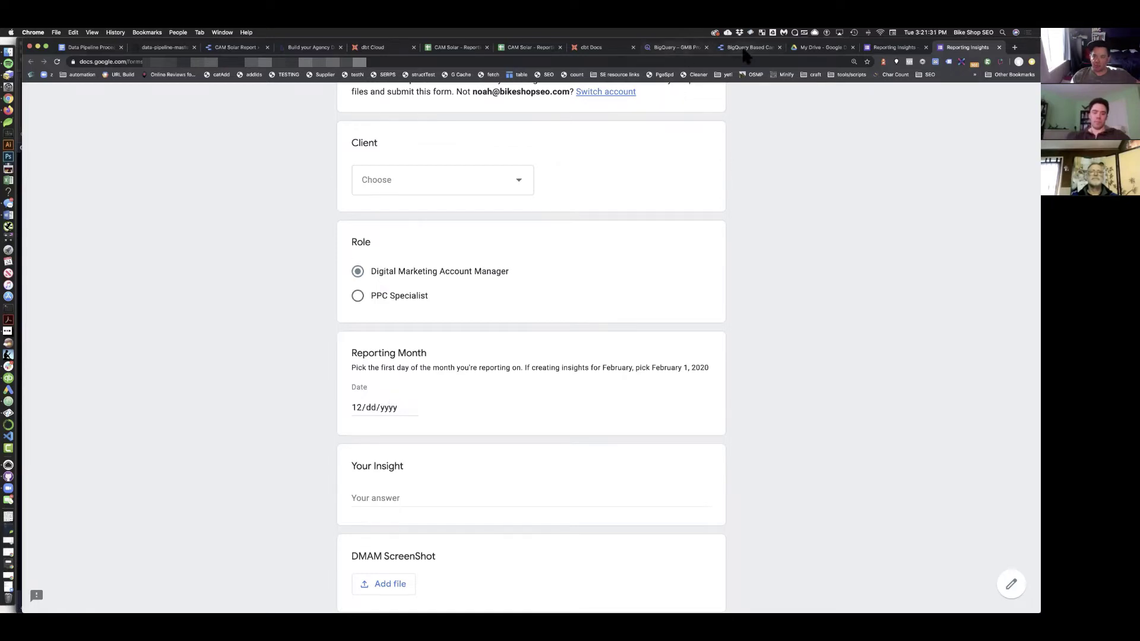
left_click(747, 48)
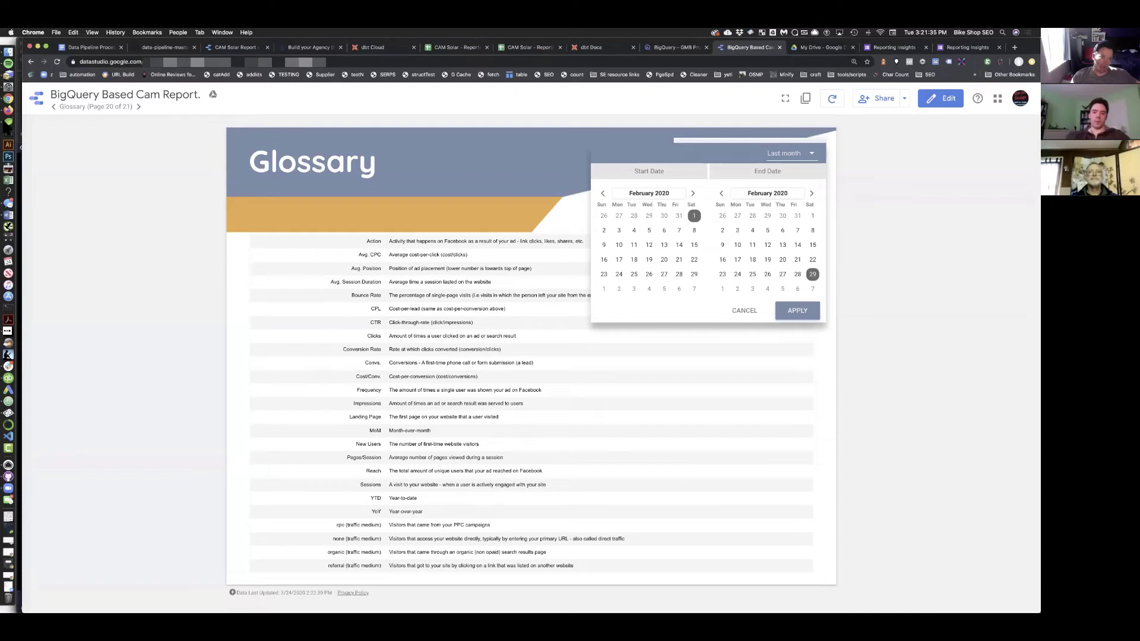
left_click(97, 110)
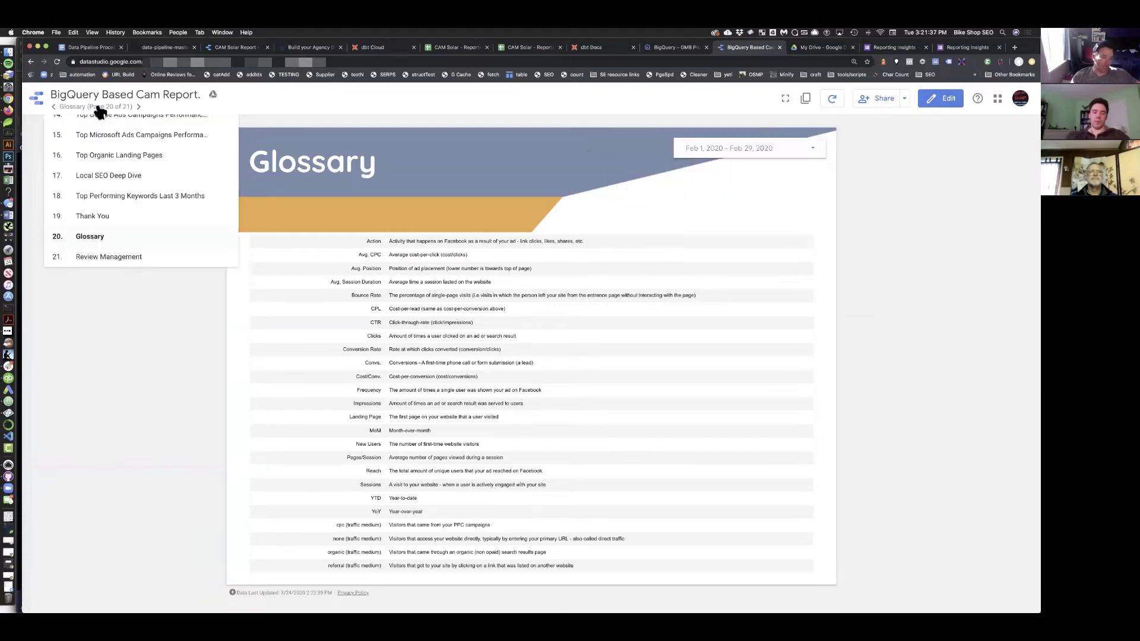
scroll(115, 215, "up", 5)
scroll(113, 202, "down", 1)
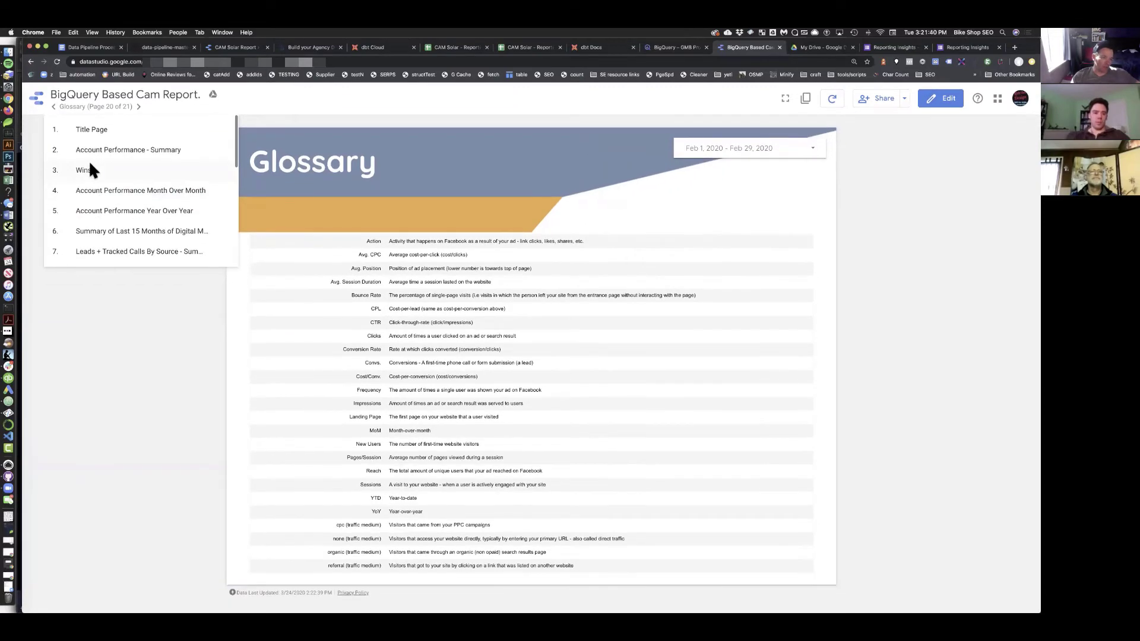
Go to the Wins + Insights page and inspect the account manager insight text
left_click(89, 169)
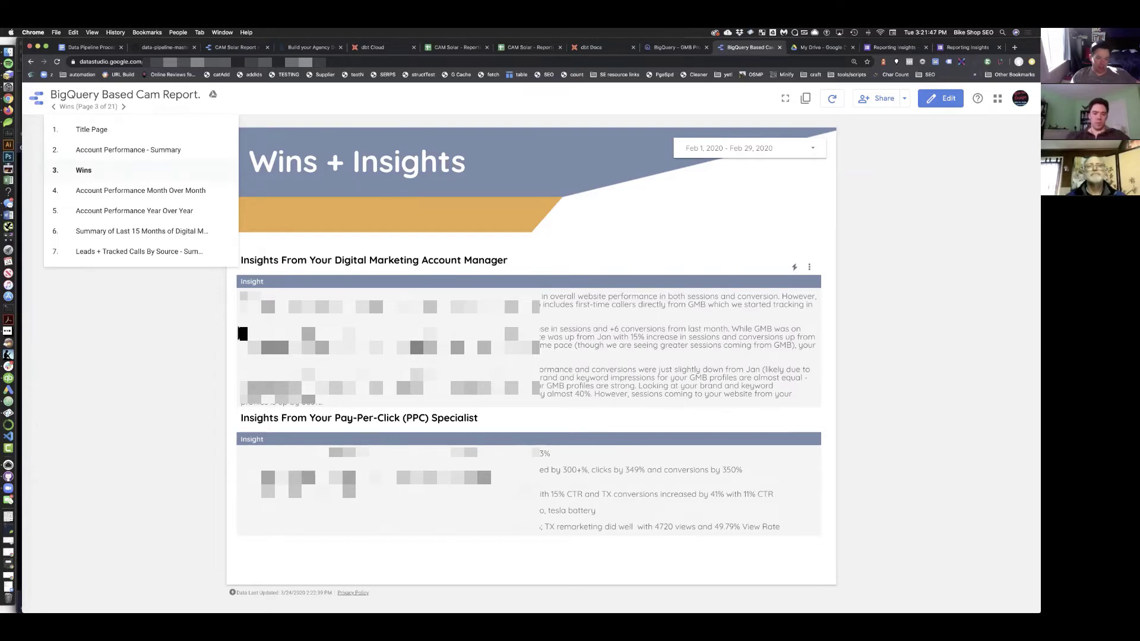
left_click(243, 334)
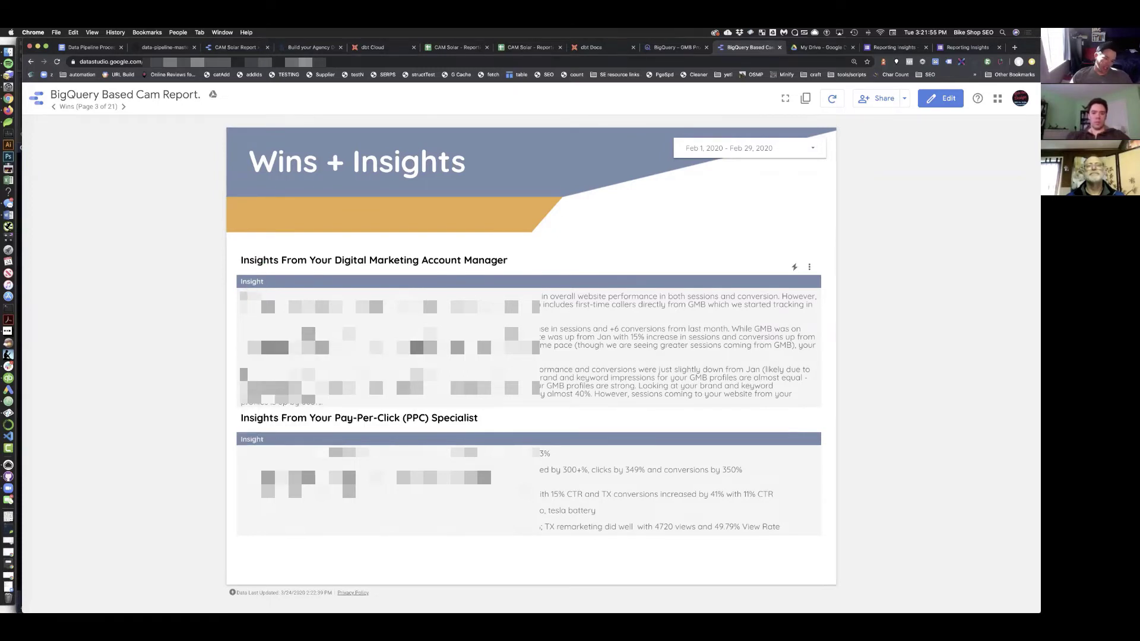
triple_click(243, 375)
left_click(242, 374)
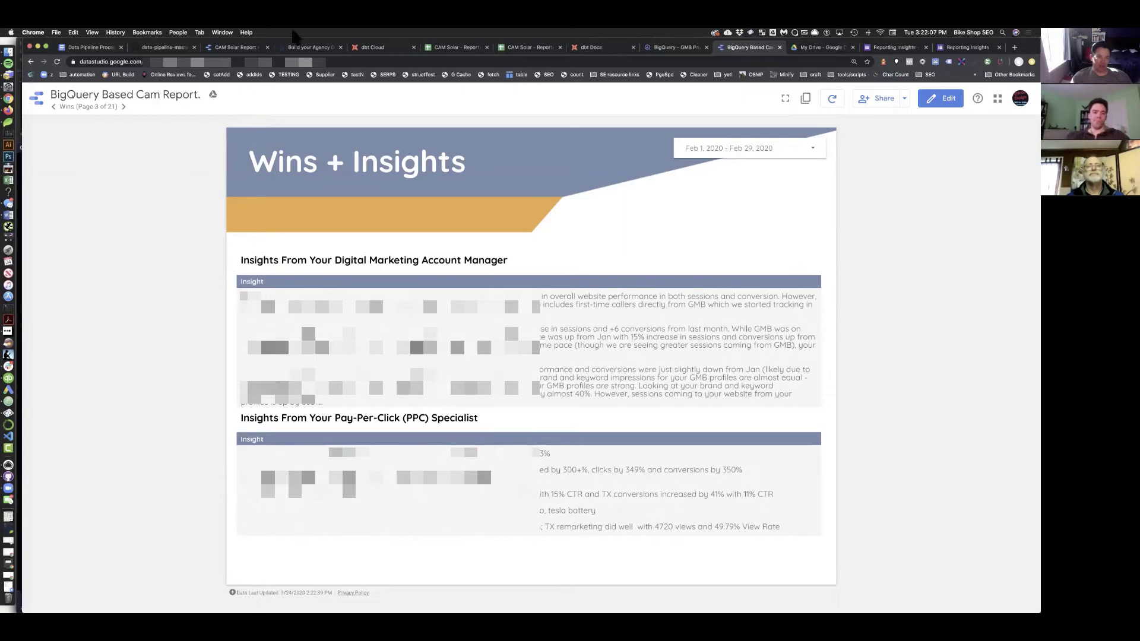
left_click(95, 113)
scroll(89, 226, "down", 5)
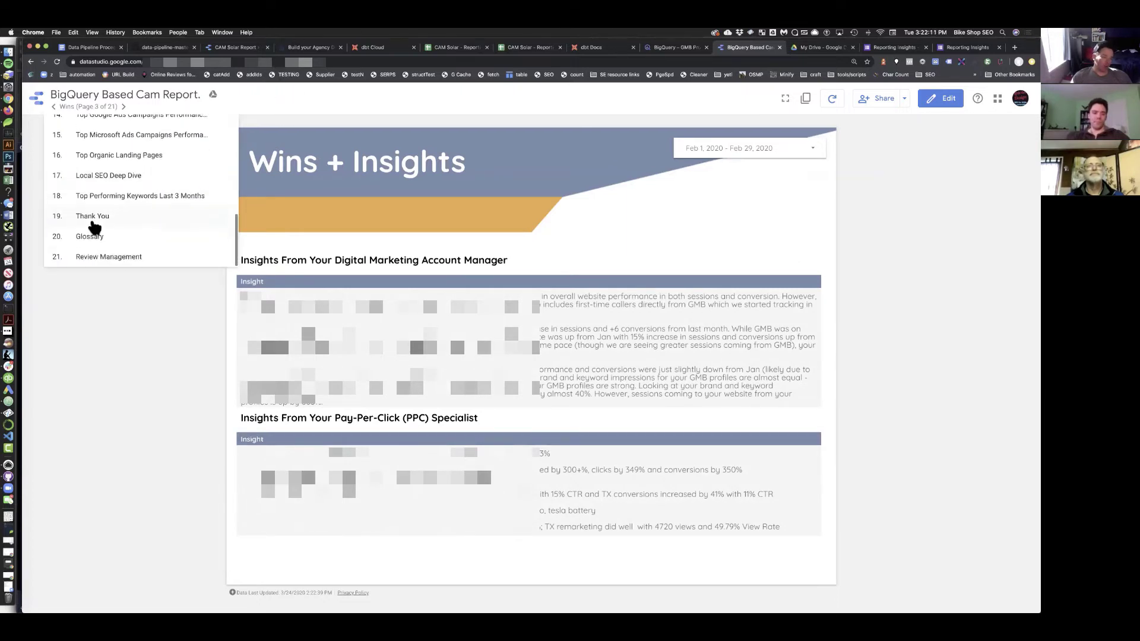
View the Review Management page showing No data, then jump back to the Title Page
left_click(107, 260)
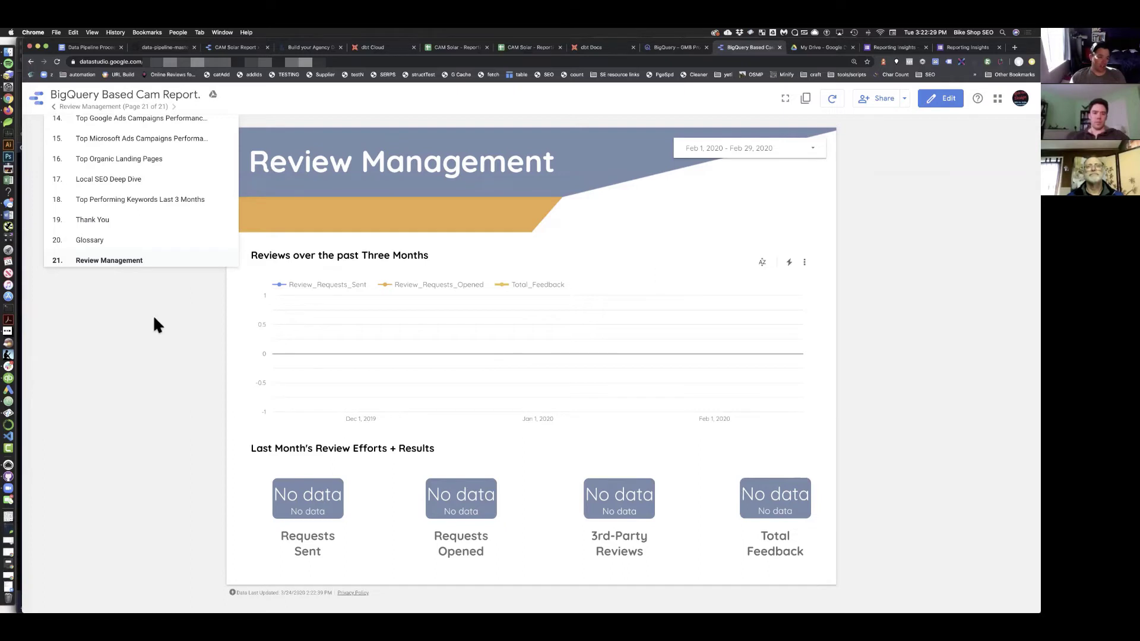
left_click(176, 327)
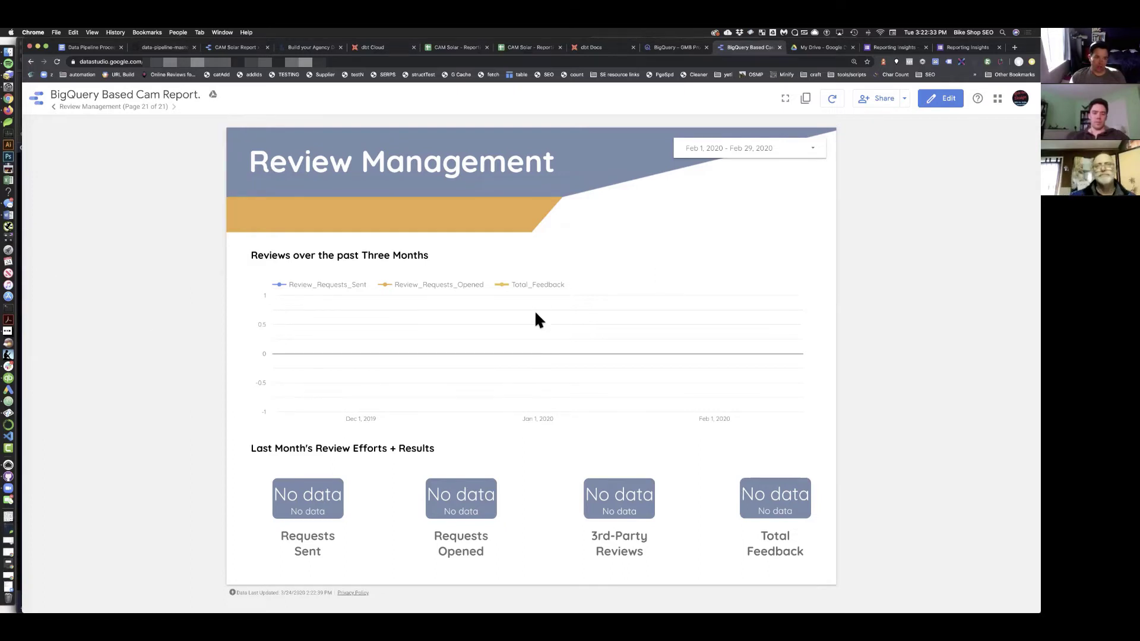
left_click(53, 108)
left_click(96, 106)
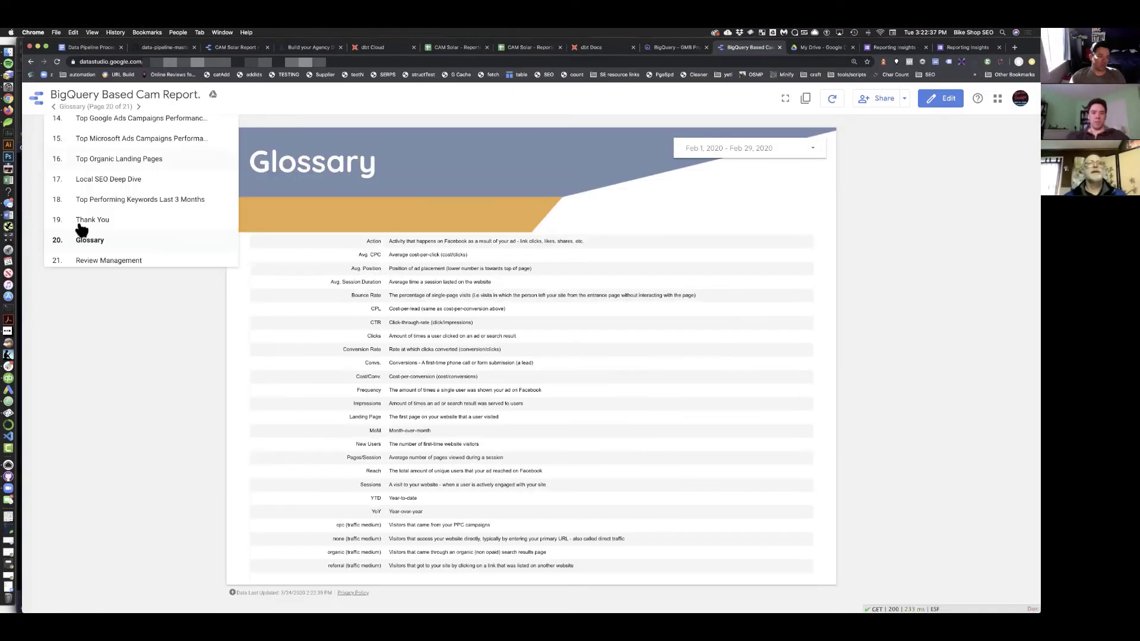
scroll(84, 219, "up", 10)
left_click(91, 130)
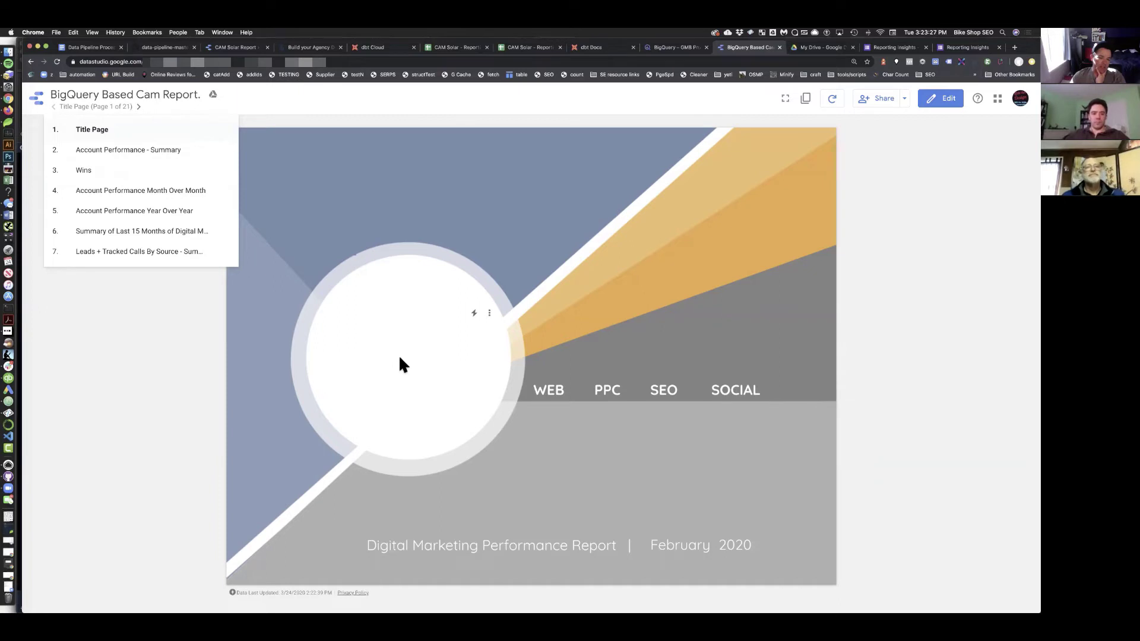
Step through Wins and Month Over Month to Account Performance Year Over Year, page 5
left_click(165, 330)
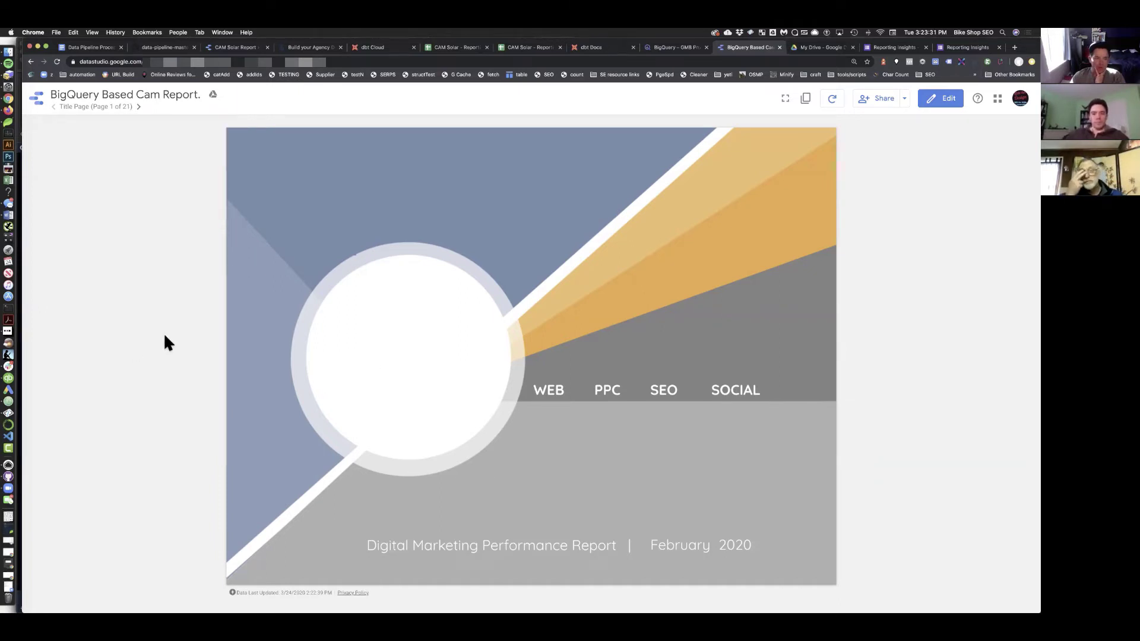
left_click(138, 107)
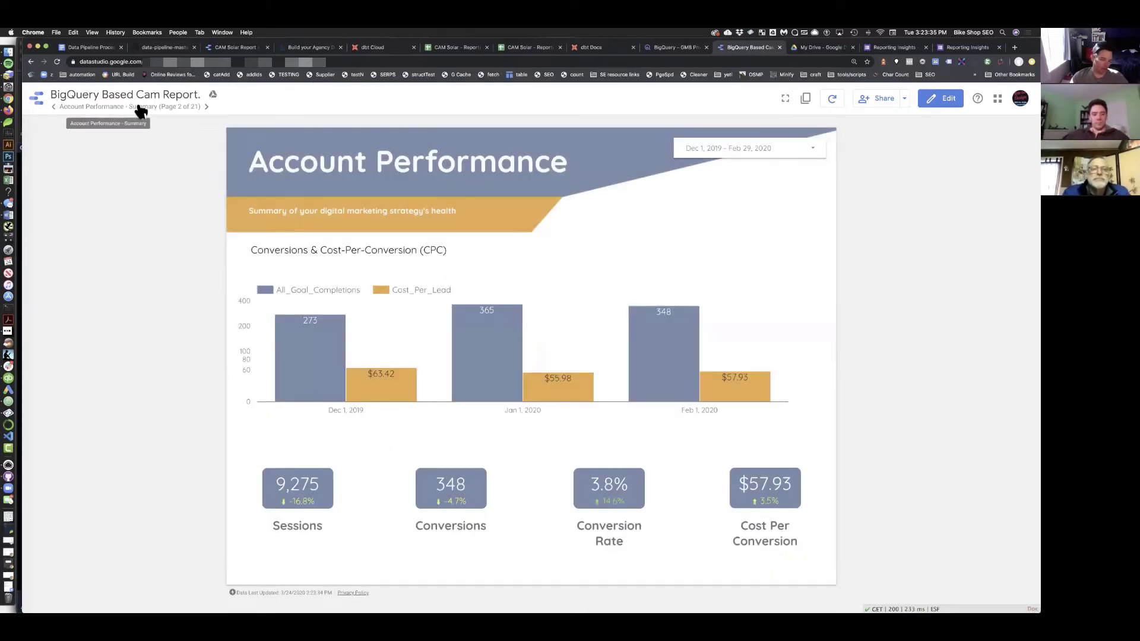
left_click(140, 109)
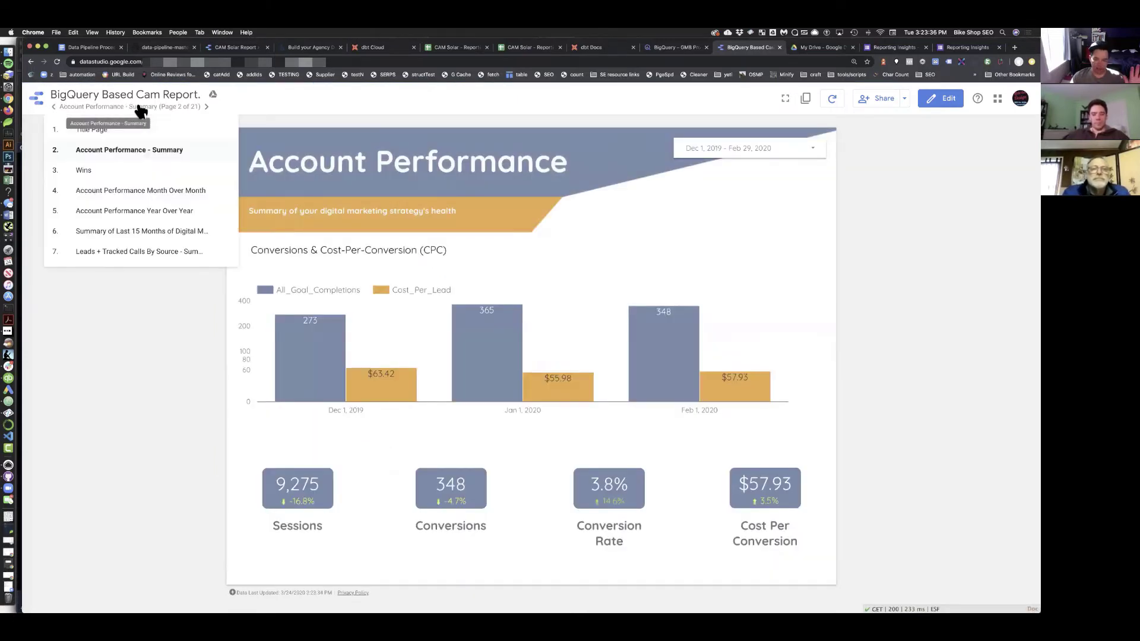
left_click(97, 169)
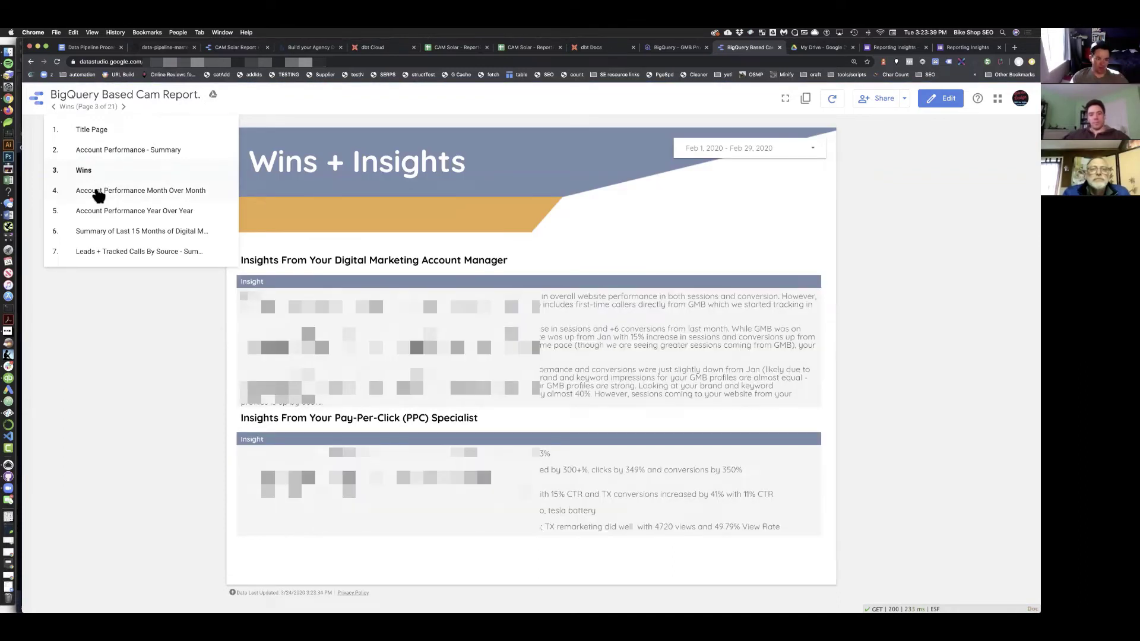
left_click(97, 191)
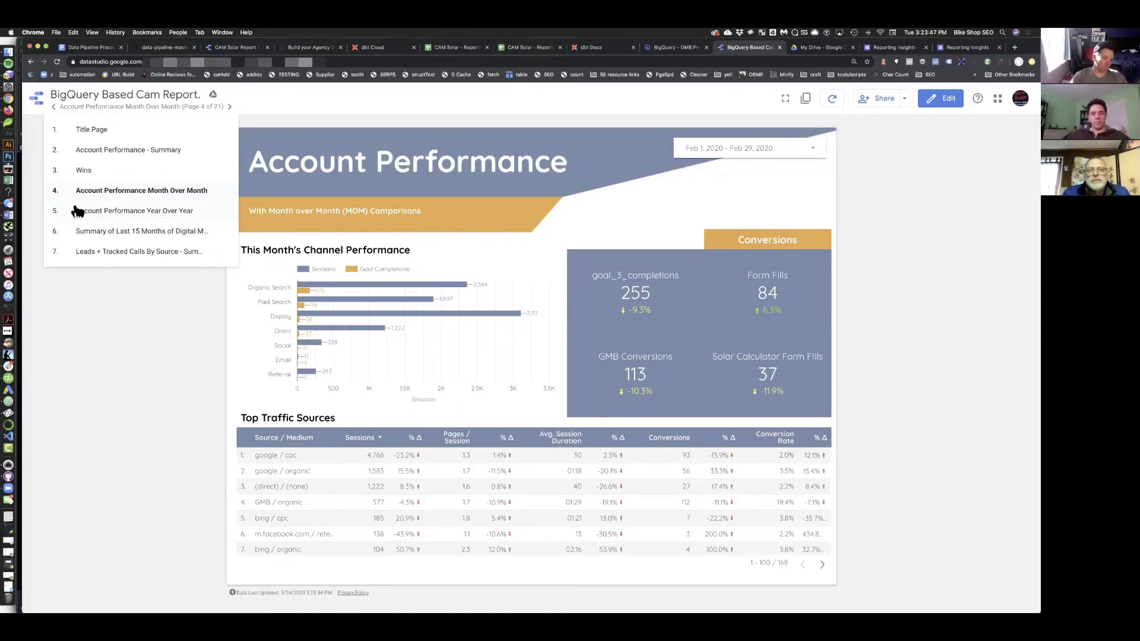
left_click(74, 205)
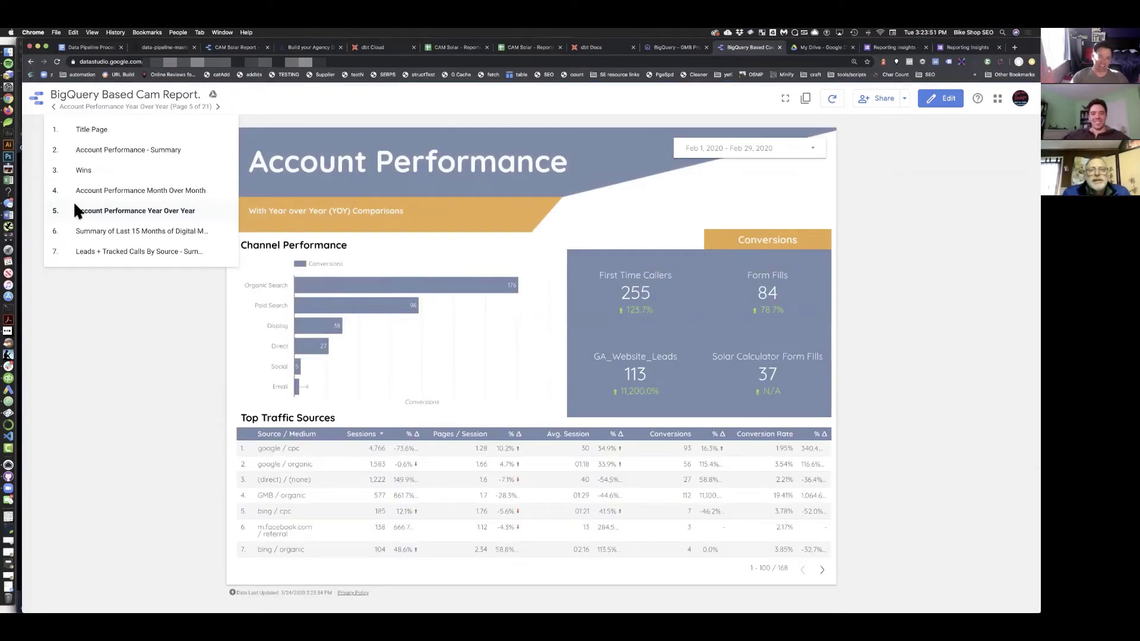
left_click(112, 108)
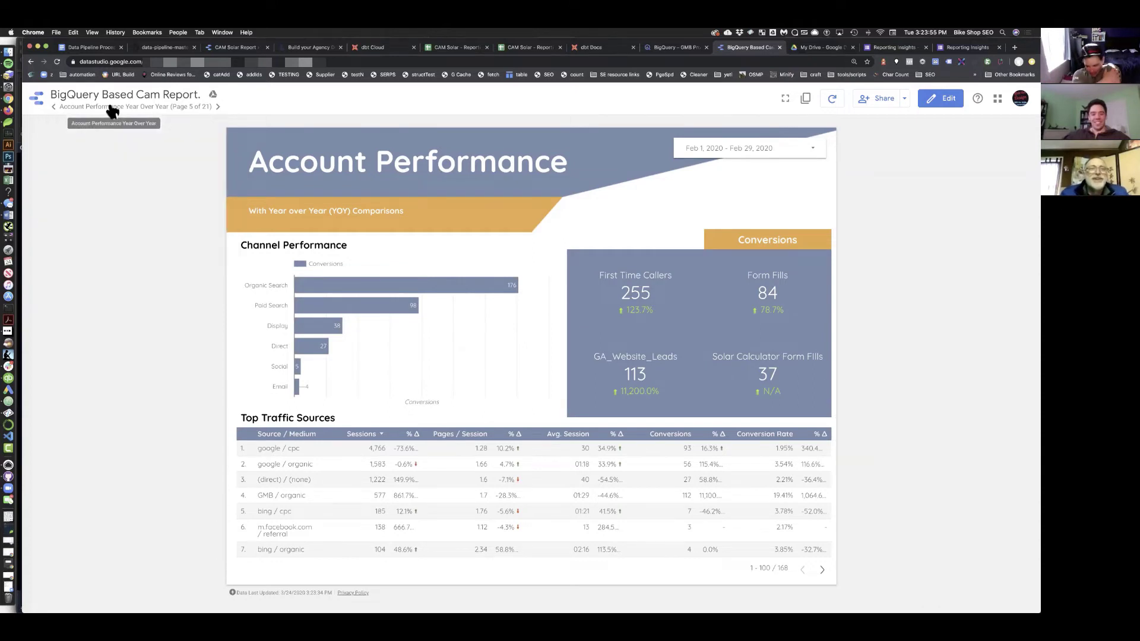
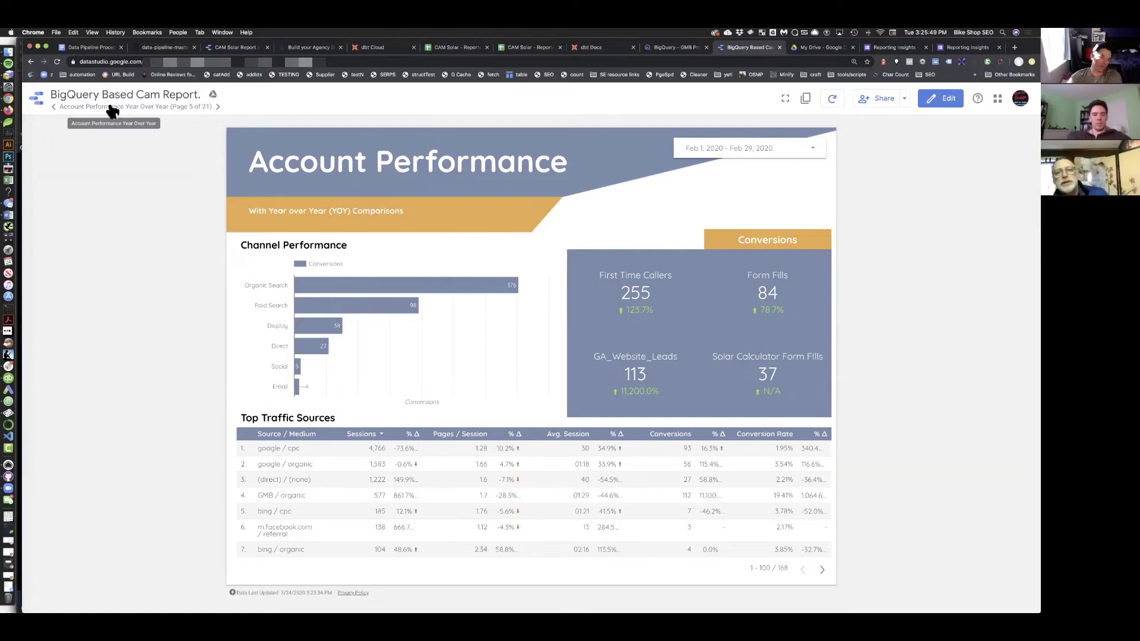
Jump to '19. Thank You', page 19 of 21 of the BigQuery Based Cam Report
left_click(111, 108)
scroll(143, 234, "down", 5)
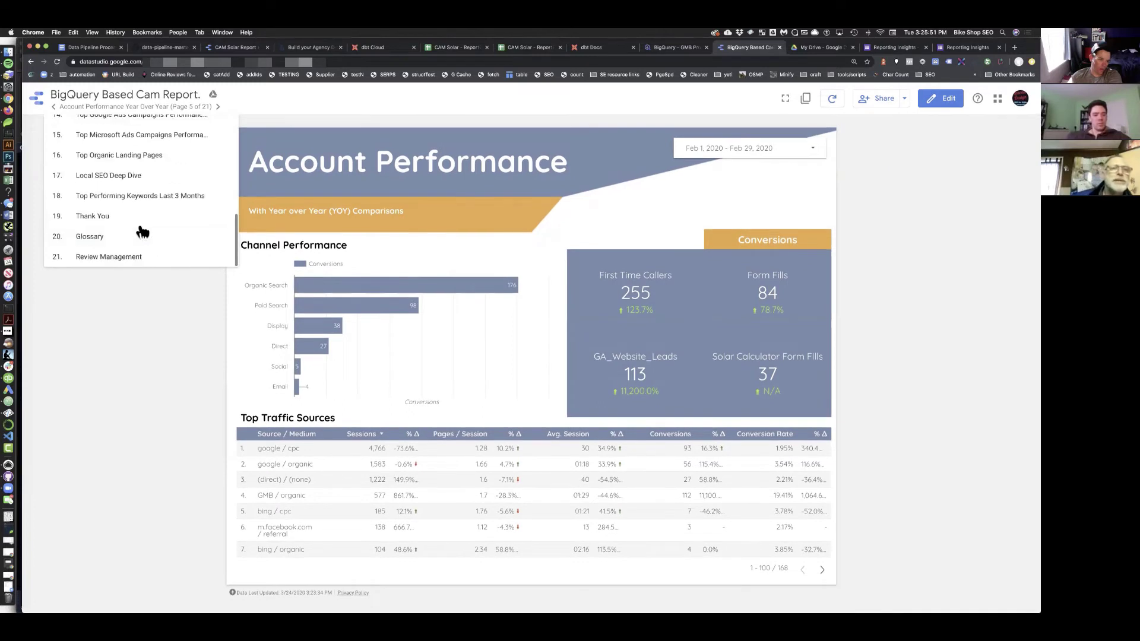
left_click(92, 217)
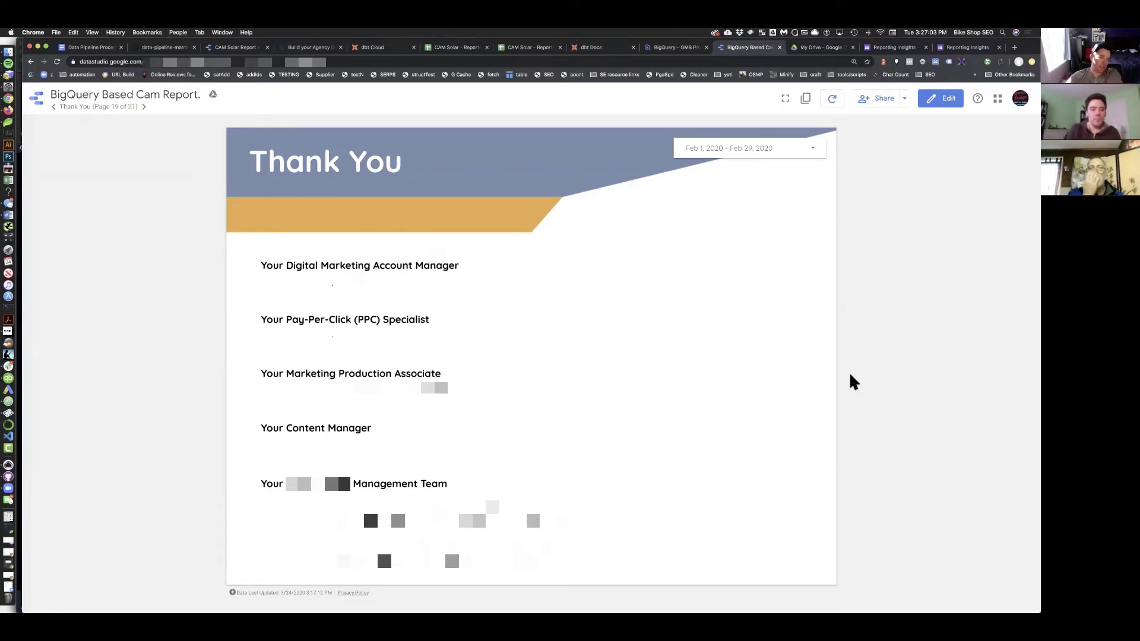
left_click(144, 107)
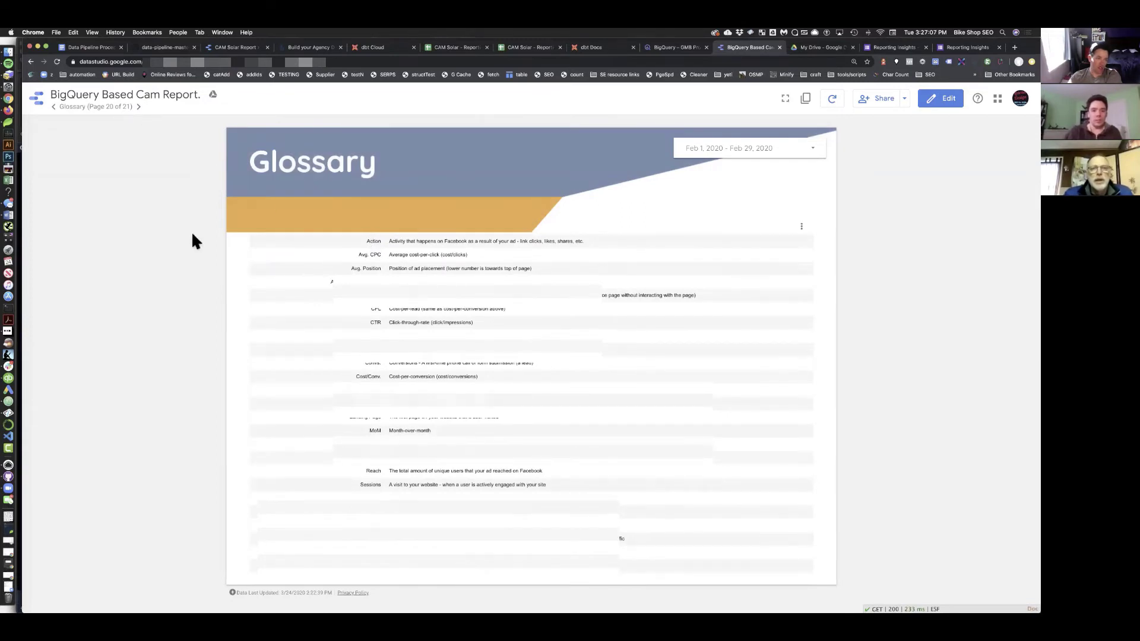
left_click(53, 106)
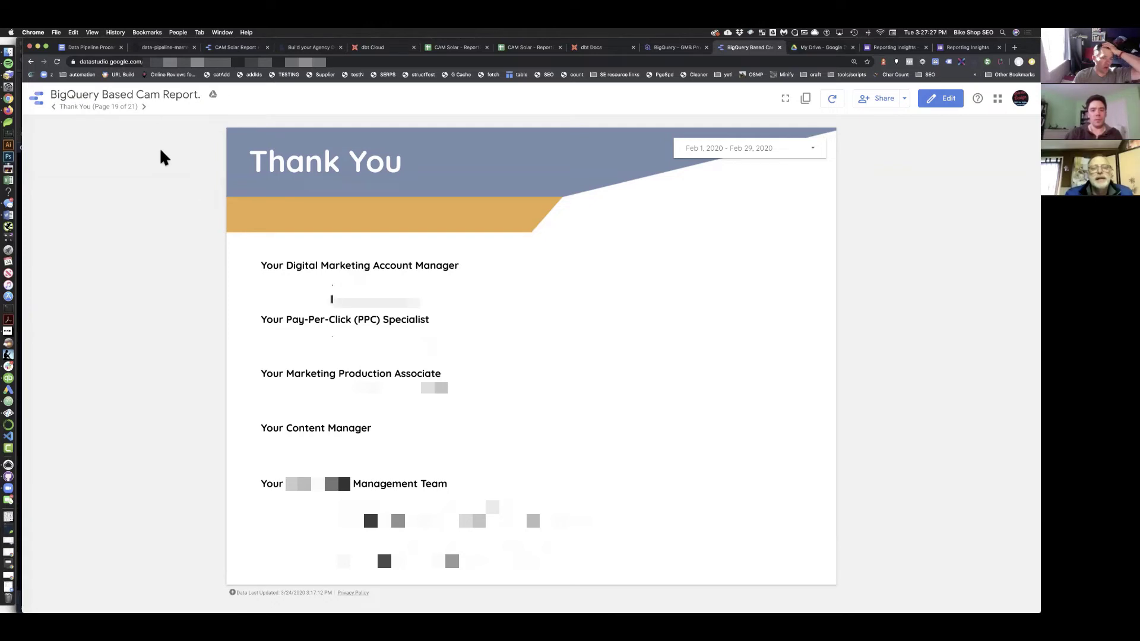
left_click(143, 105)
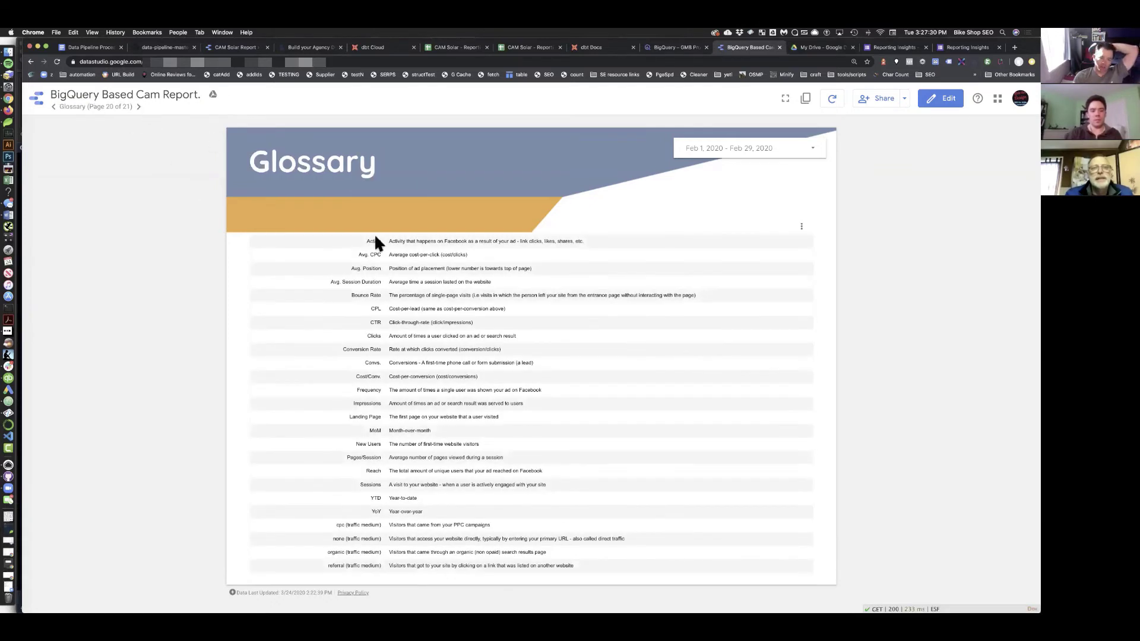
left_click(54, 106)
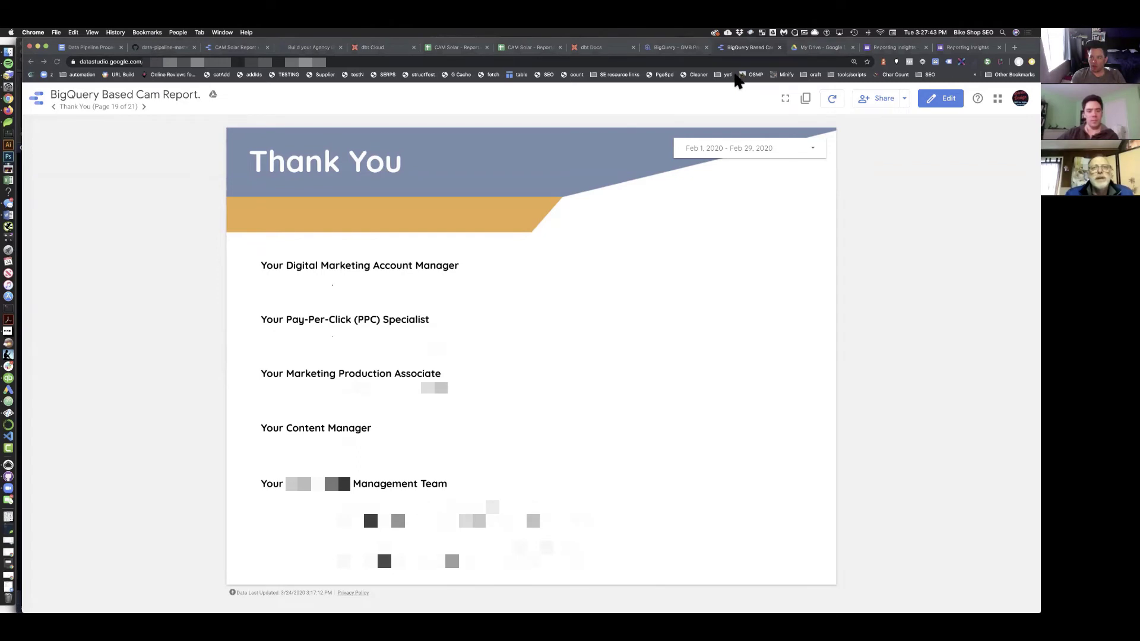
Switch to dbt Cloud, collapse the Runs panel and go to the Jobs list
left_click(370, 49)
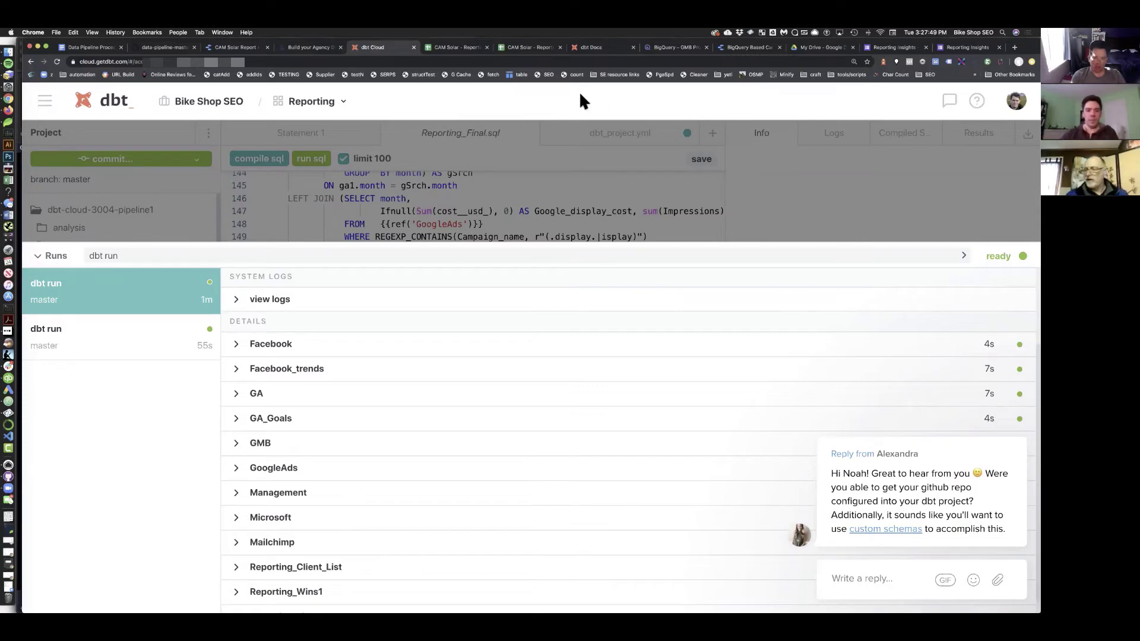
left_click(39, 256)
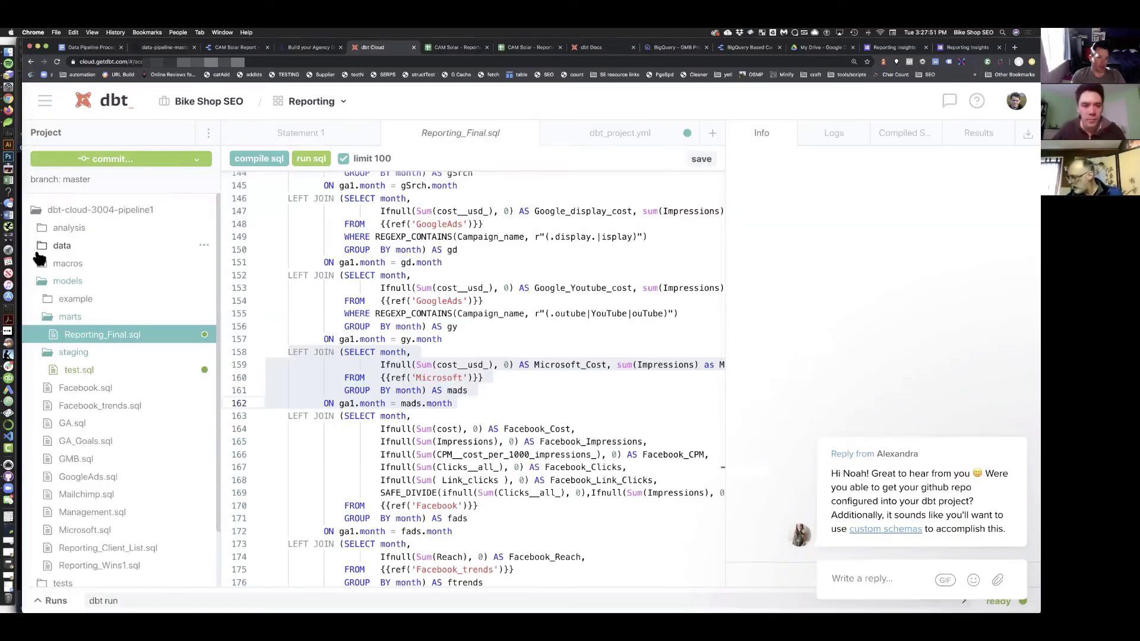
left_click(45, 101)
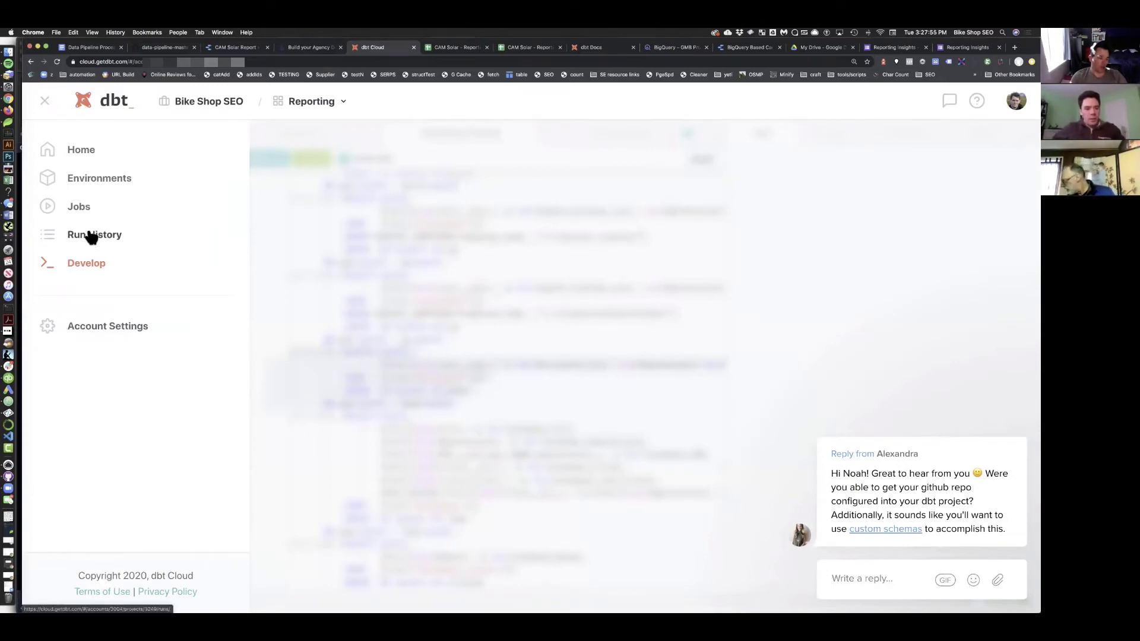
left_click(79, 208)
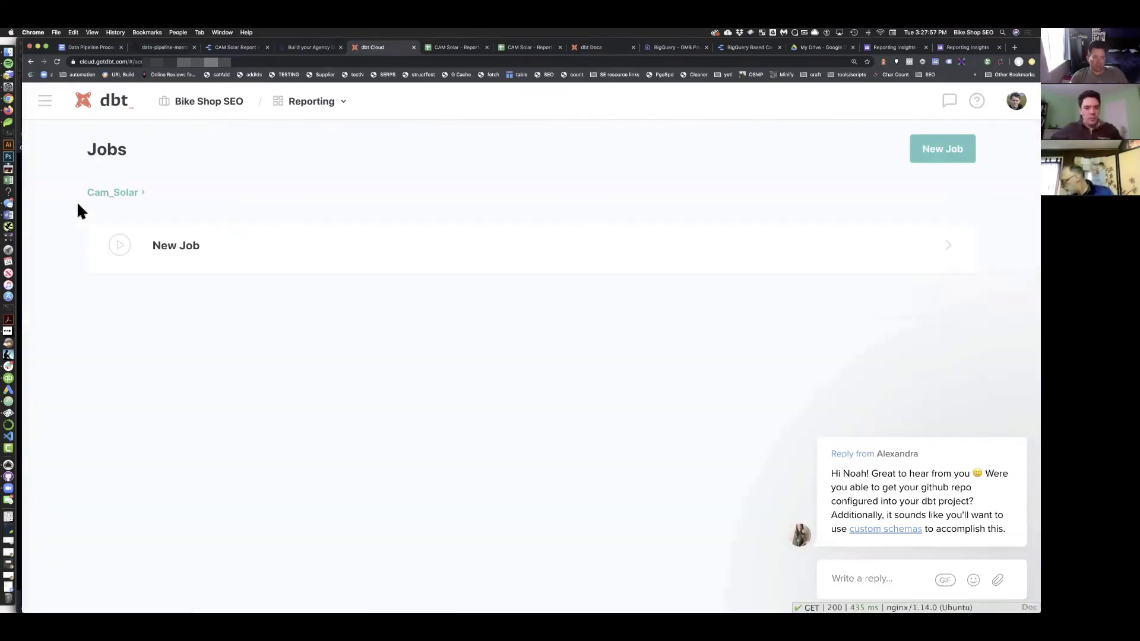
Start a New Job and look over its environment choices
left_click(939, 153)
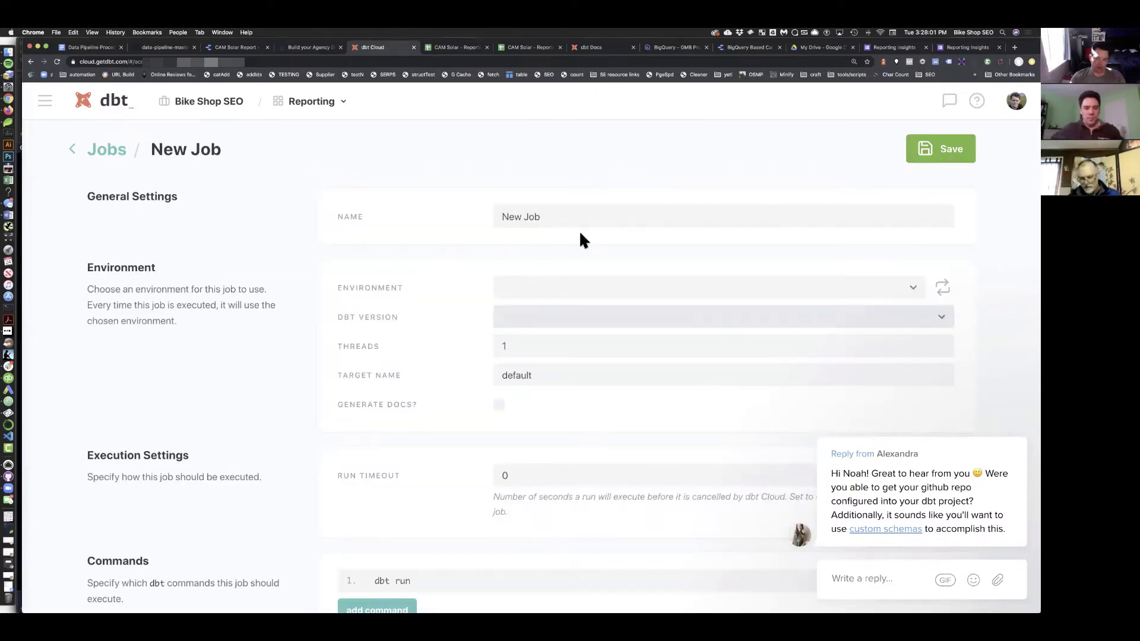
left_click(913, 287)
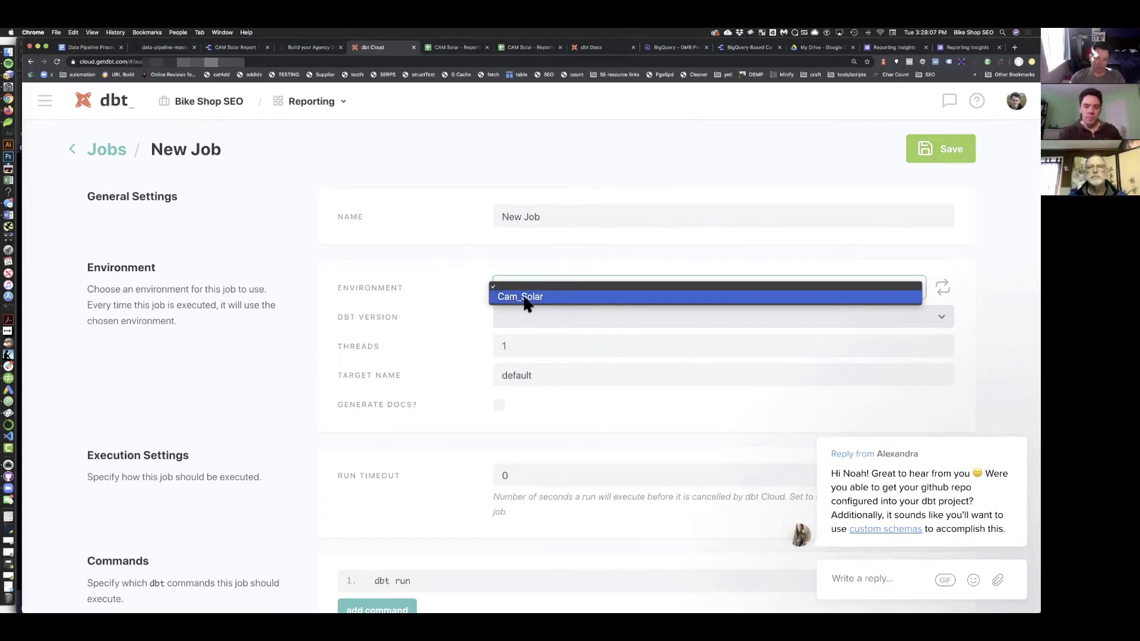
left_click(462, 337)
Set the job trigger to a custom cron schedule (0 * * * *) and dismiss the support chat
scroll(462, 337, "down", 2)
scroll(464, 340, "down", 5)
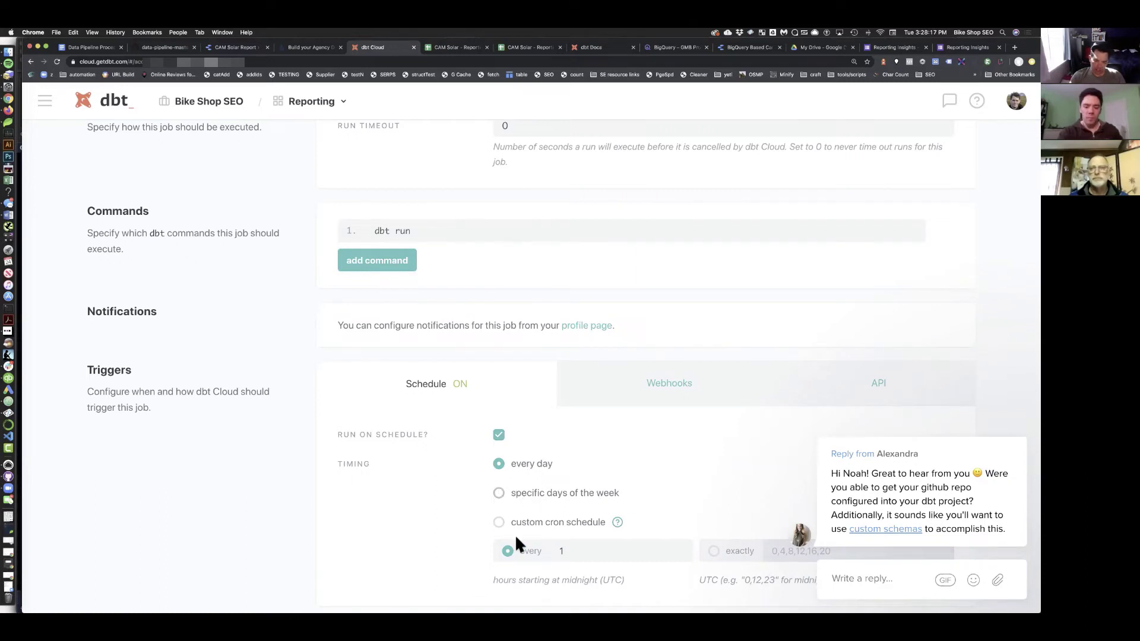
left_click(498, 523)
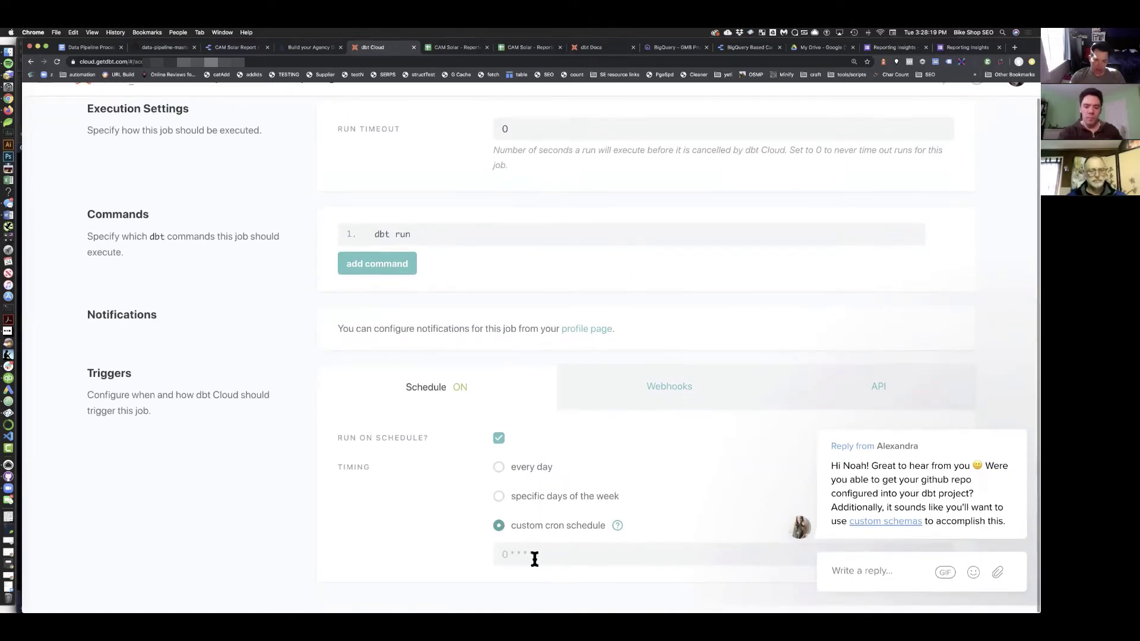
scroll(534, 558, "up", 1)
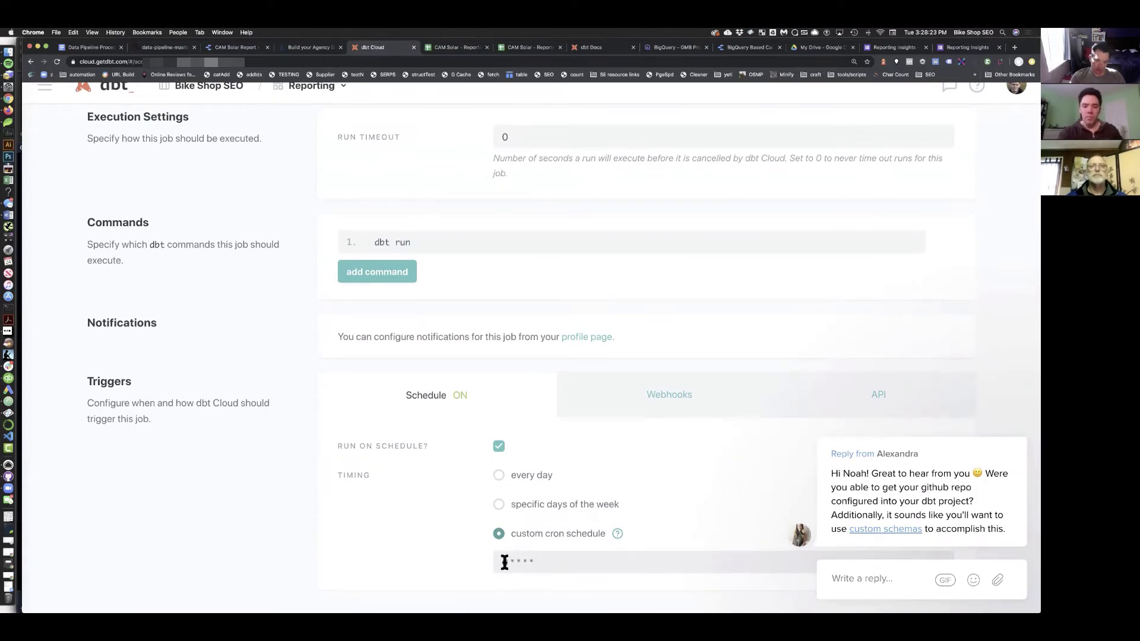
scroll(512, 562, "down", 1)
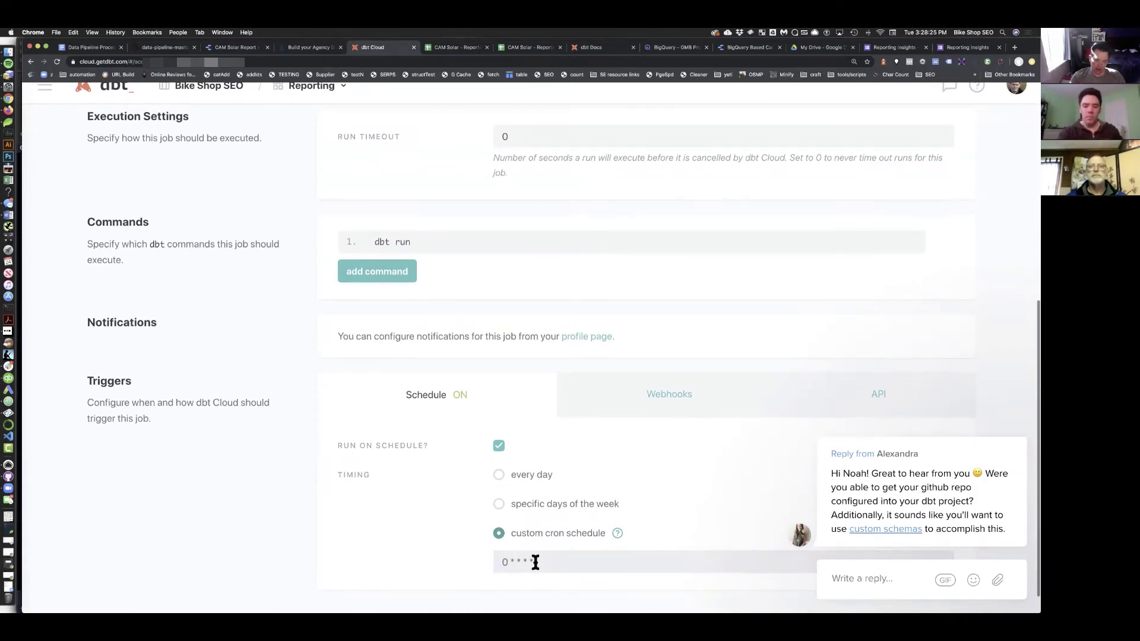
scroll(531, 561, "up", 1)
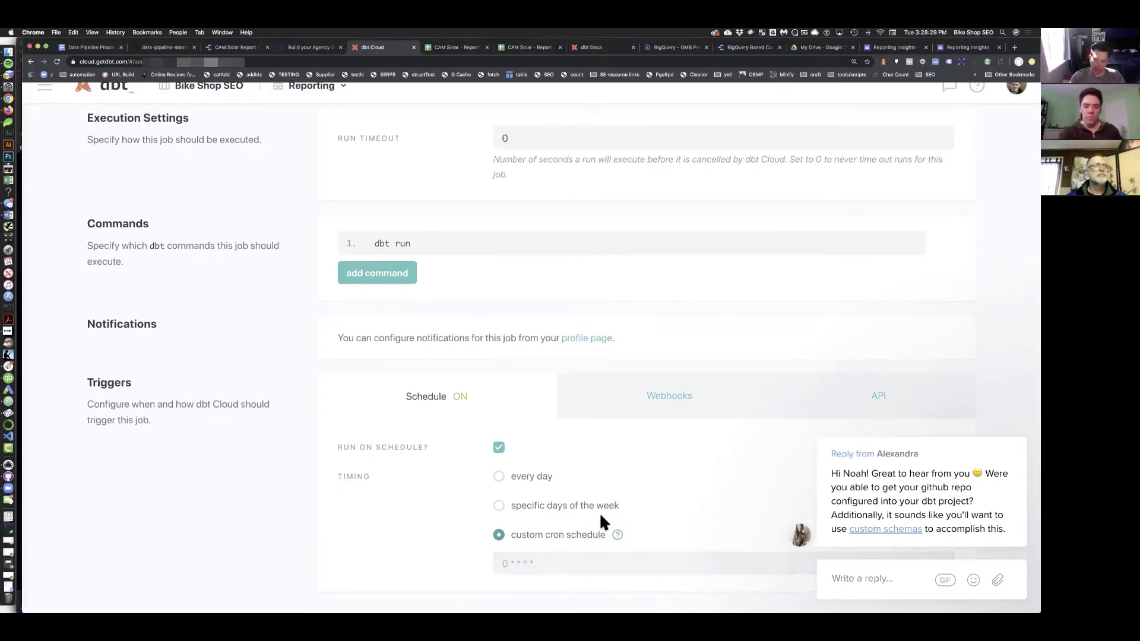
scroll(600, 512, "down", 1)
mouse_move(802, 469)
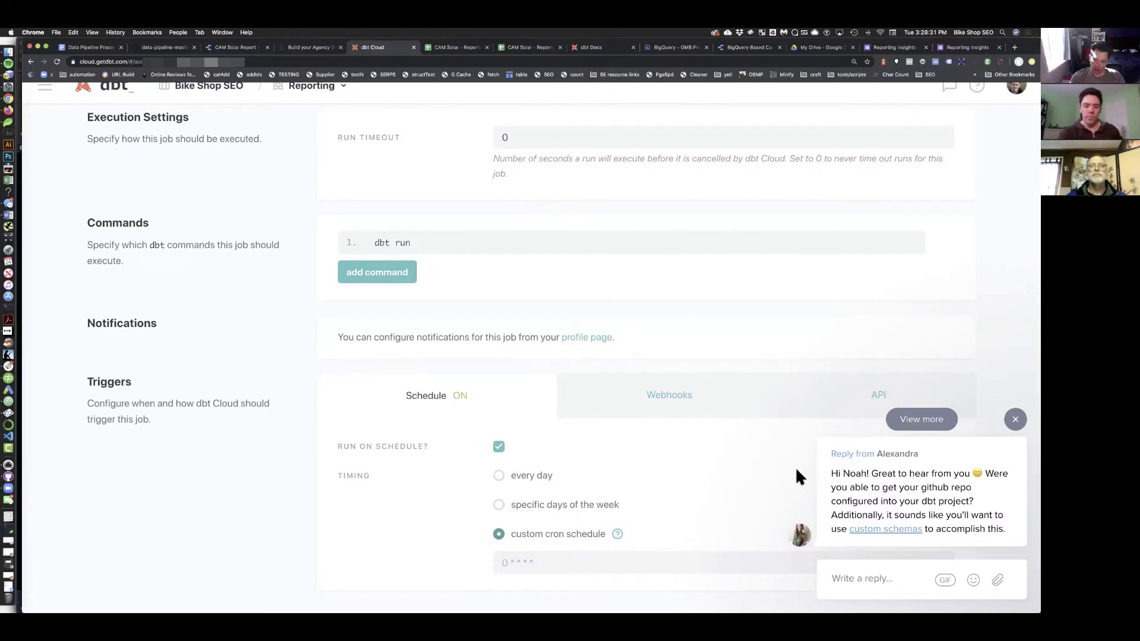
left_click(1016, 419)
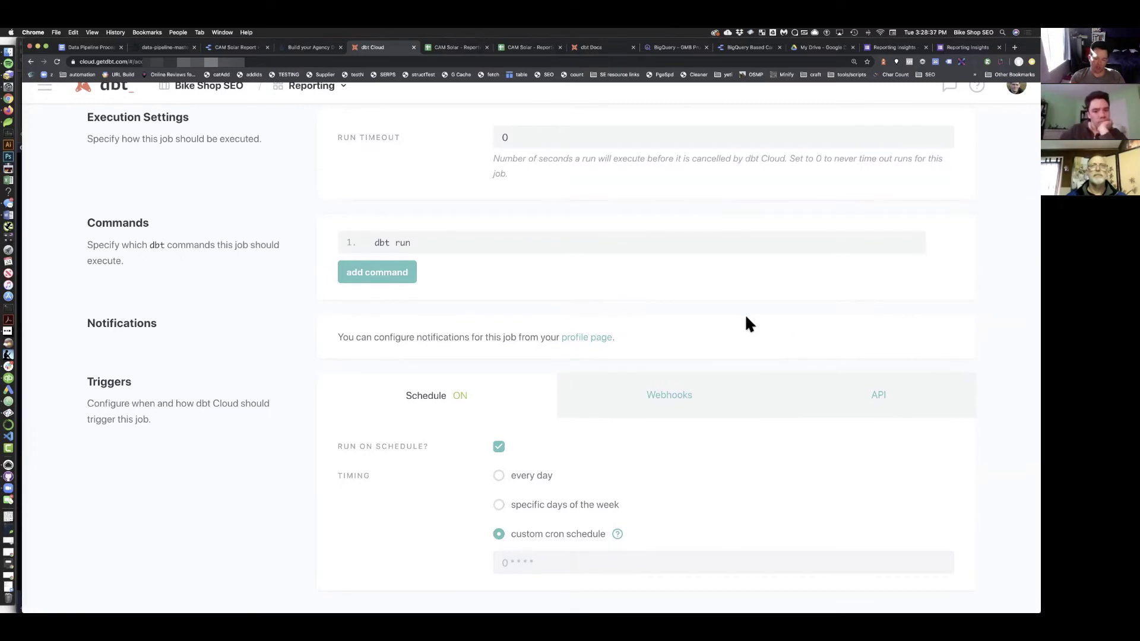
left_click(677, 400)
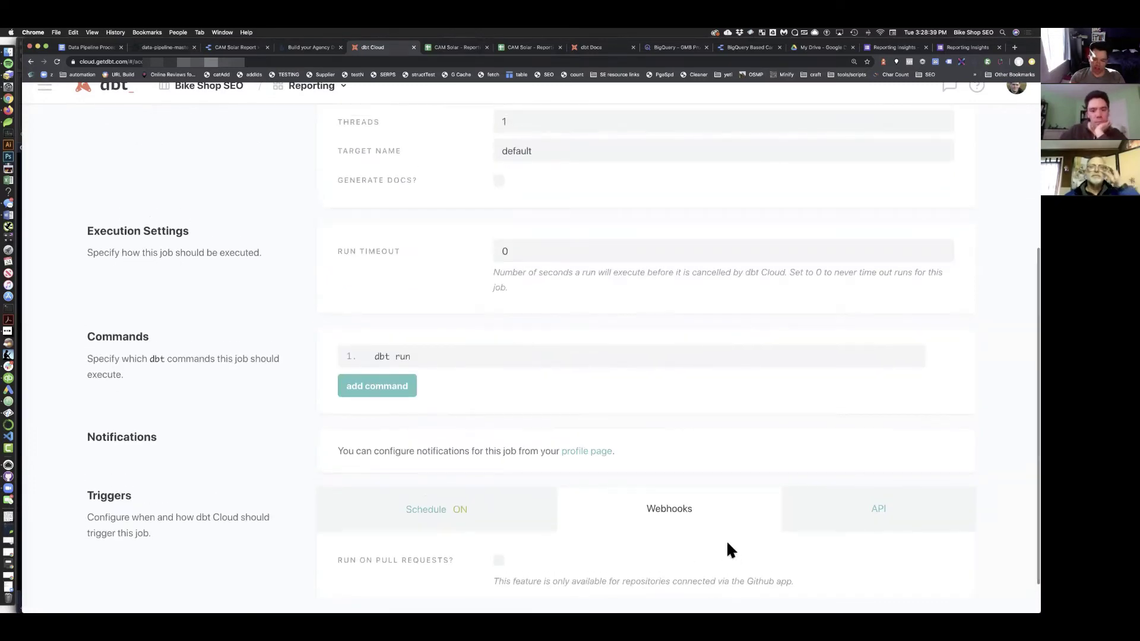
scroll(725, 540, "down", 1)
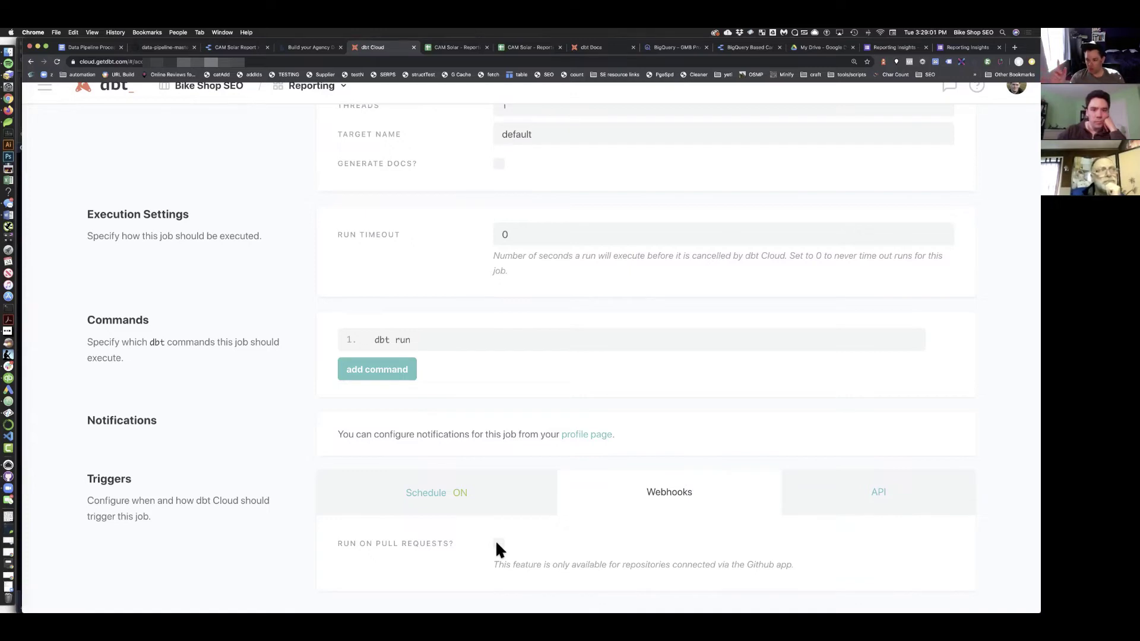
left_click(879, 492)
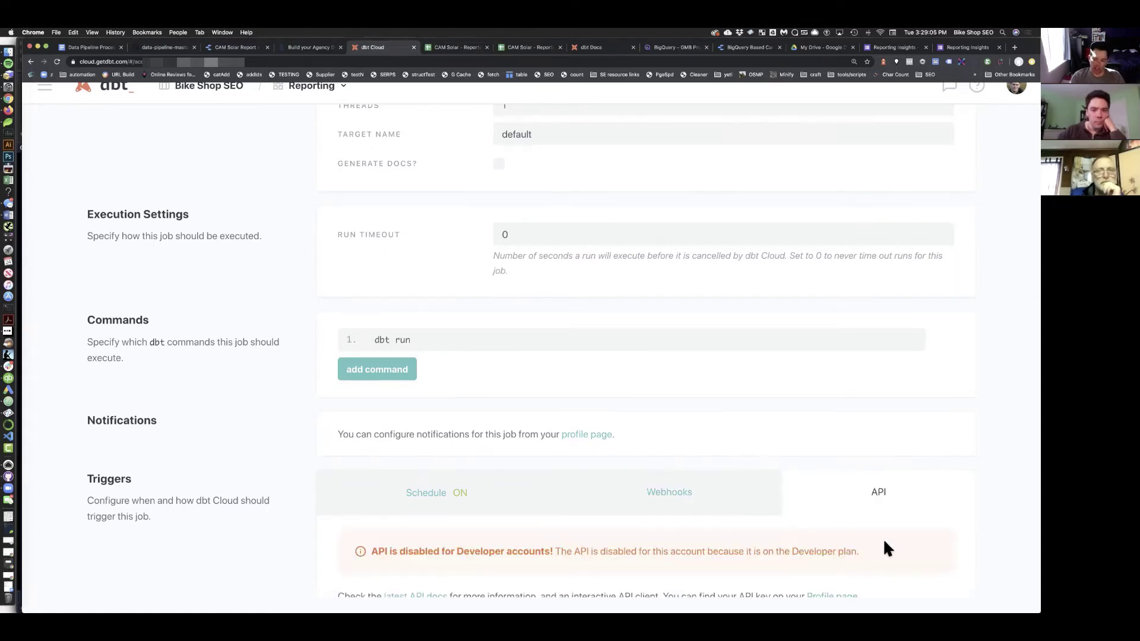
scroll(889, 542, "down", 1)
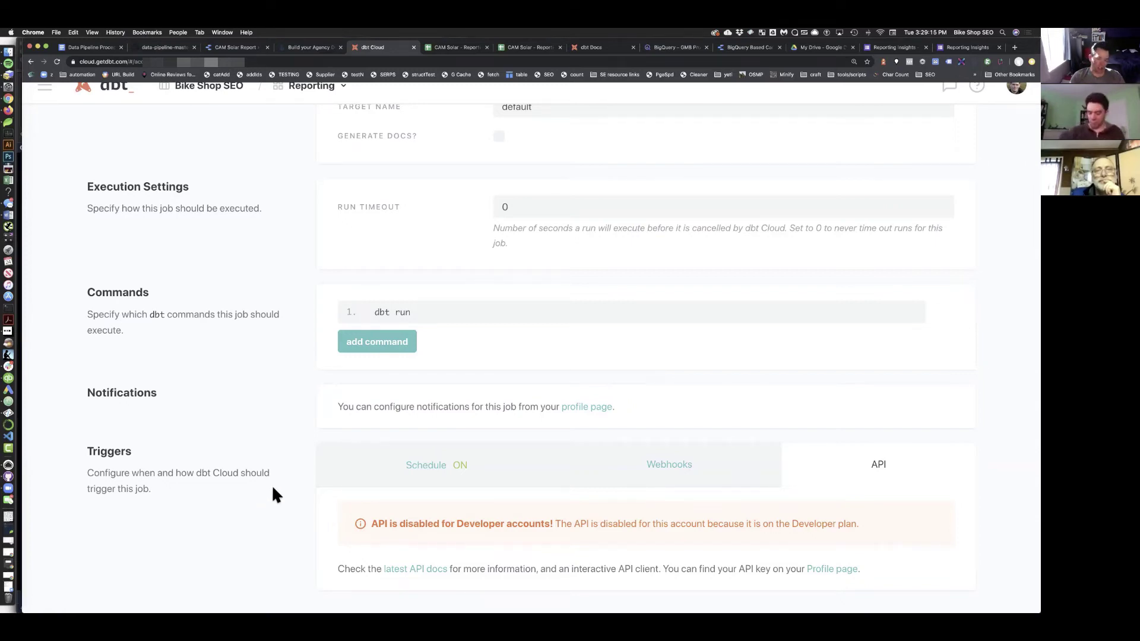
scroll(275, 487, "up", 5)
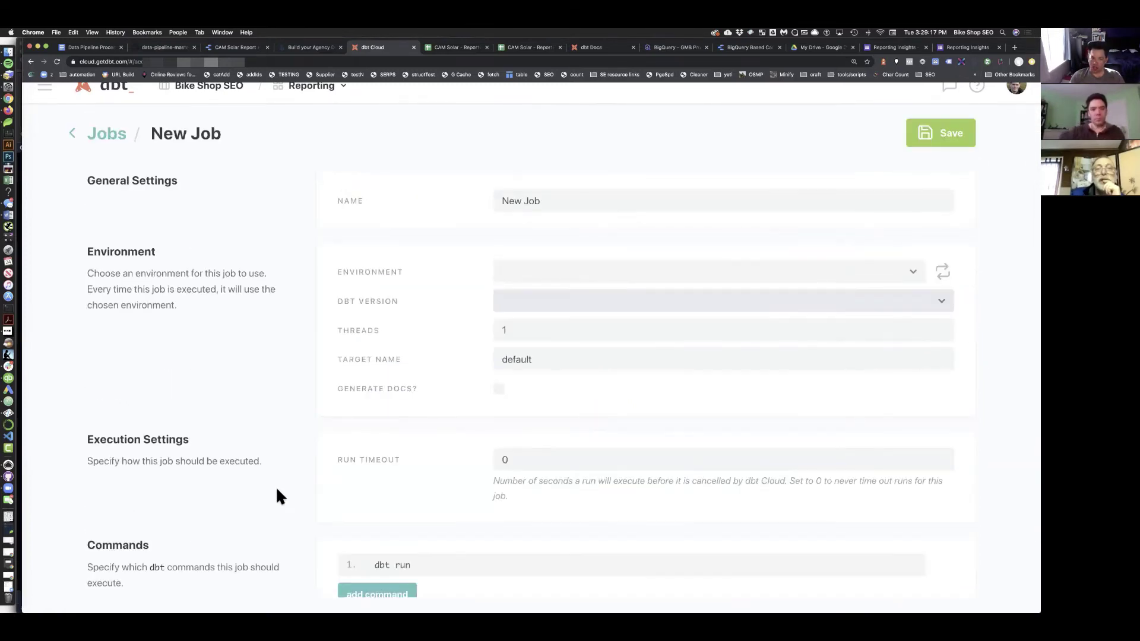
scroll(277, 490, "up", 1)
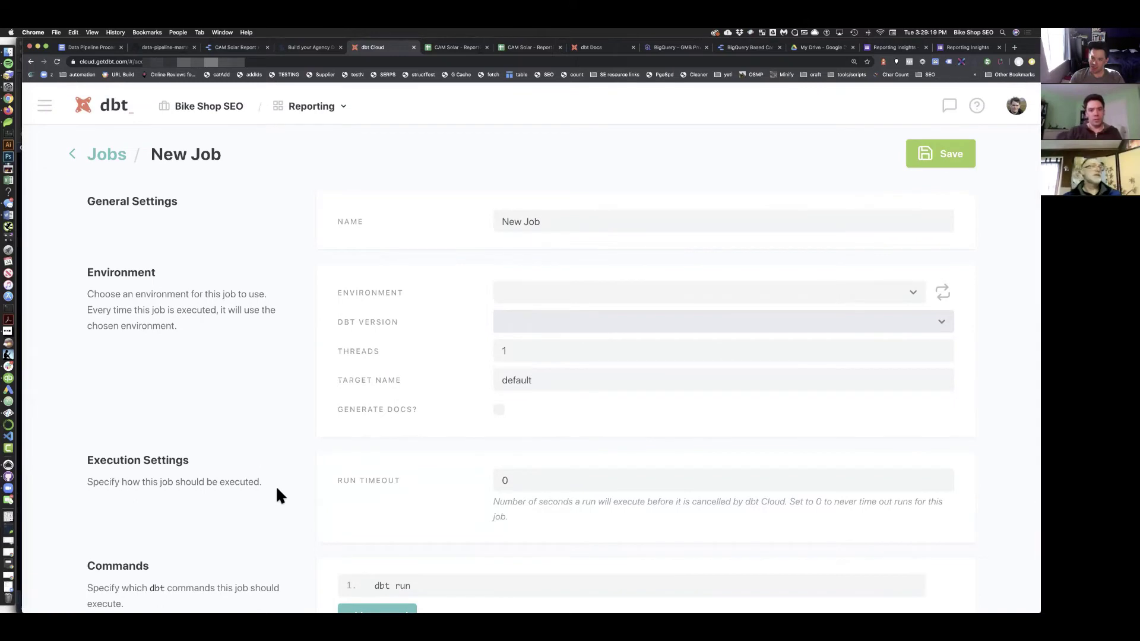
scroll(66, 153, "down", 1)
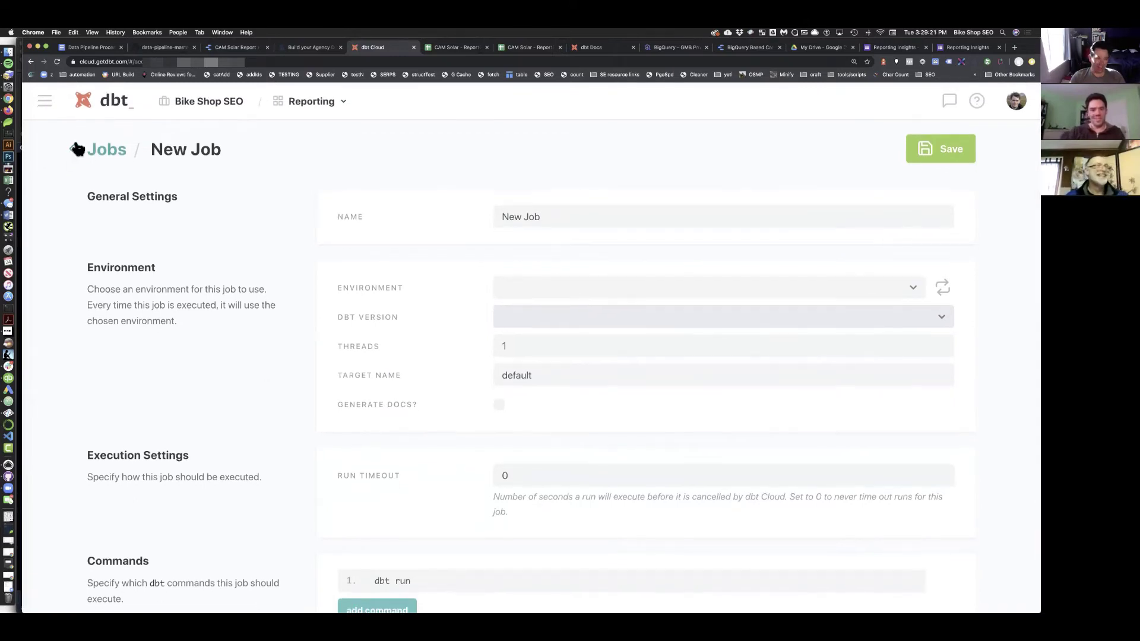
Return to the Cam_Solar jobs list, then view the Facebook_trends table in dbt Docs
left_click(73, 148)
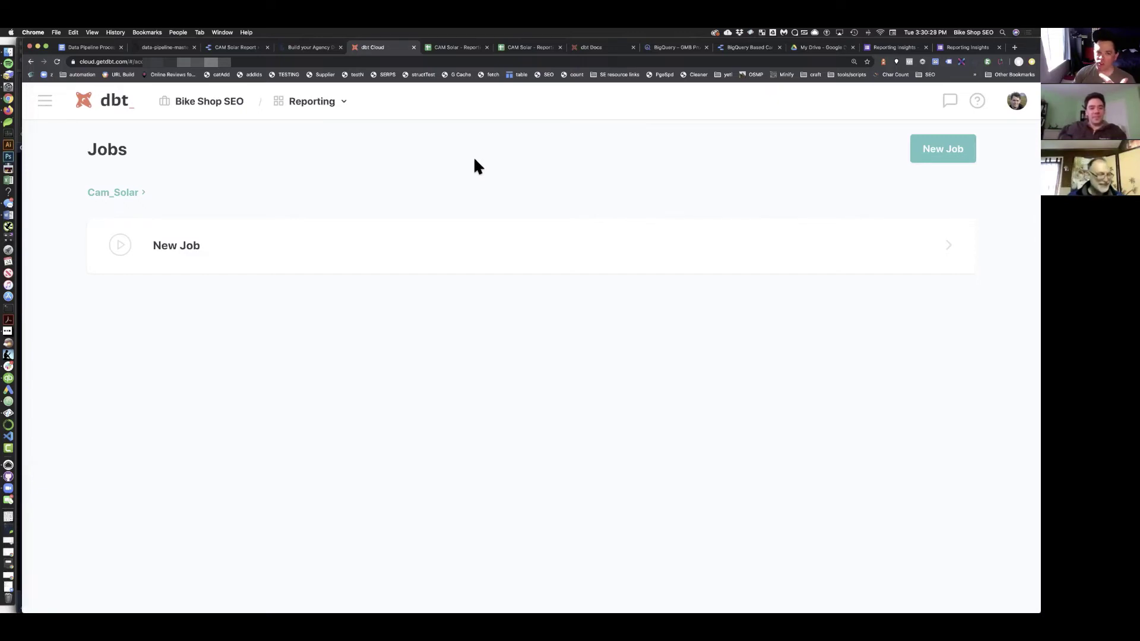
scroll(475, 160, "down", 1)
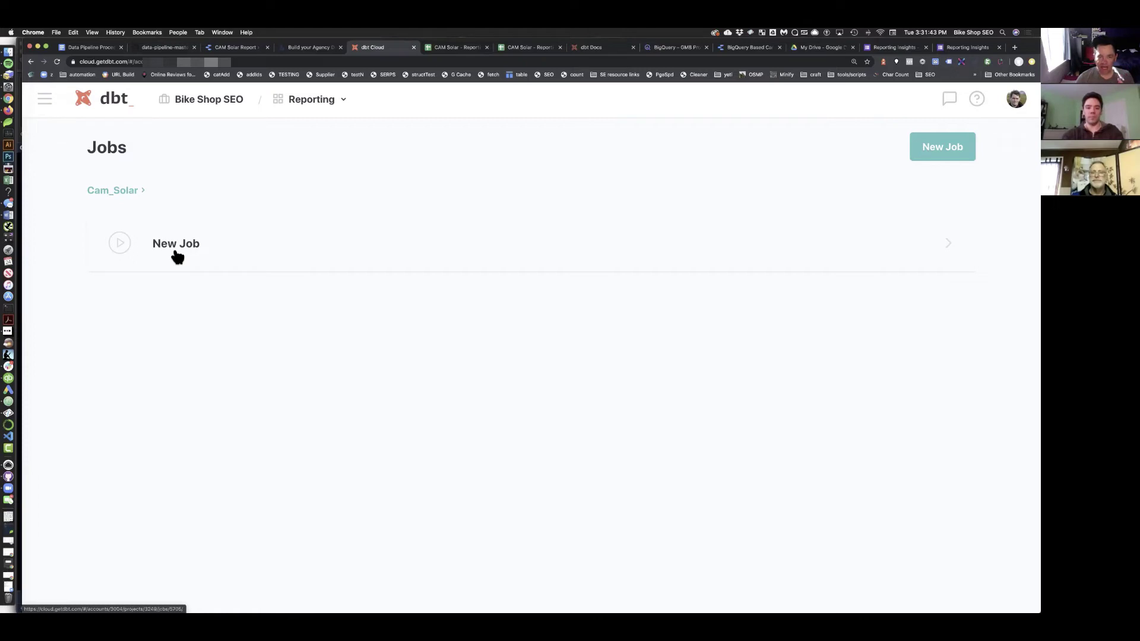
left_click(614, 47)
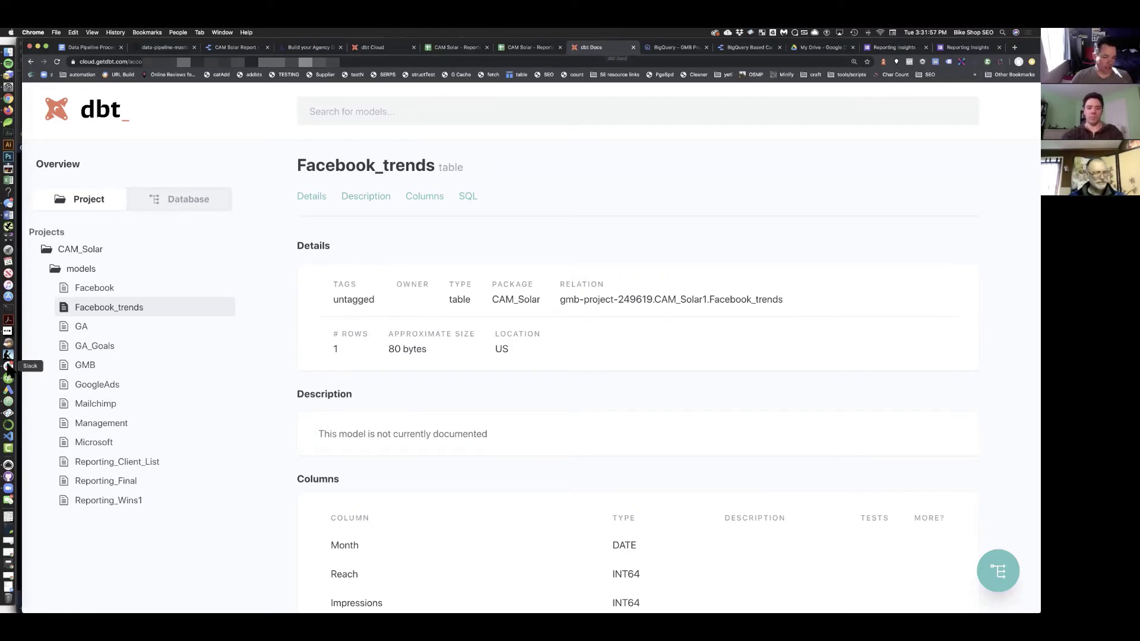
left_click(9, 366)
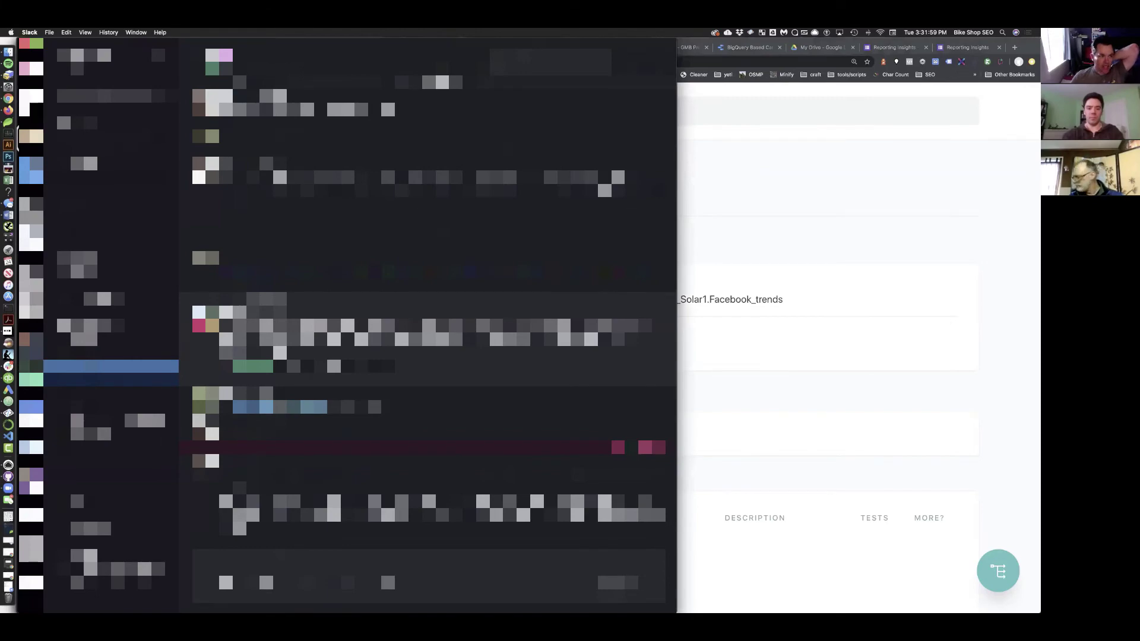
left_click(29, 579)
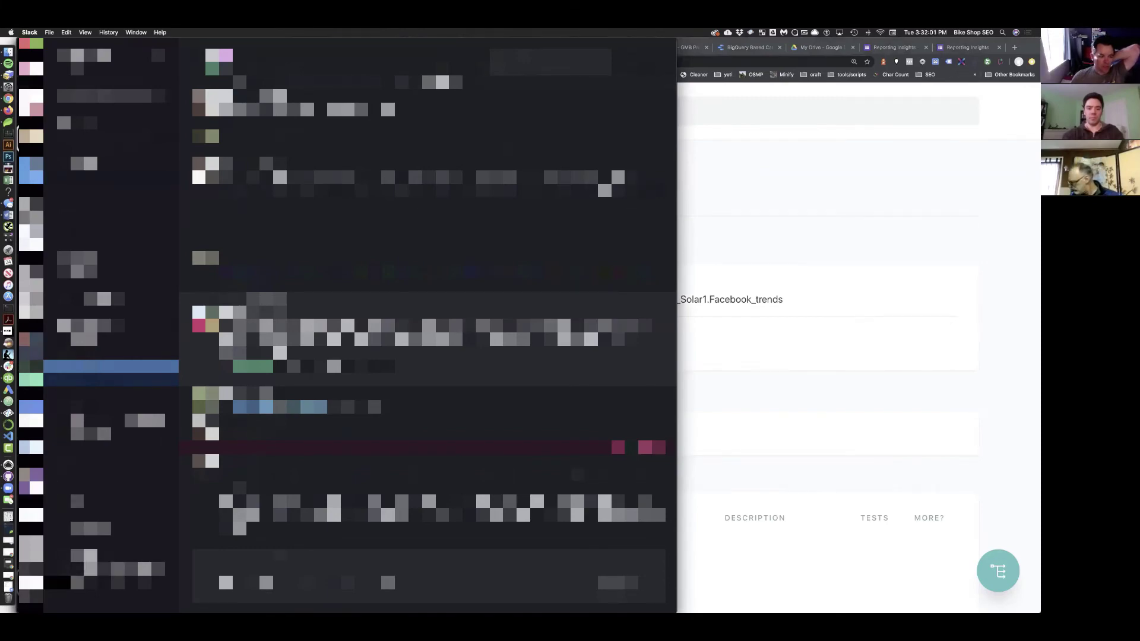
left_click(83, 237)
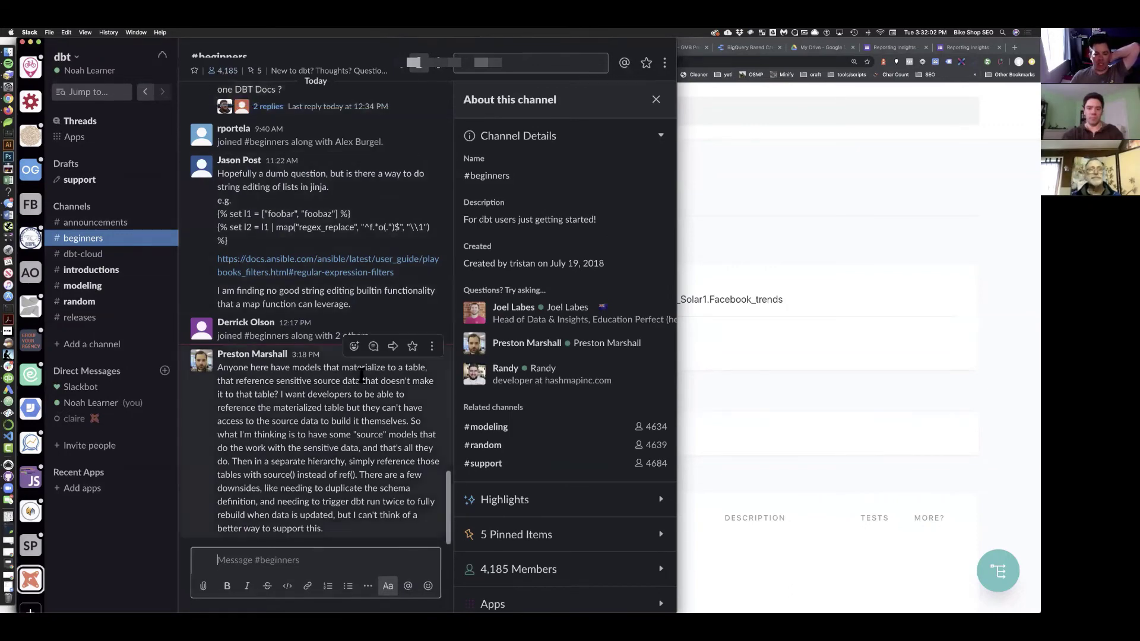
scroll(287, 353, "up", 5)
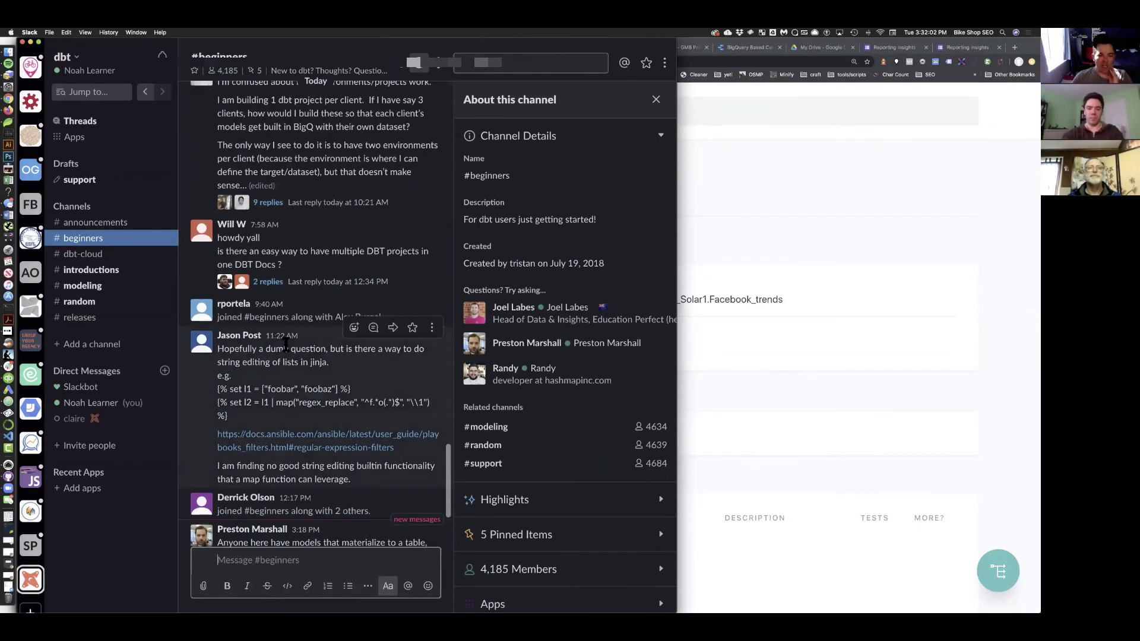
scroll(286, 344, "up", 1)
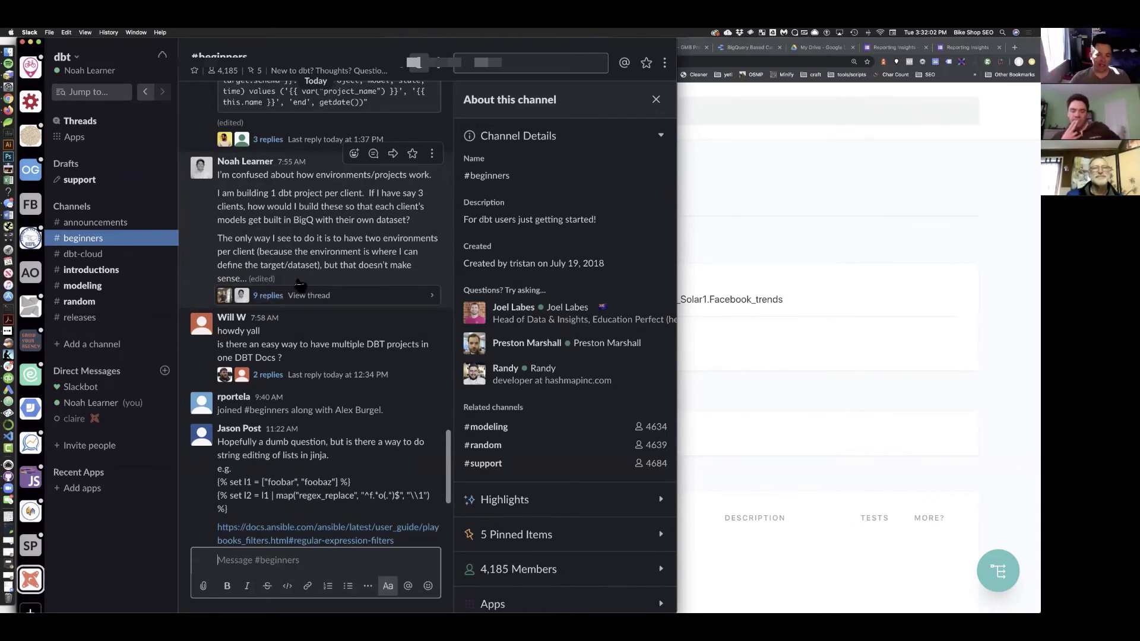
left_click(734, 237)
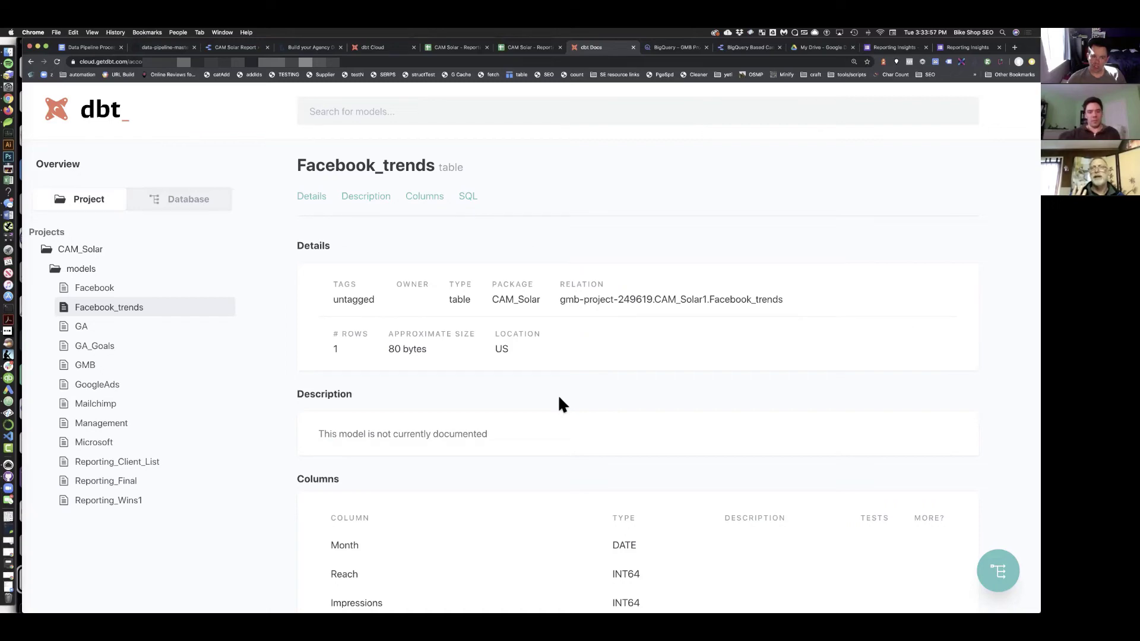
Dismiss the error and preview CAM_Solar's Reporting_Final table, 25 monthly rows from 2018-01-01
left_click(674, 48)
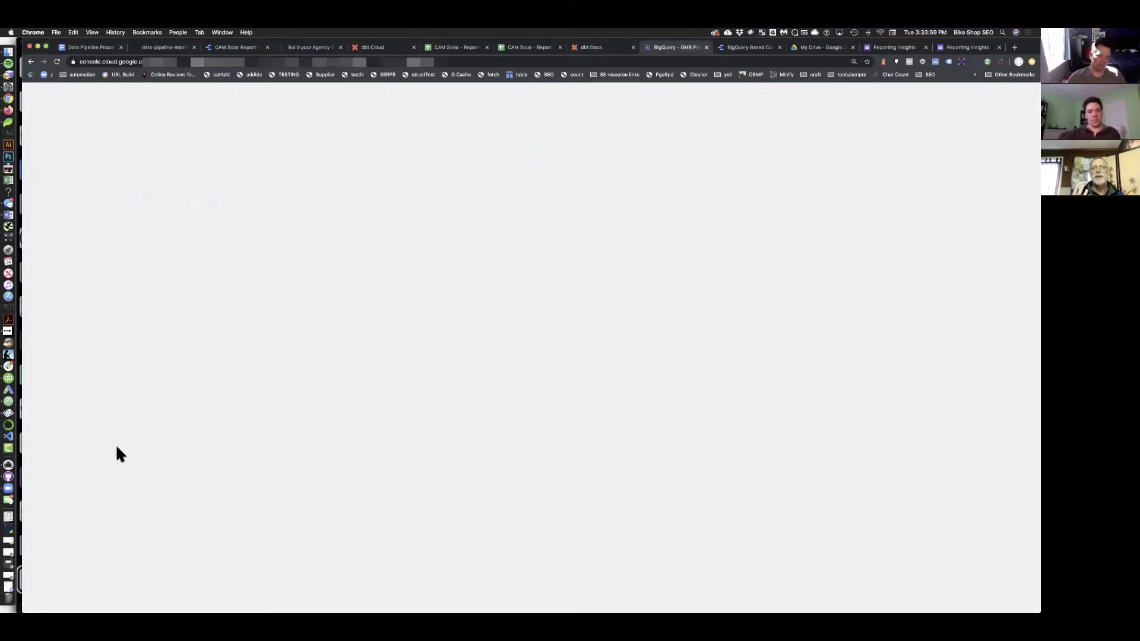
left_click(738, 374)
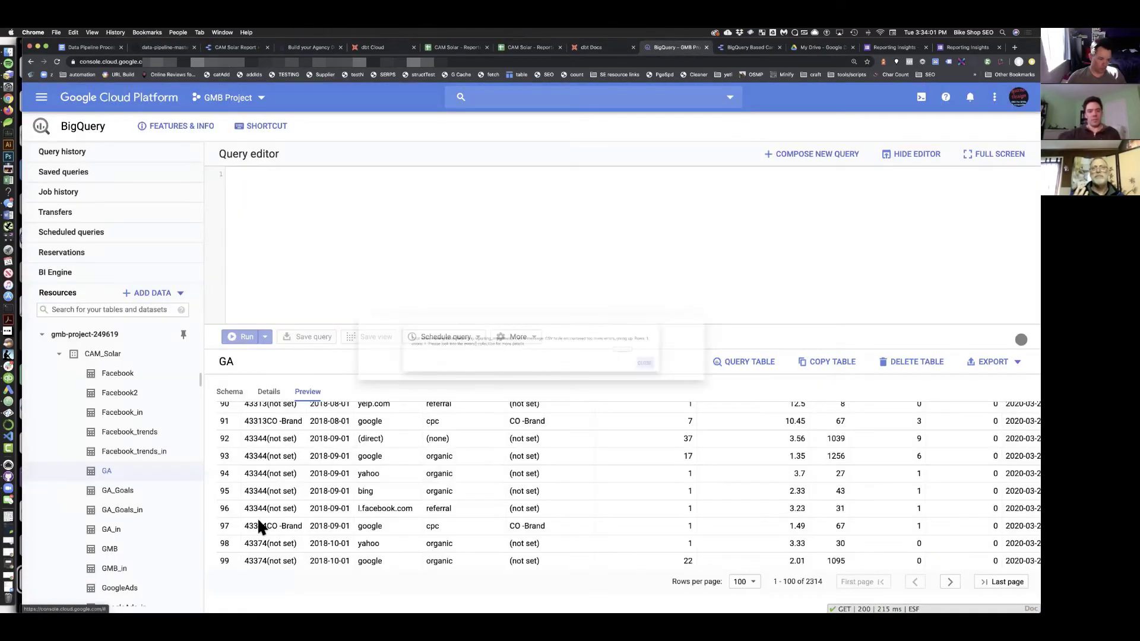
scroll(113, 499, "down", 5)
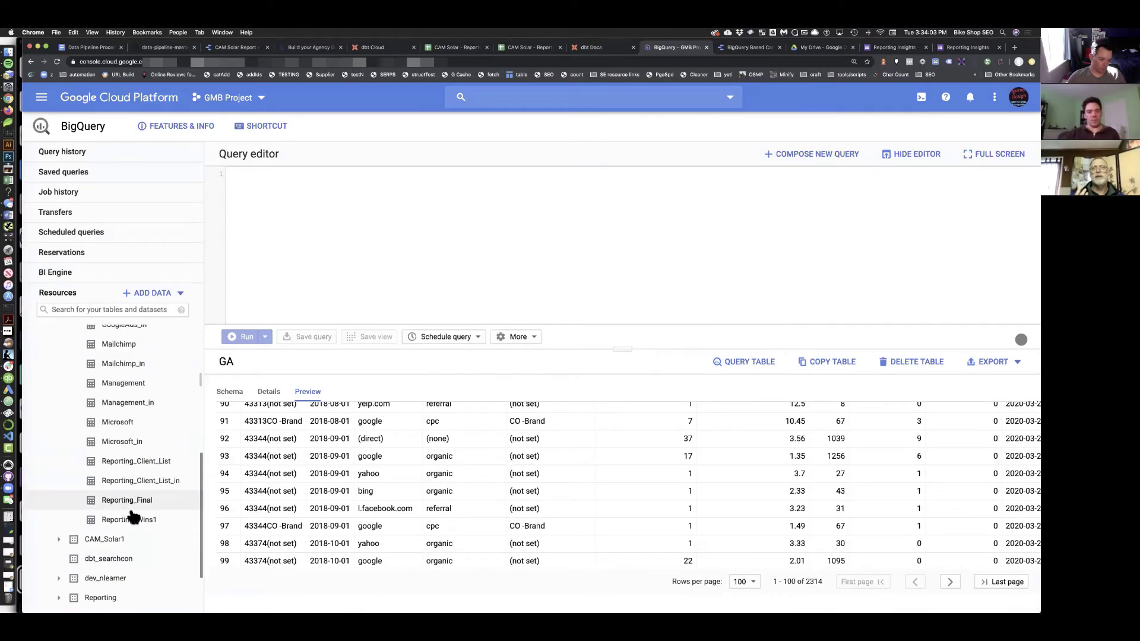
left_click(128, 504)
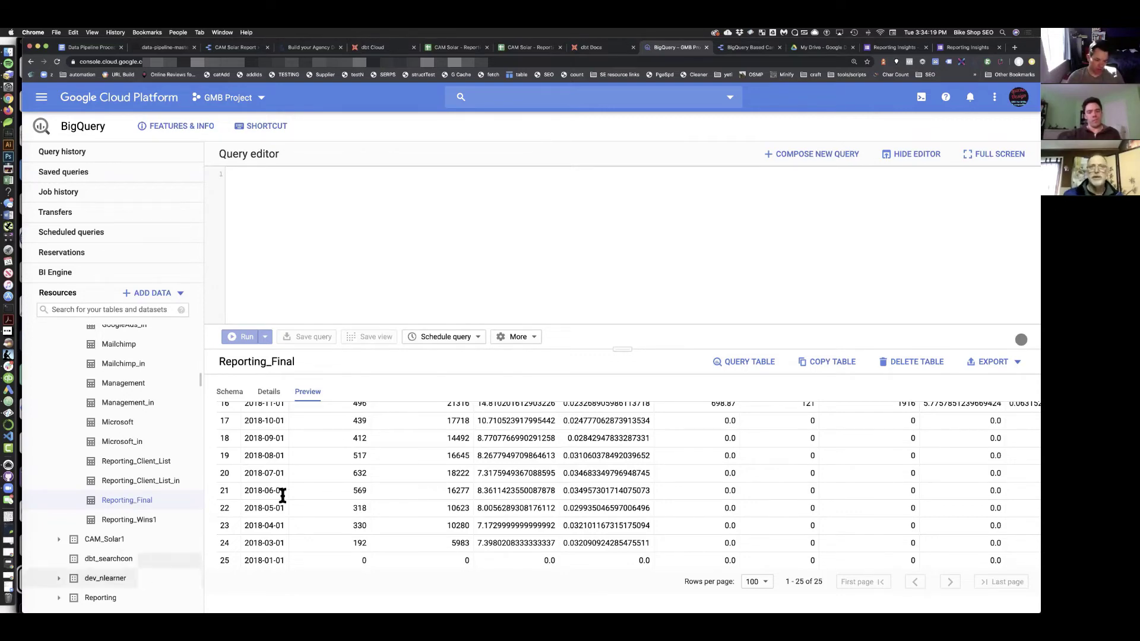
scroll(254, 518, "up", 5)
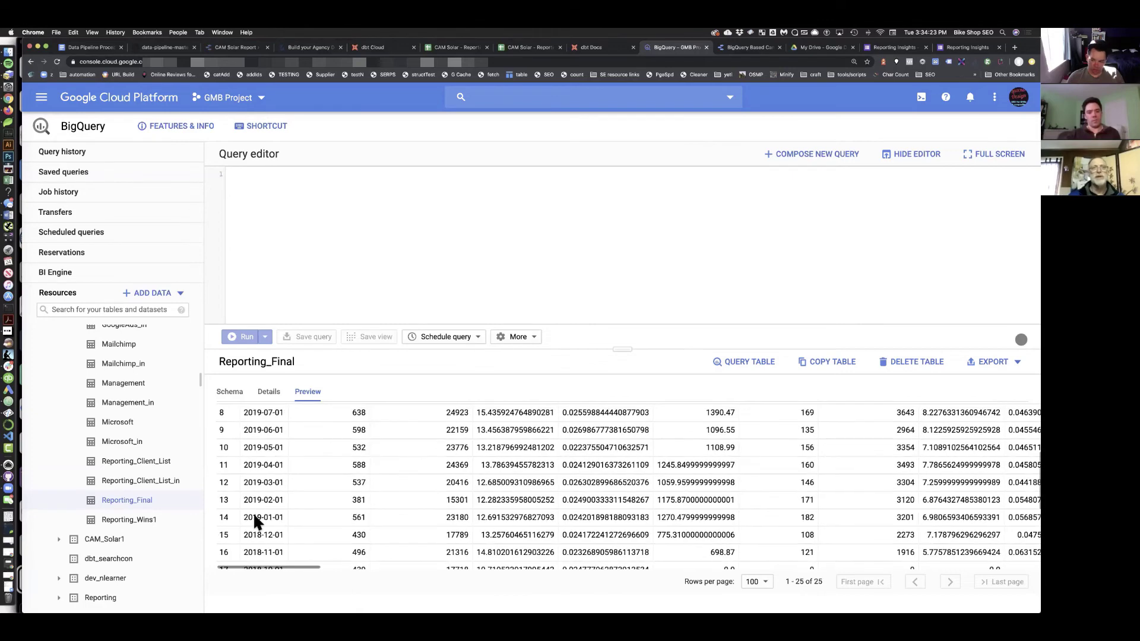
scroll(254, 518, "down", 1)
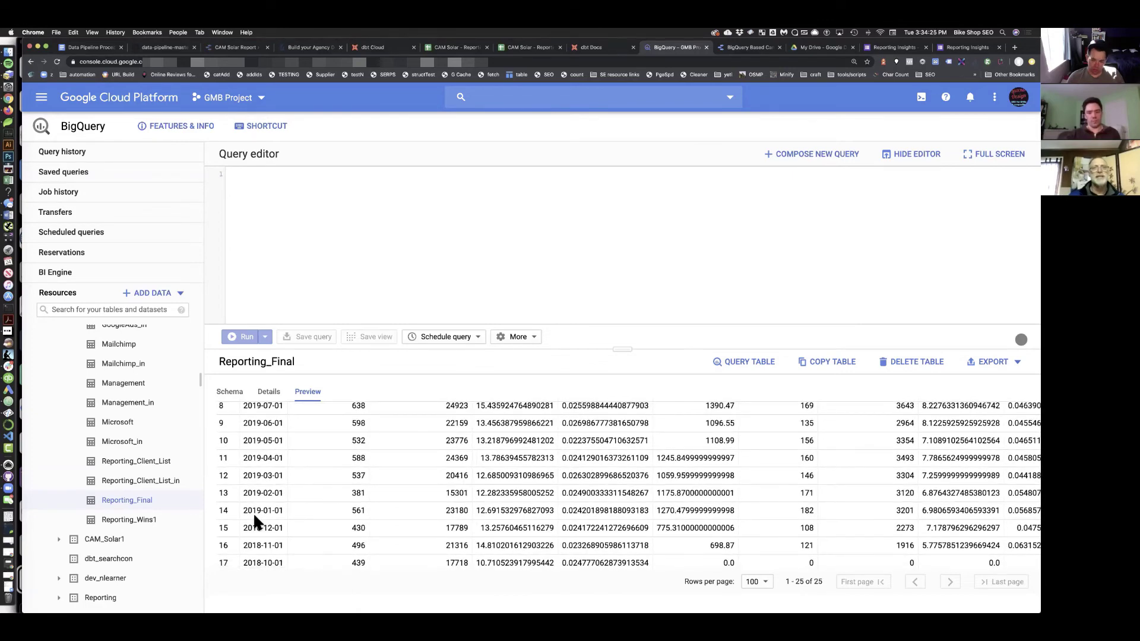
scroll(253, 512, "down", 1)
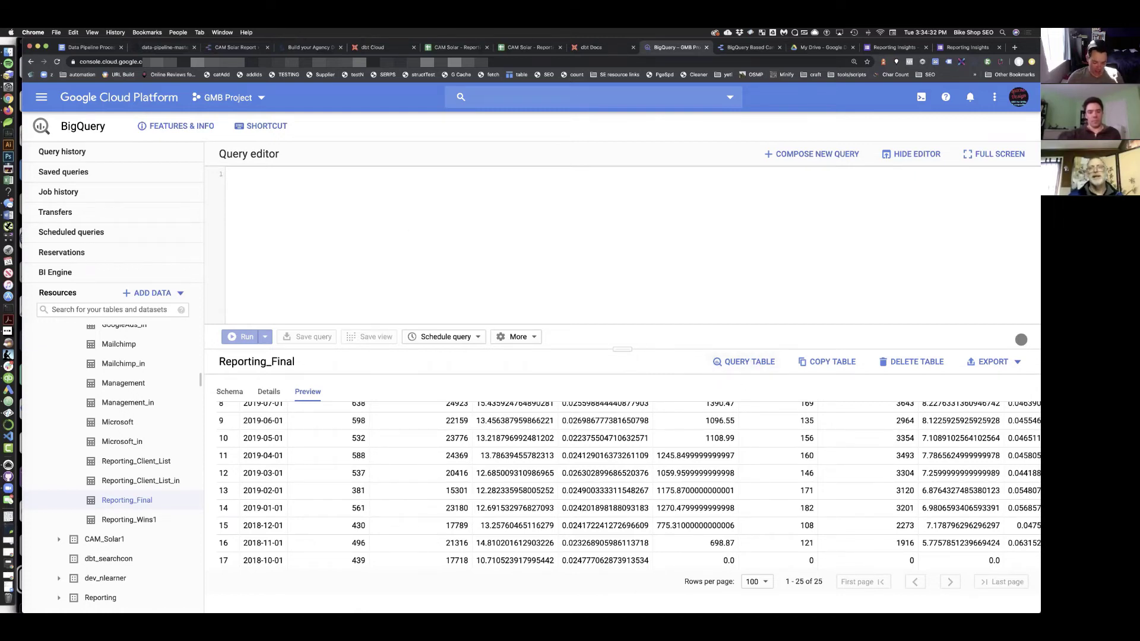
Write the query select * from `CAM_Solar.Reporting_Final` where Month is not null
left_click(384, 191)
type("select ")
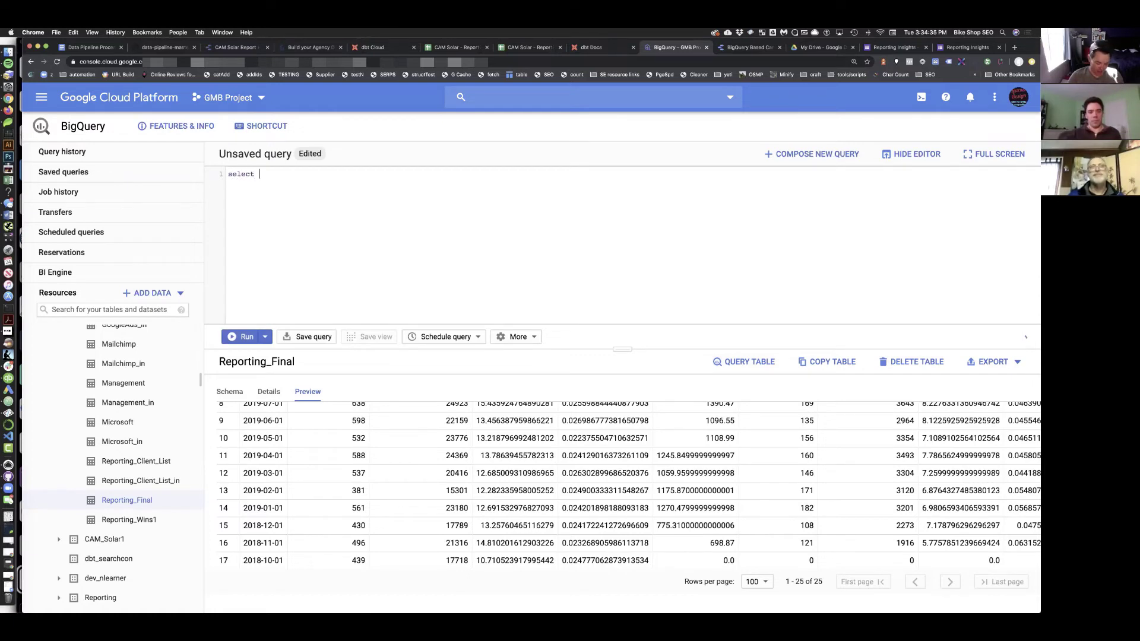
type("* ")
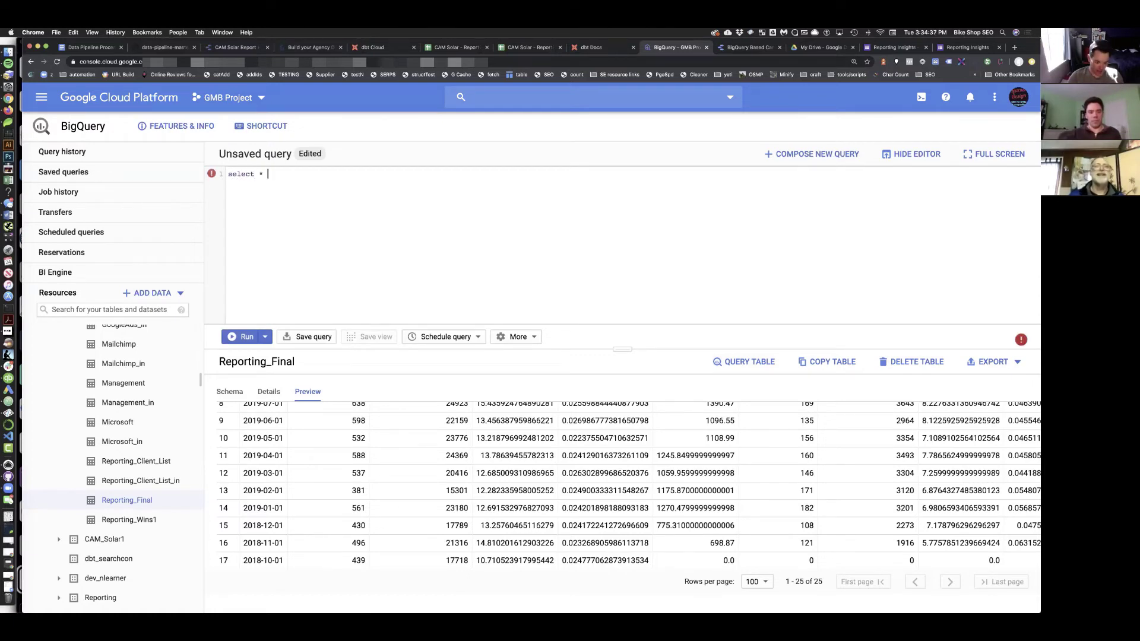
type("from")
type("Ca")
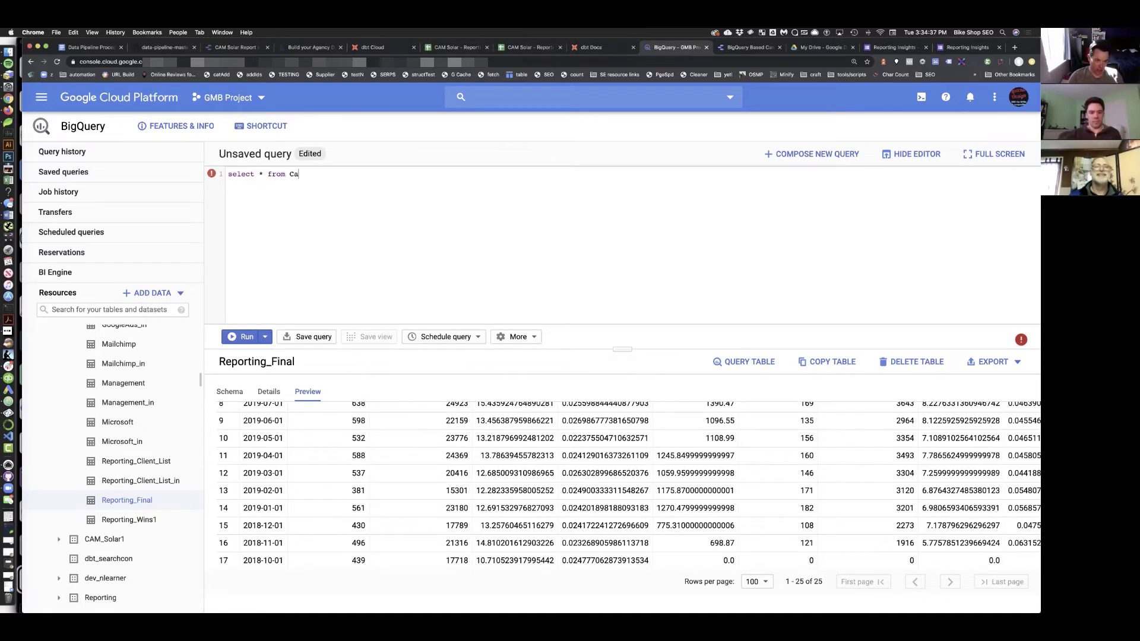
key("BackSpace")
type("A")
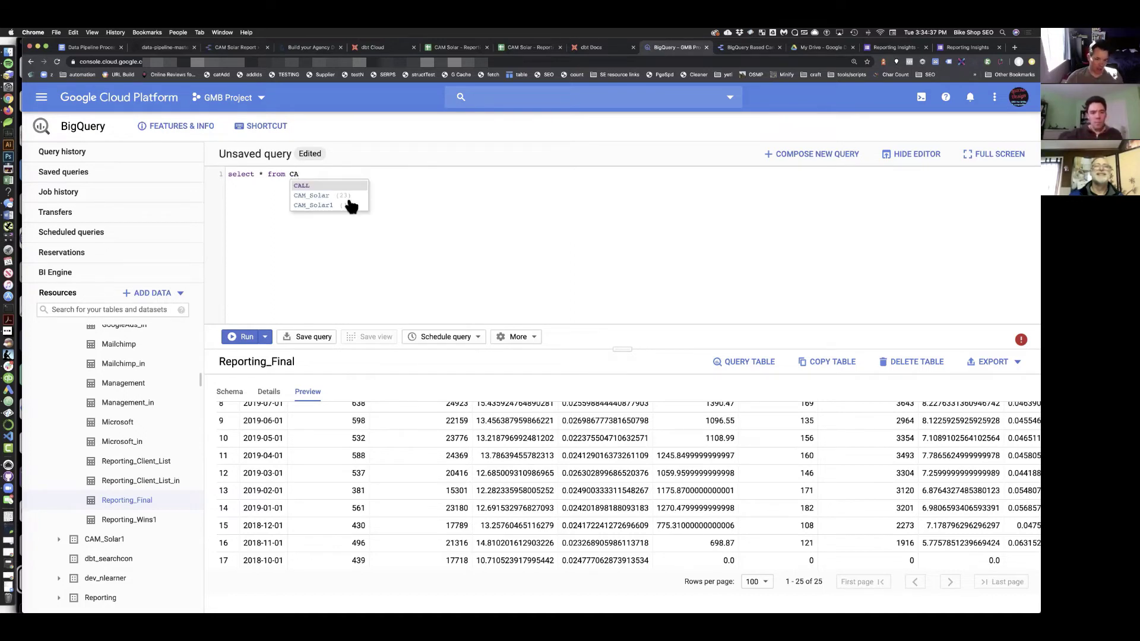
left_click(319, 198)
scroll(363, 276, "down", 3)
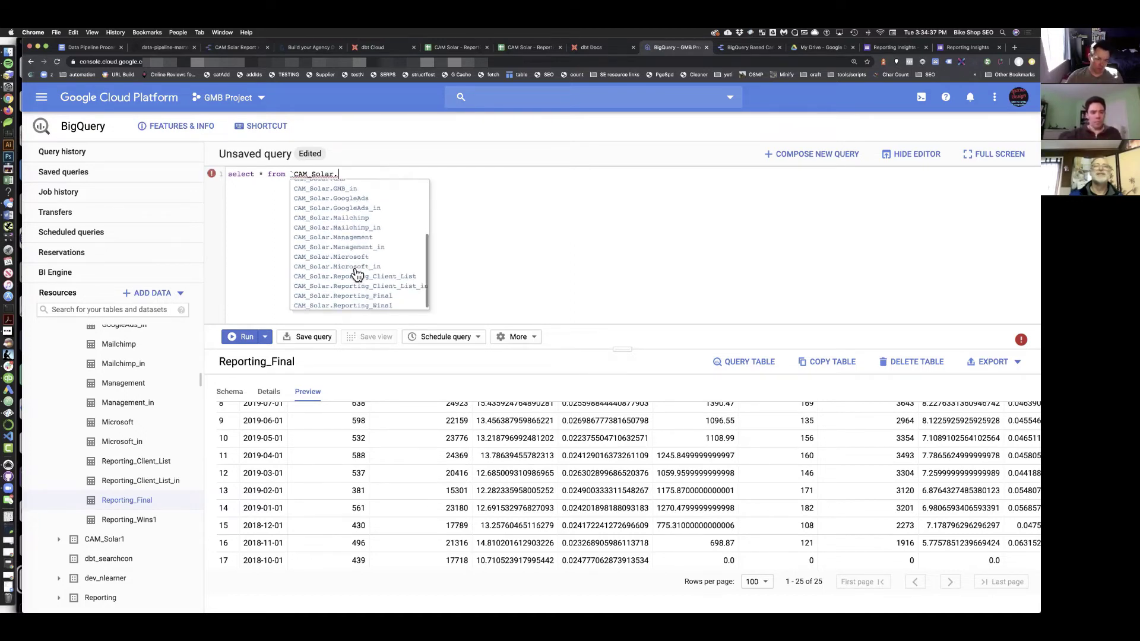
left_click(359, 294)
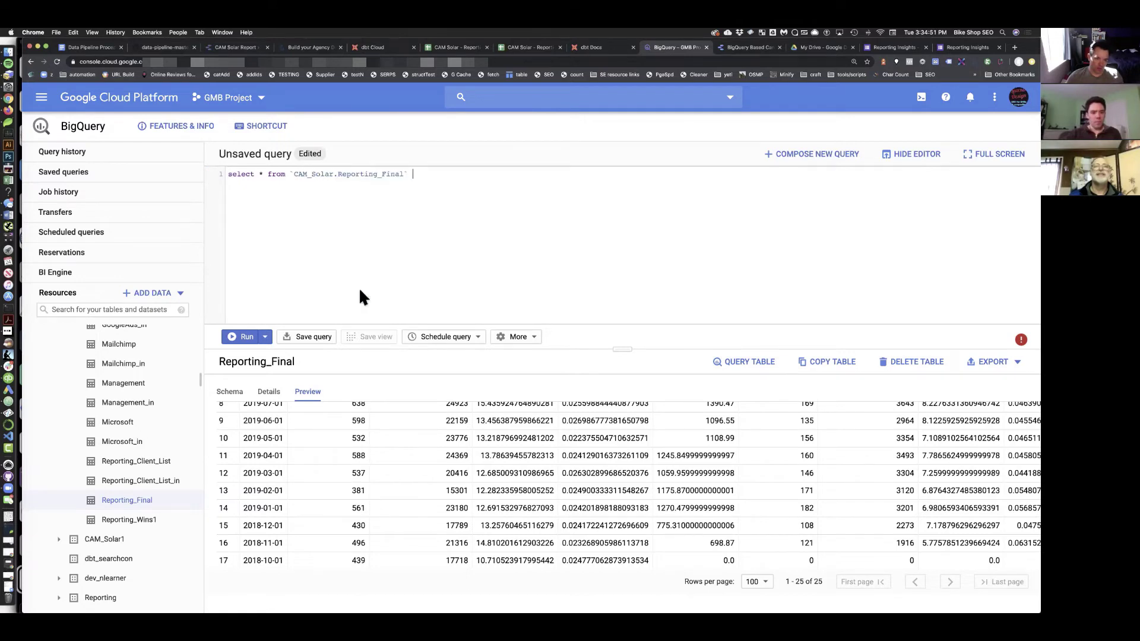
type("where ")
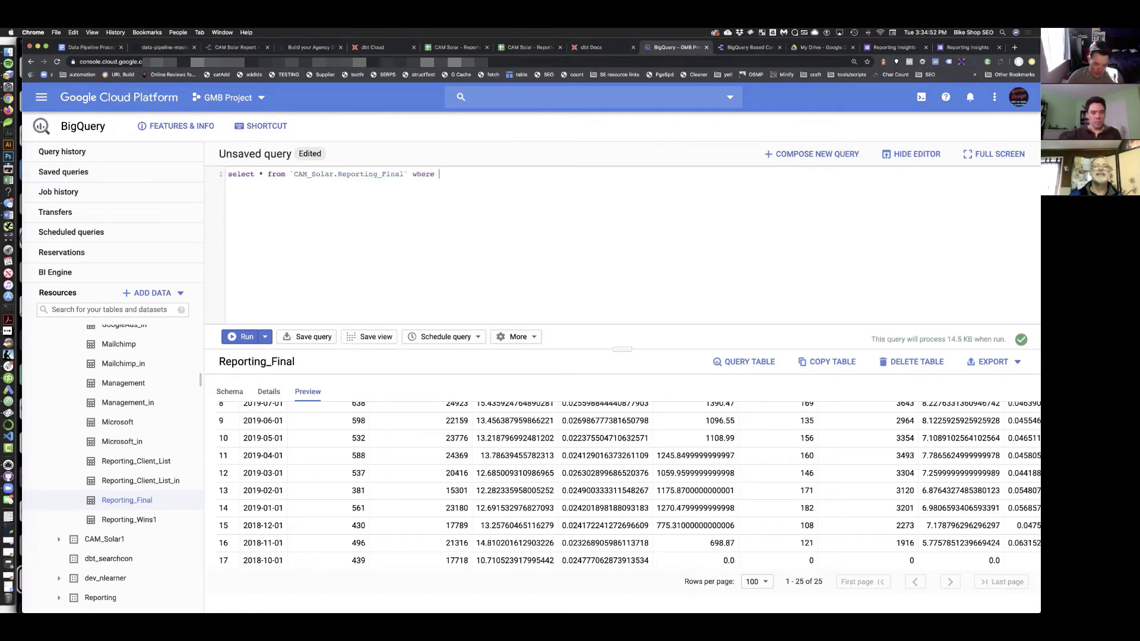
type("Month is not null")
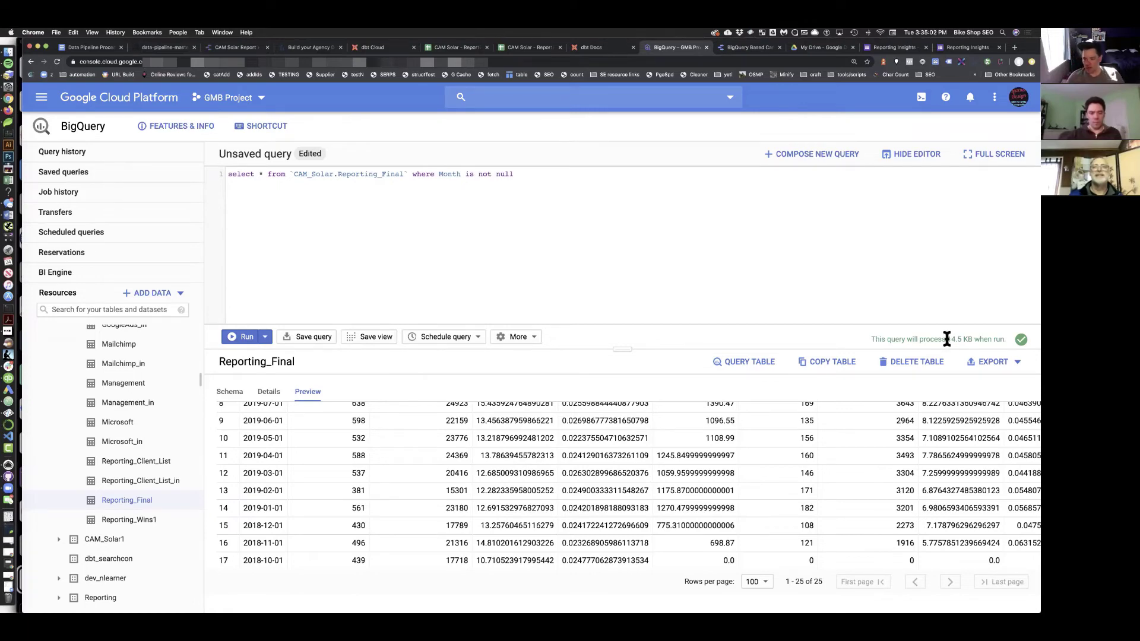
scroll(526, 463, "right", 10)
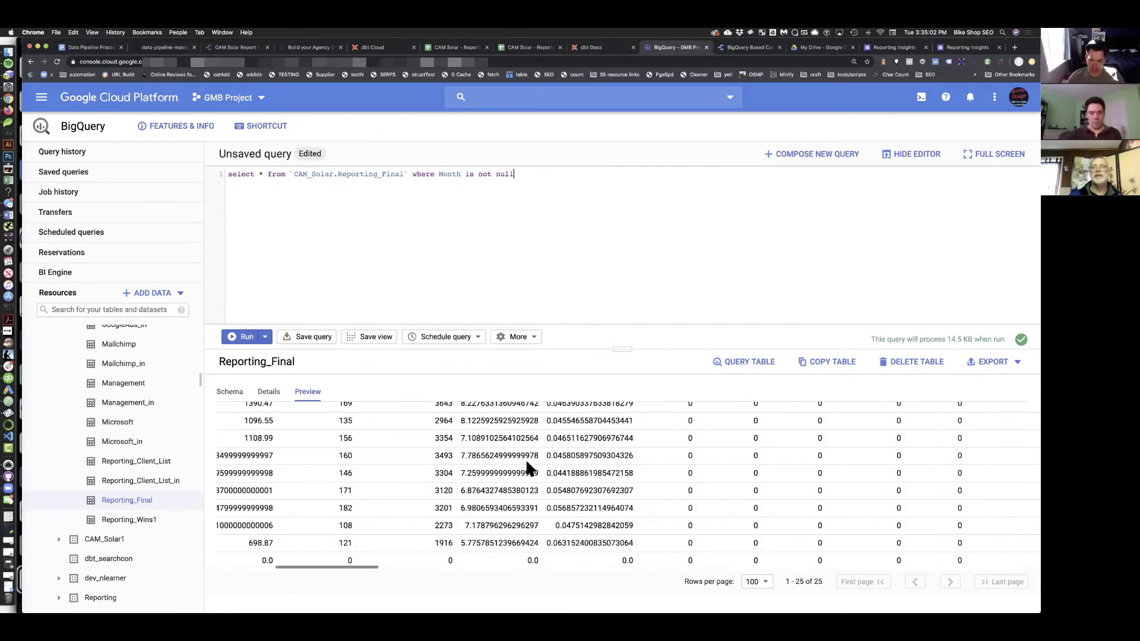
scroll(527, 463, "right", 10)
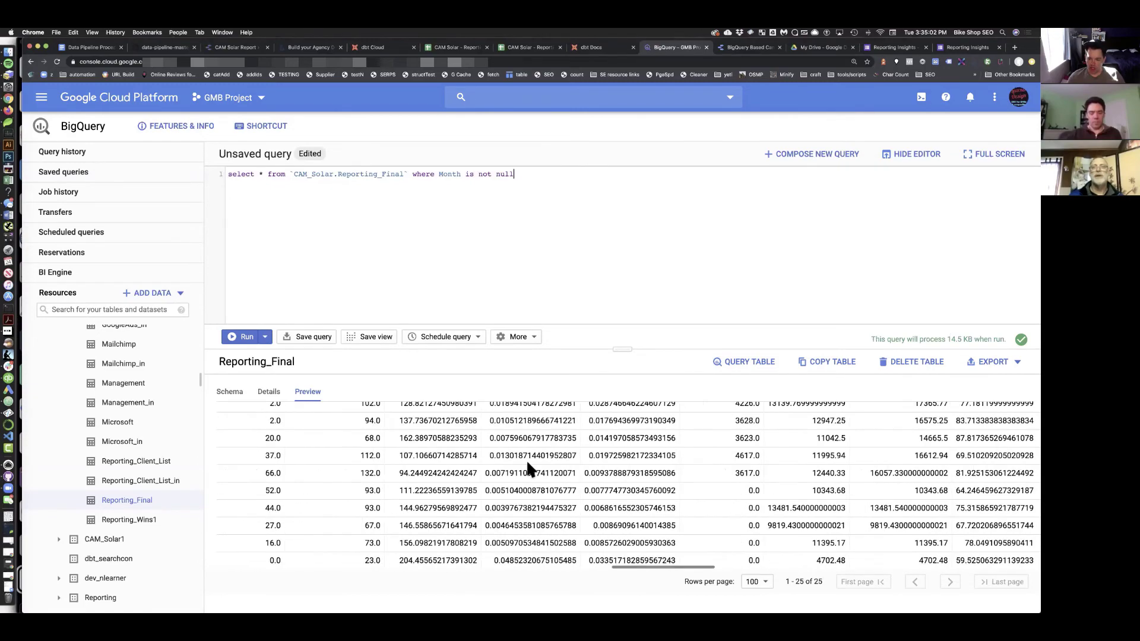
scroll(528, 462, "right", 15)
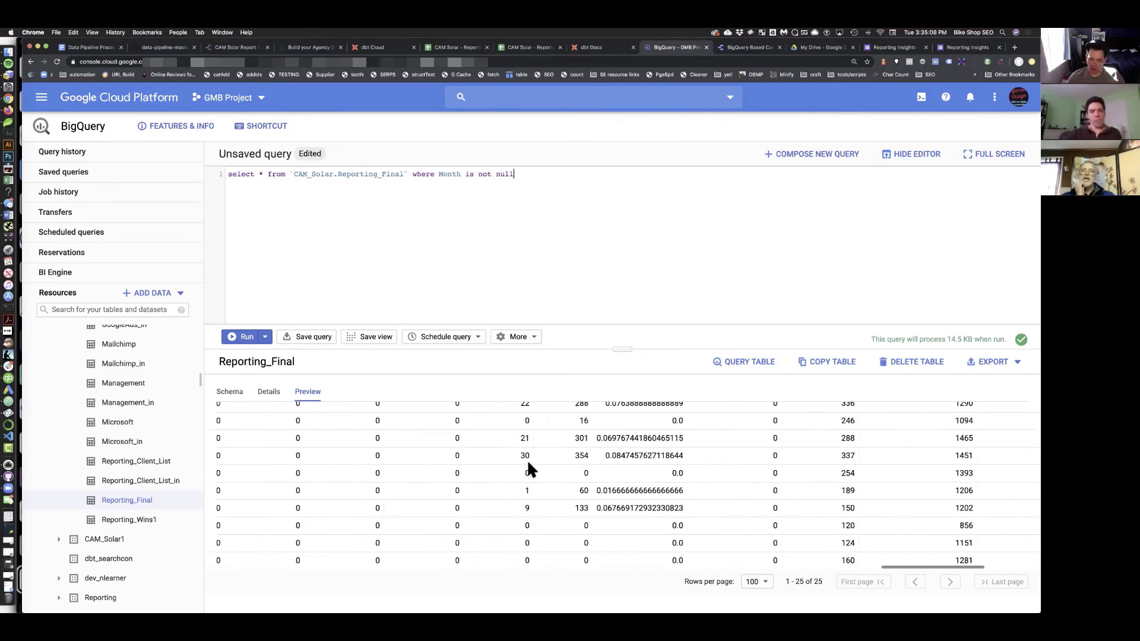
scroll(526, 467, "up", 5)
scroll(526, 468, "right", 3)
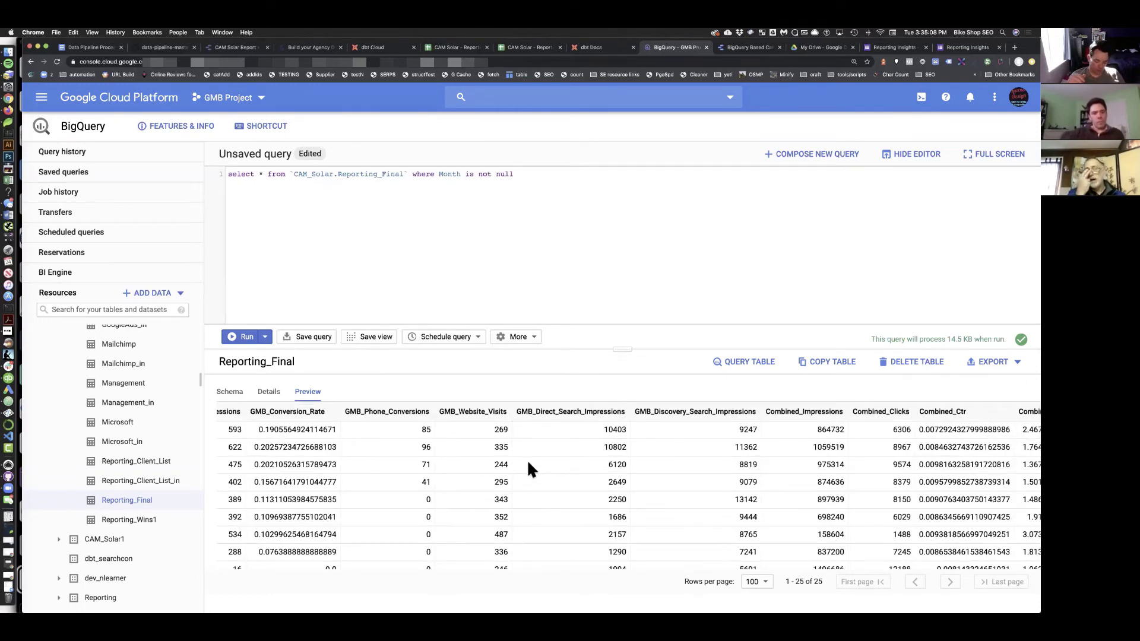
scroll(528, 462, "right", 2)
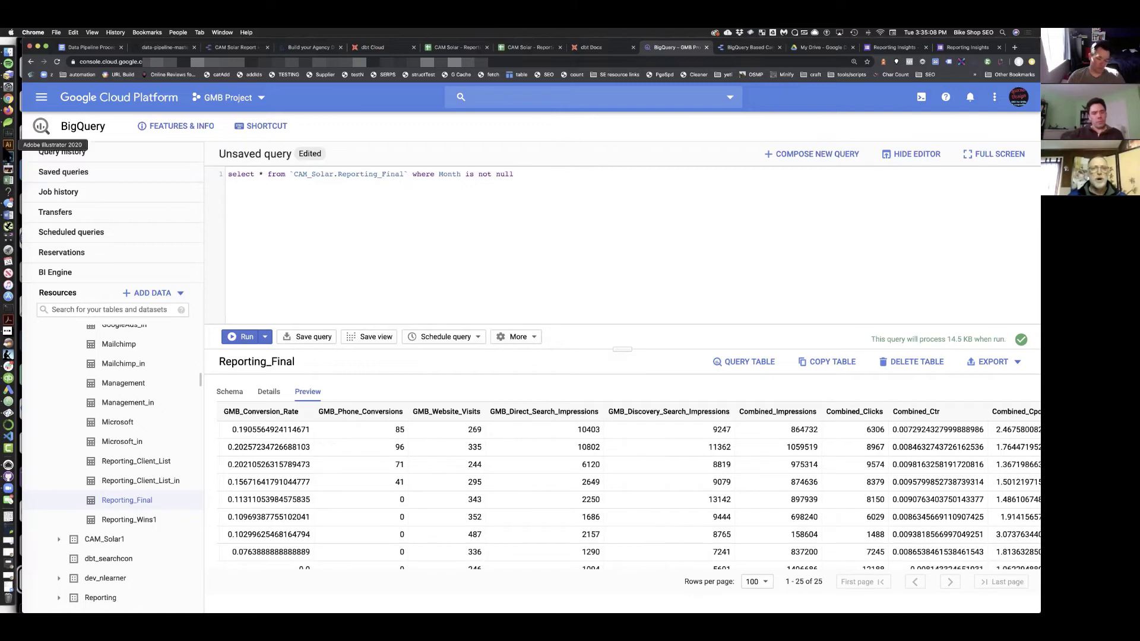
Bring Coda to the front and create a new blank Untitled.html file
left_click(8, 123)
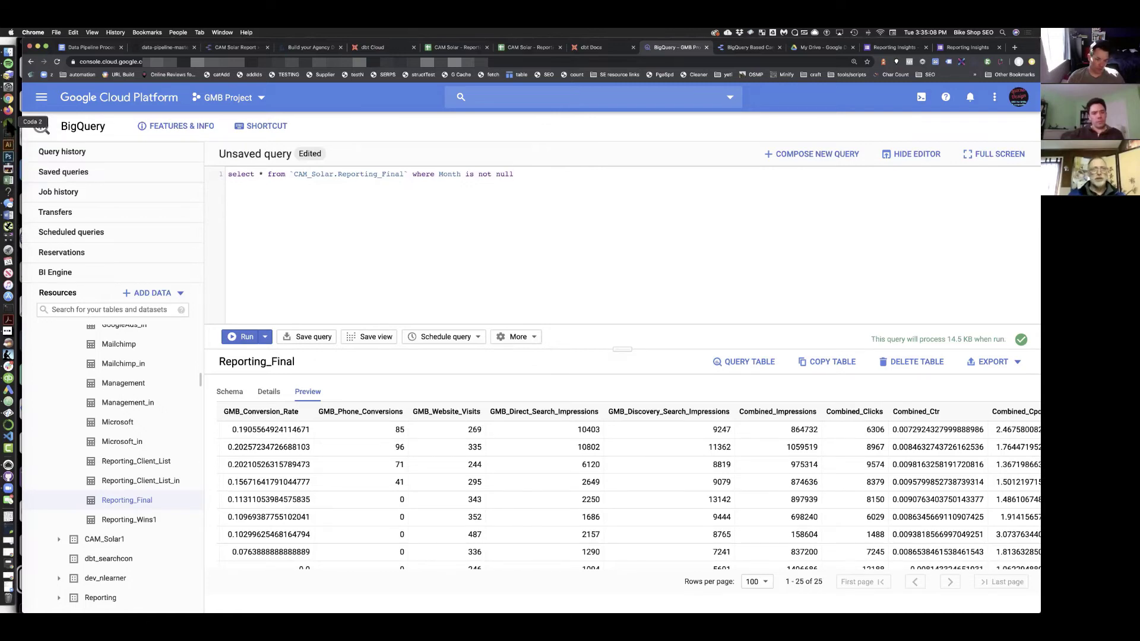
key("super+n")
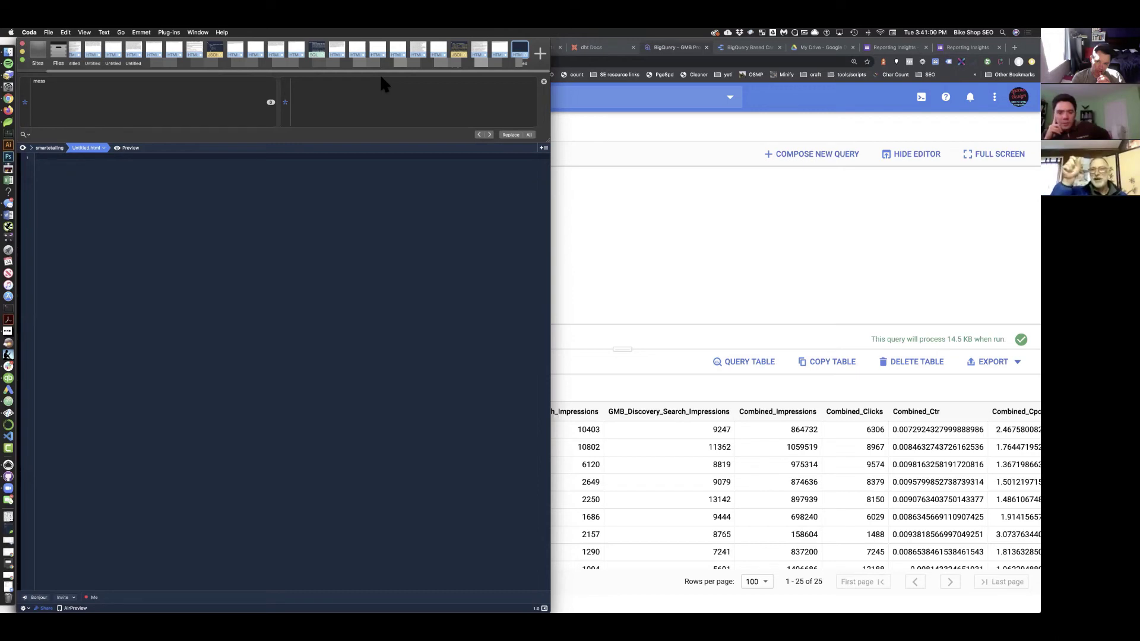
Jot &fgh=123 in the blank file, enlarge the text, then return to BigQuery's results
left_click(85, 175)
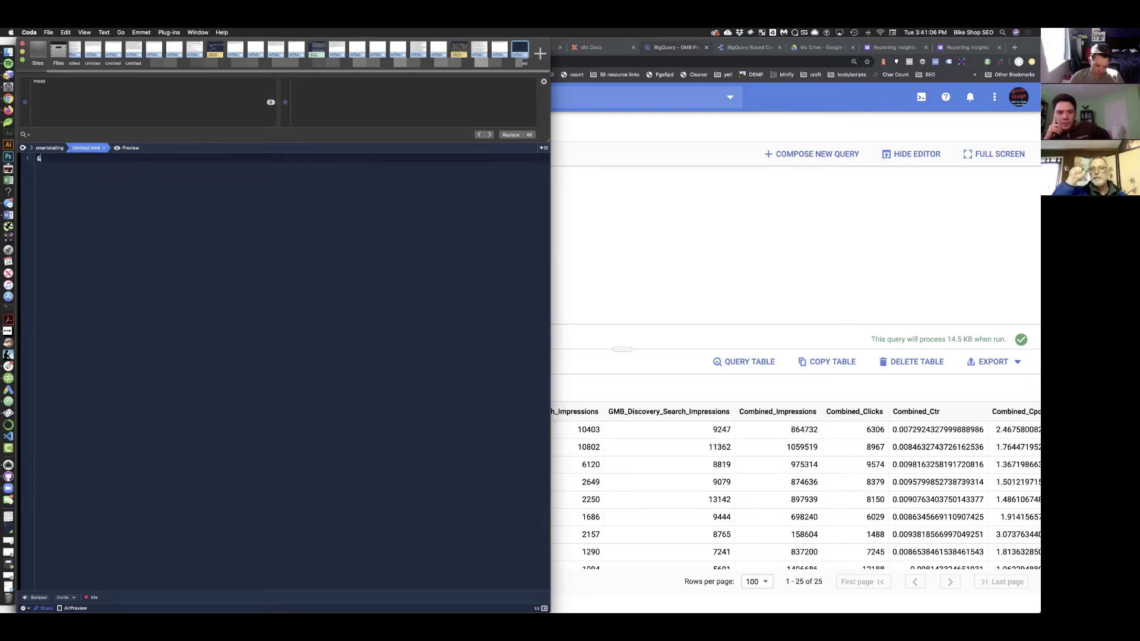
type("&fgh=")
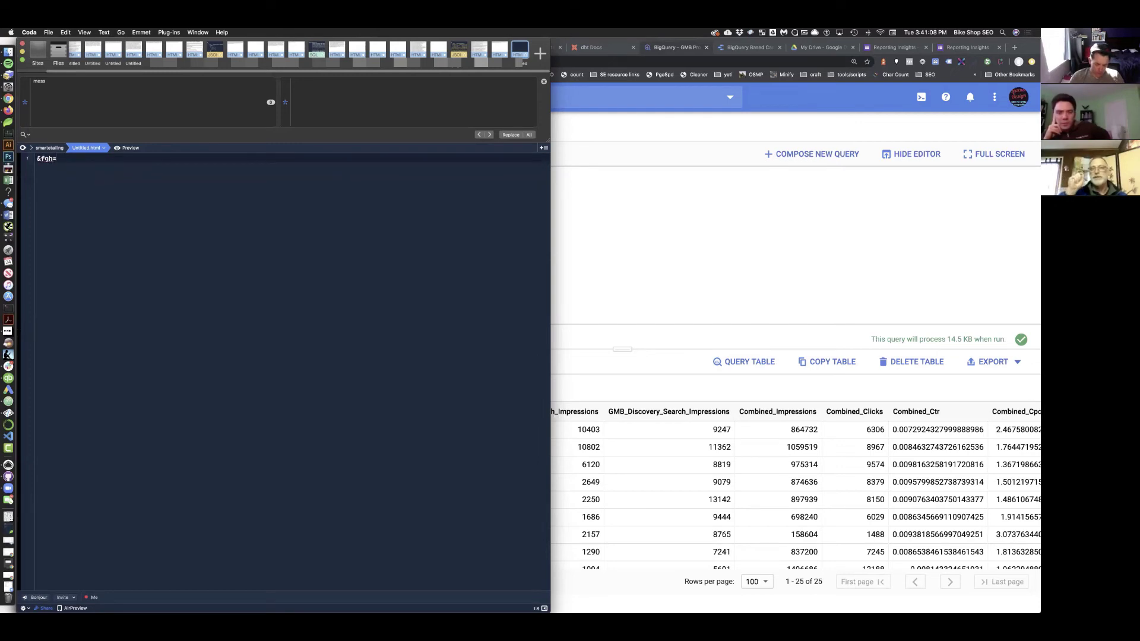
type("123")
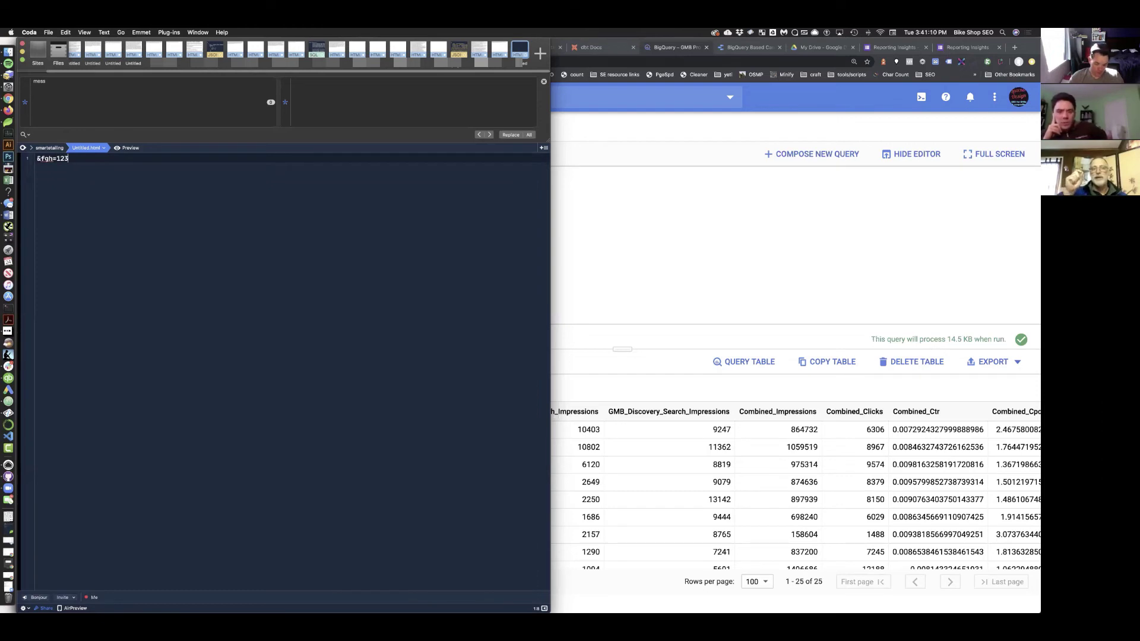
key("super+plus")
key("super+plus")
key("super+plus")
key("super+plus")
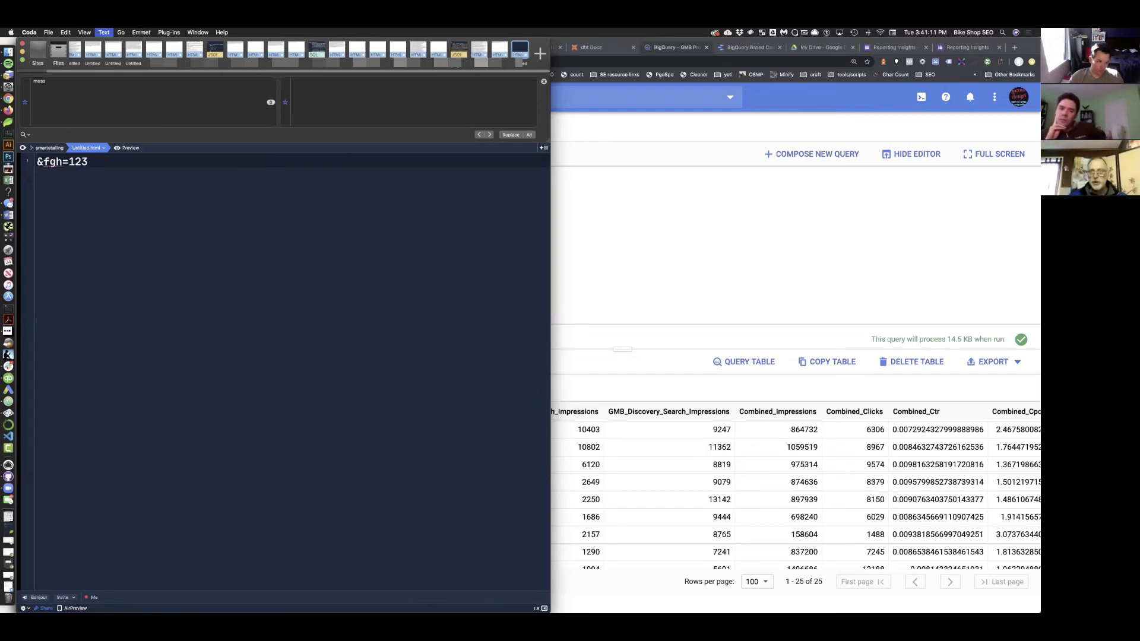
key("super+plus")
key("super+plus")
key("super+plus")
key("super+plus")
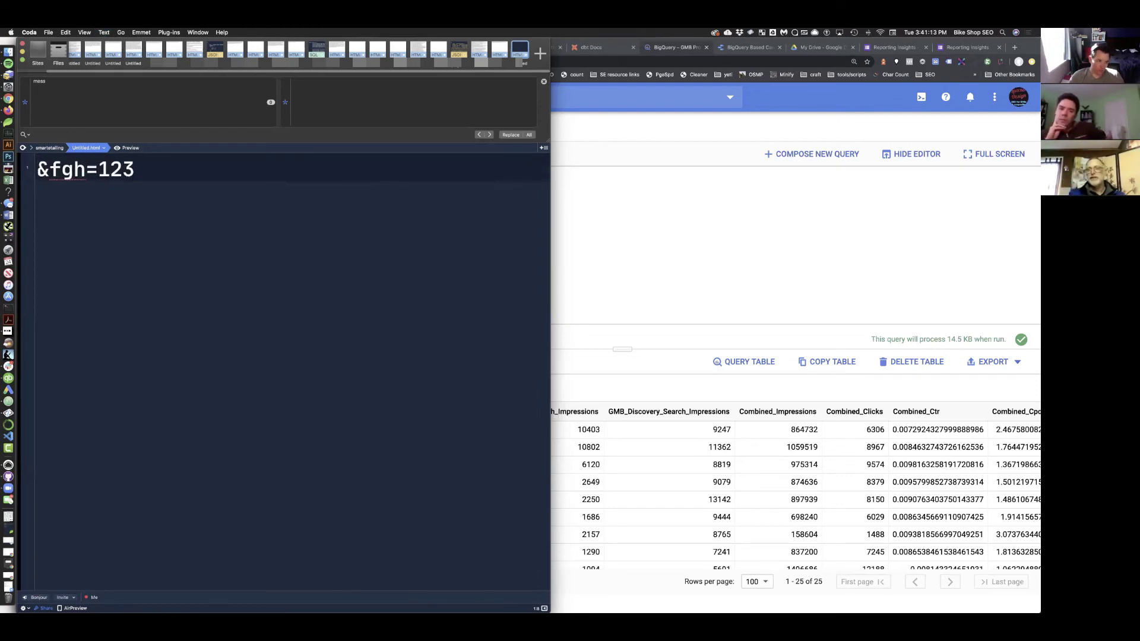
key("super+plus")
key("super+plus")
key("super+plus")
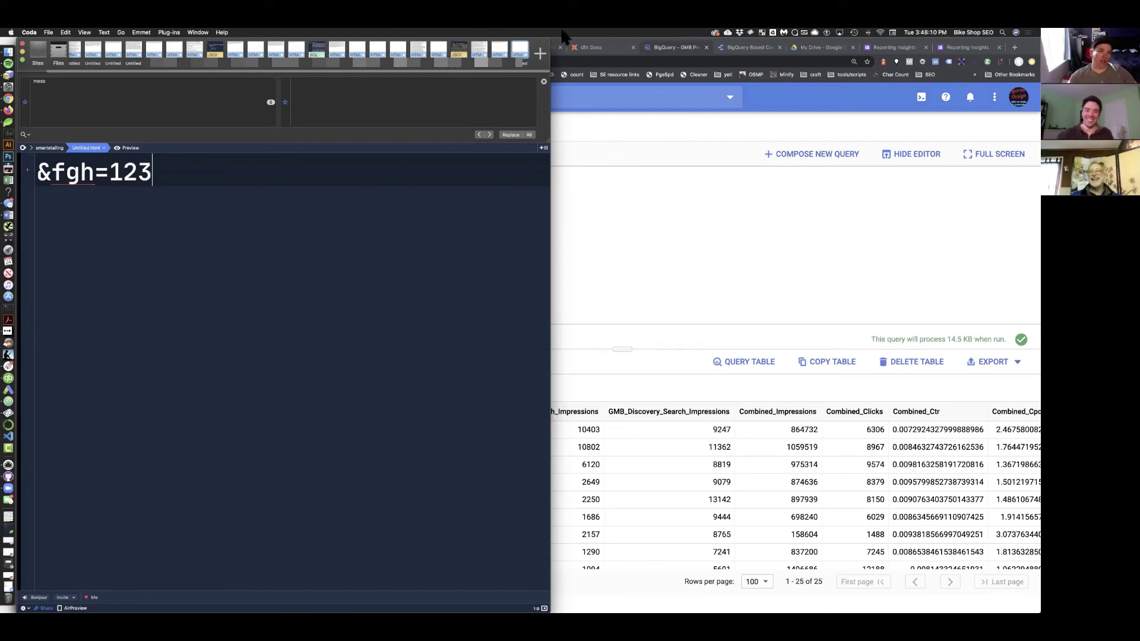
left_click(703, 272)
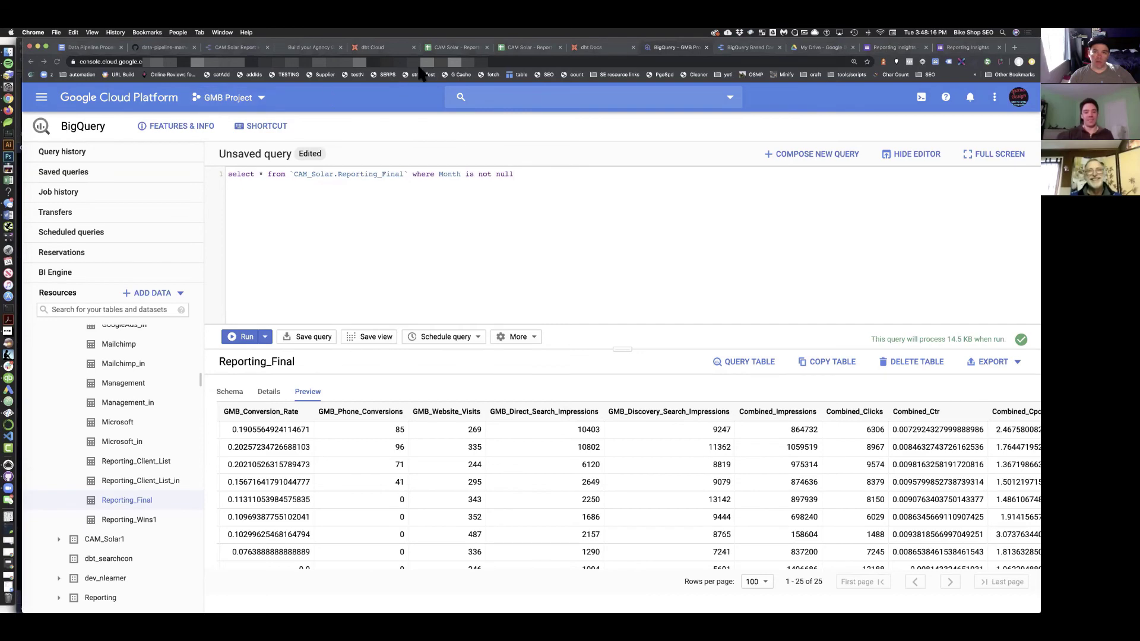
Open the Final tab of the CAM Solar - Reporting spreadsheet, cancelling the file prompt
left_click(532, 48)
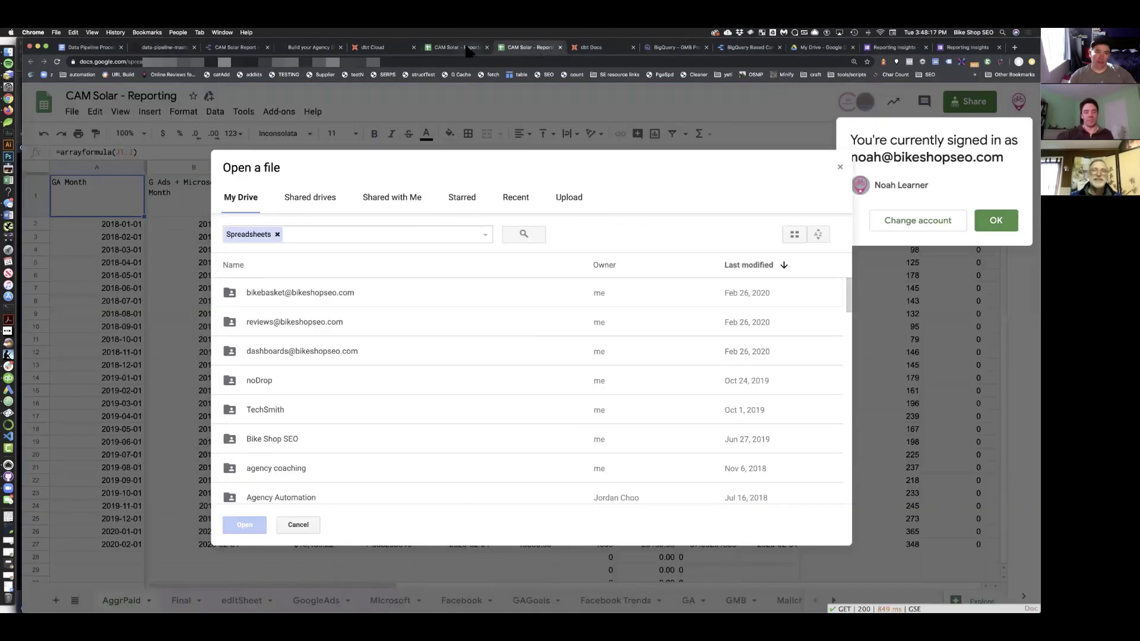
left_click(306, 525)
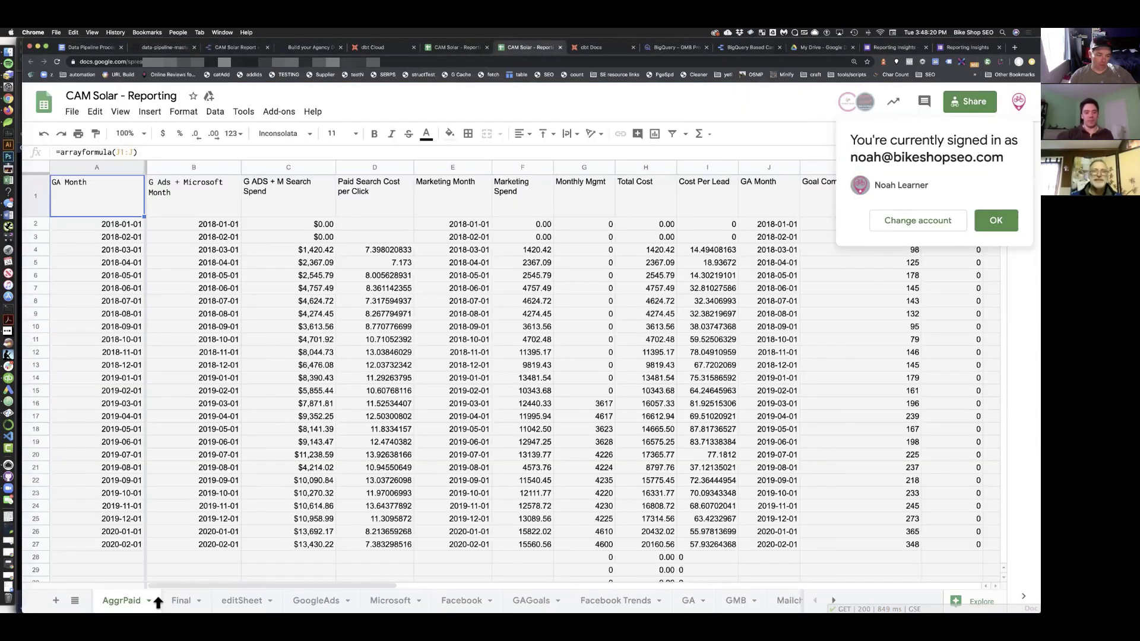
left_click(168, 599)
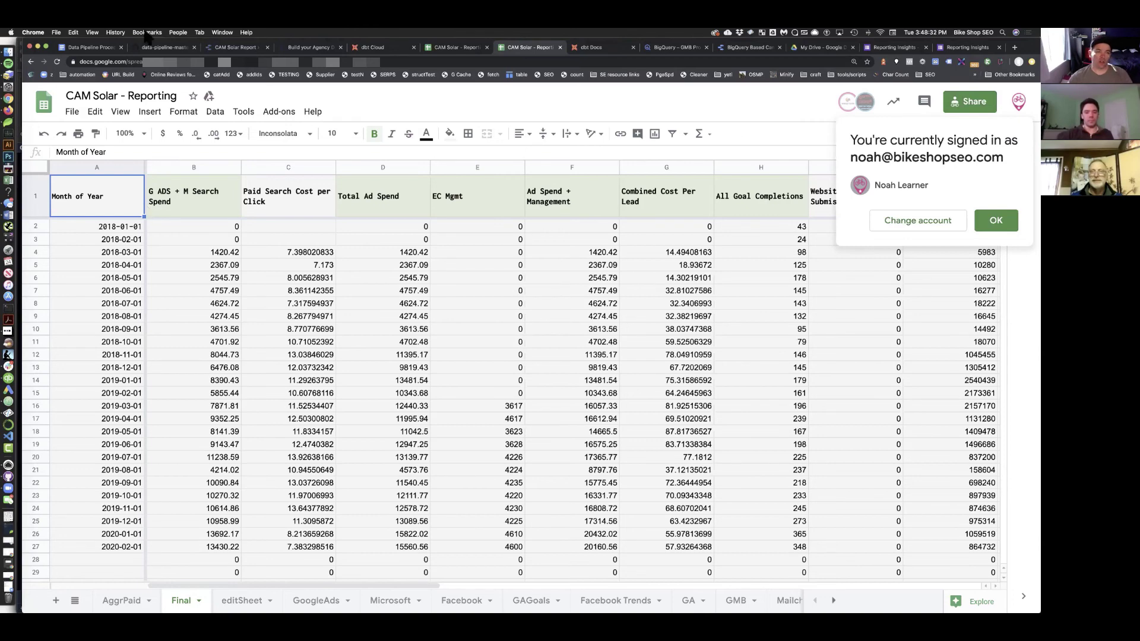
left_click(8, 123)
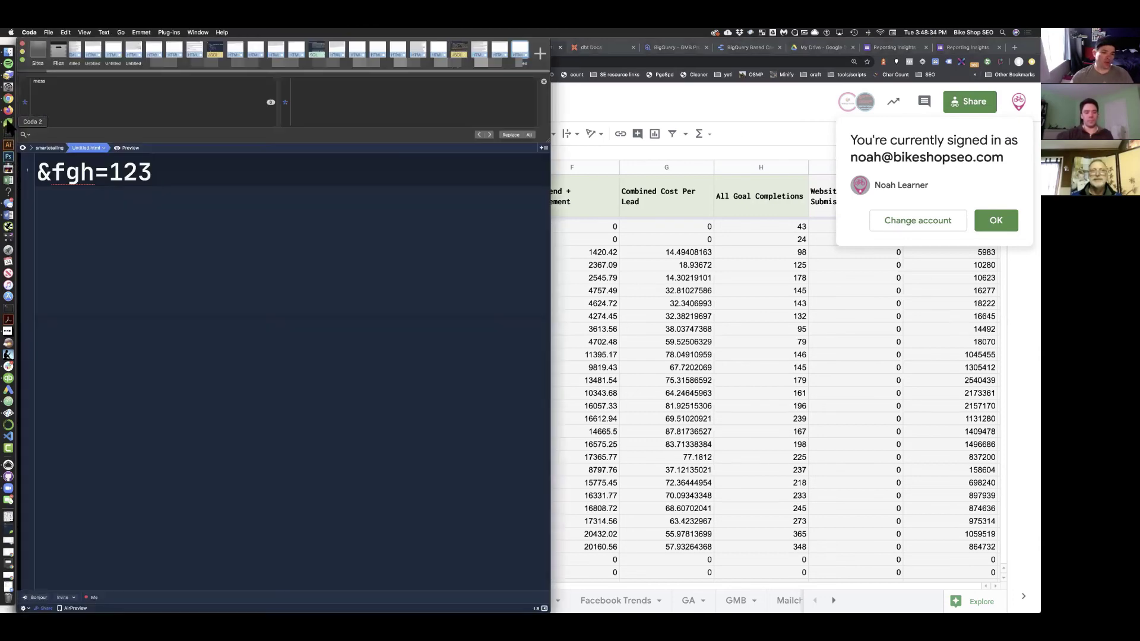
left_click(318, 51)
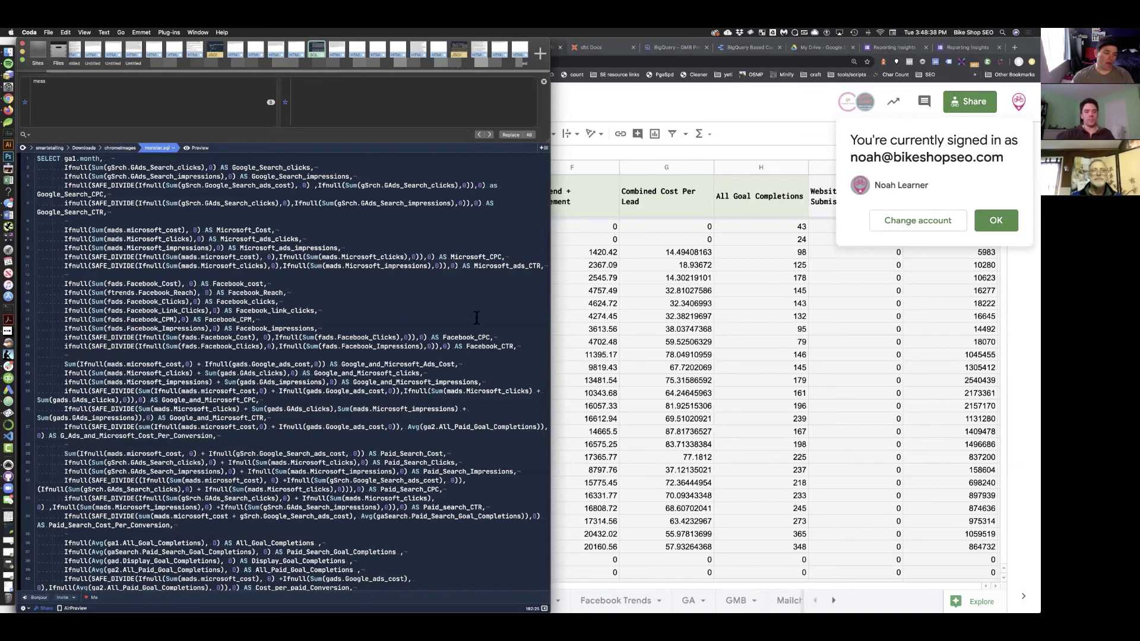
scroll(455, 320, "up", 3)
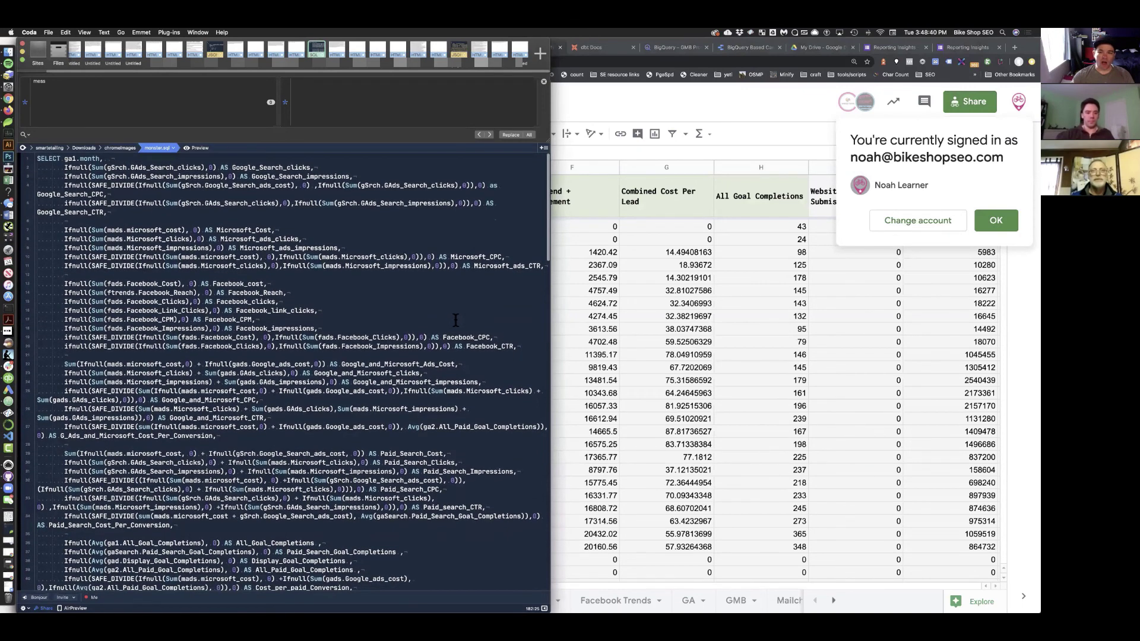
left_click(633, 104)
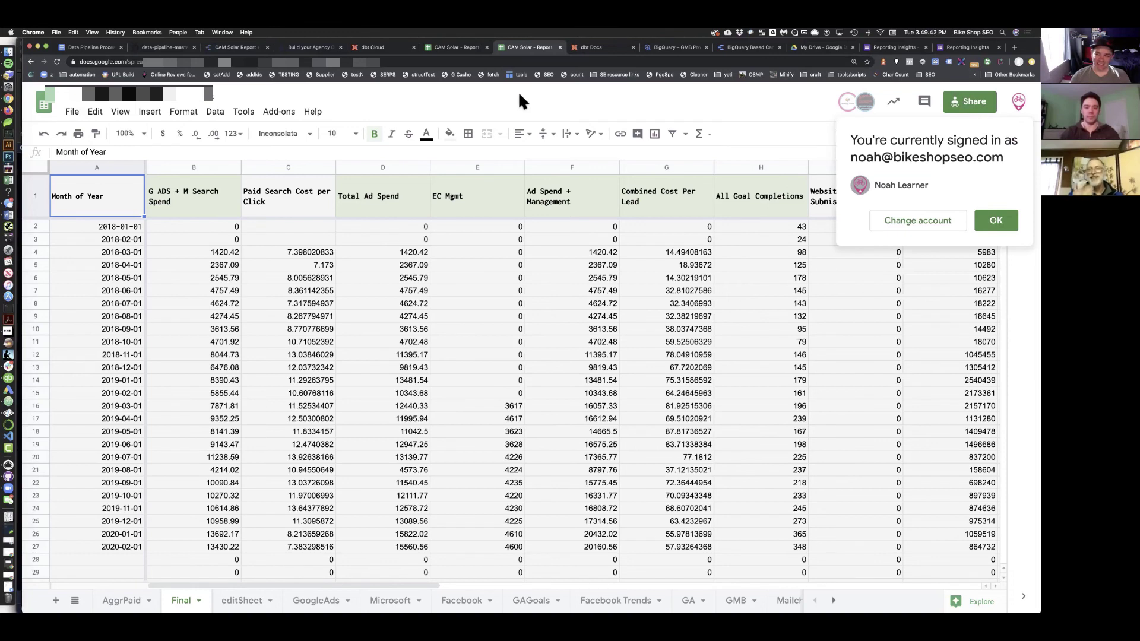
Dismiss the signed-in account notice over the CAM Solar Final tab
left_click(996, 220)
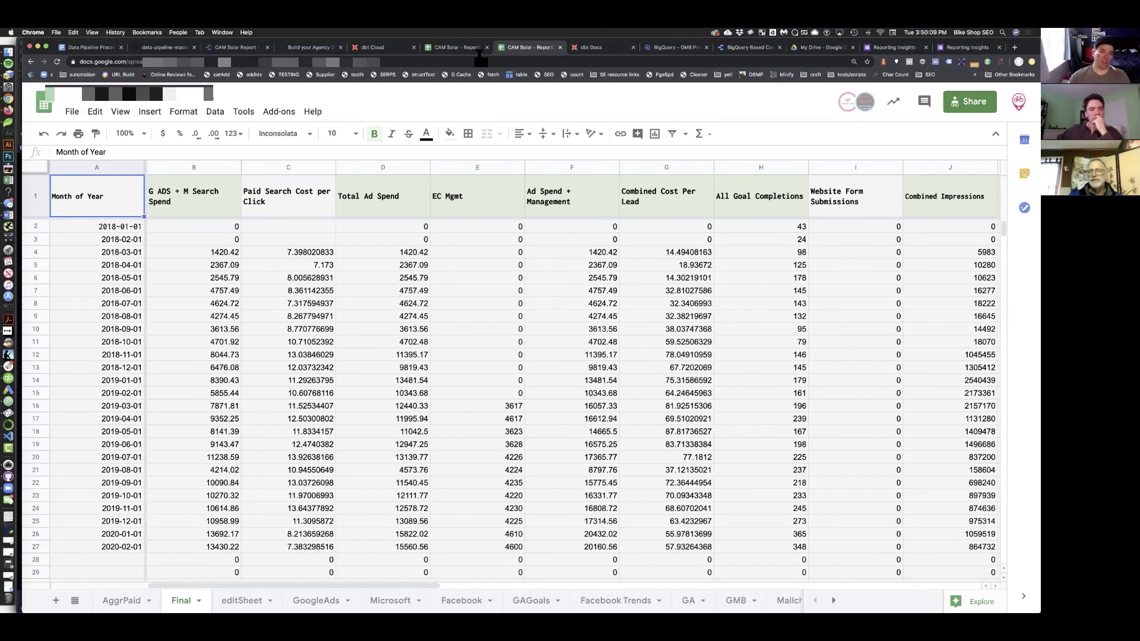
left_click(8, 121)
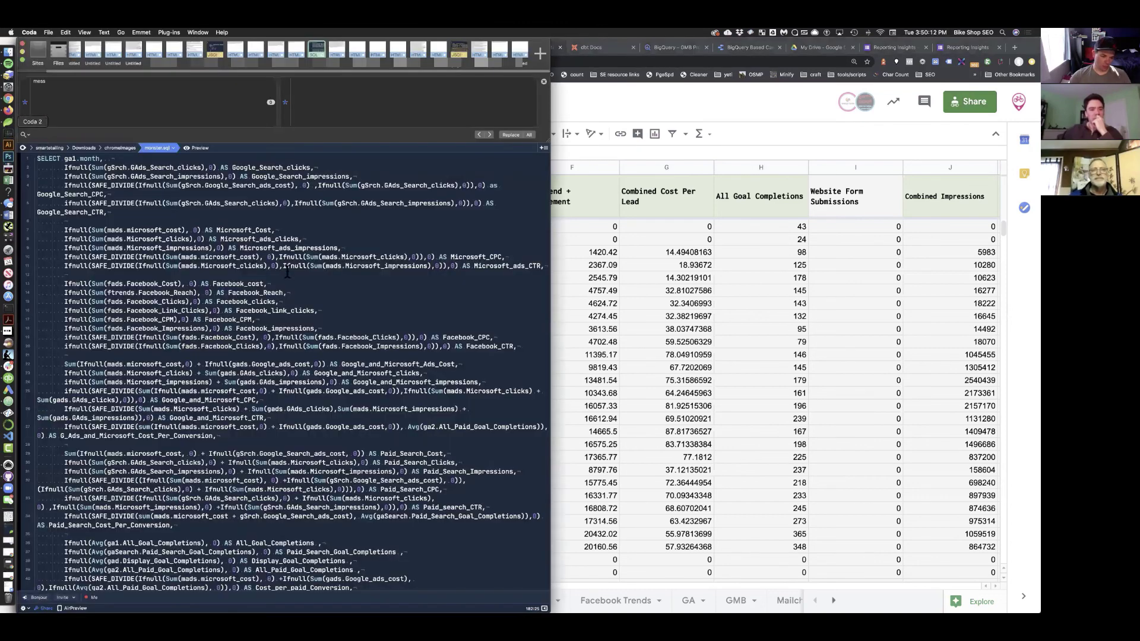
scroll(419, 406, "up", 5)
scroll(419, 406, "down", 20)
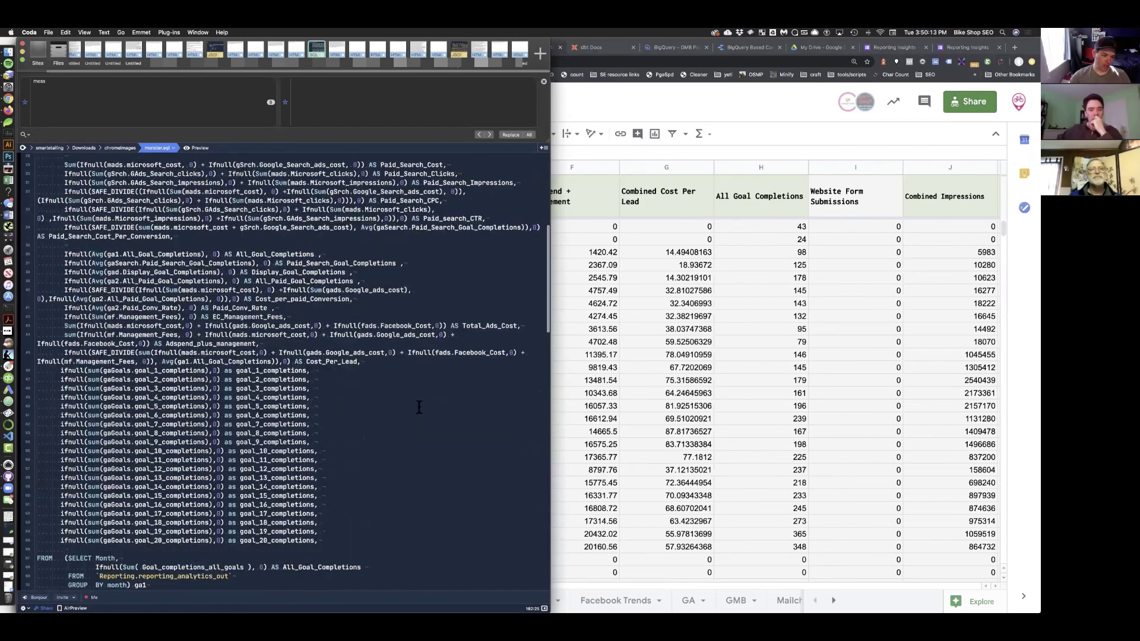
scroll(419, 407, "up", 10)
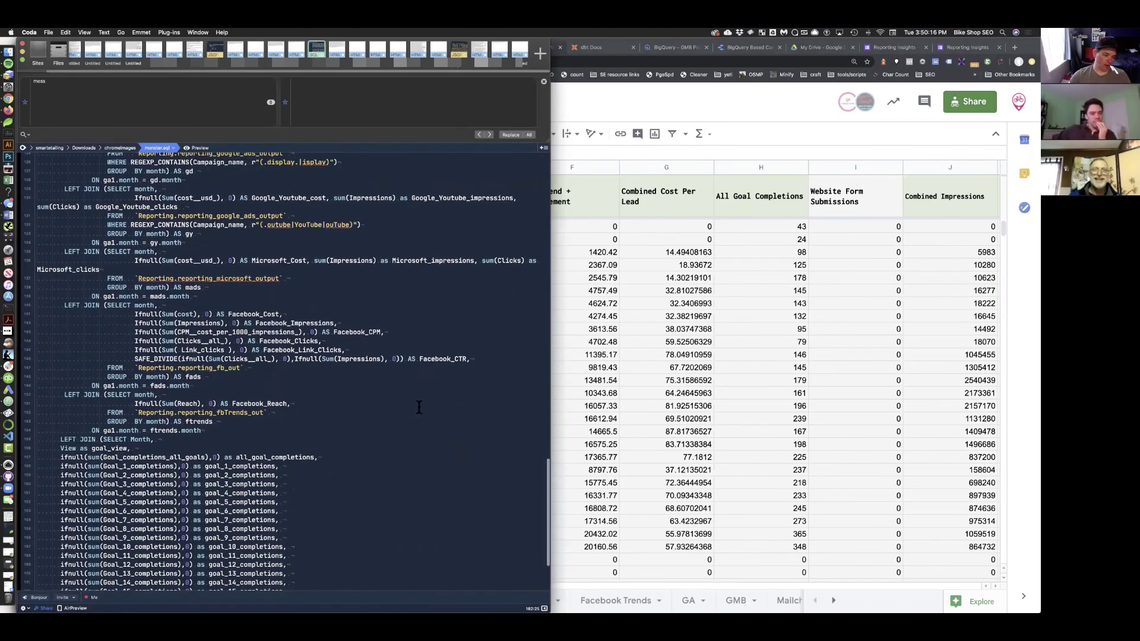
scroll(418, 407, "up", 15)
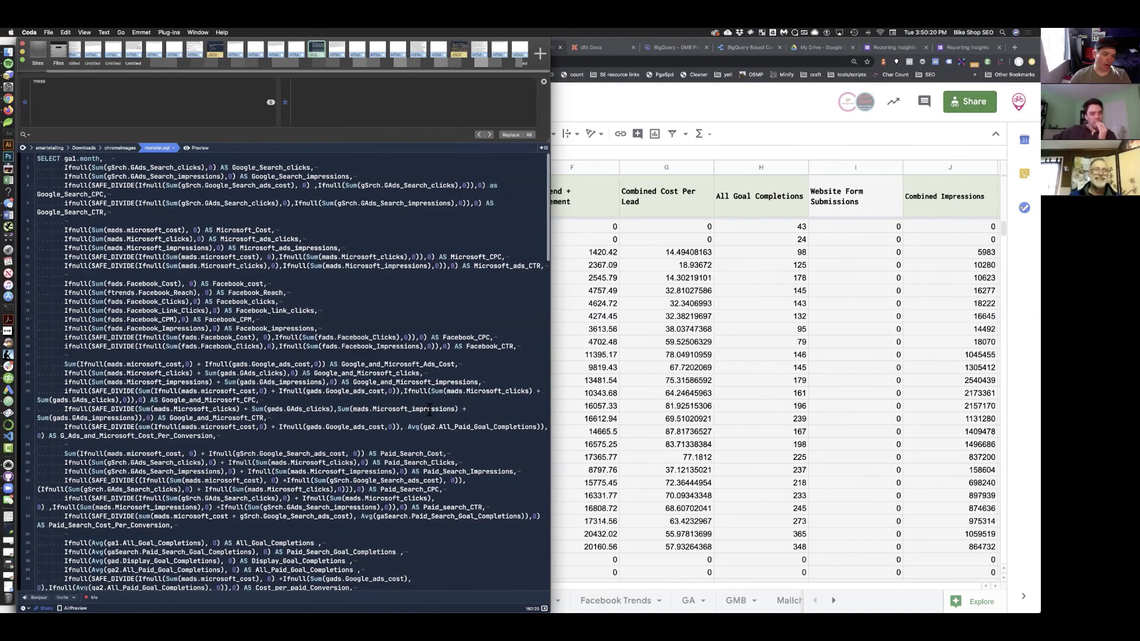
scroll(429, 410, "down", 10)
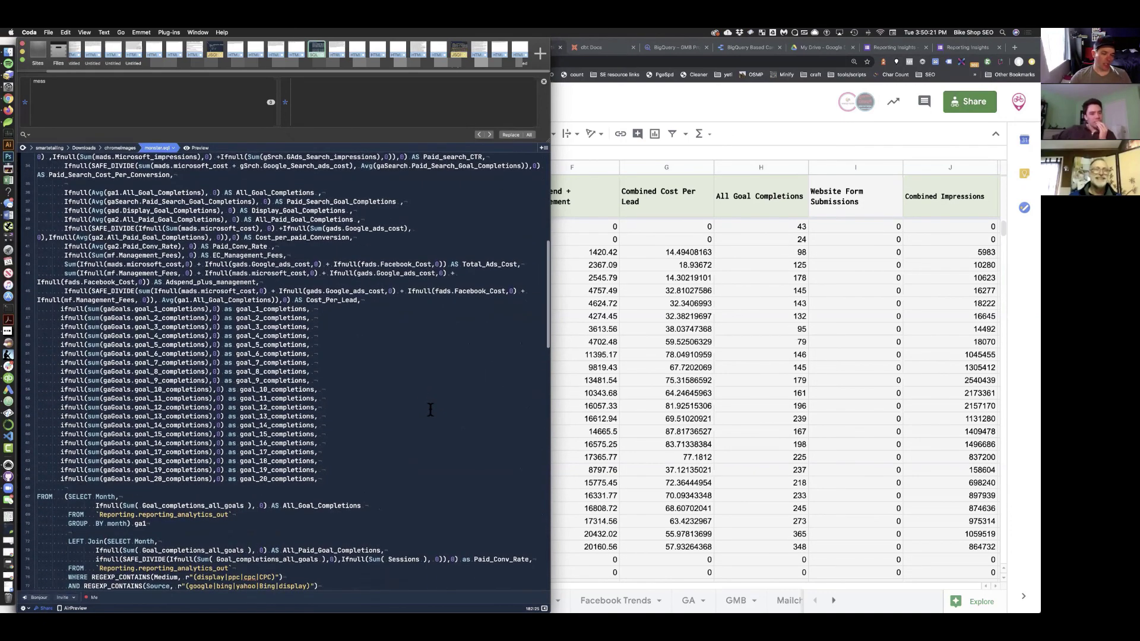
scroll(430, 410, "up", 10)
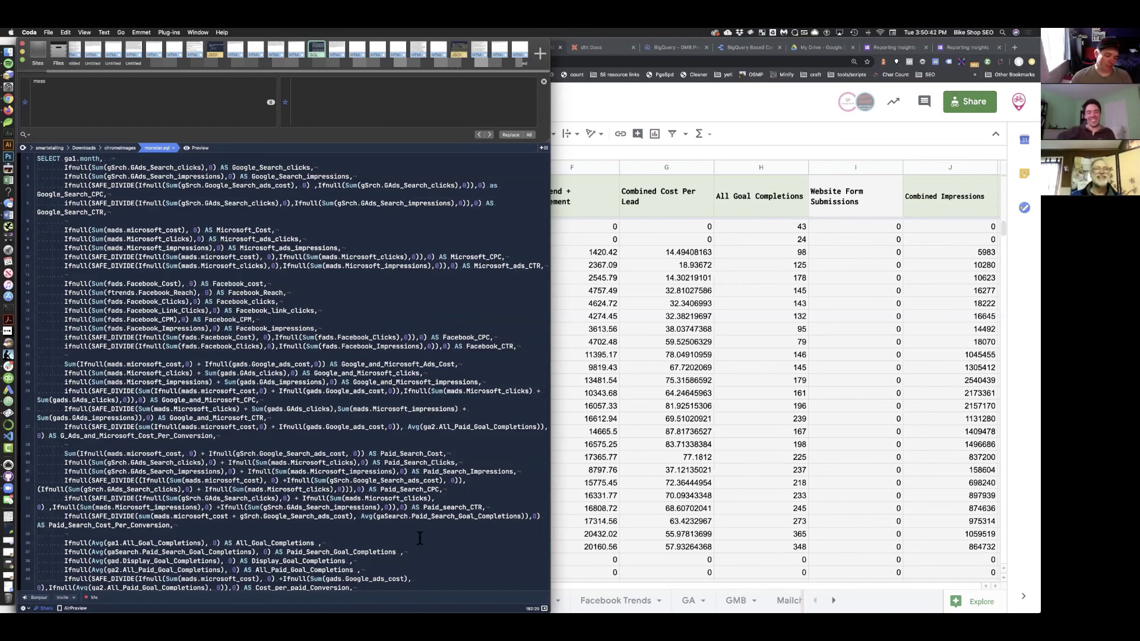
scroll(410, 570, "down", 10)
scroll(422, 538, "up", 8)
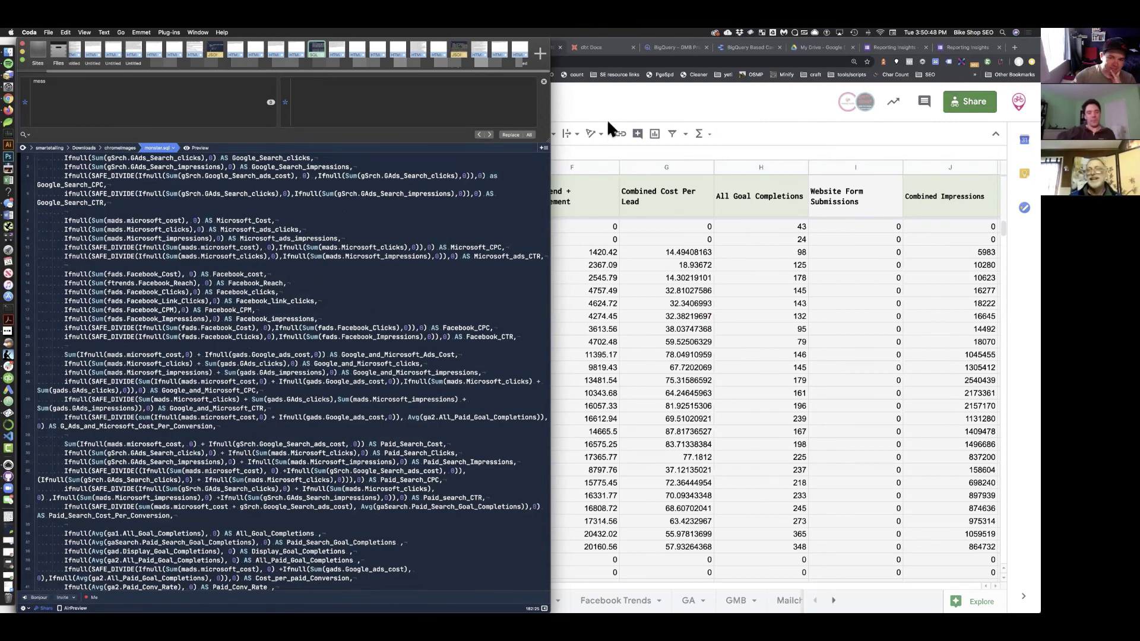
Bring the CAM Solar - Reporting spreadsheet's Final tab back to the front
left_click(598, 149)
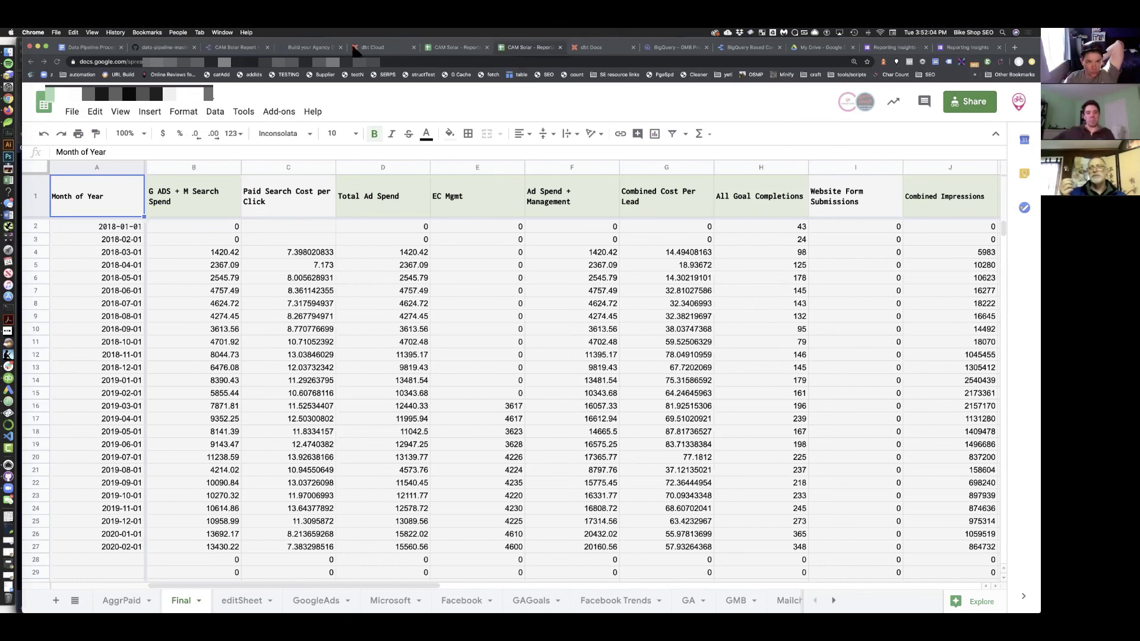
Open Run #4089648 of the Cam_Solar New Job in dbt Cloud to review its successful steps
left_click(373, 48)
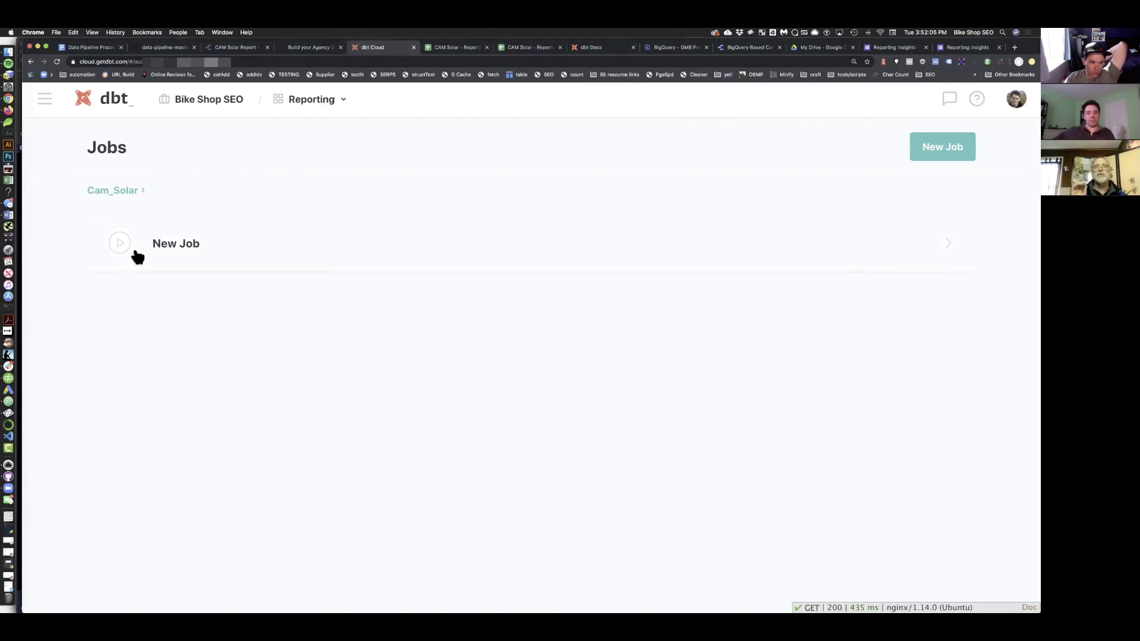
left_click(904, 251)
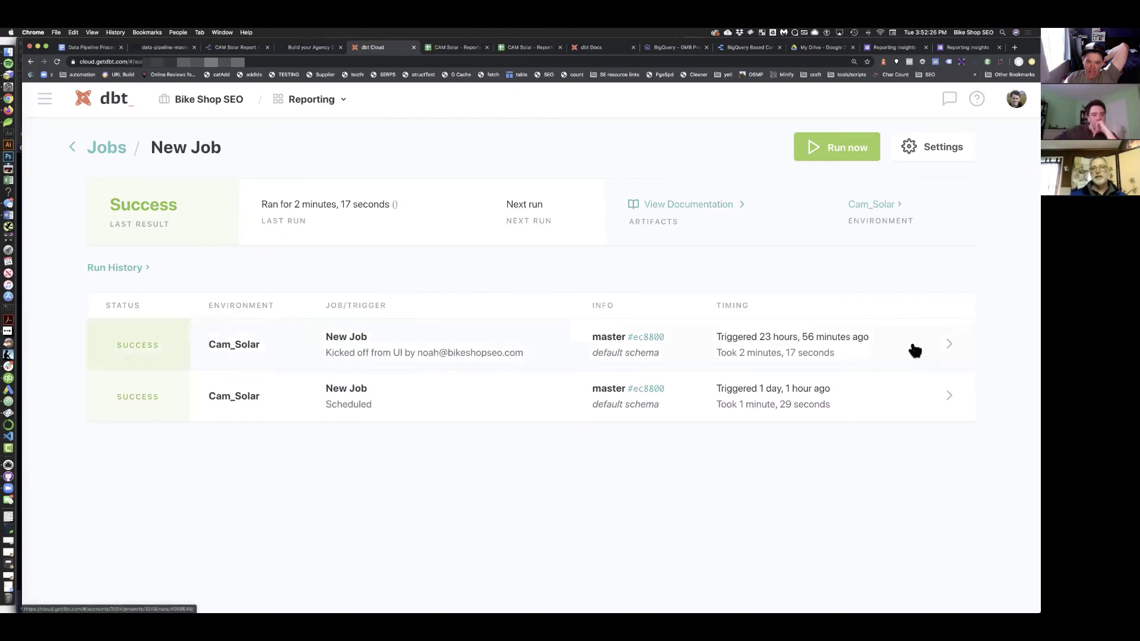
left_click(915, 350)
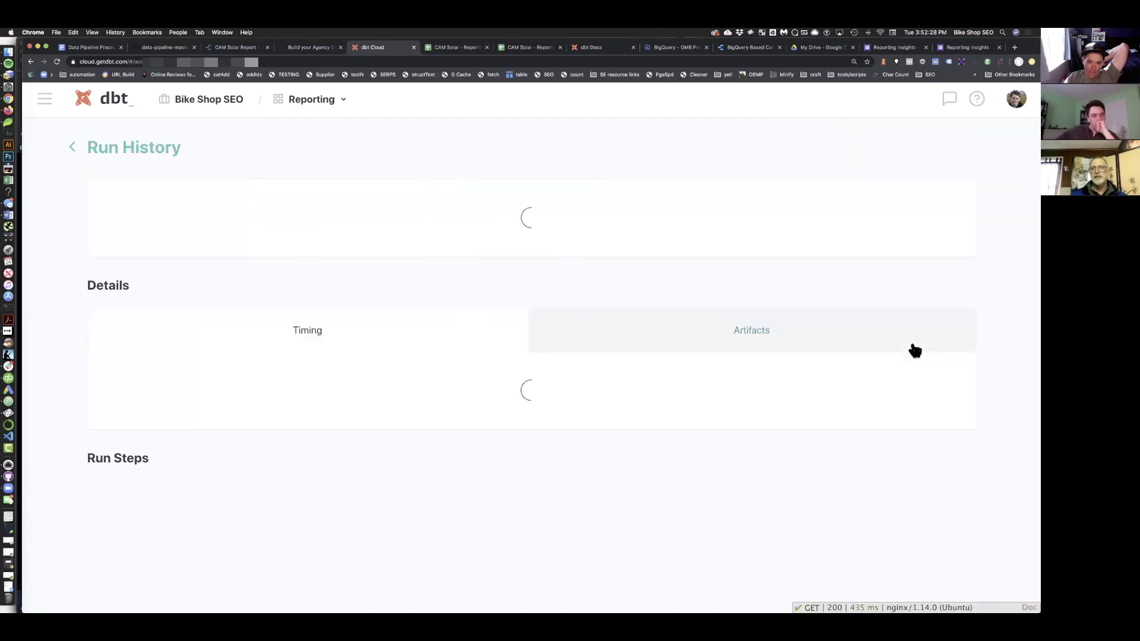
scroll(624, 309, "down", 3)
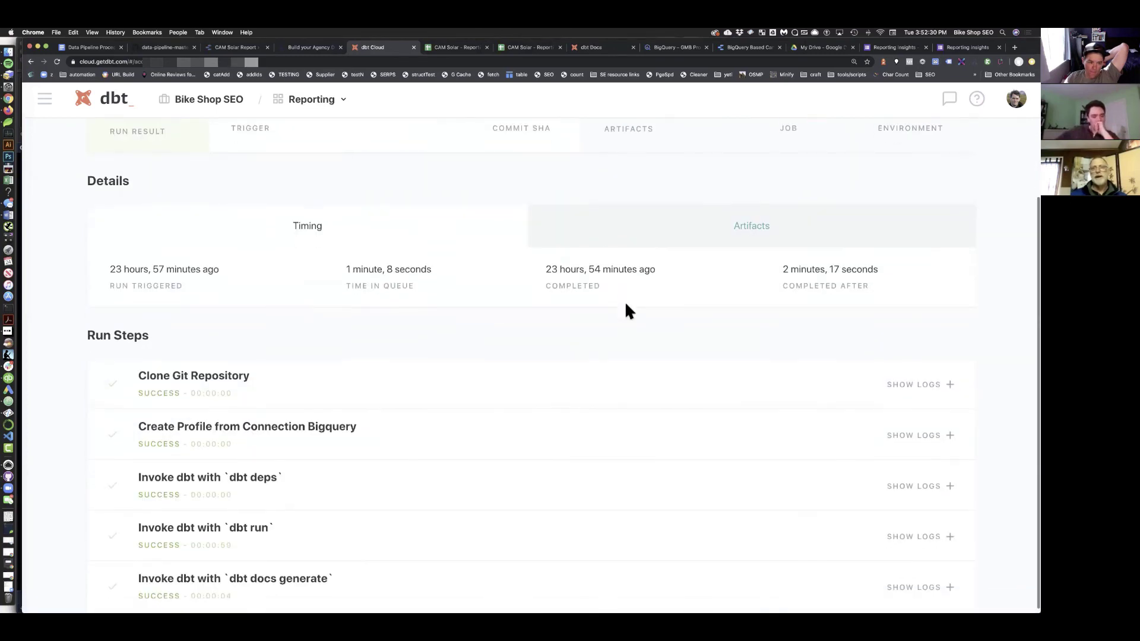
scroll(629, 310, "up", 3)
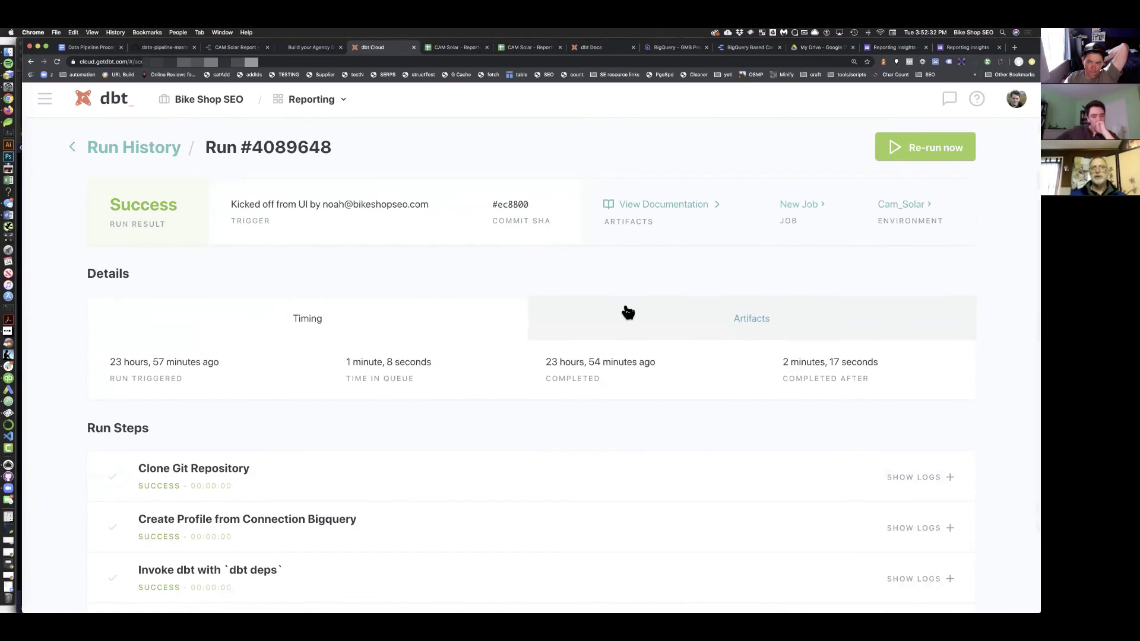
Open the run's dbt Docs and view the CAM_Solar Facebook model page with its columns
left_click(660, 205)
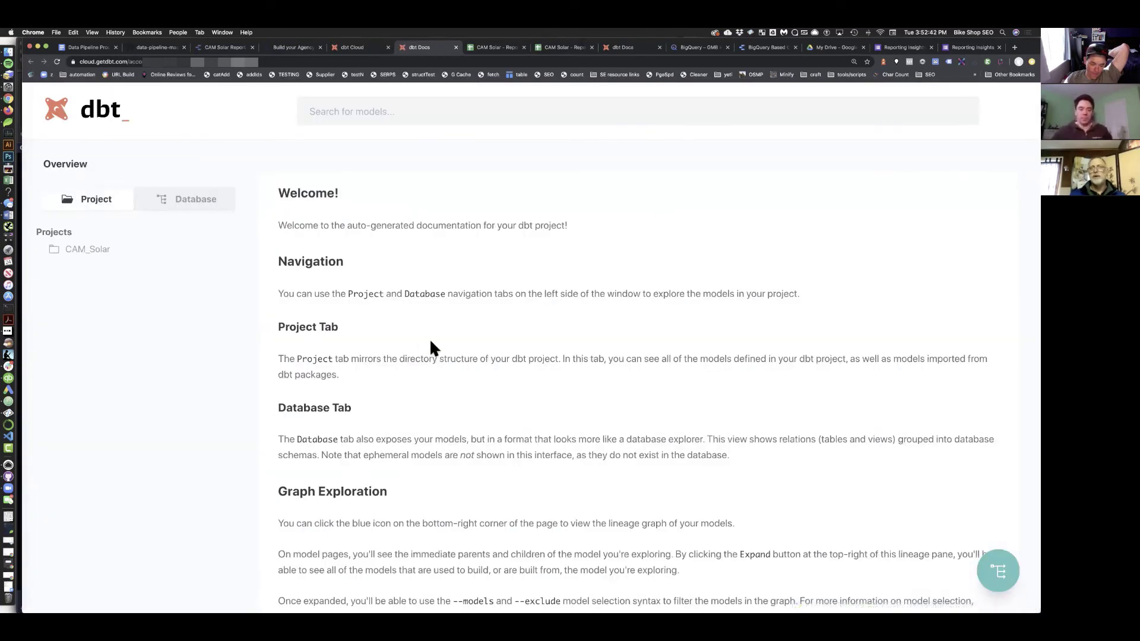
left_click(91, 250)
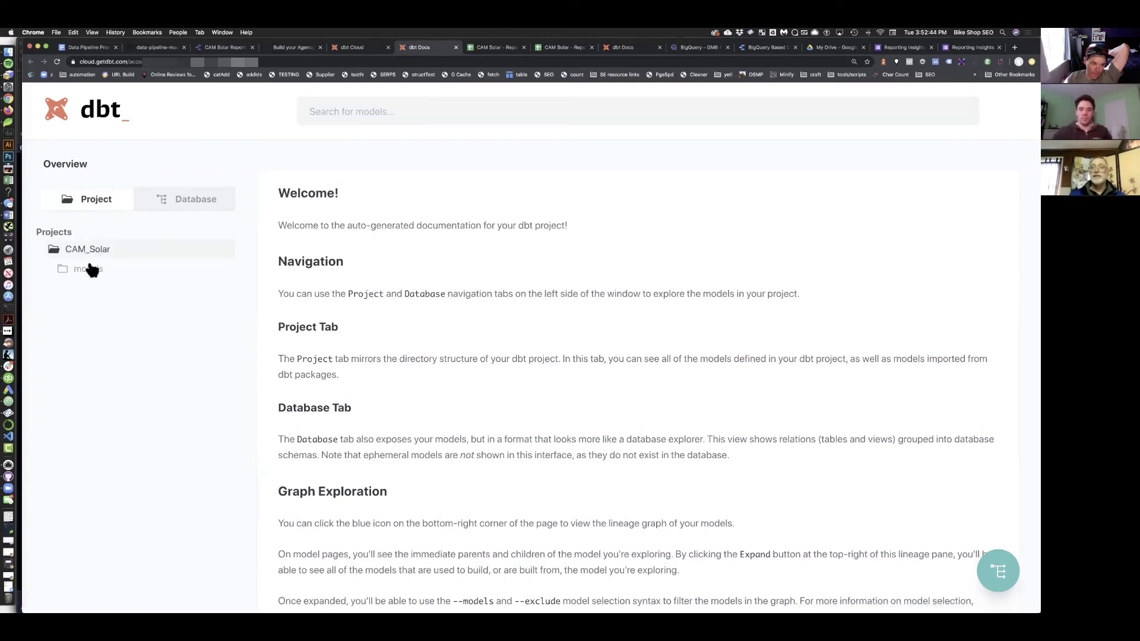
left_click(91, 271)
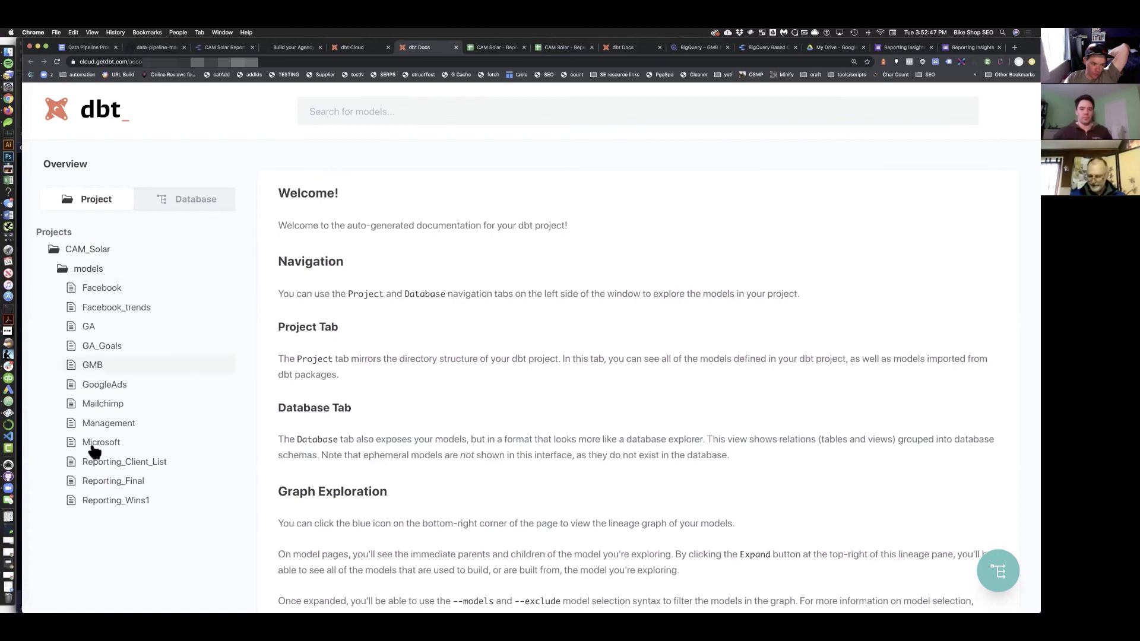
left_click(98, 290)
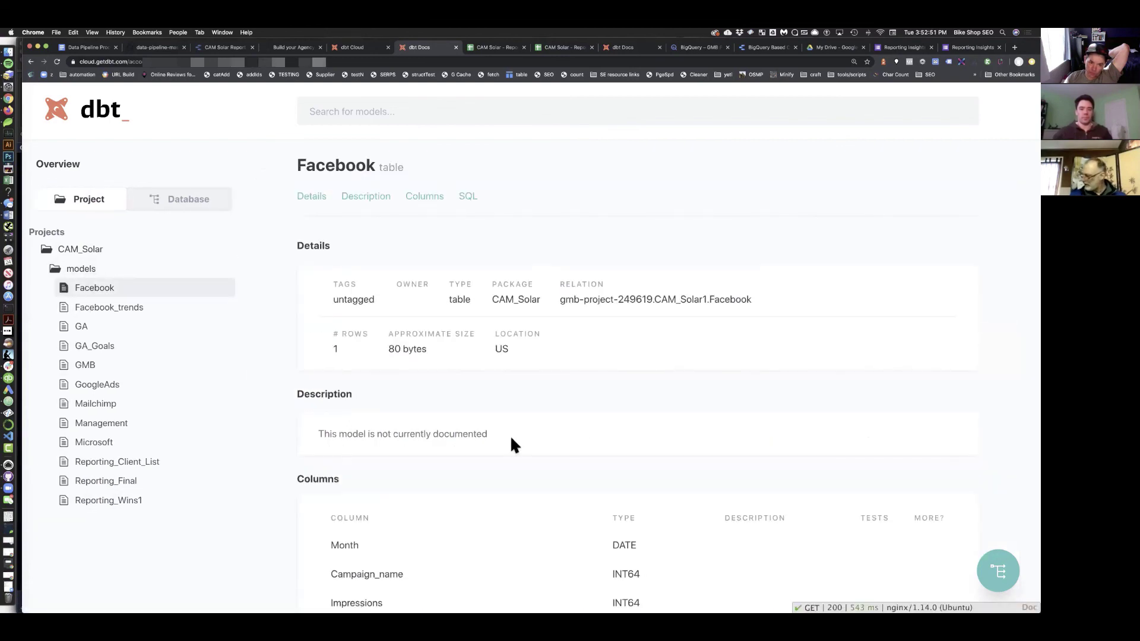
scroll(506, 445, "down", 4)
scroll(506, 445, "up", 4)
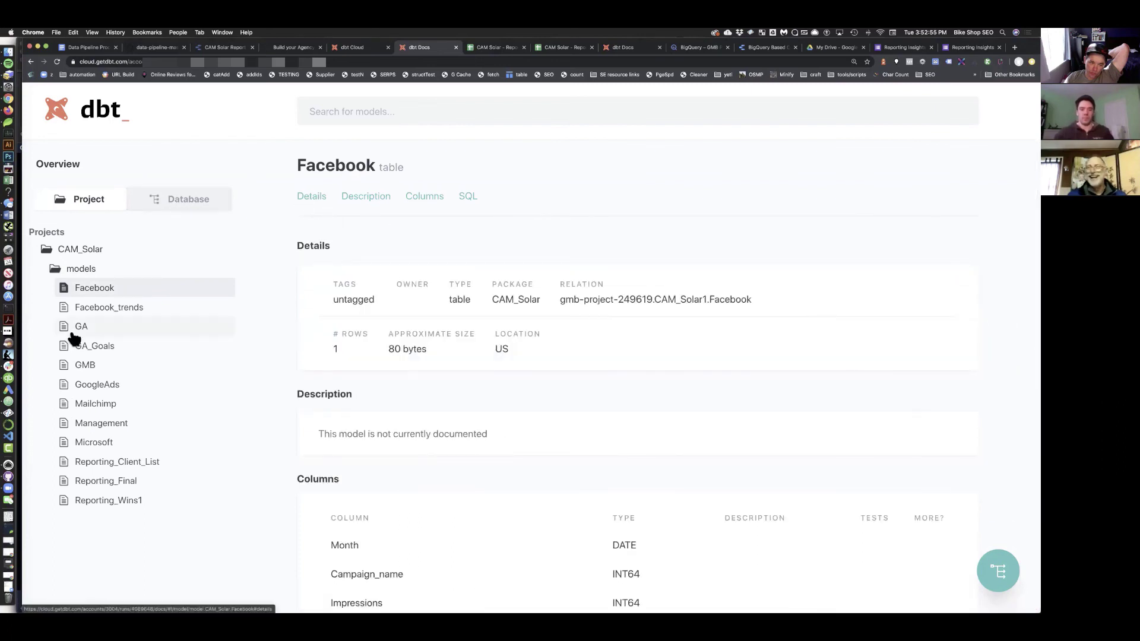
scroll(264, 358, "up", 1)
scroll(448, 356, "down", 8)
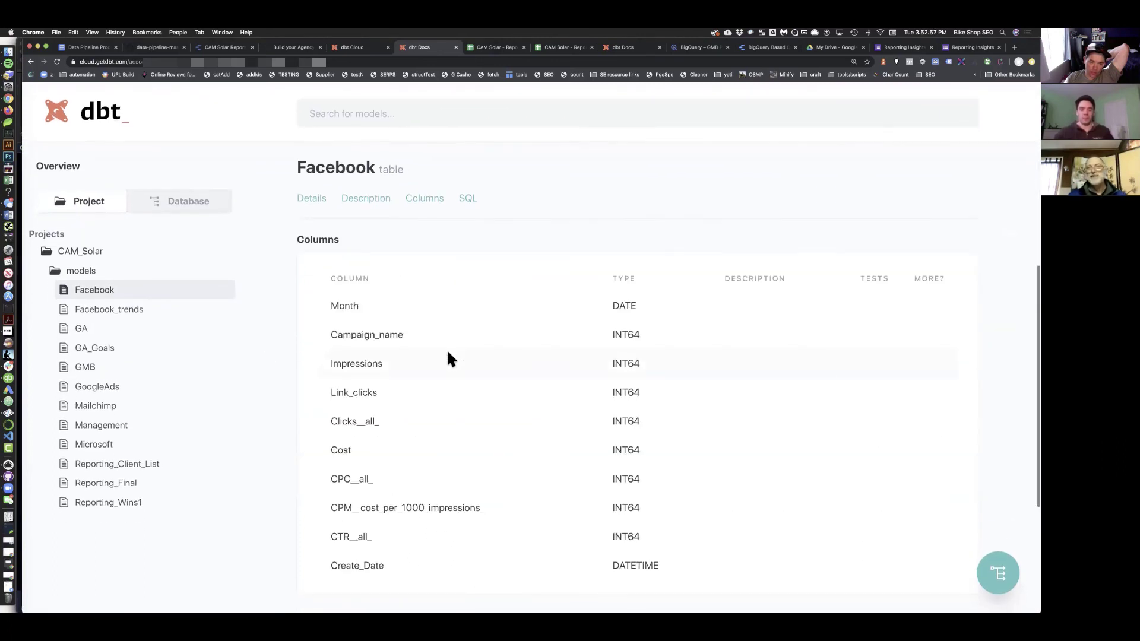
scroll(449, 353, "up", 8)
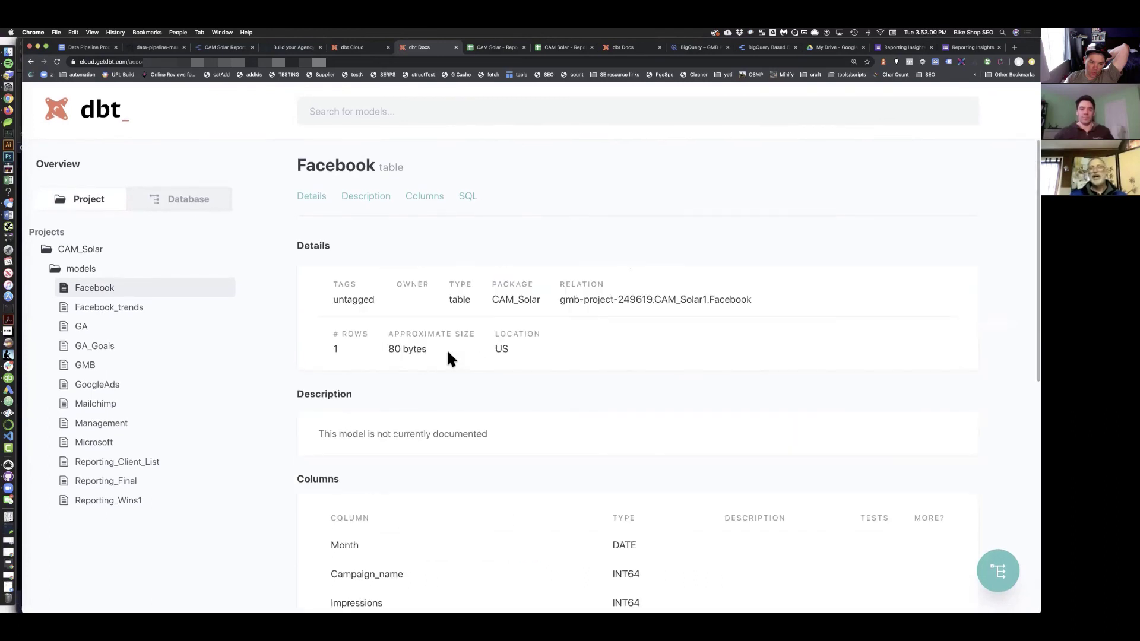
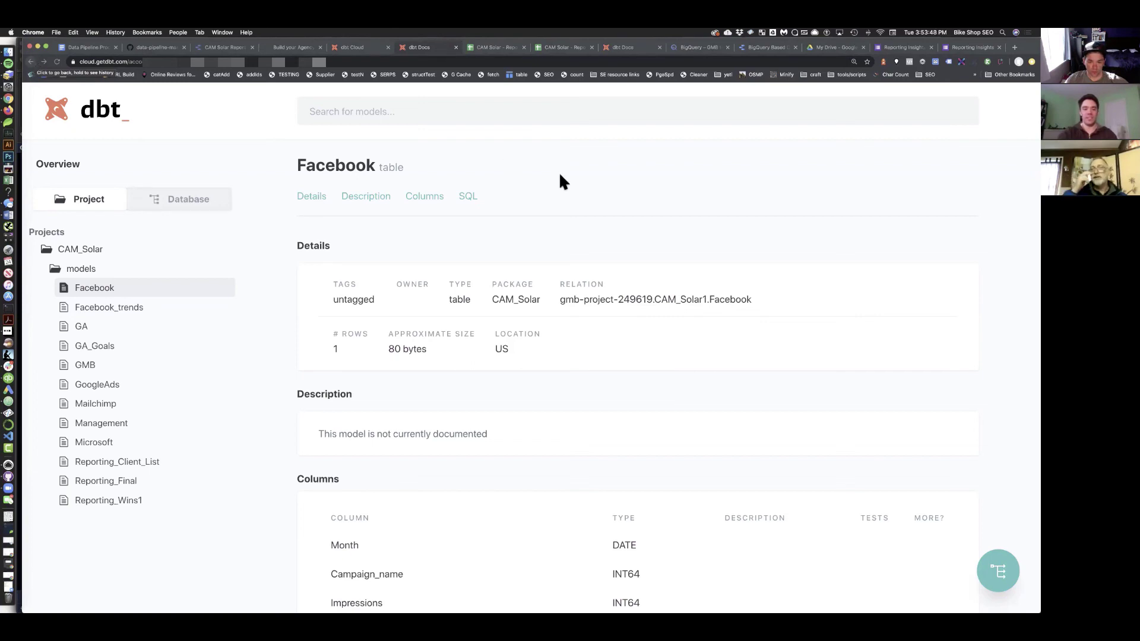
Scroll up and down the currently open documentation page to review its contents
scroll(569, 219, "down", 5)
scroll(569, 219, "down", 3)
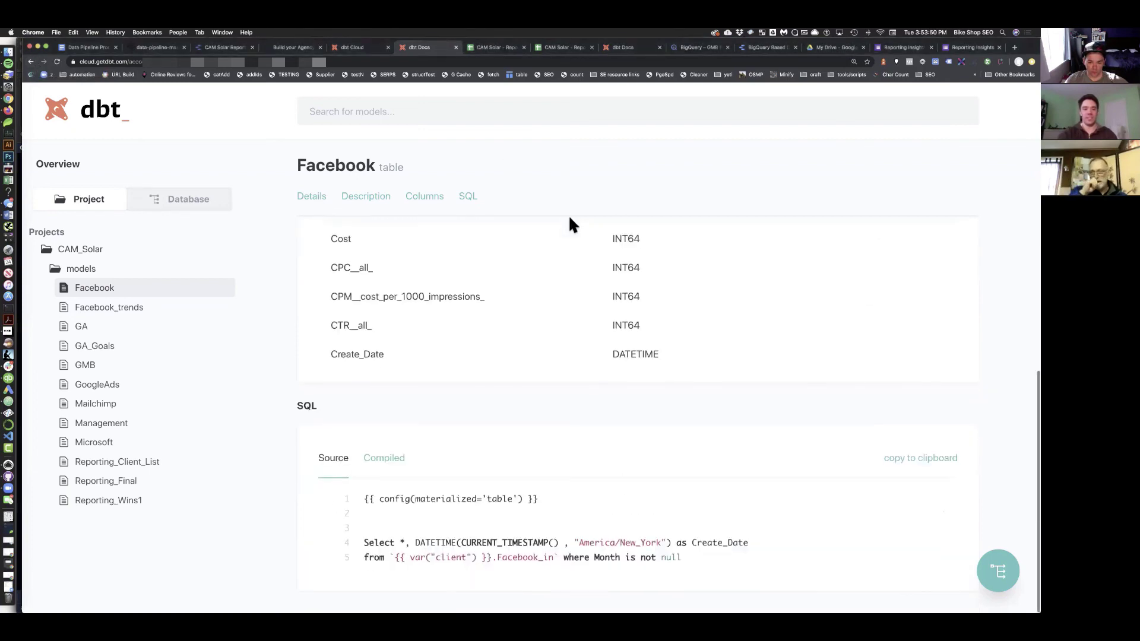
scroll(569, 218, "up", 7)
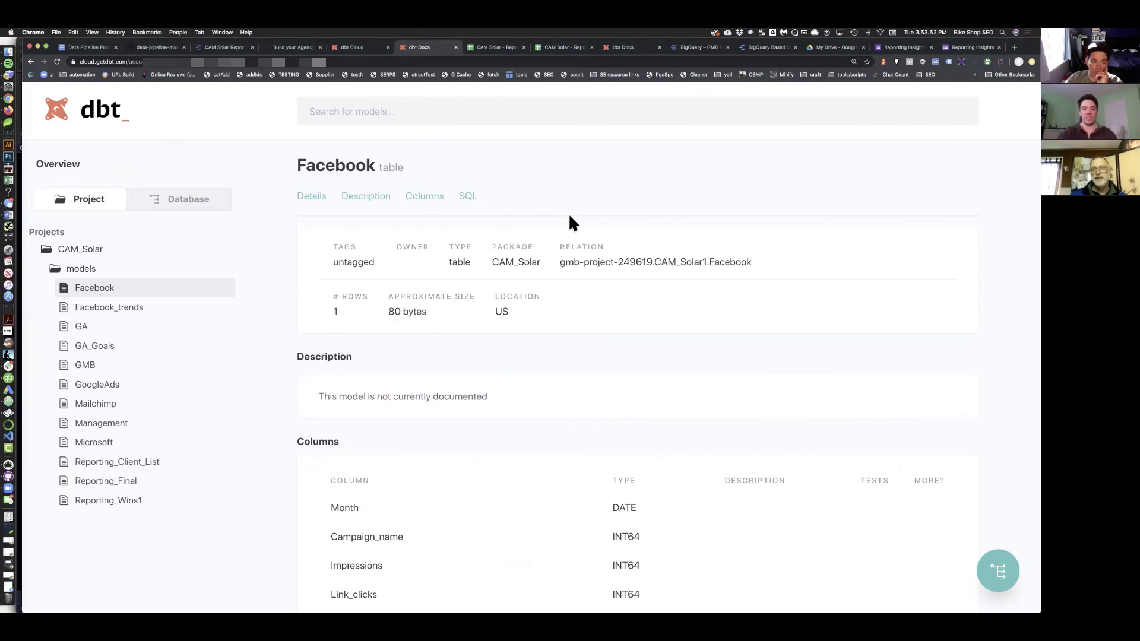
scroll(569, 223, "up", 2)
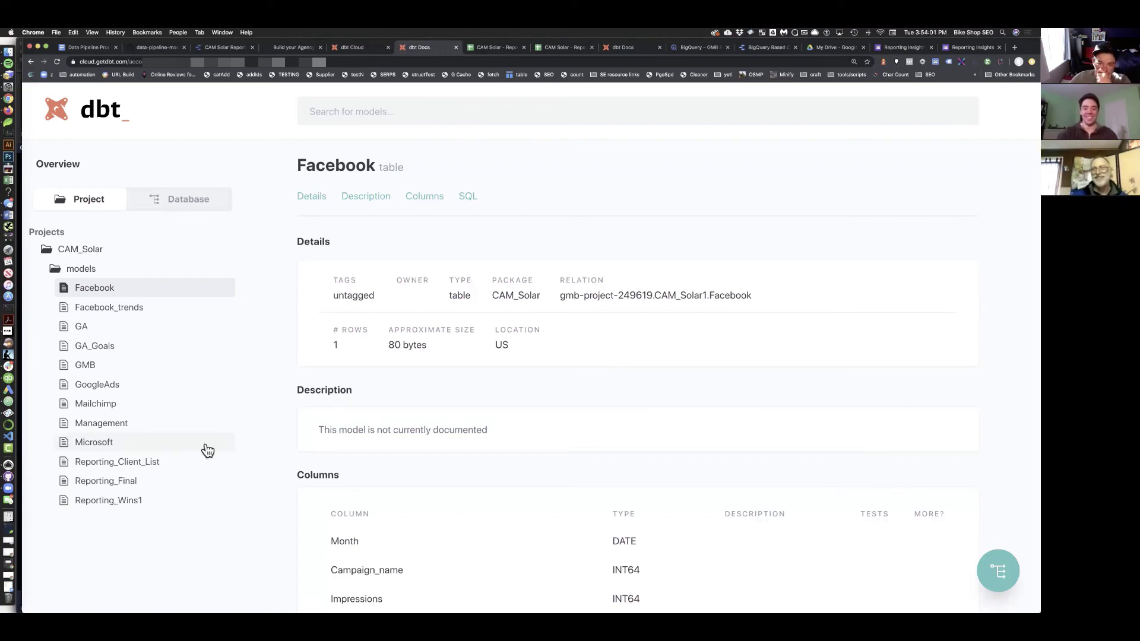
scroll(541, 472, "down", 5)
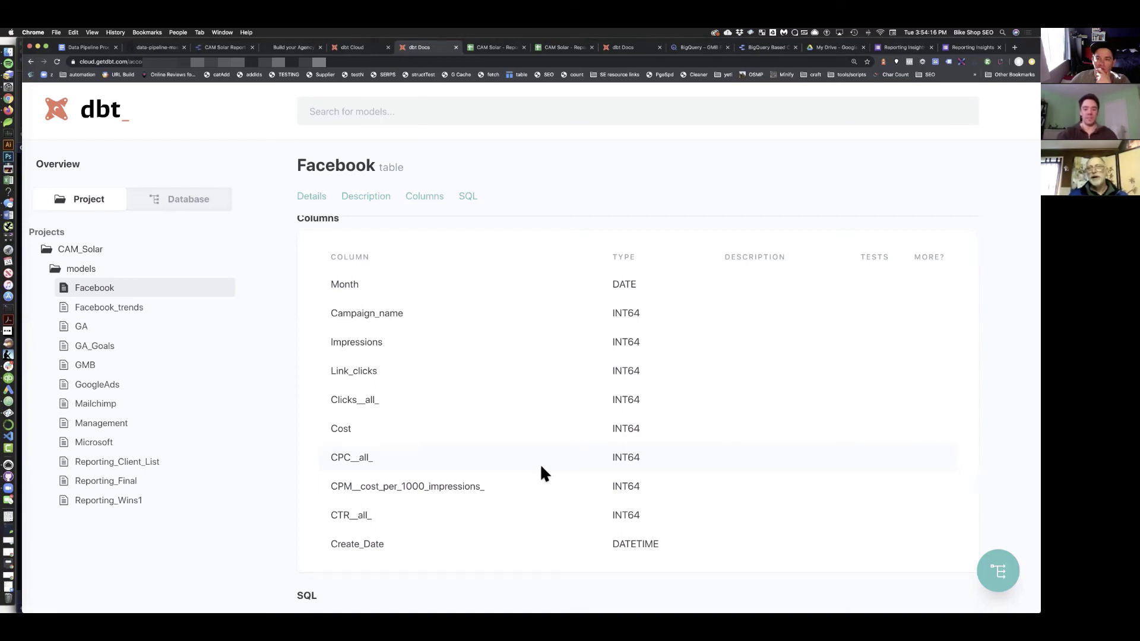
scroll(541, 467, "up", 5)
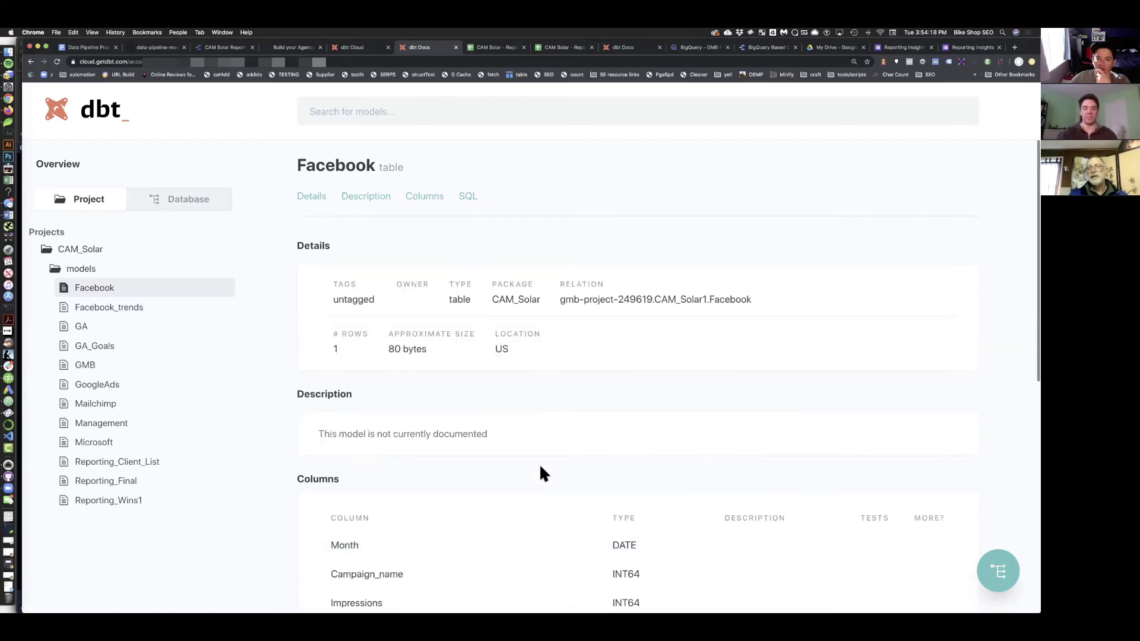
scroll(541, 467, "down", 6)
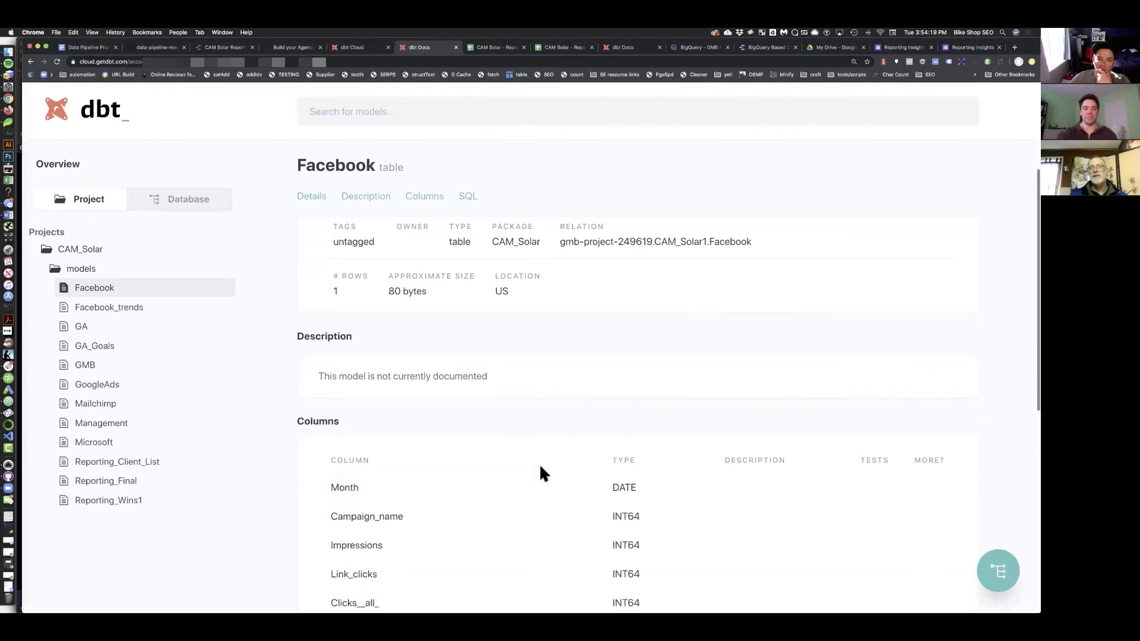
scroll(541, 467, "down", 2)
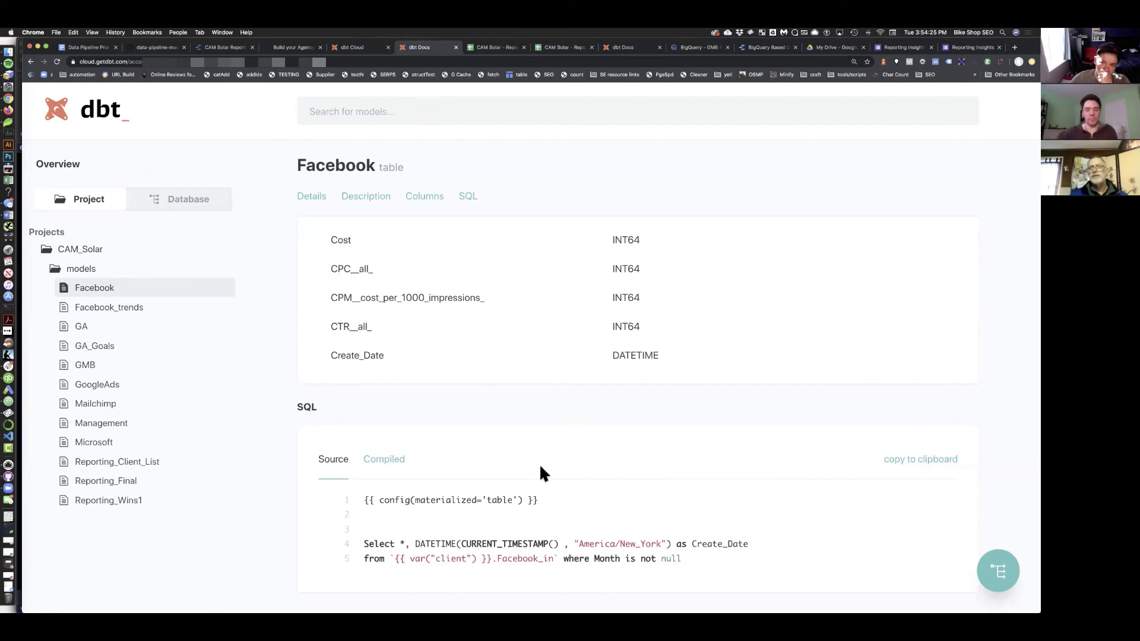
scroll(541, 467, "up", 3)
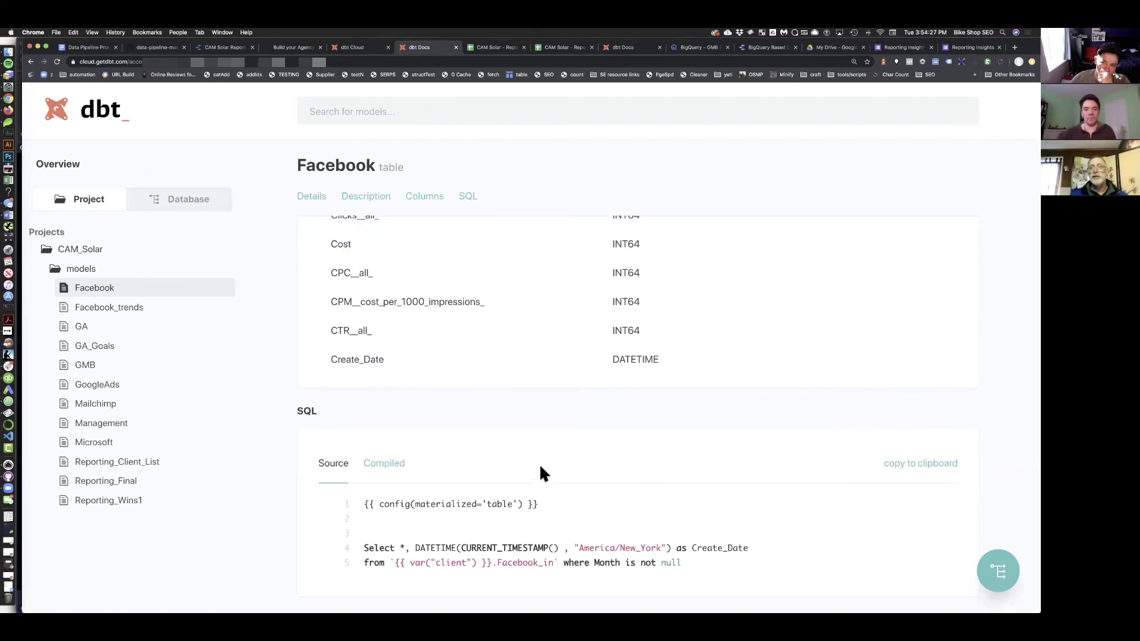
scroll(541, 467, "up", 6)
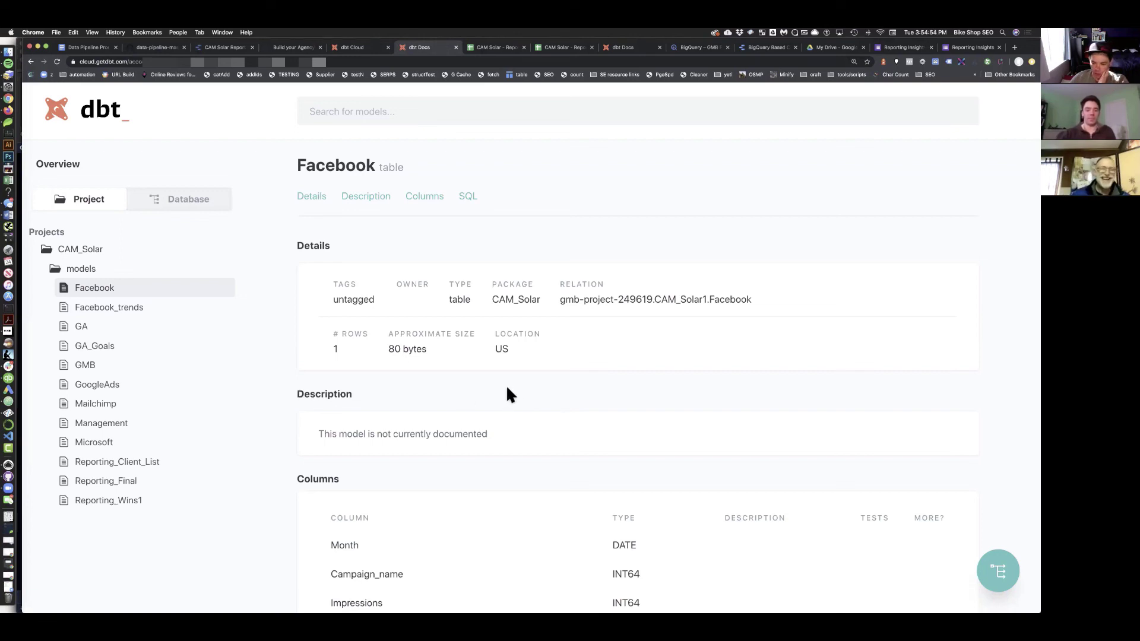
scroll(460, 362, "up", 1)
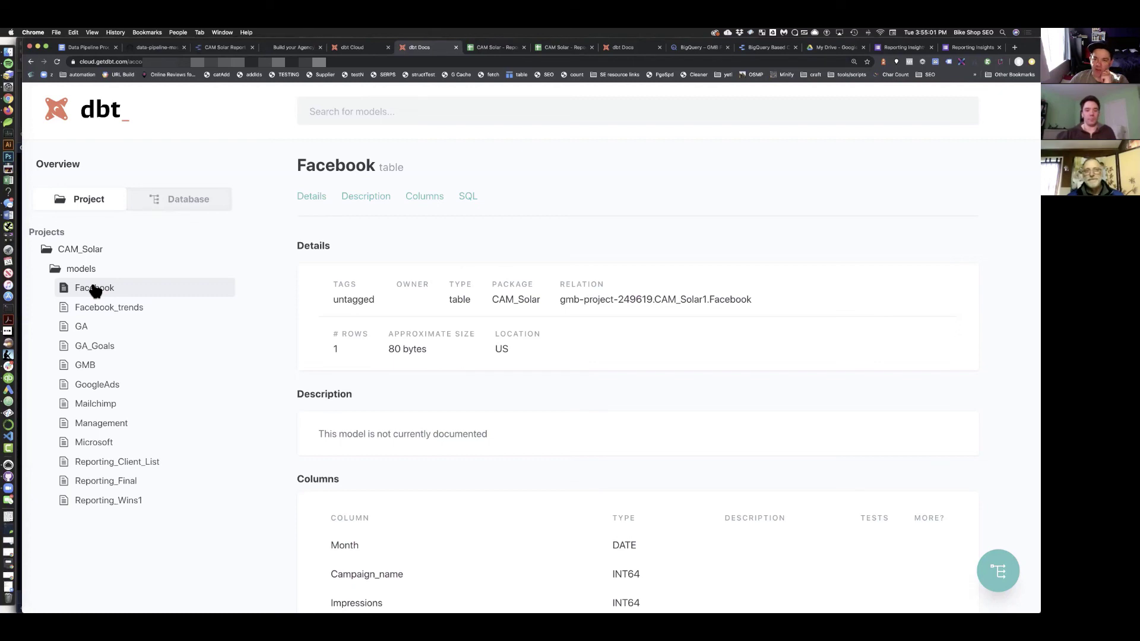
Show the Facebook_trends model page's Columns table and SQL adding a Create_Date timestamp
left_click(90, 308)
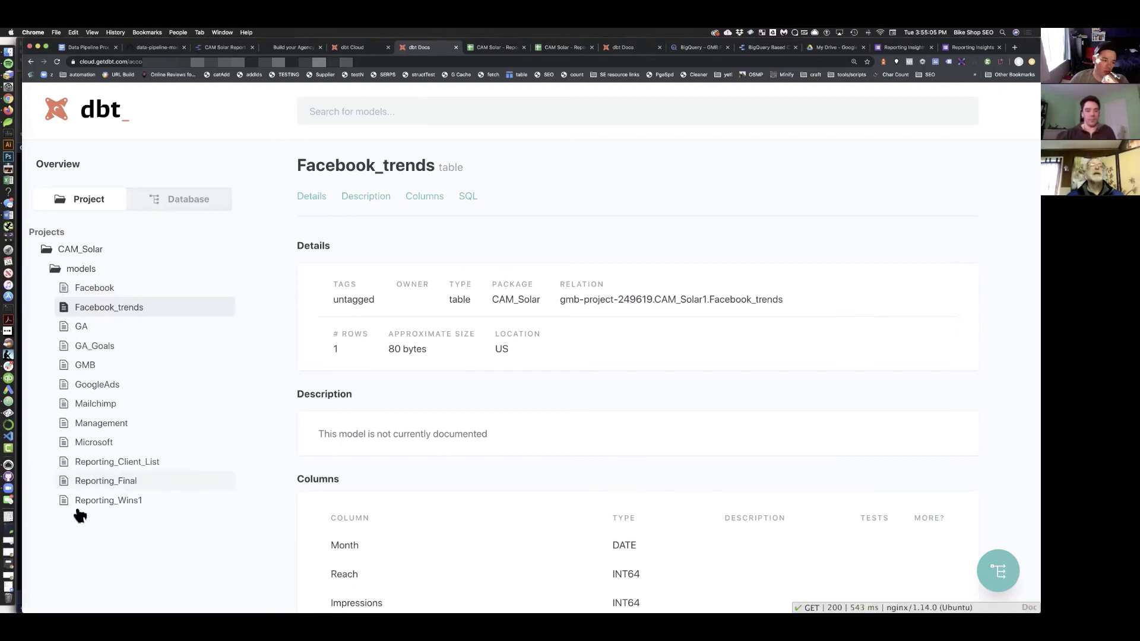
scroll(505, 440, "down", 1)
scroll(504, 432, "down", 5)
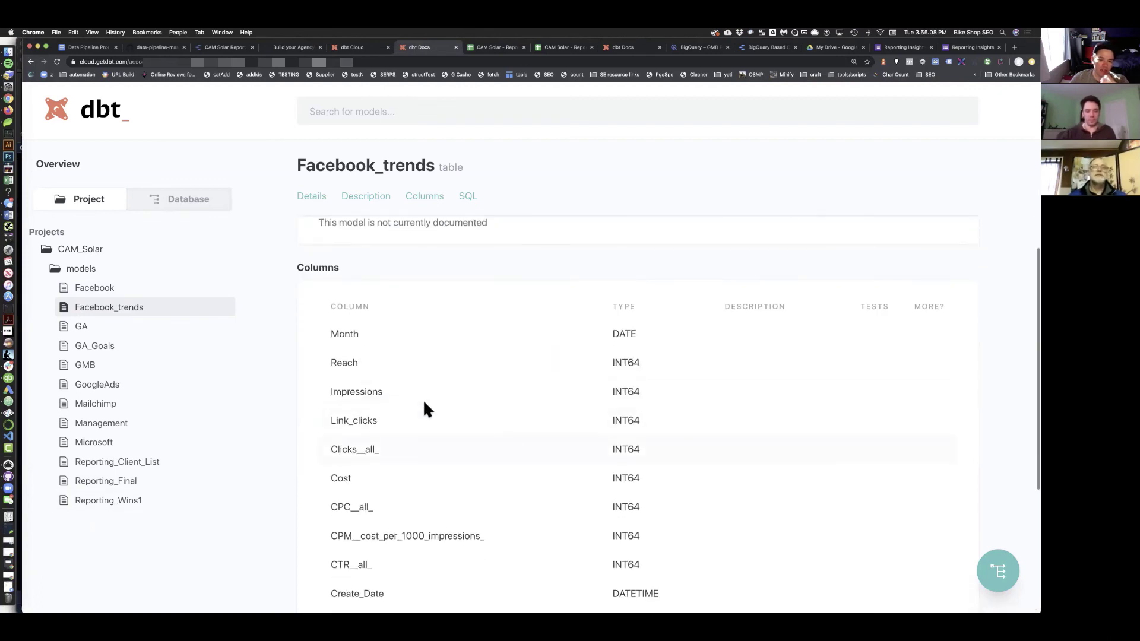
scroll(381, 523, "down", 1)
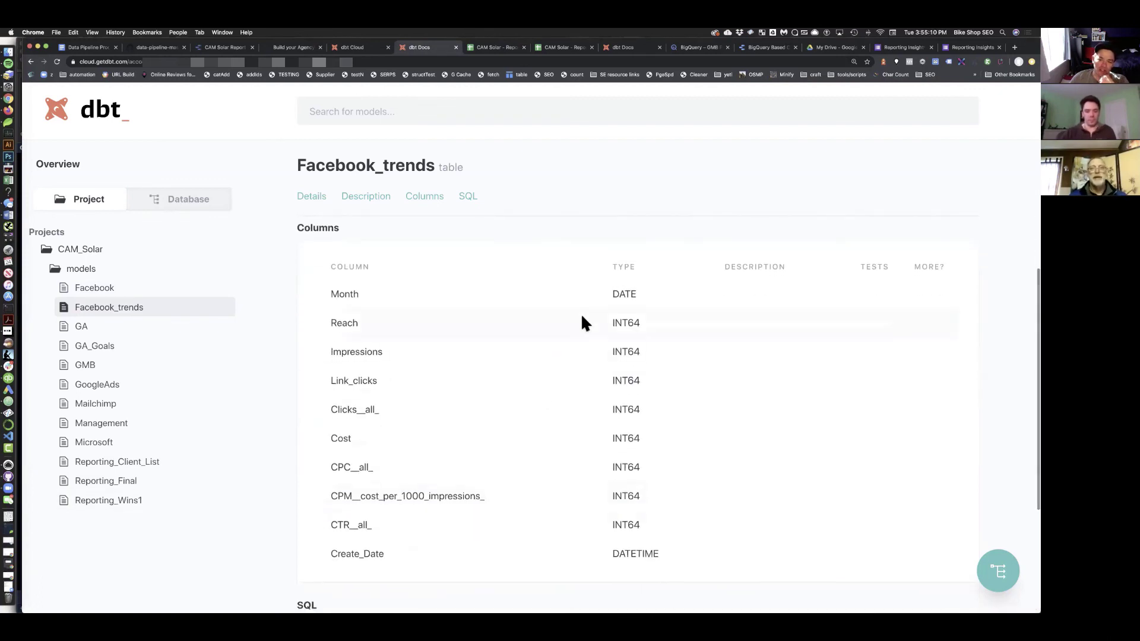
scroll(617, 546, "down", 4)
scroll(617, 544, "down", 1)
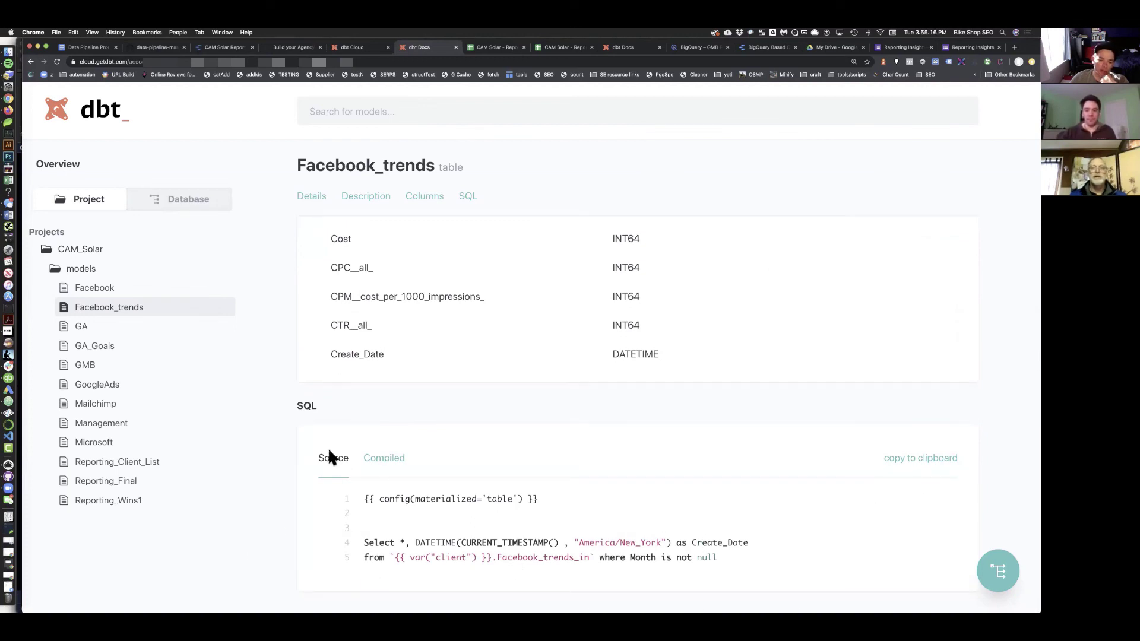
left_click(389, 459)
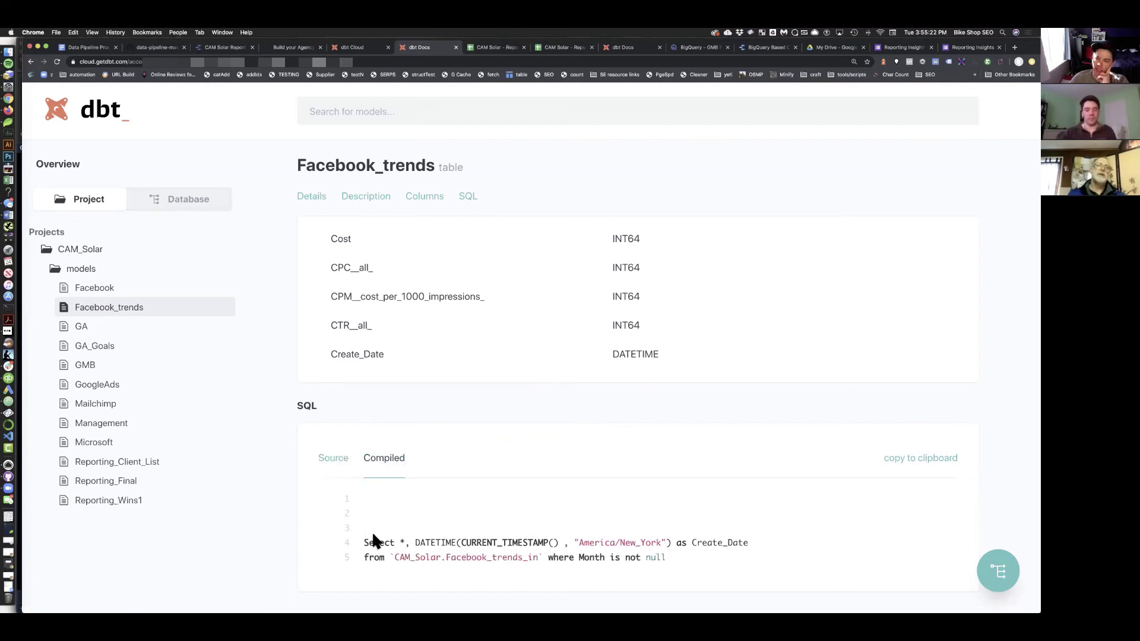
left_click(332, 459)
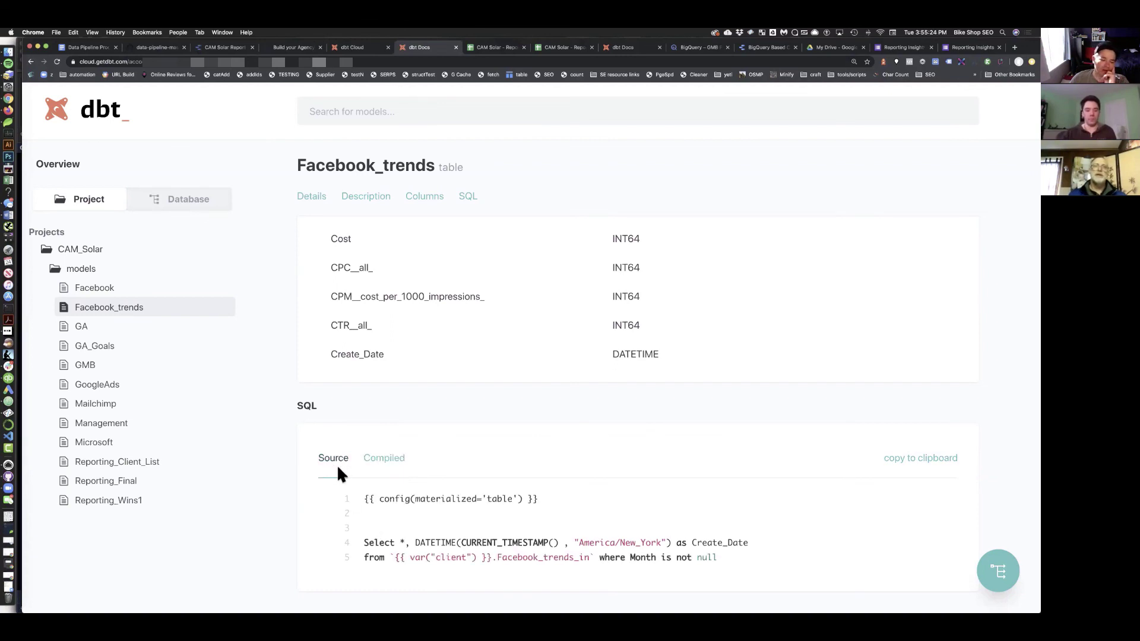
scroll(265, 362, "up", 6)
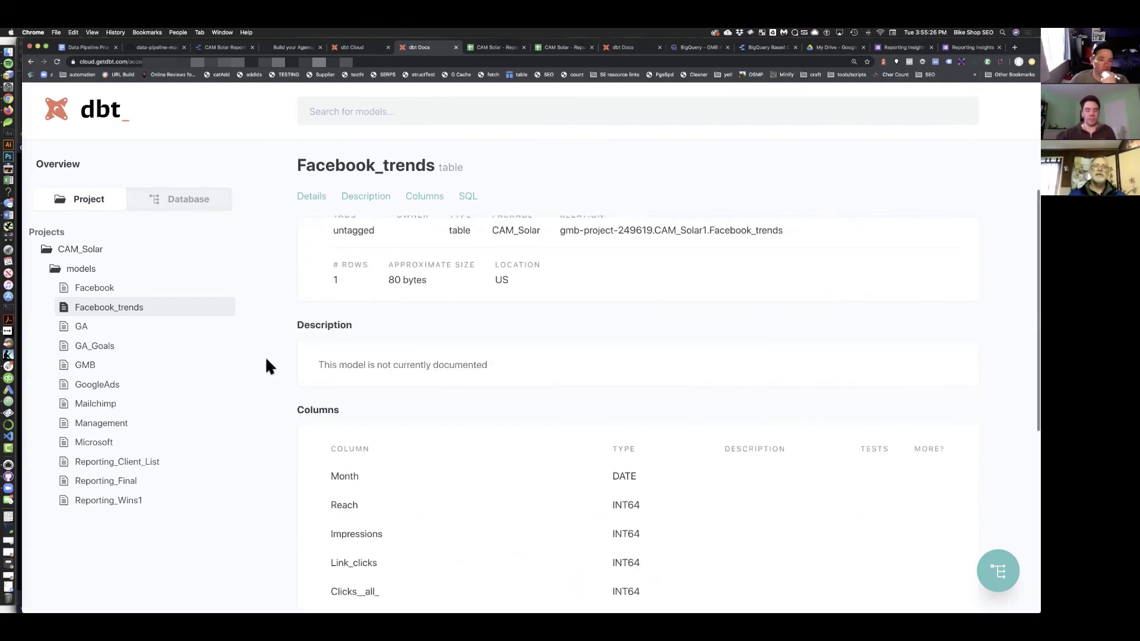
scroll(266, 359, "up", 2)
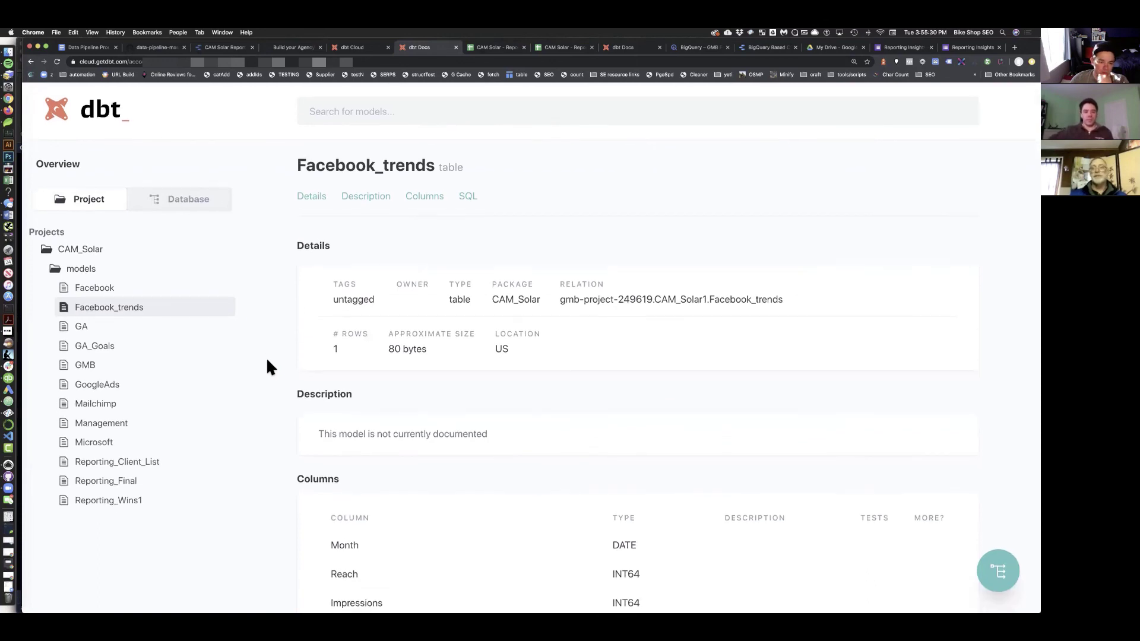
scroll(268, 367, "down", 7)
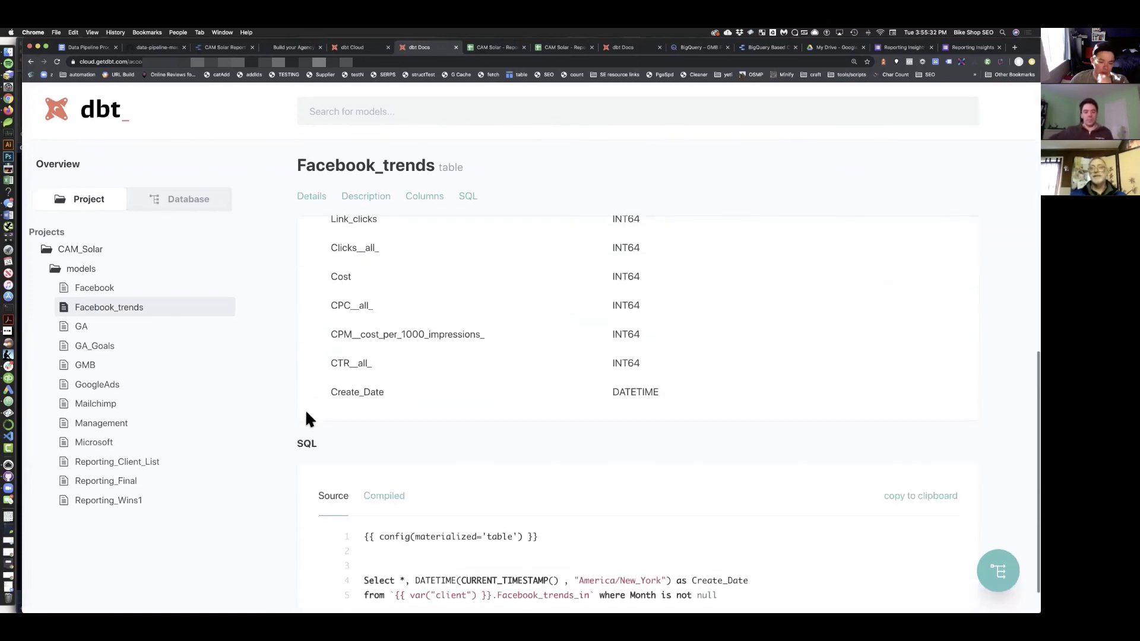
scroll(383, 511, "down", 1)
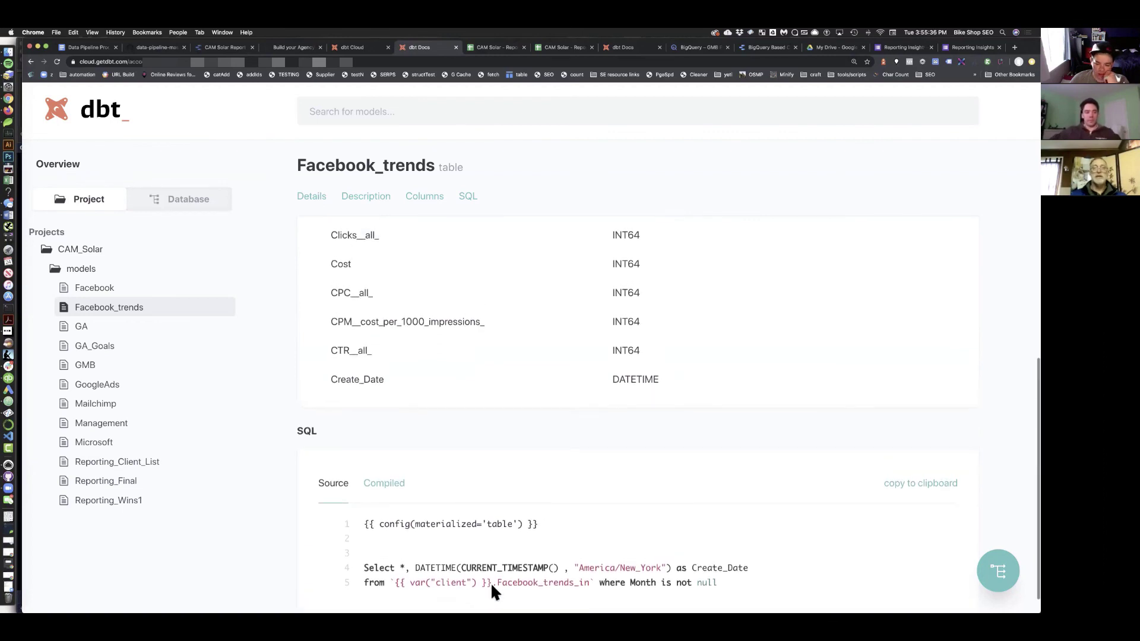
scroll(491, 581, "down", 1)
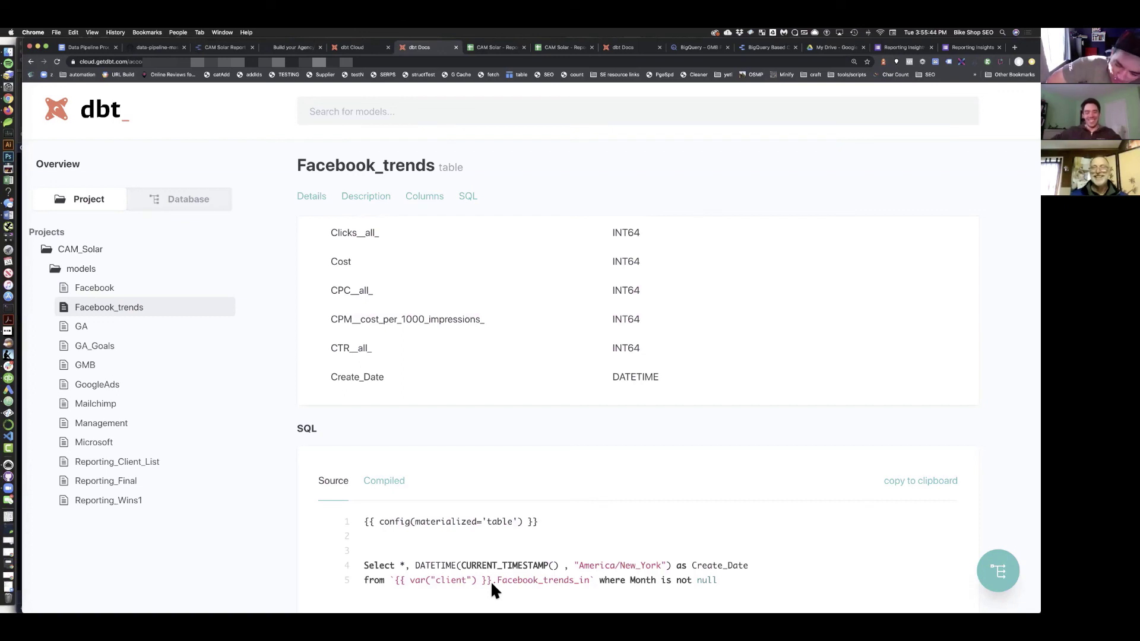
scroll(491, 581, "down", 1)
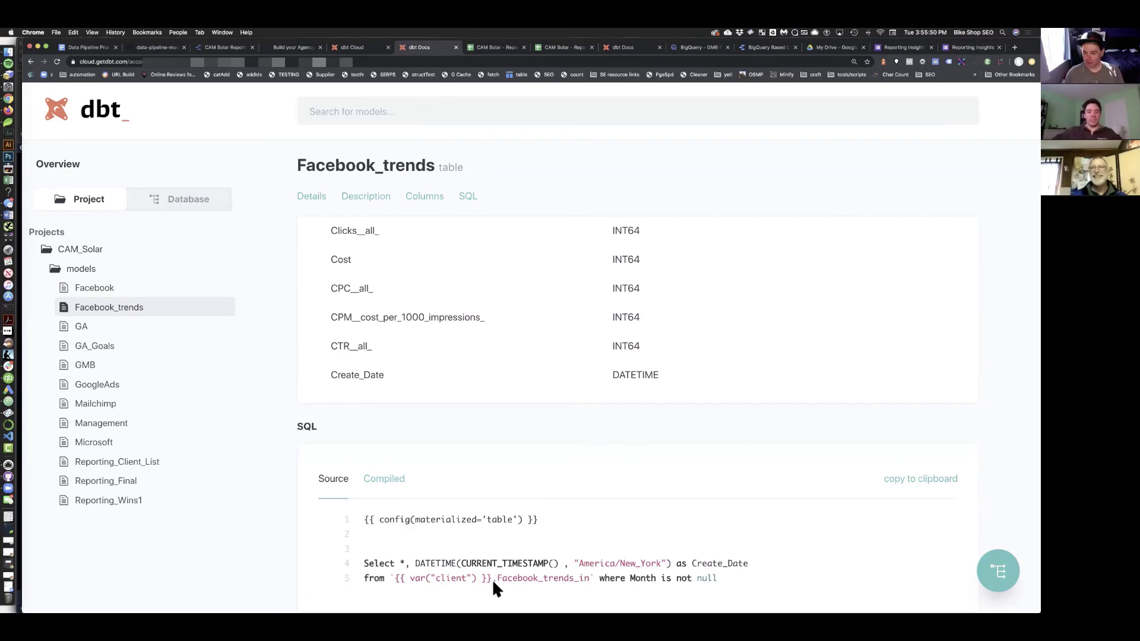
scroll(493, 580, "down", 1)
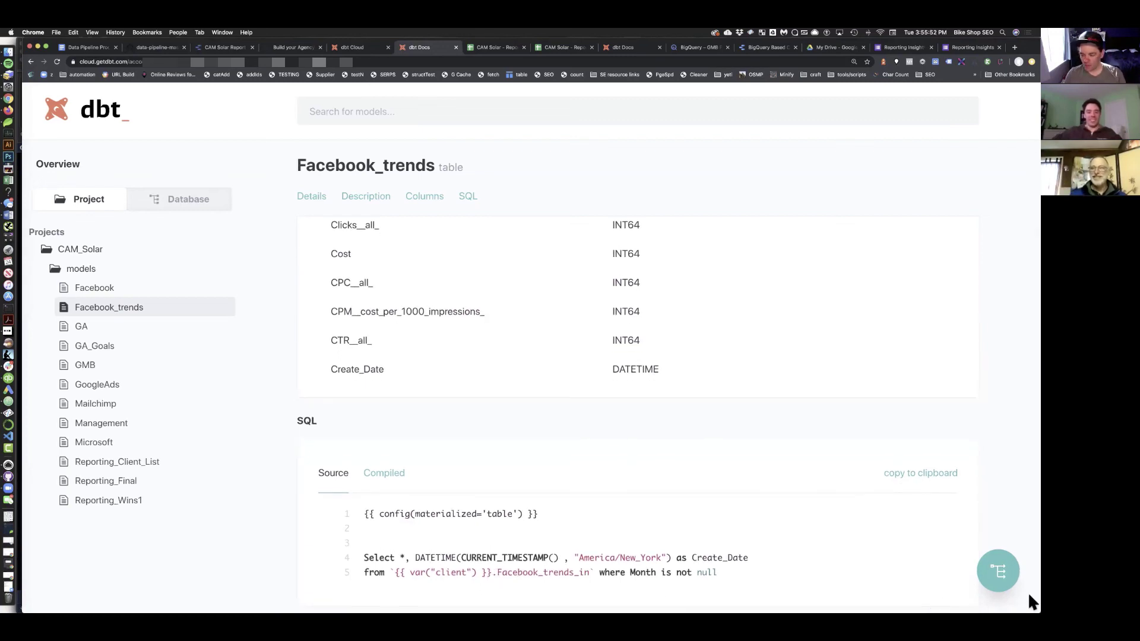